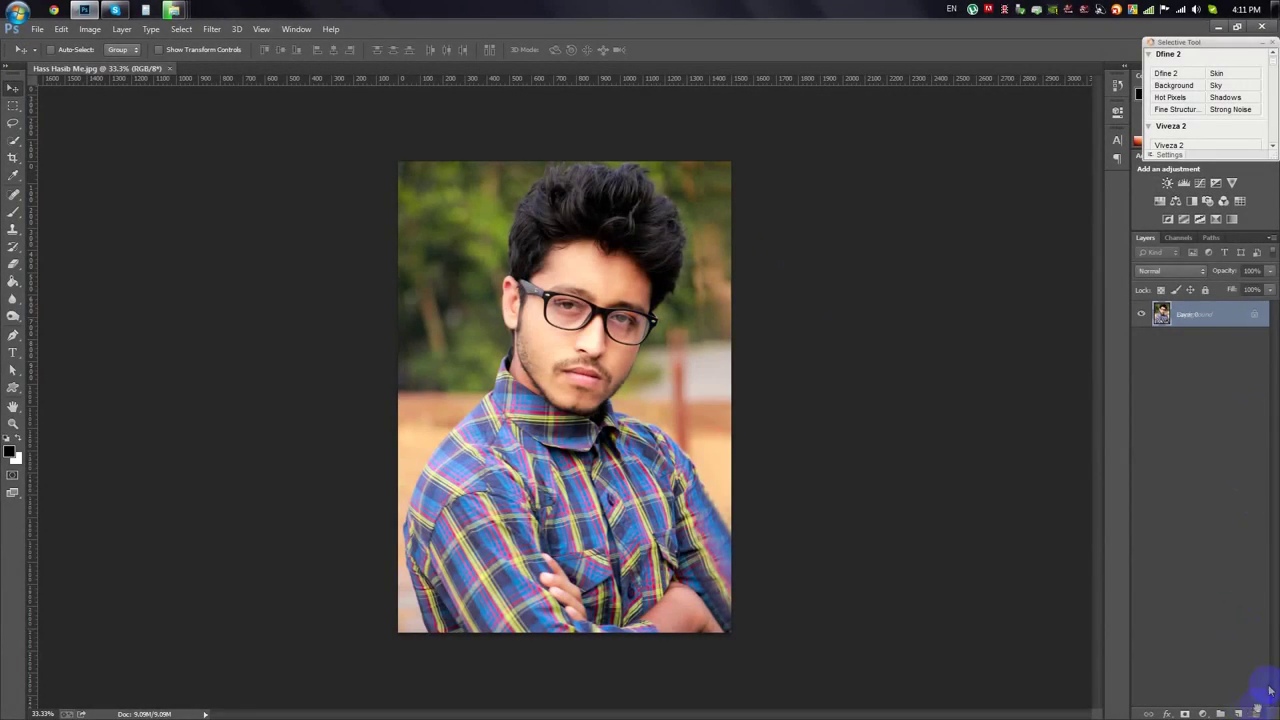
Drop the Background layer's lock in the trash so it becomes editable Layer 0.
left_click_drag(1240, 694, 1256, 713)
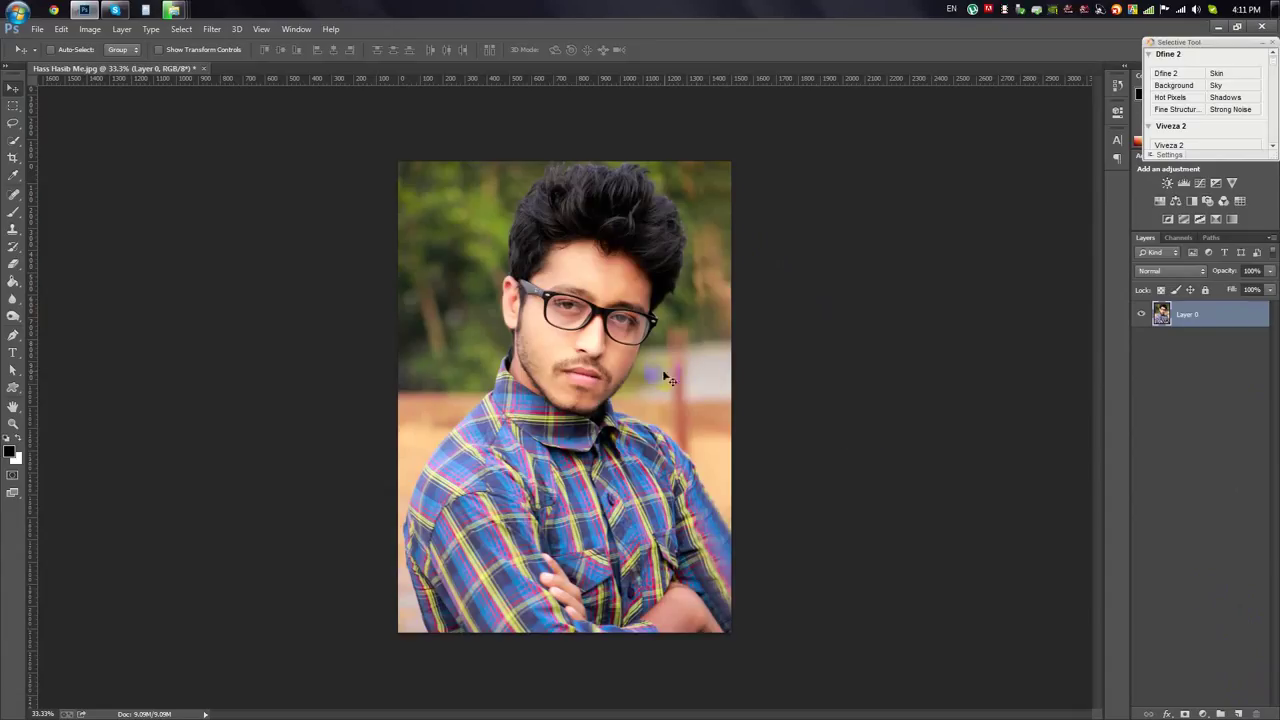
Extend the canvas sideways with the Crop tool, adding transparent space beside the portrait.
left_click(13, 157)
left_click_drag(731, 162, 754, 151)
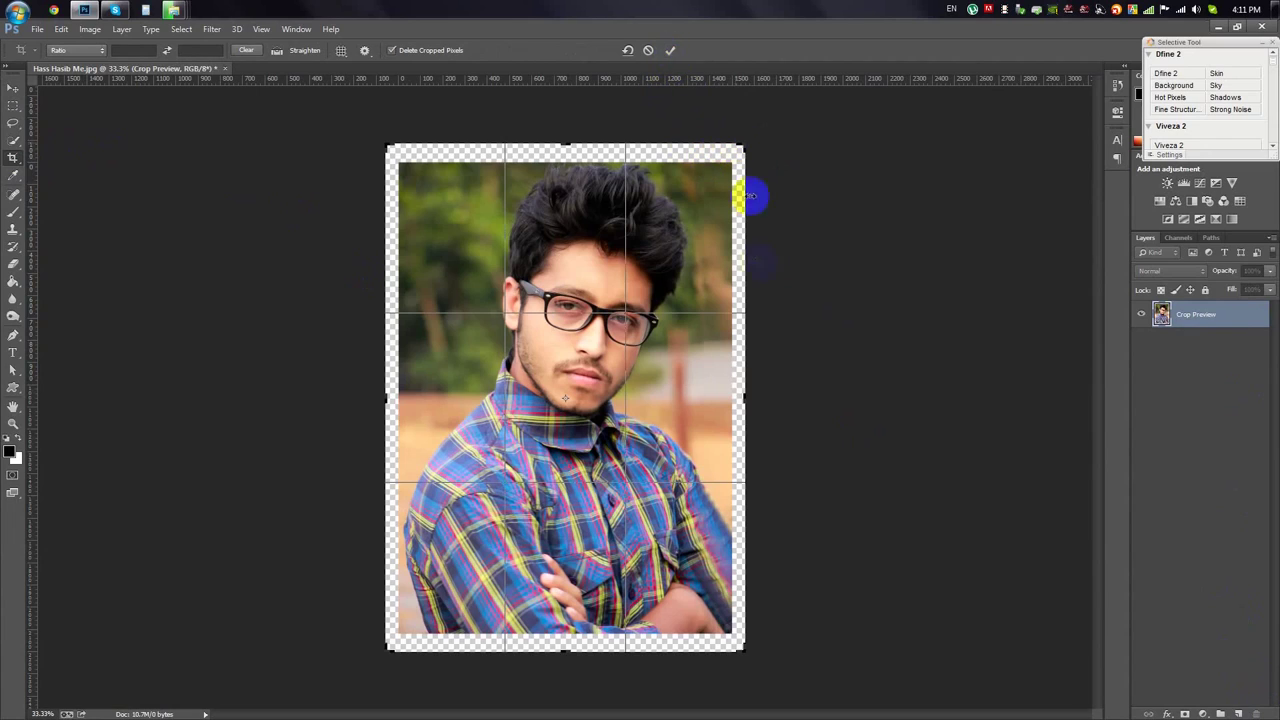
left_click(669, 52)
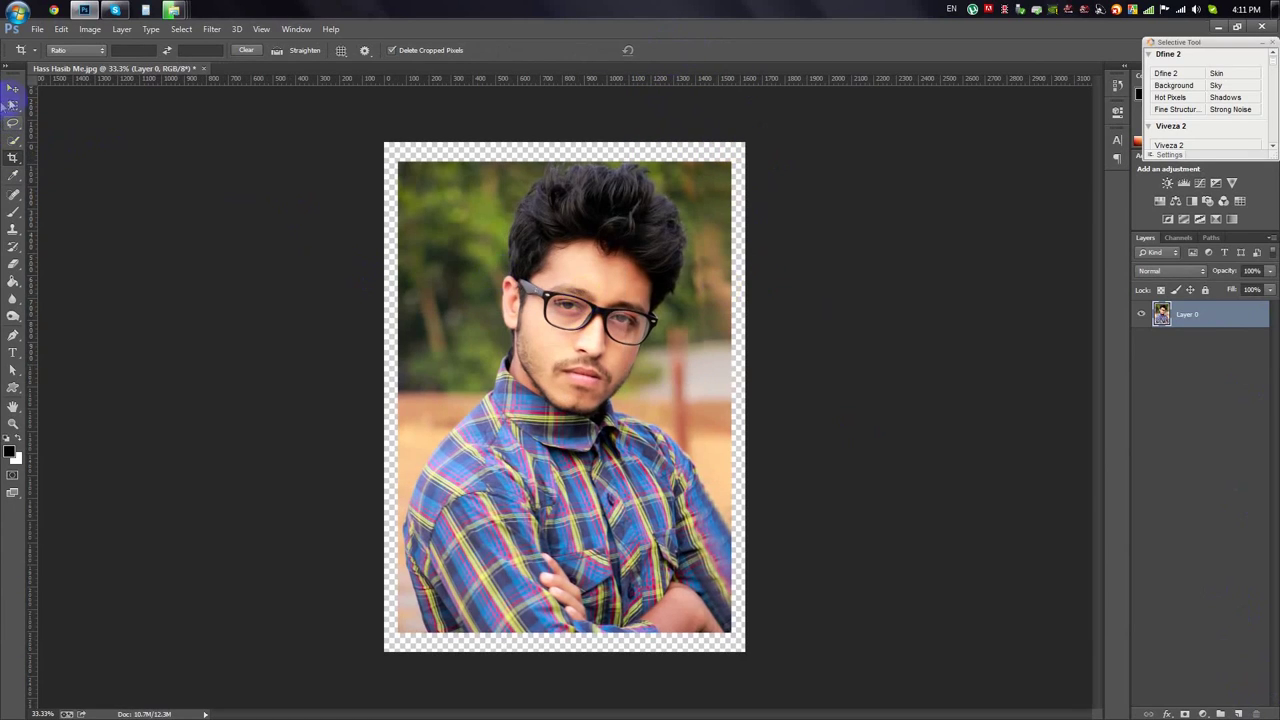
scroll(466, 357, "up", 2)
scroll(466, 357, "down", 3)
left_click_drag(714, 397, 973, 397)
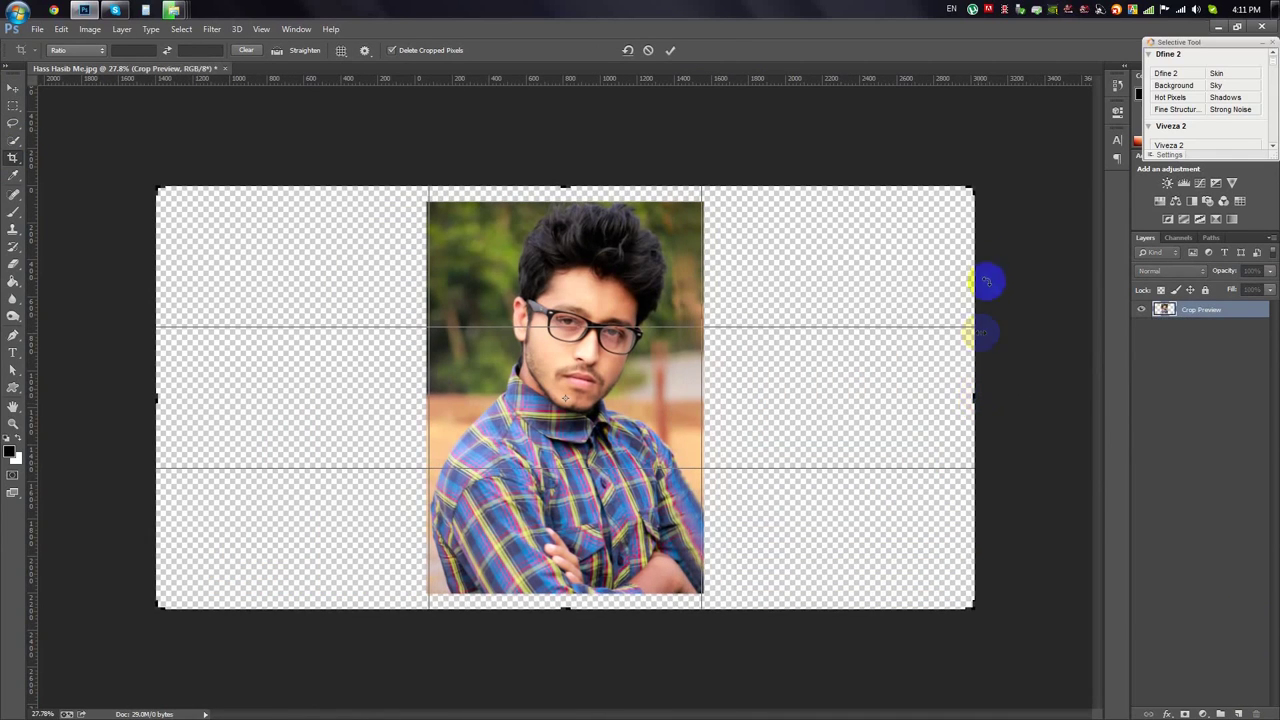
left_click_drag(975, 397, 937, 397)
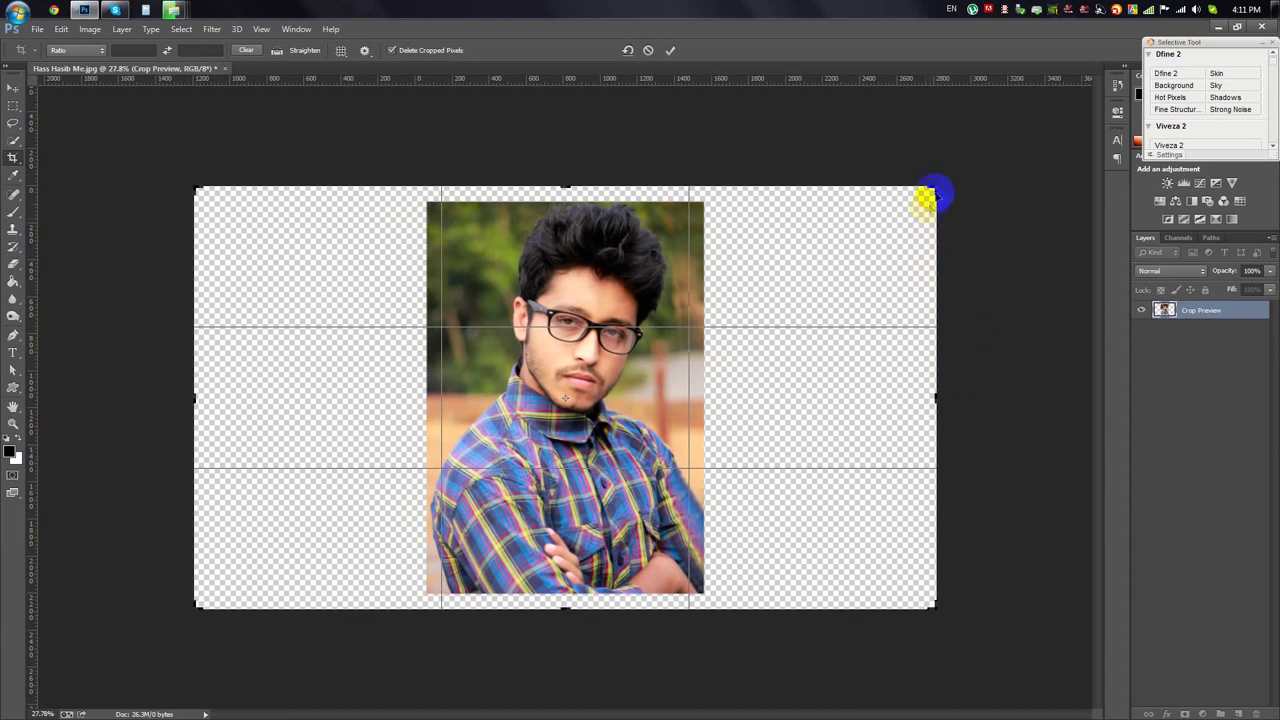
left_click_drag(932, 193, 928, 197)
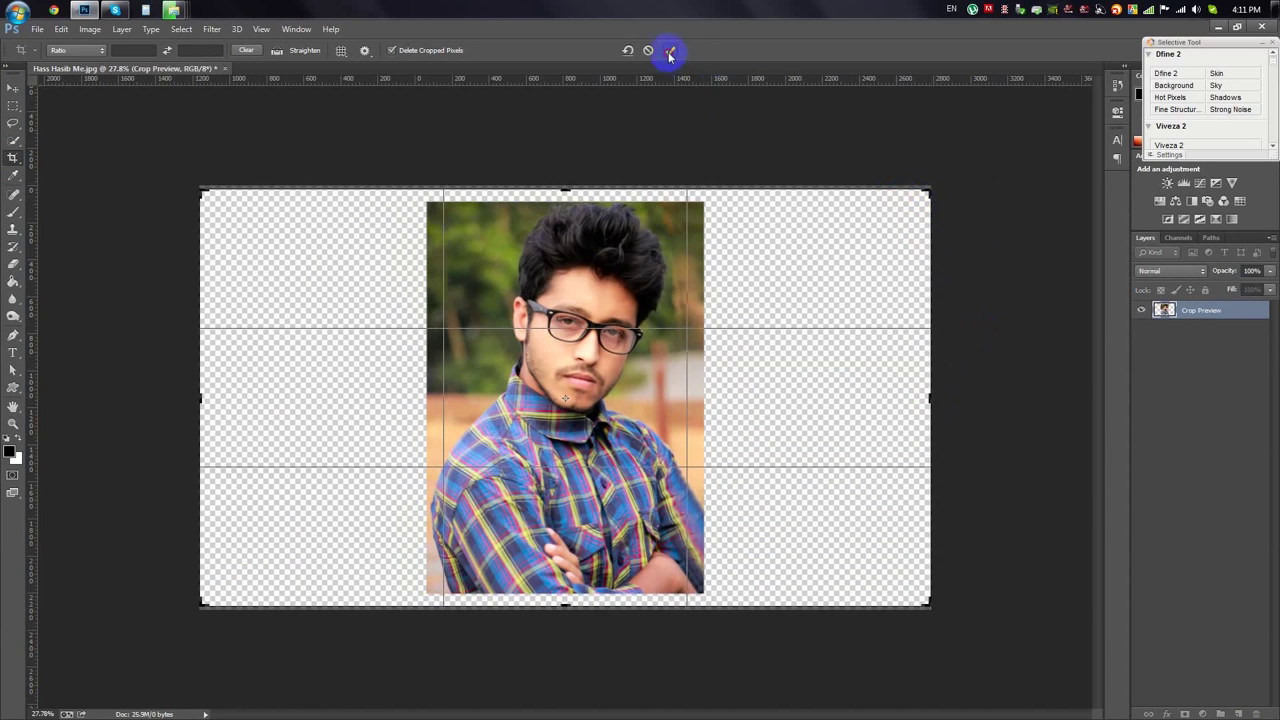
left_click(670, 51)
Resize the image to 2500 px wide (2500 × 1428) and duplicate the photo layer.
left_click(90, 28)
left_click(128, 126)
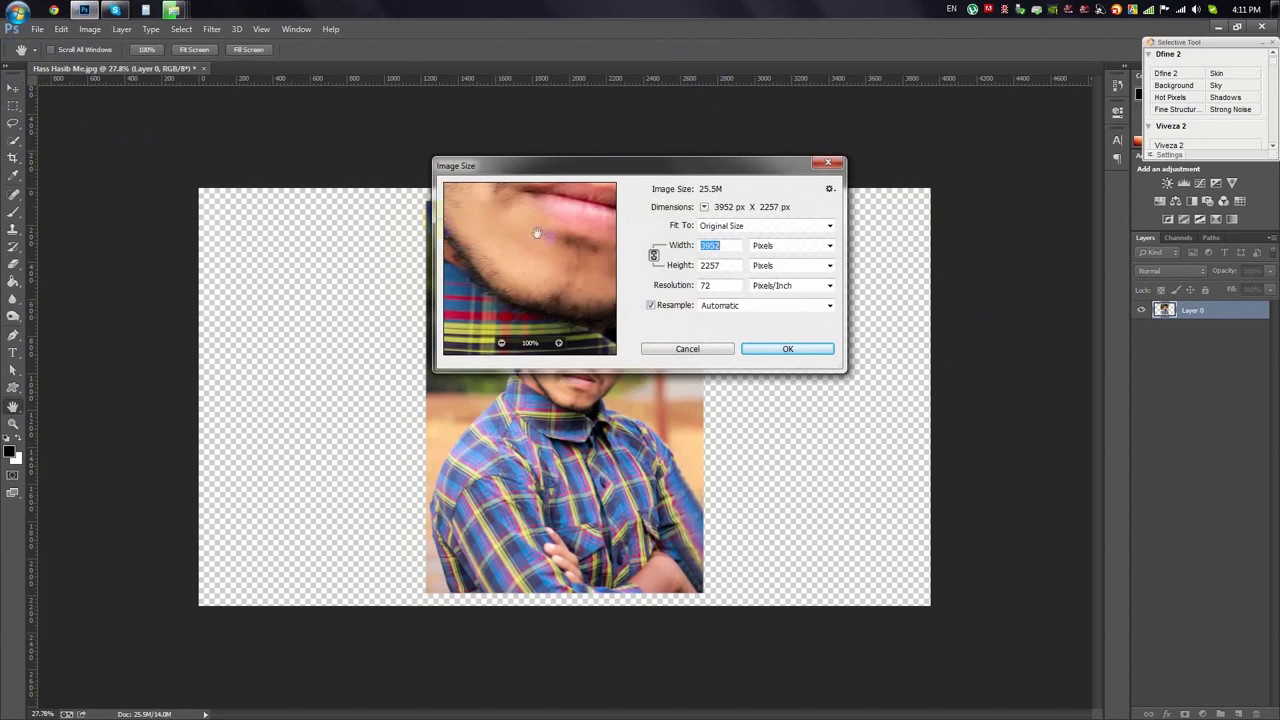
type("2500")
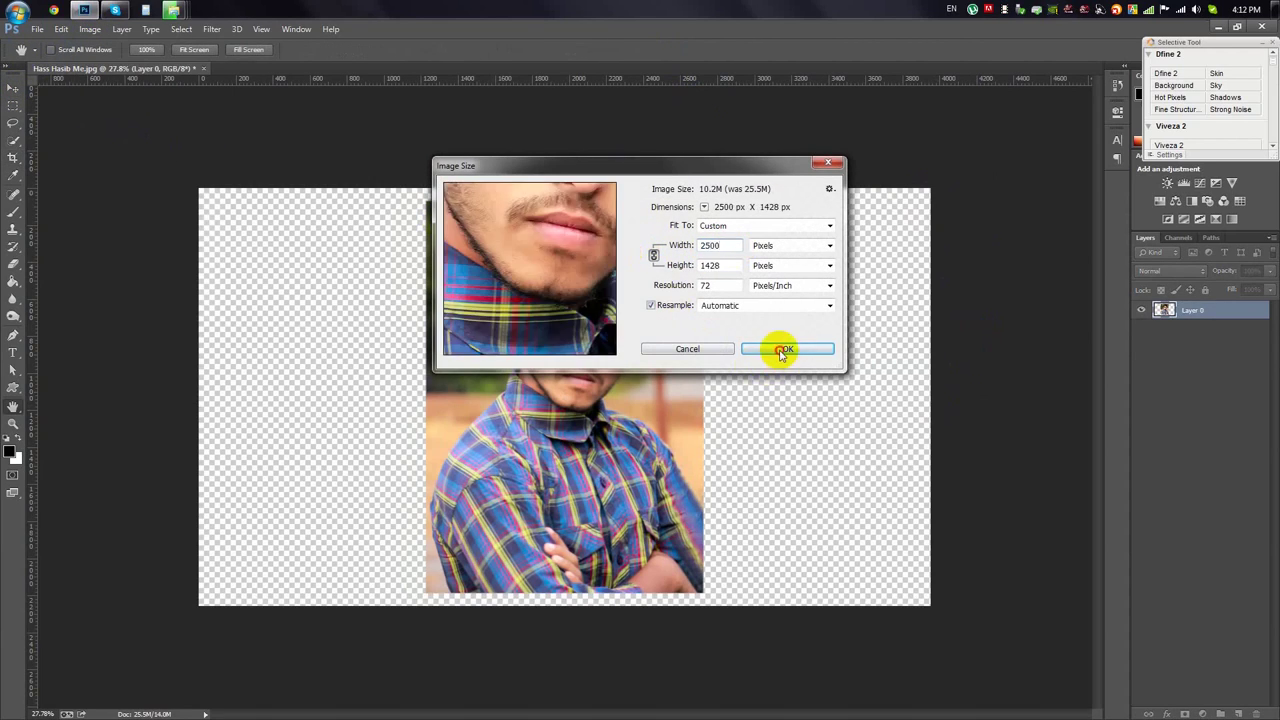
left_click(782, 350)
key("ctrl+0")
key("v")
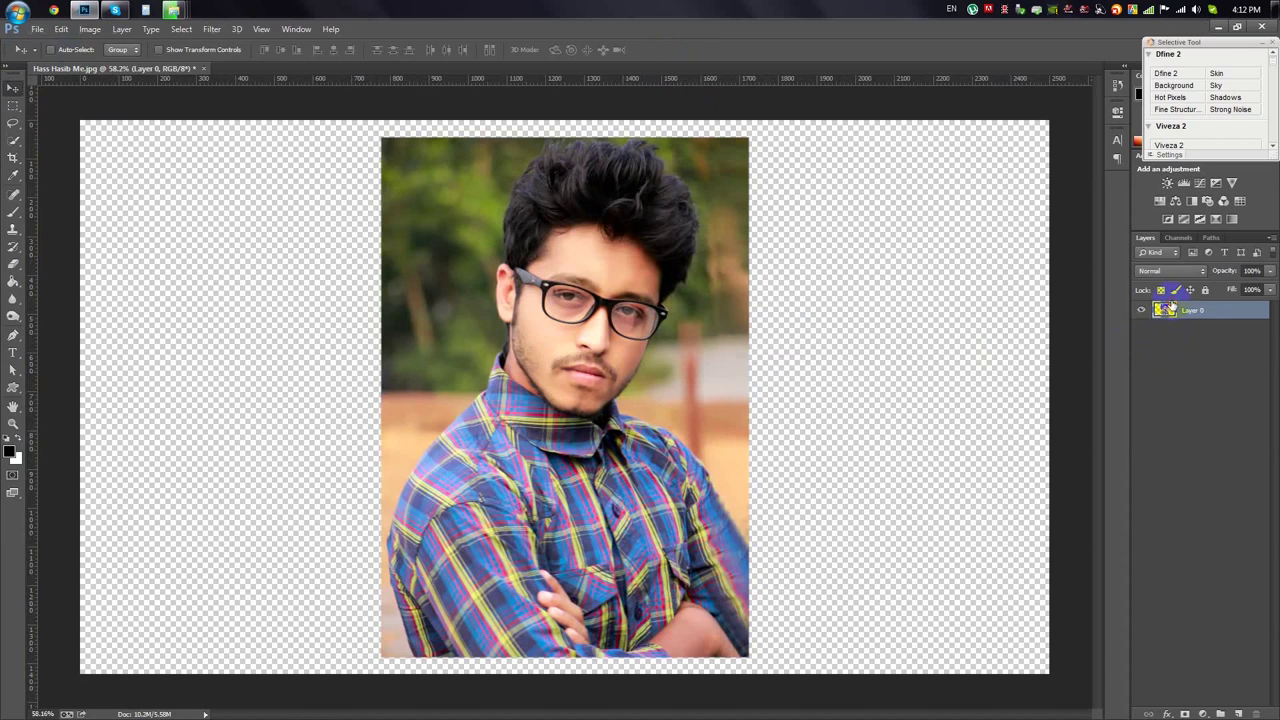
key("ctrl+j")
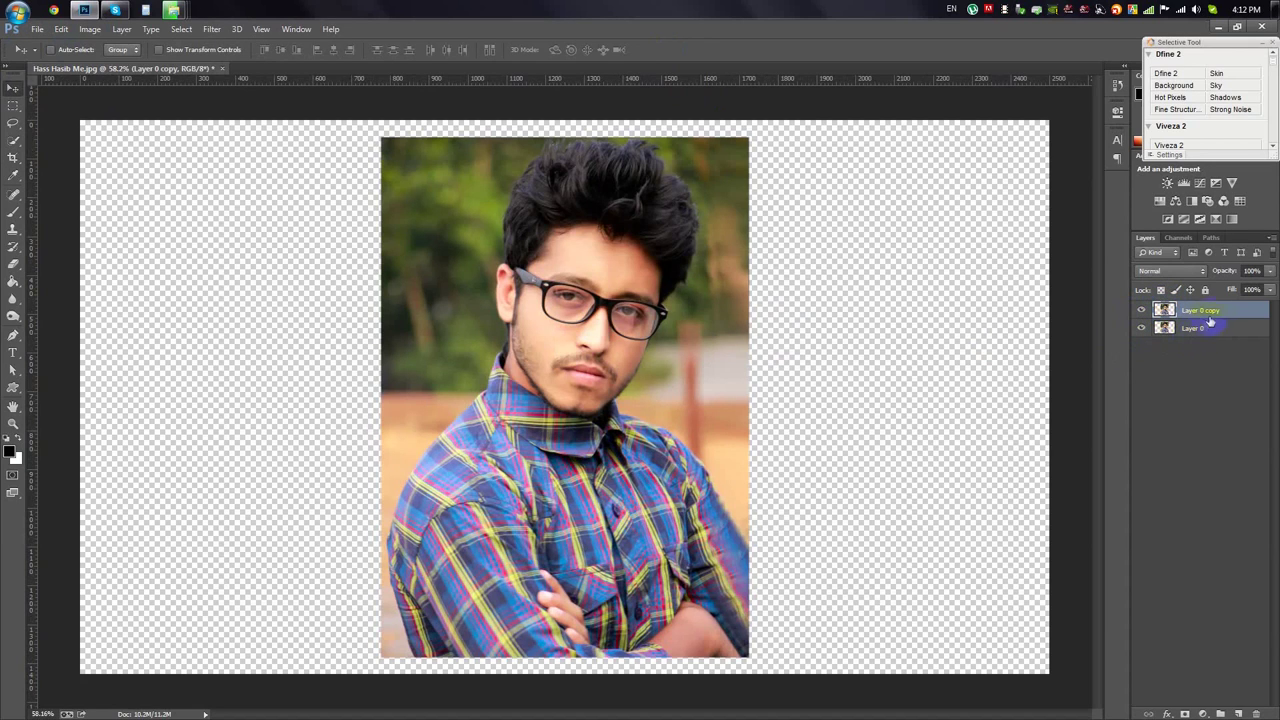
Rename the original photo layer to 1 and add a white-filled layer at the bottom.
double_click(1200, 328)
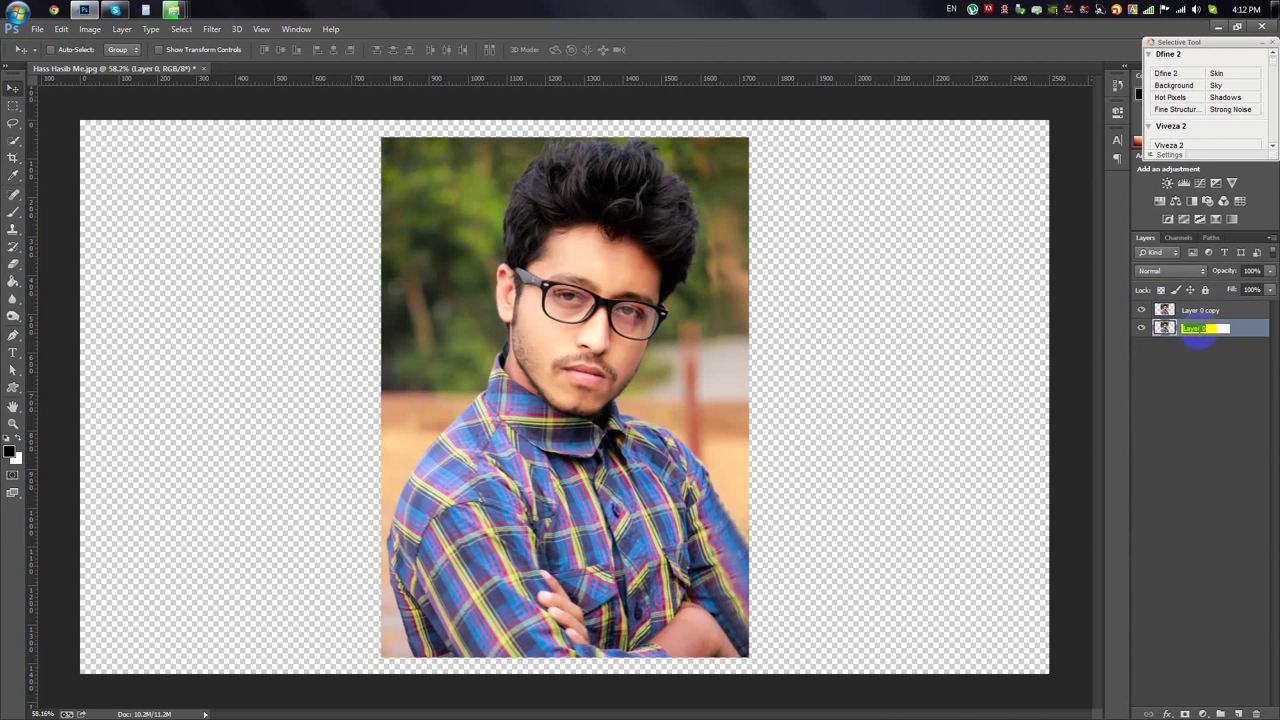
type("1")
left_click(1193, 311)
left_click(1238, 713)
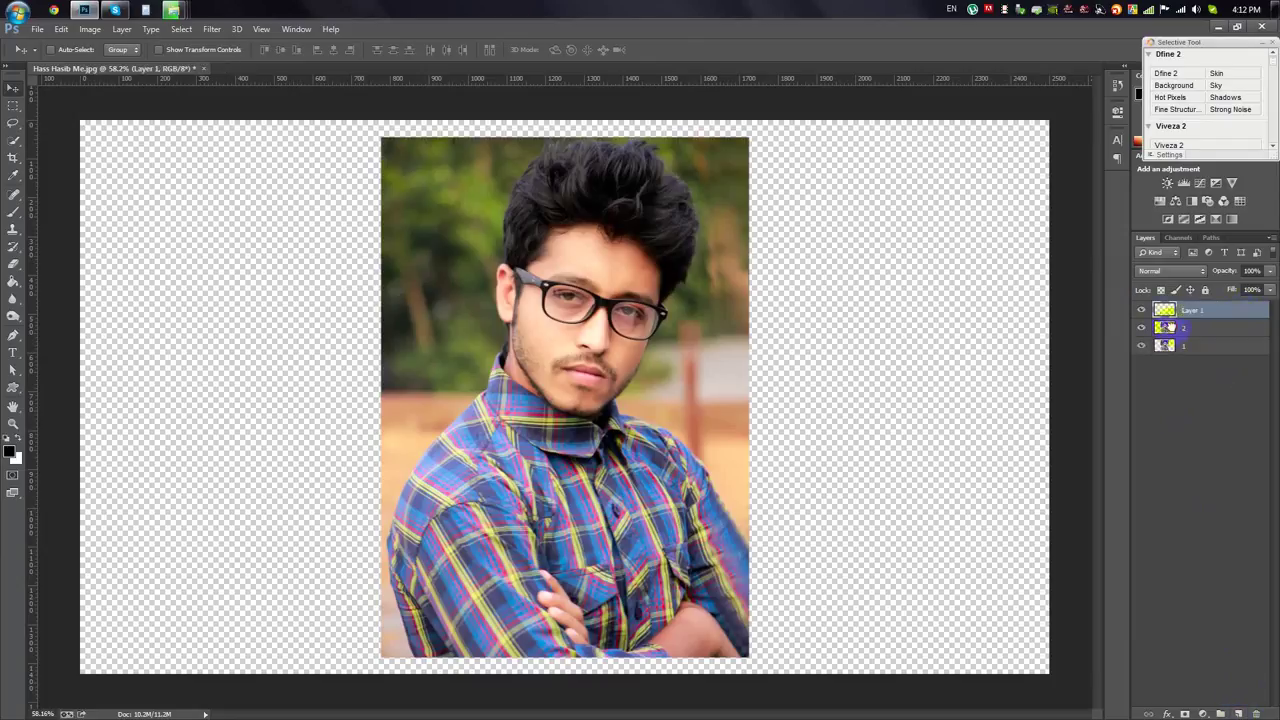
left_click_drag(1165, 309, 1160, 345)
key("ctrl+BackSpace")
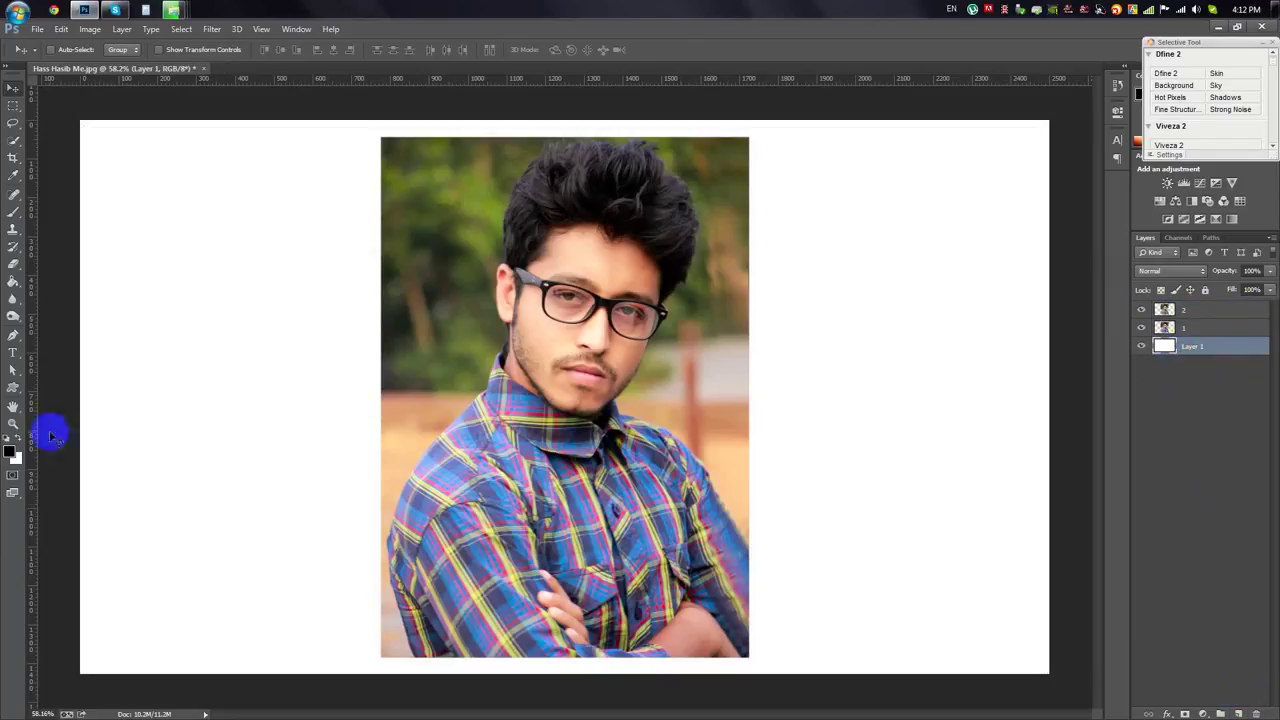
Hide layer 2 and make layer 1 the active layer.
left_click(1207, 327)
left_click(1152, 312, "shift")
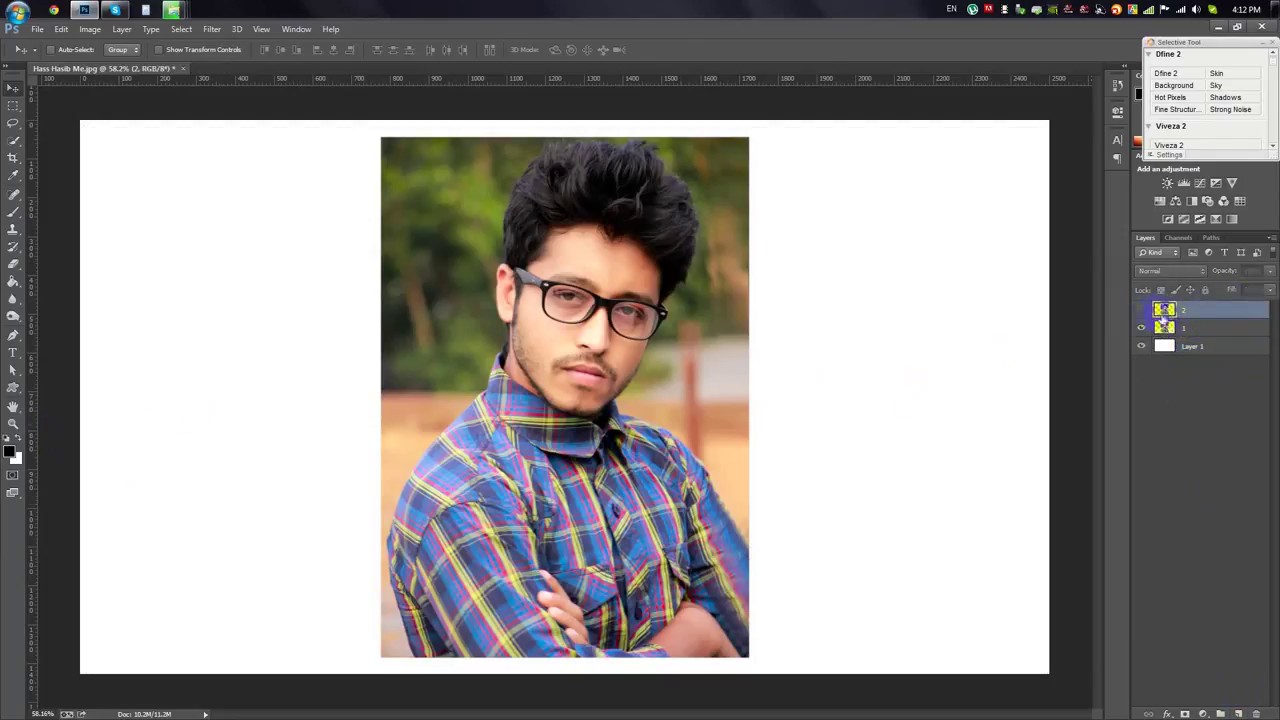
left_click(1141, 310)
left_click(1141, 327)
left_click(1176, 328)
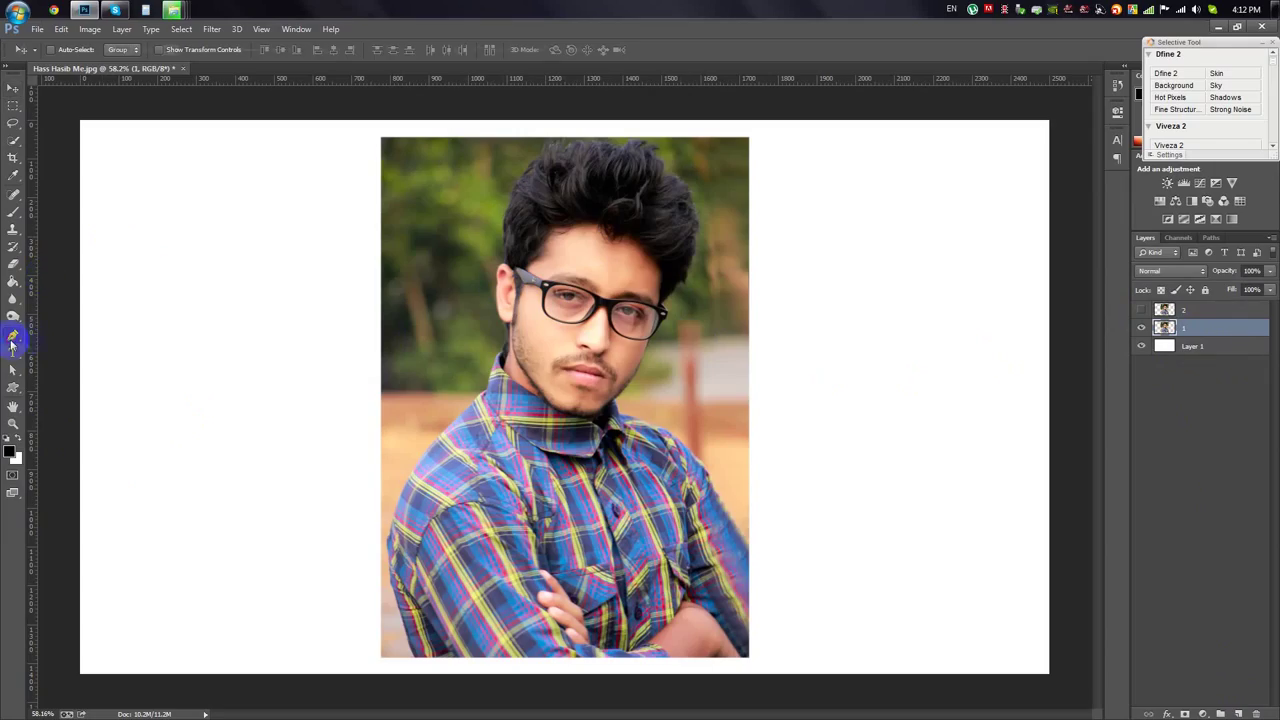
Set up the Pen tool in Path drawing mode.
left_click(13, 343)
scroll(555, 624, "up", 3, "alt")
scroll(443, 494, "down", 3)
left_click(72, 52)
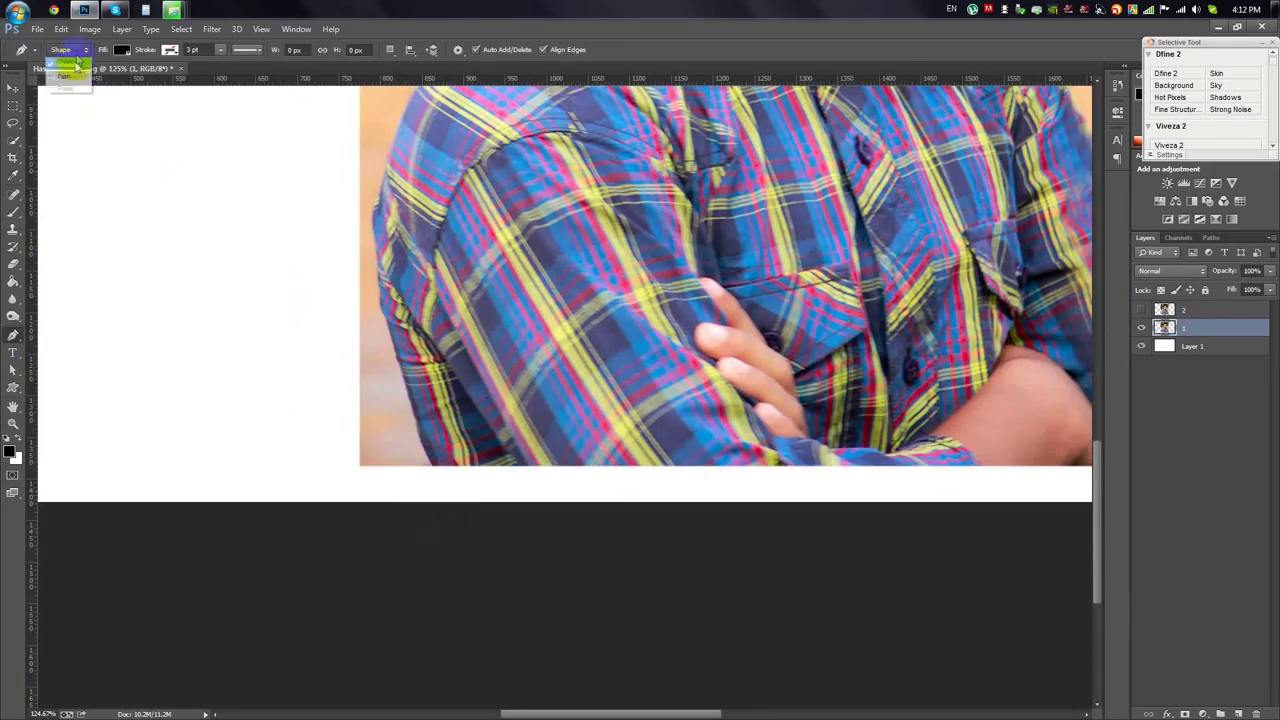
left_click(74, 76)
Trace the pen path over the top and down the side of the man's hair.
left_click_drag(553, 218, 565, 375)
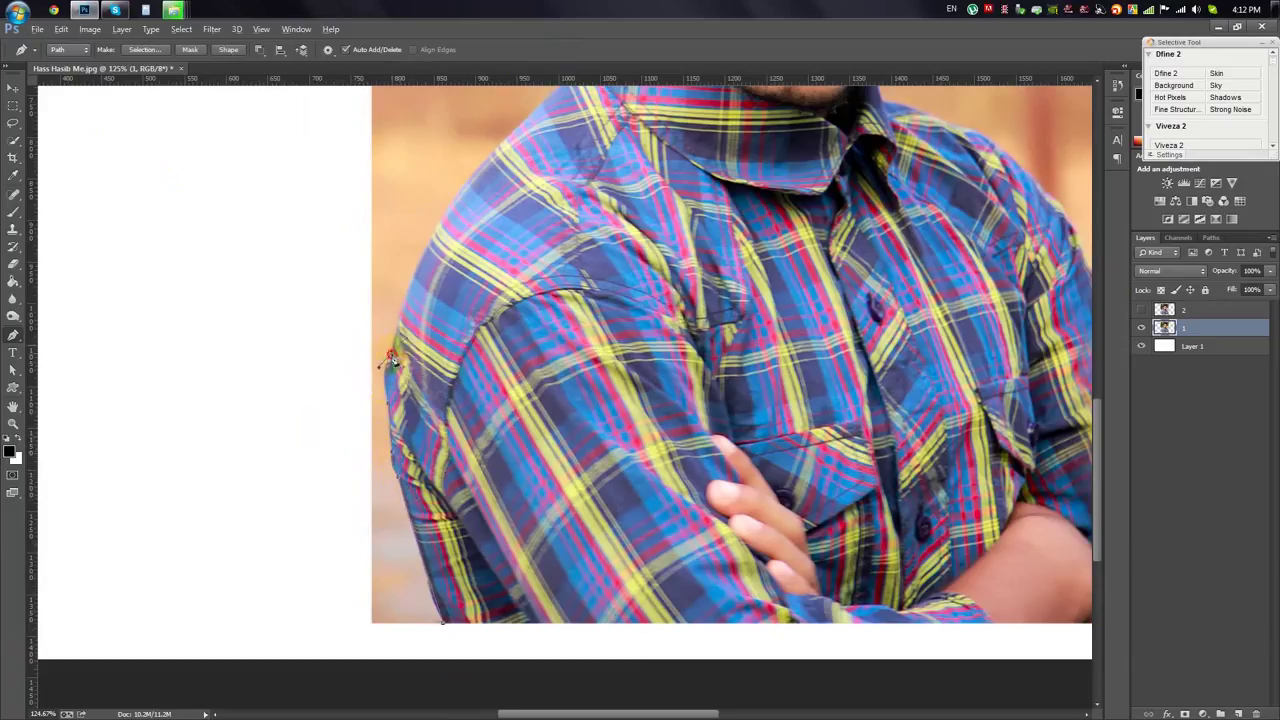
scroll(392, 360, "up", 3)
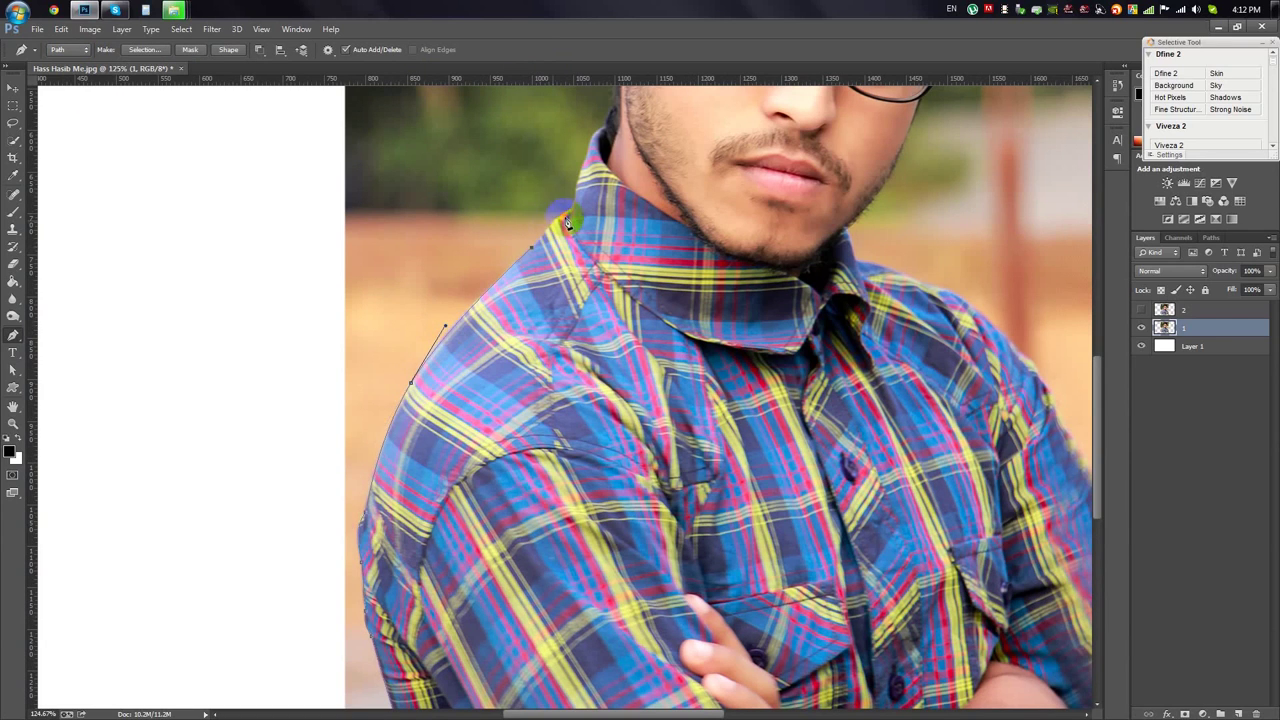
scroll(573, 213, "up", 2, "alt")
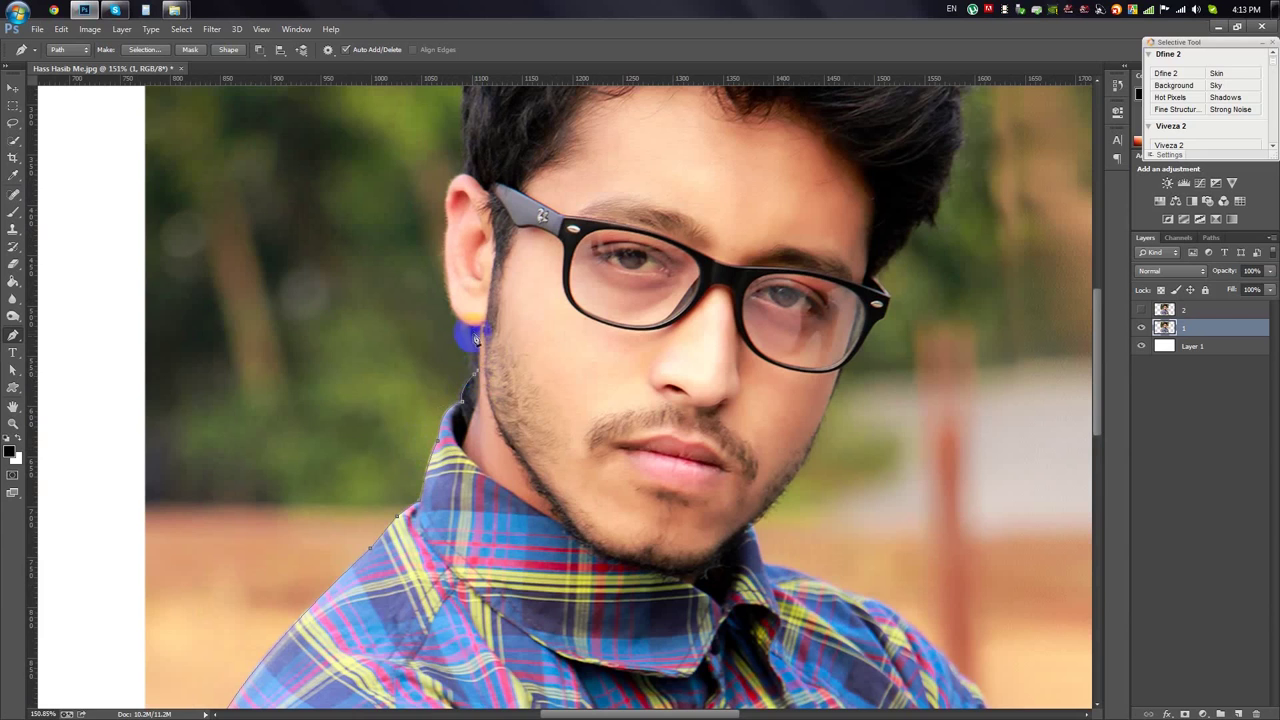
left_click_drag(476, 340, 516, 420)
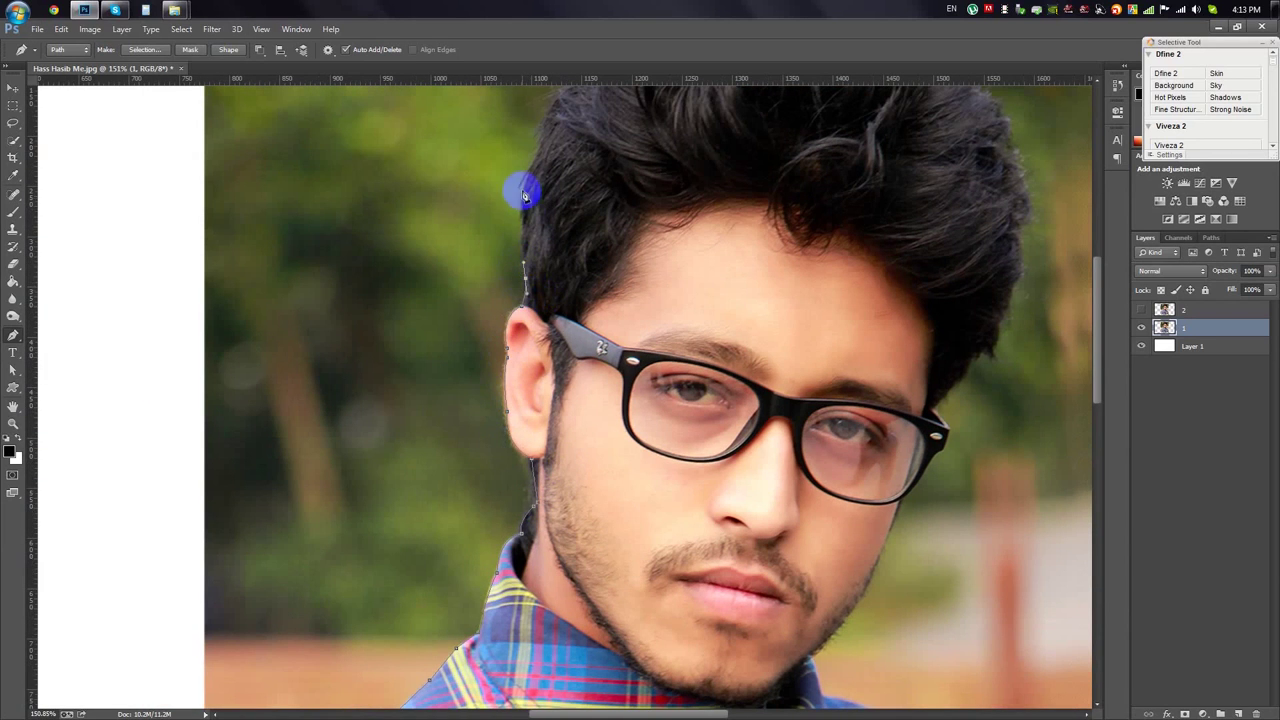
left_click_drag(523, 192, 505, 344)
left_click_drag(604, 189, 604, 160)
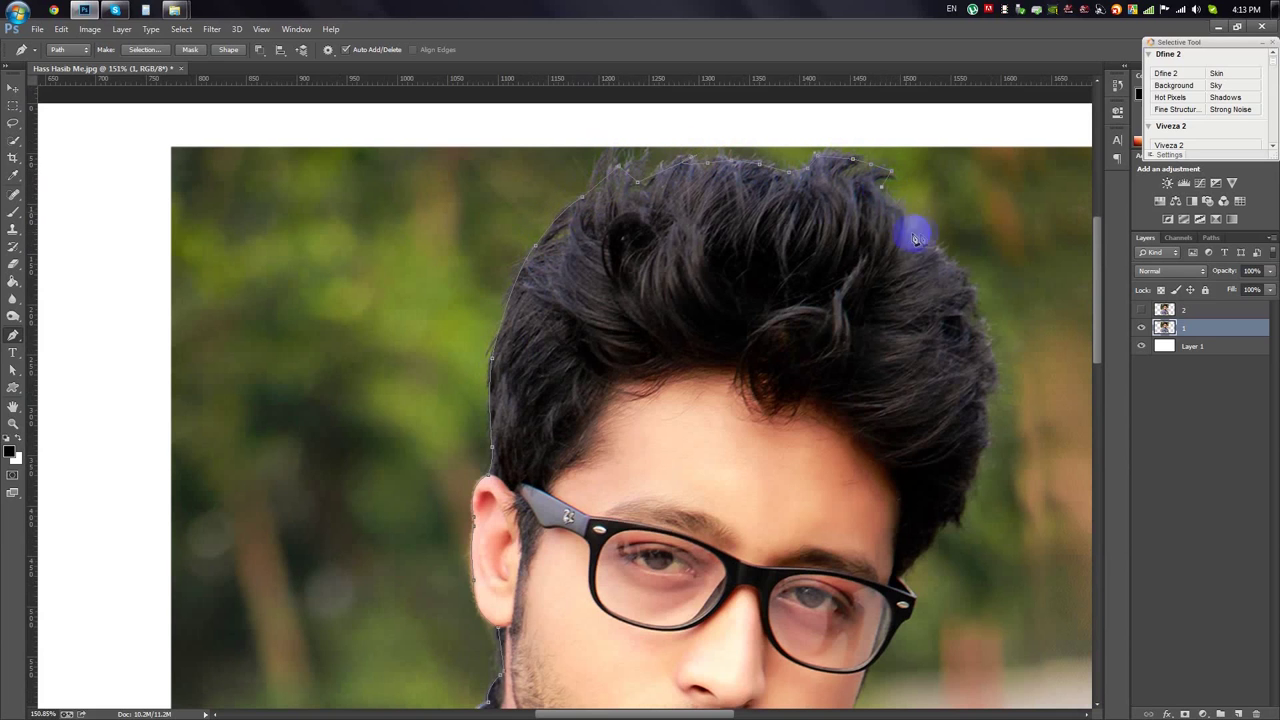
left_click(955, 522)
left_click(902, 579)
Continue the path past the glasses hinge, down the jawline and along the shoulder.
scroll(902, 579, "up", 3)
left_click(722, 370)
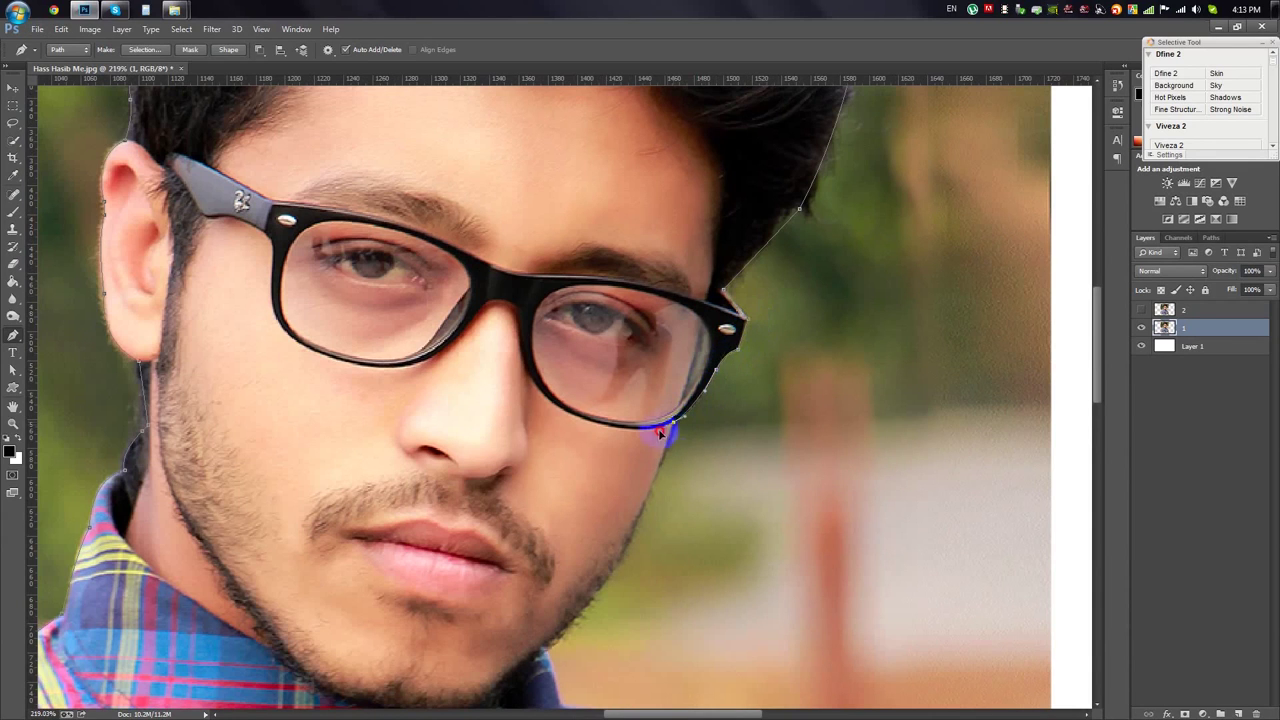
scroll(650, 480, "down", 2)
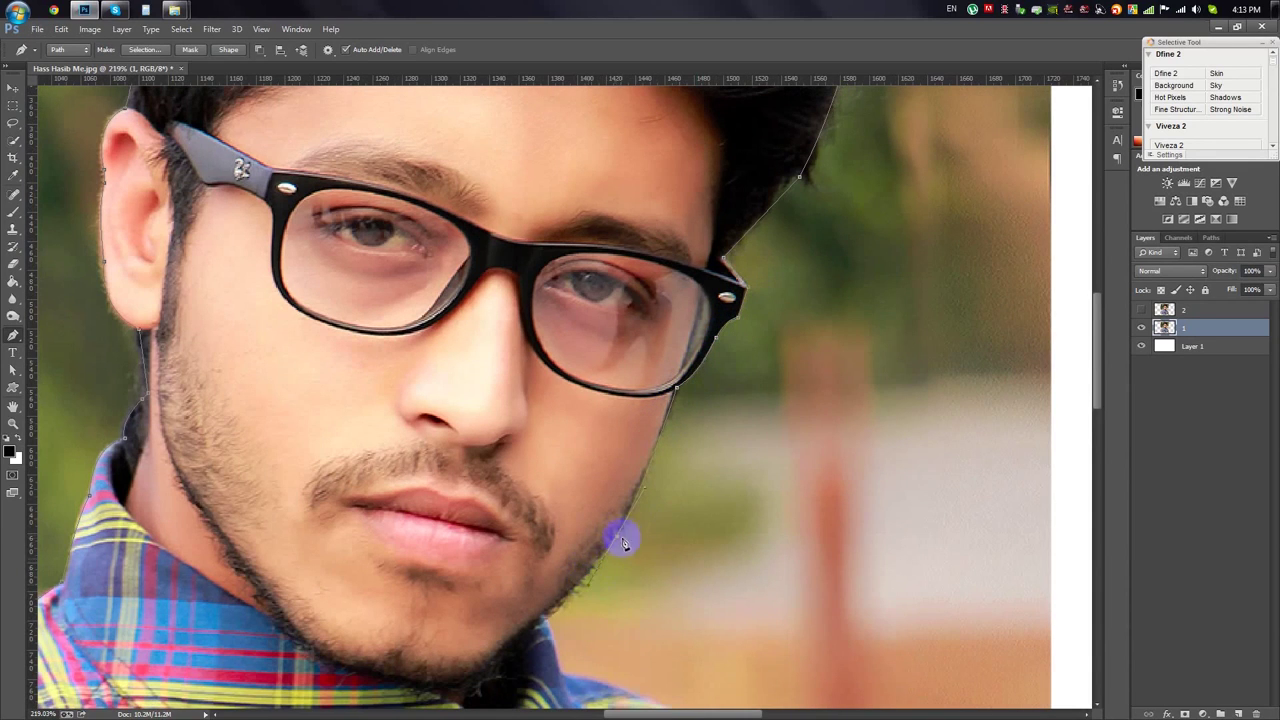
left_click(590, 518)
left_click(545, 488)
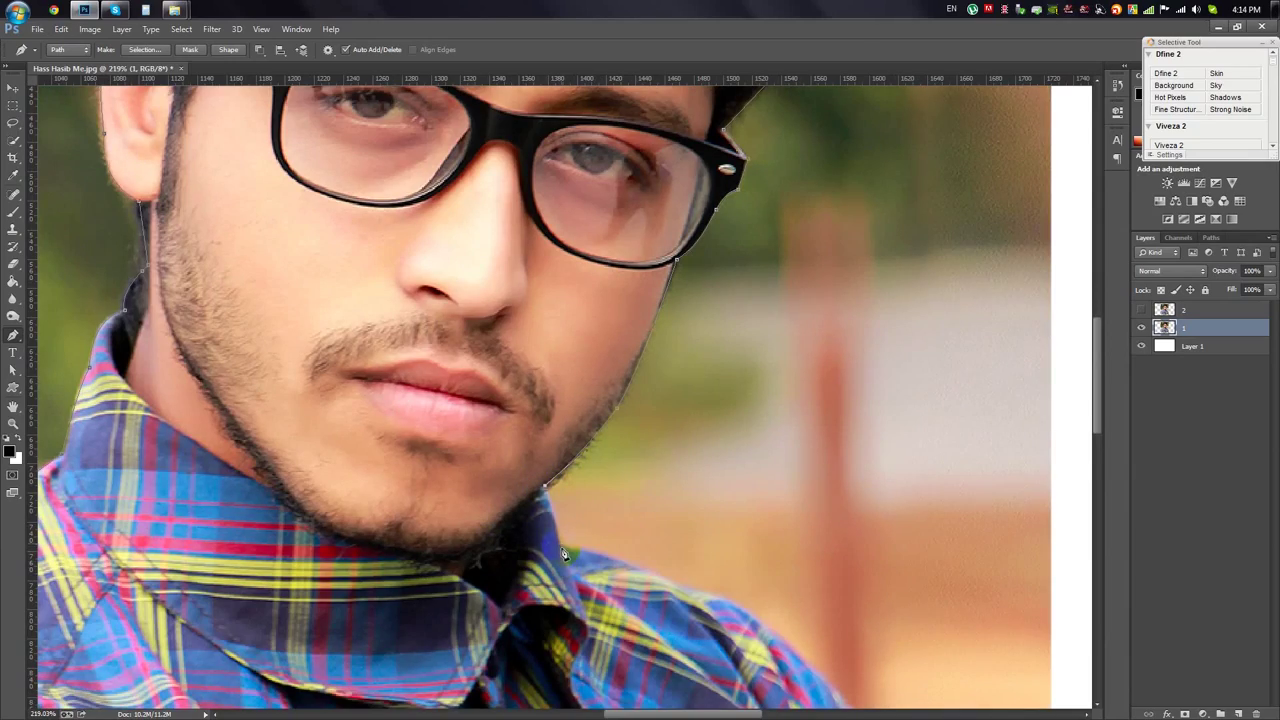
left_click_drag(733, 600, 536, 433)
left_click_drag(586, 475, 639, 528)
Choose Make Selection from the traced path's context menu.
scroll(713, 628, "down", 3)
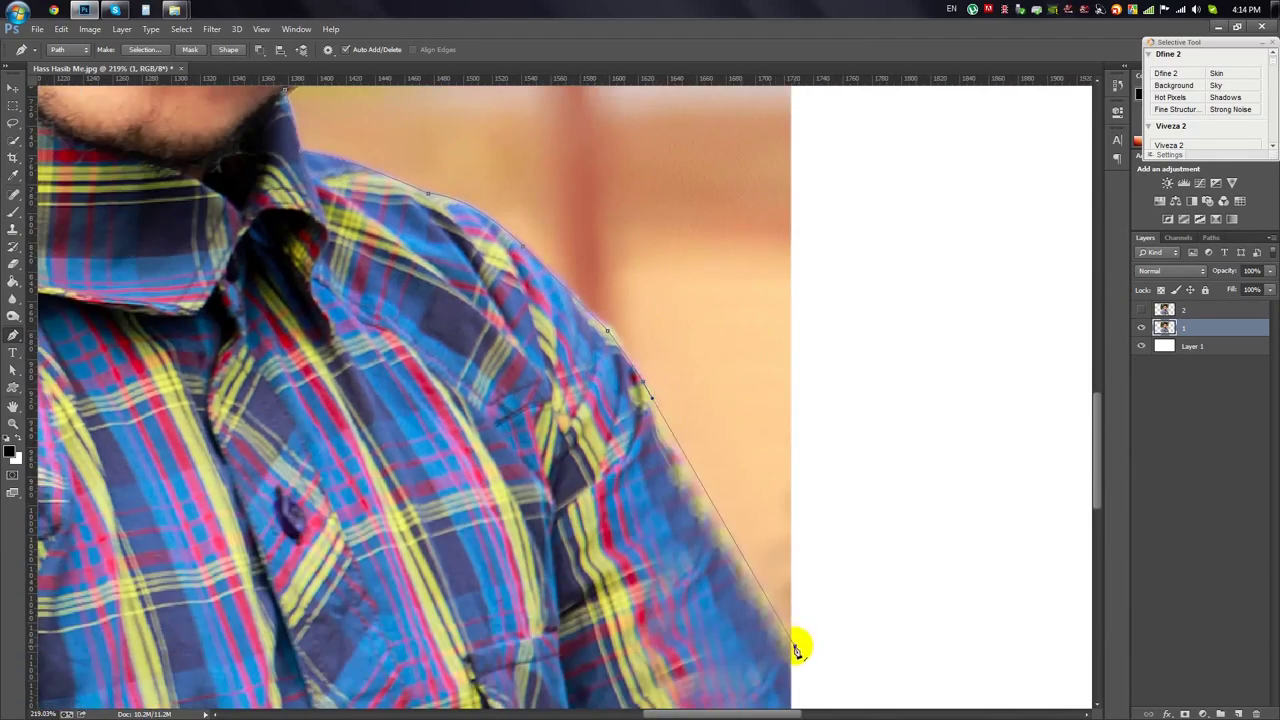
scroll(651, 378, "down", 5)
scroll(675, 445, "down", 2)
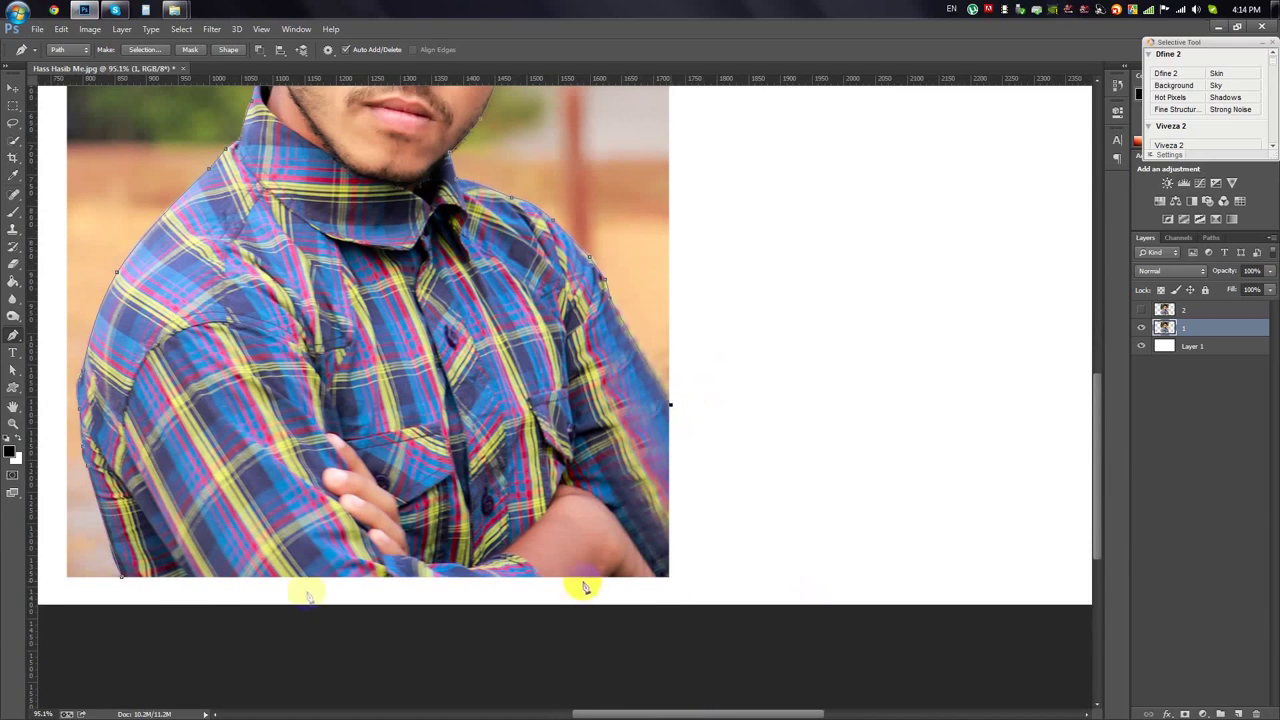
scroll(178, 549, "down", 2)
scroll(657, 409, "down", 1)
right_click(703, 388)
left_click(719, 134)
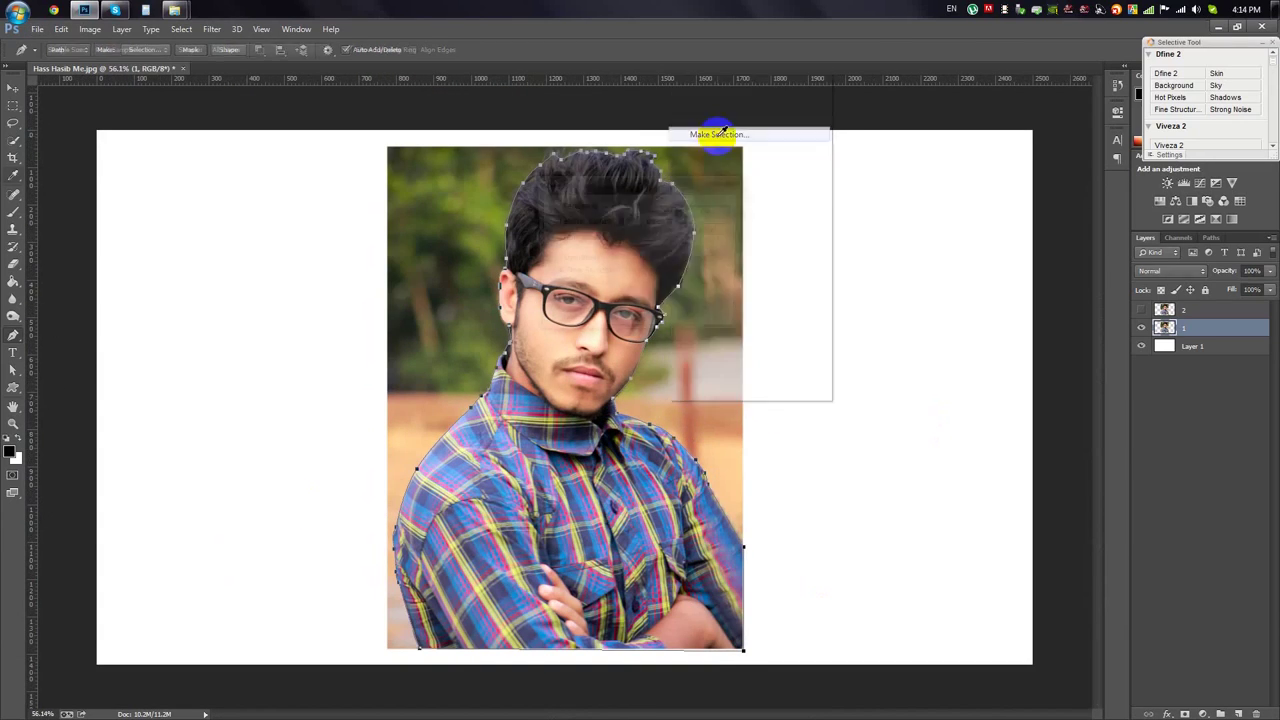
Test a layer mask from the selection, undo it, and set the path to combine mode.
left_click(714, 206)
left_click(1183, 712)
key("ctrl+z")
left_click(259, 49)
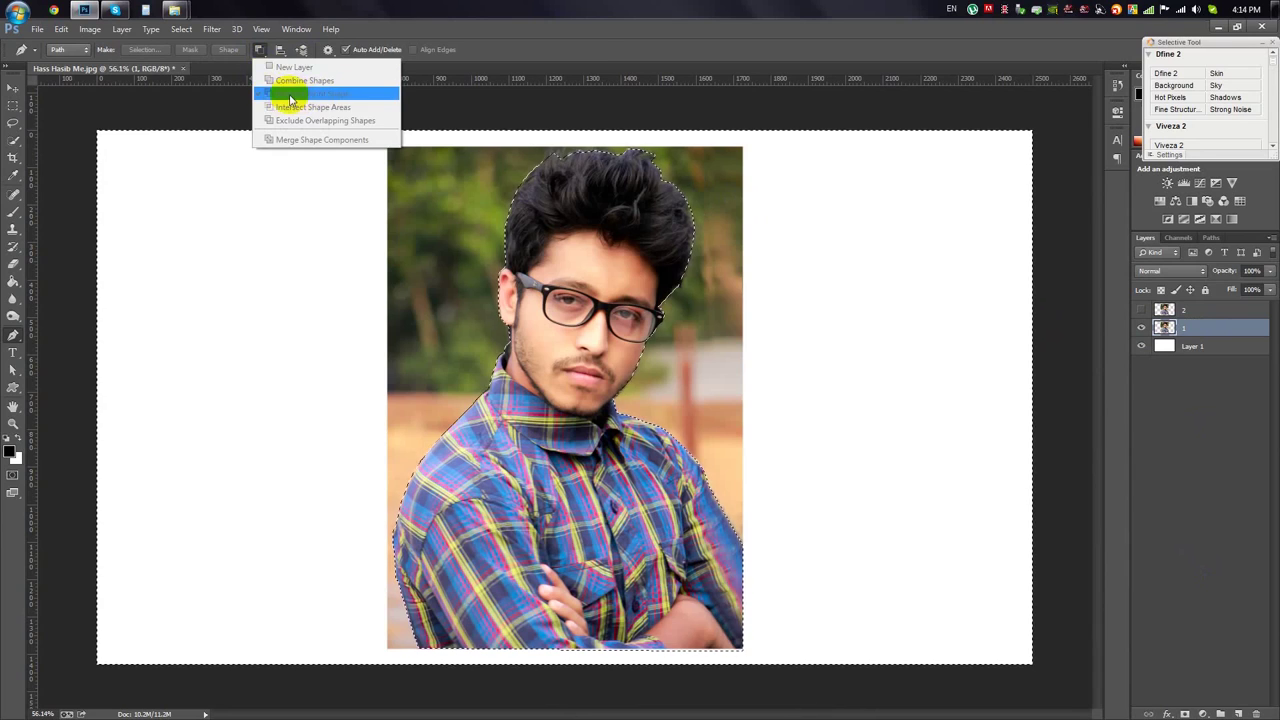
left_click(290, 94)
left_click(259, 49)
left_click(291, 81)
Remake the selection from the path and add a layer mask to layer 1.
right_click(725, 313)
left_click(762, 376)
left_click(703, 214)
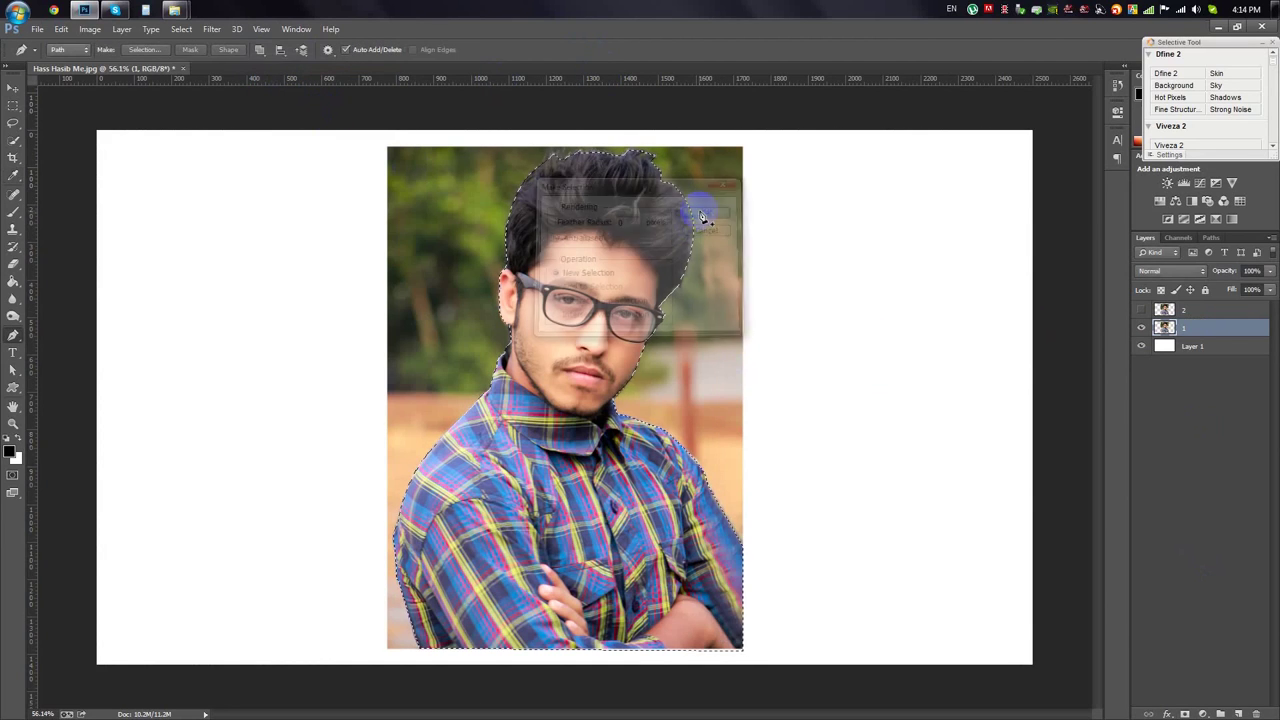
left_click(1184, 713)
scroll(648, 170, "up", 3)
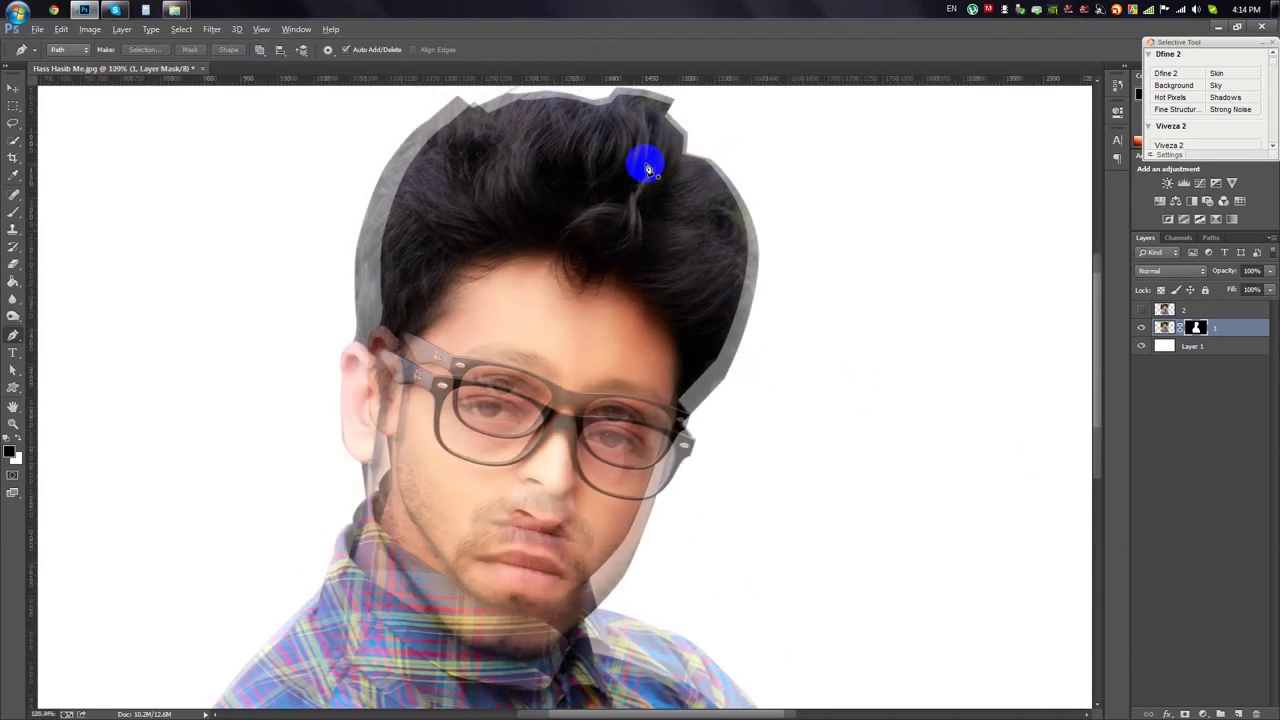
scroll(648, 170, "up", 2)
Refine layer 1's mask: paint over the hair edges, raise Contrast to 23%, shift edge negative.
right_click(1196, 327)
left_click(1163, 443)
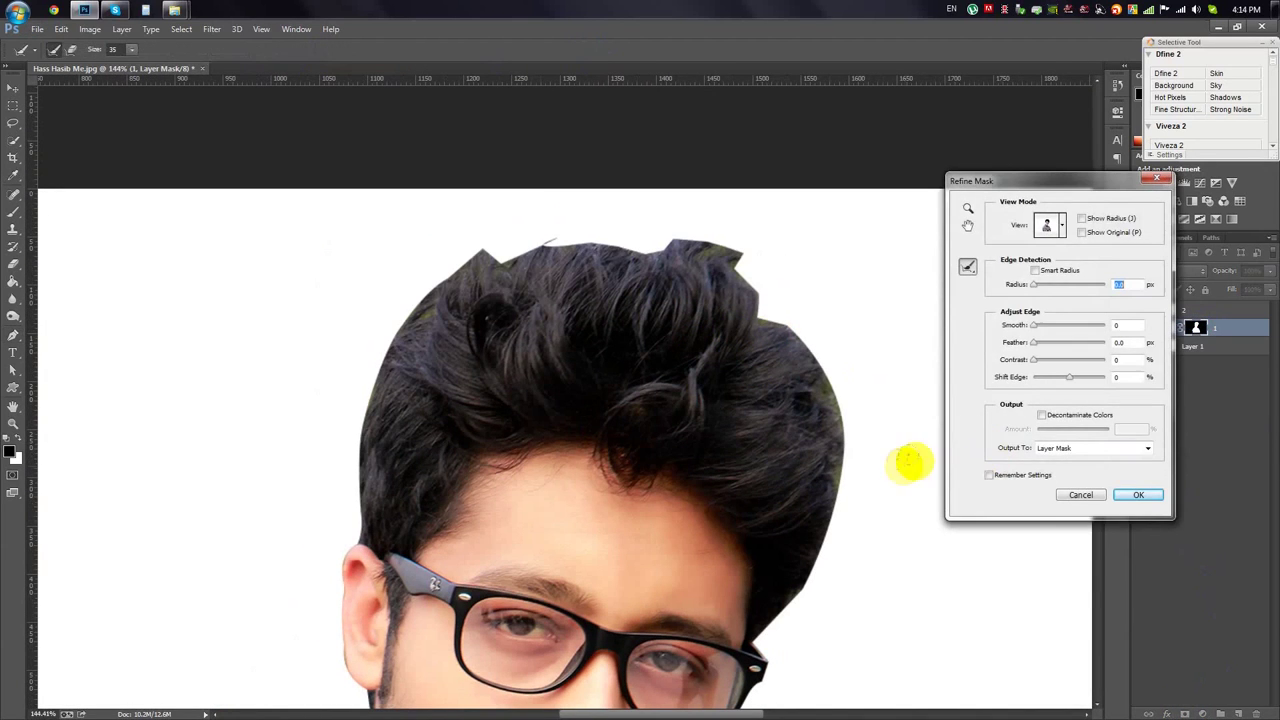
mouse_move(770, 635)
left_mouse_down()
mouse_move(843, 410)
mouse_move(650, 243)
mouse_move(486, 234)
left_mouse_up()
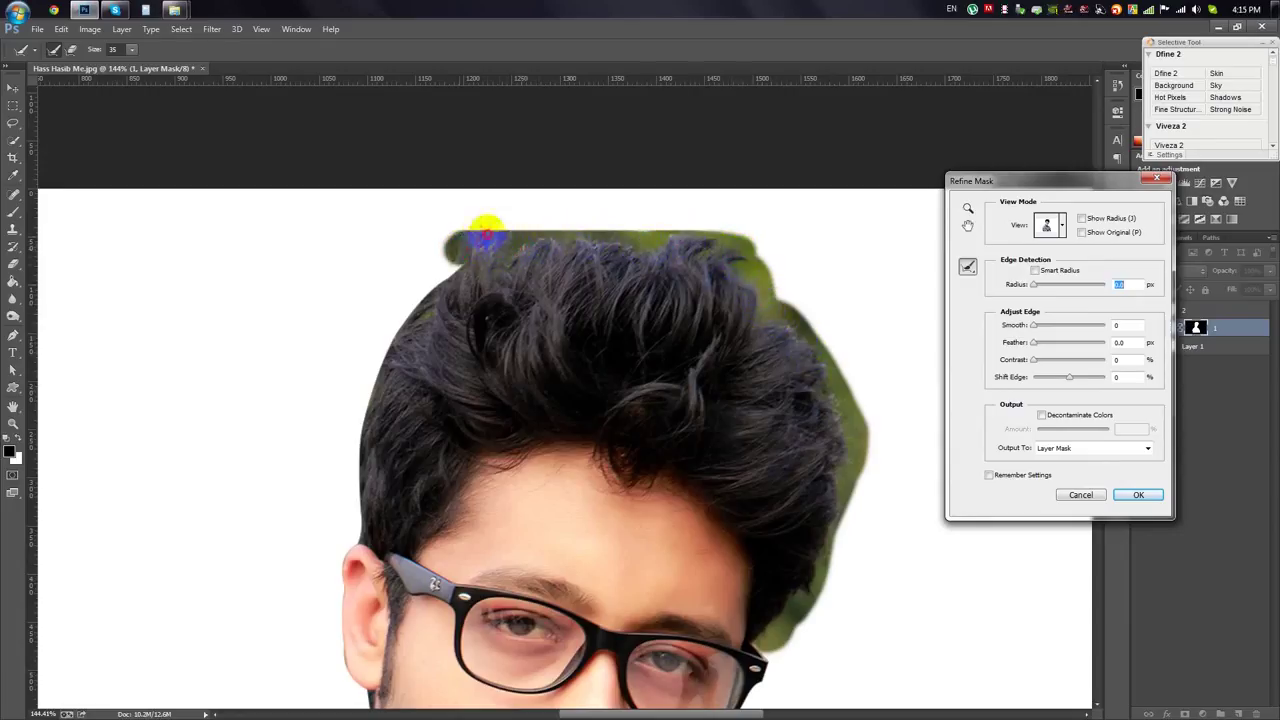
mouse_move(407, 320)
left_mouse_down()
mouse_move(360, 400)
mouse_move(348, 533)
left_mouse_up()
left_click_drag(462, 510, 600, 463)
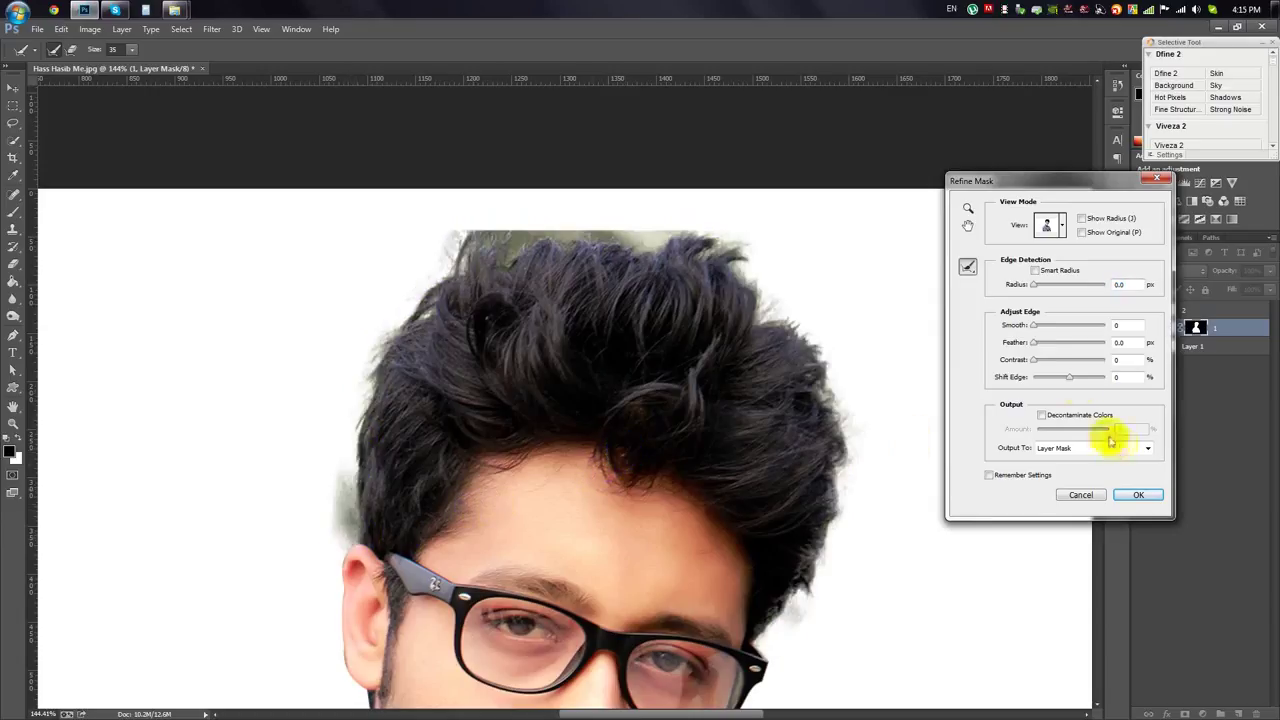
left_click_drag(1035, 360, 1060, 378)
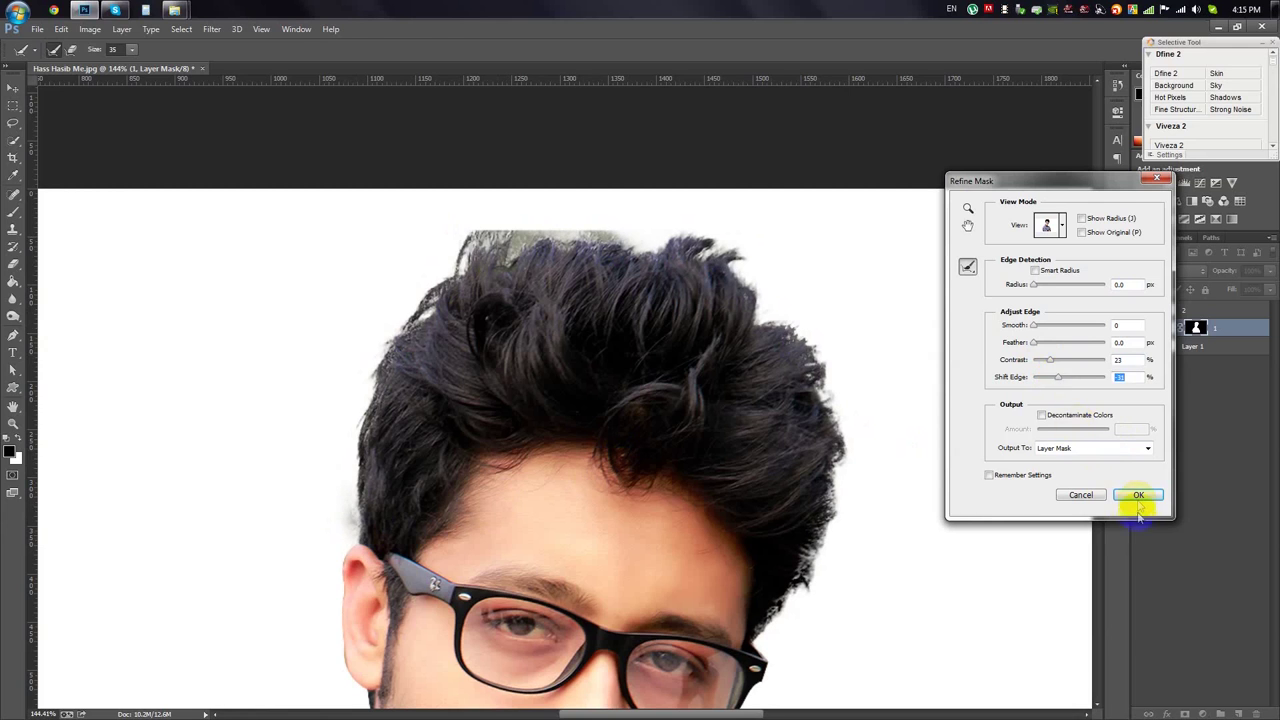
left_click(1138, 495)
scroll(520, 280, "up", 2)
scroll(440, 285, "up", 2)
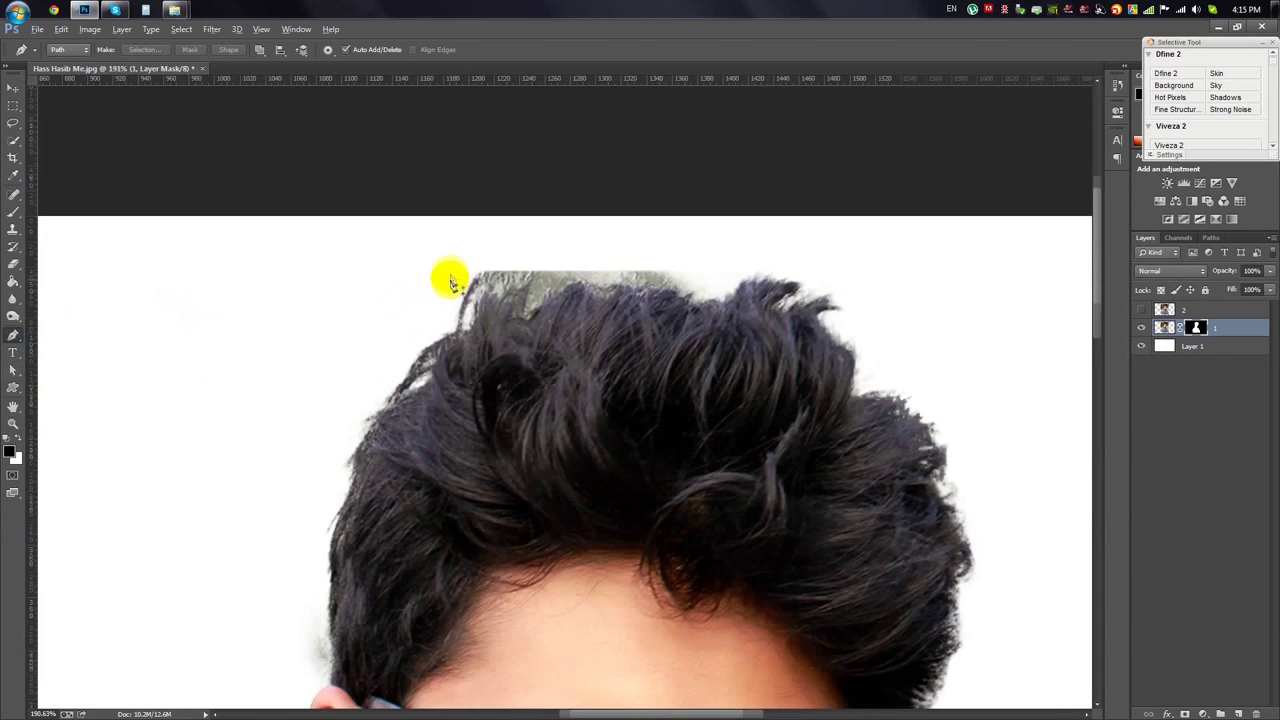
Paint out the leftover background above the hair with a 35 px soft brush on the mask.
left_click(13, 213)
right_click(385, 353)
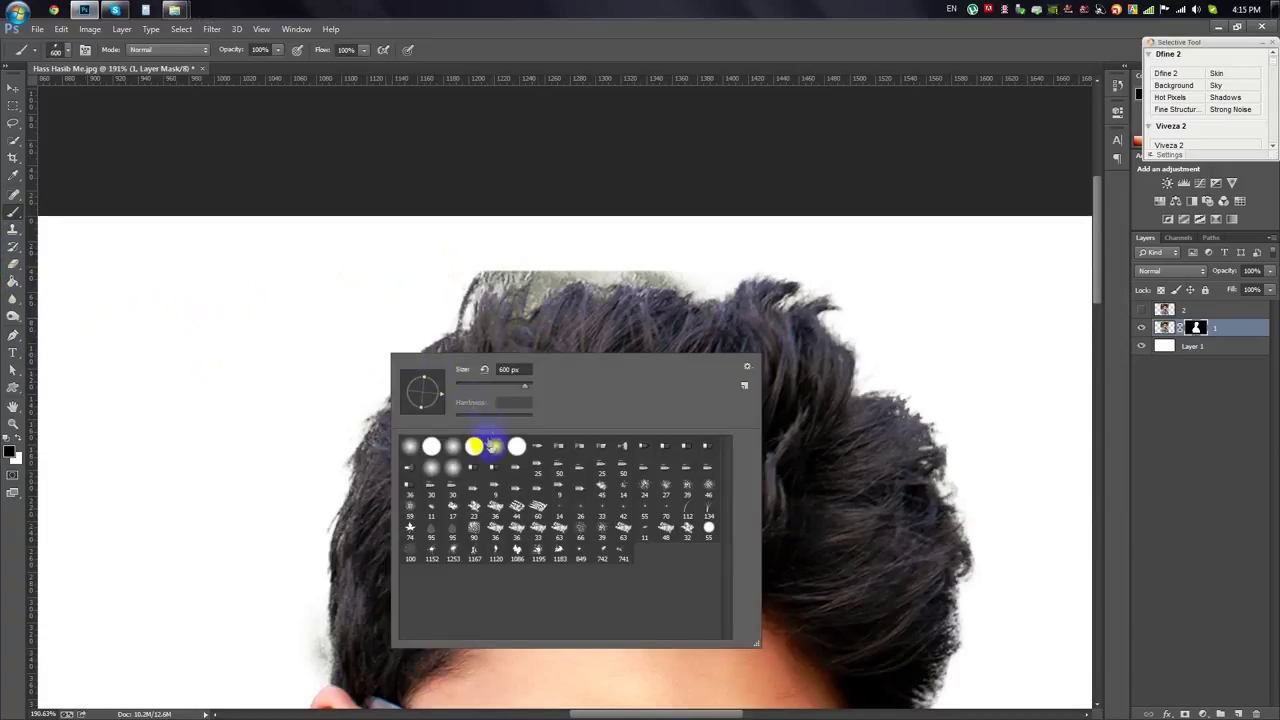
left_click(501, 53)
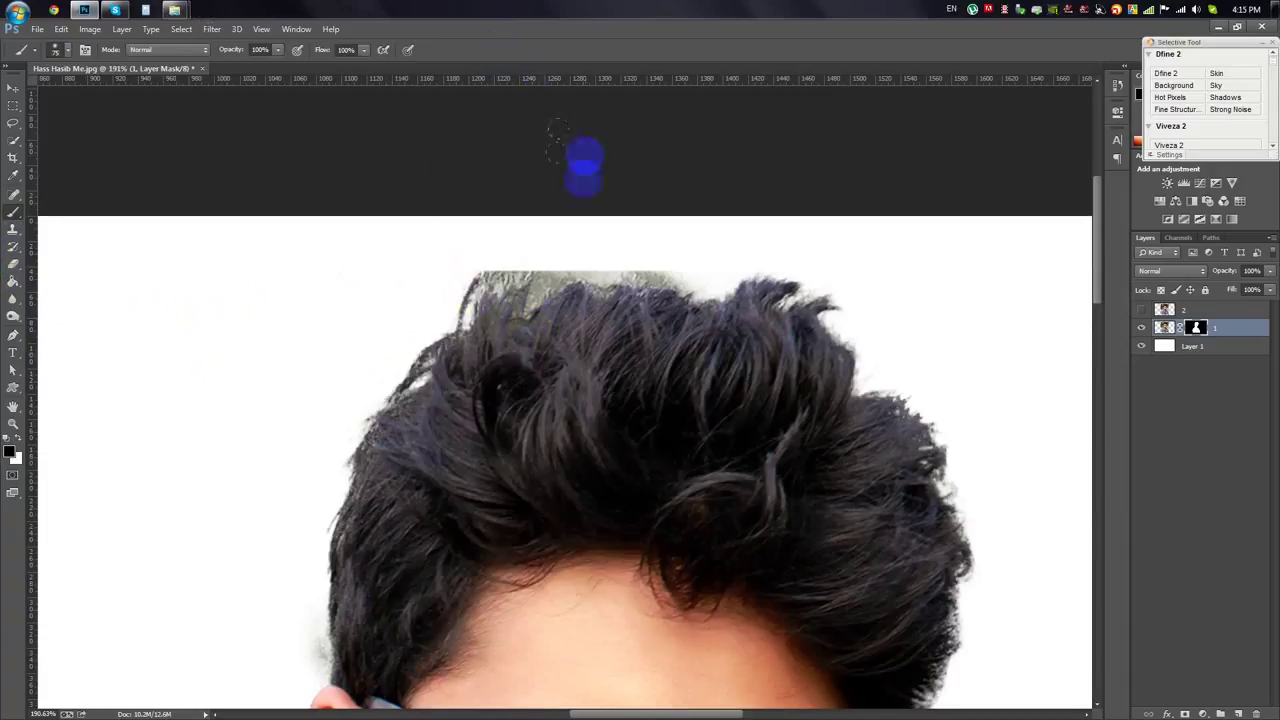
mouse_move(554, 262)
left_mouse_down()
mouse_move(580, 251)
mouse_move(486, 251)
mouse_move(557, 249)
left_mouse_up()
right_click(560, 252)
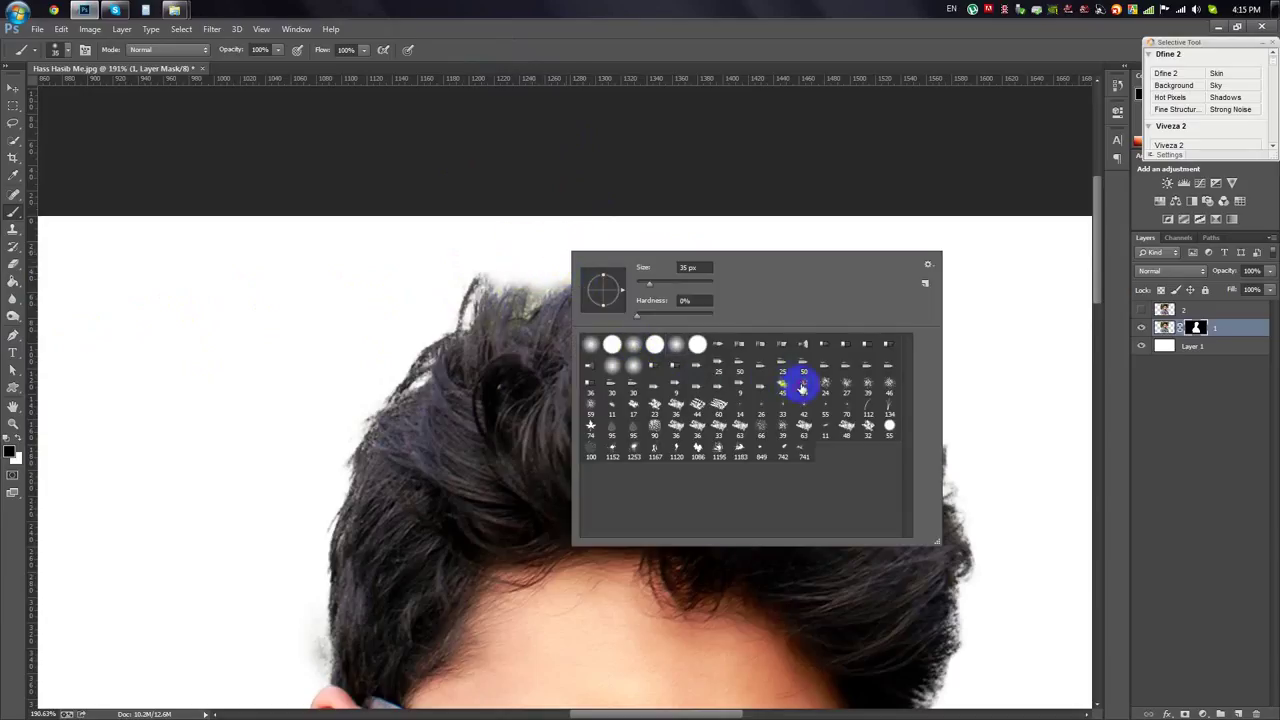
left_click(503, 275)
mouse_move(494, 273)
left_mouse_down()
mouse_move(643, 249)
mouse_move(675, 273)
left_mouse_up()
Scroll around the portrait to check the cleaned hair outline.
scroll(814, 348, "down", 2)
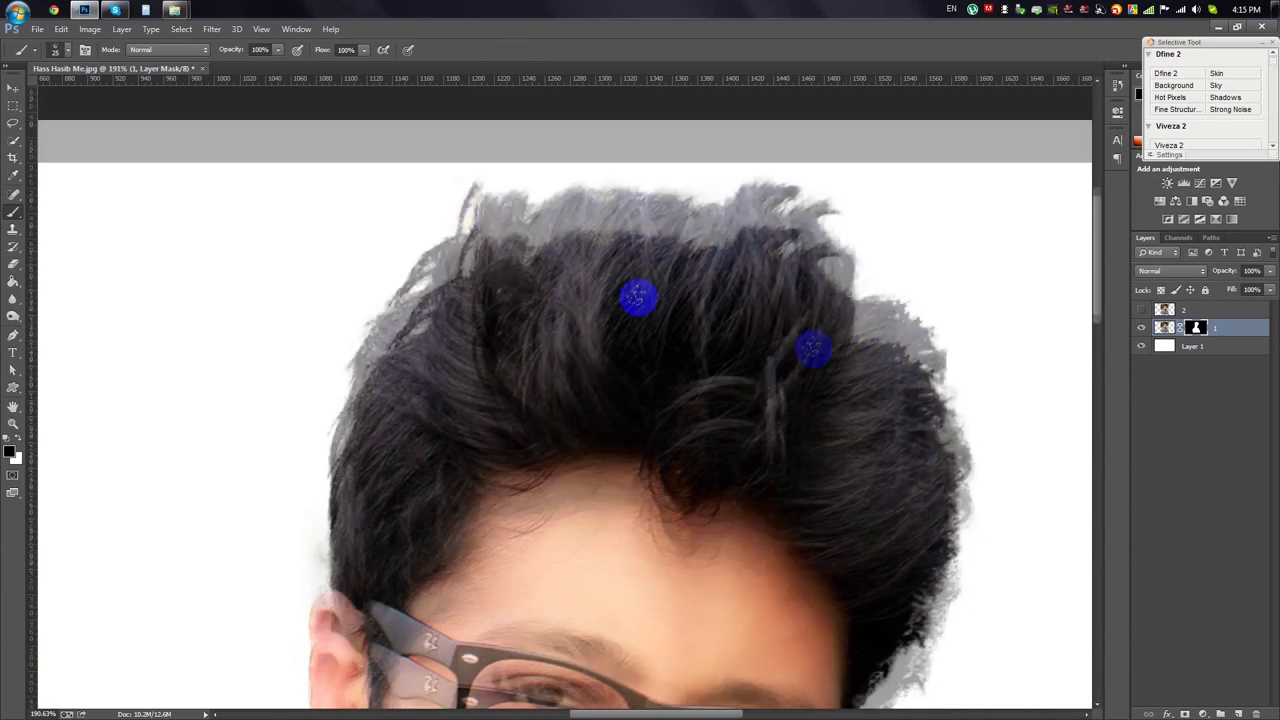
scroll(605, 210, "down", 1)
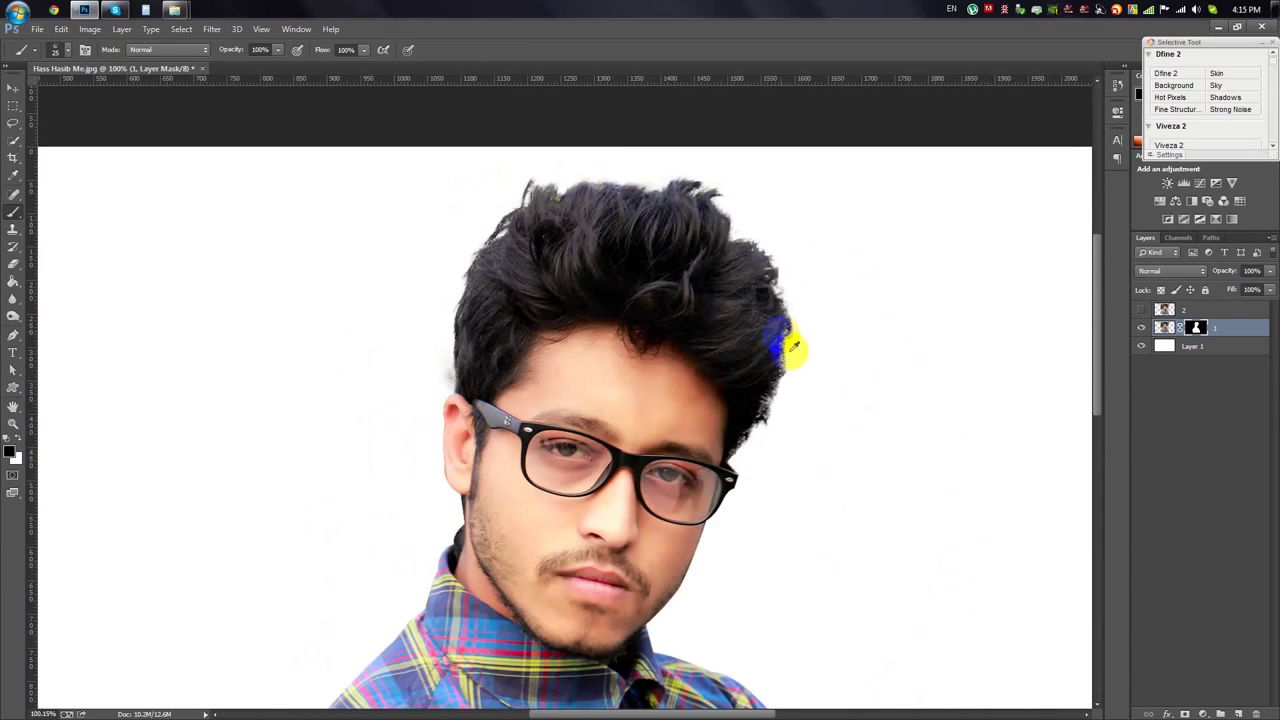
scroll(790, 340, "up", 1)
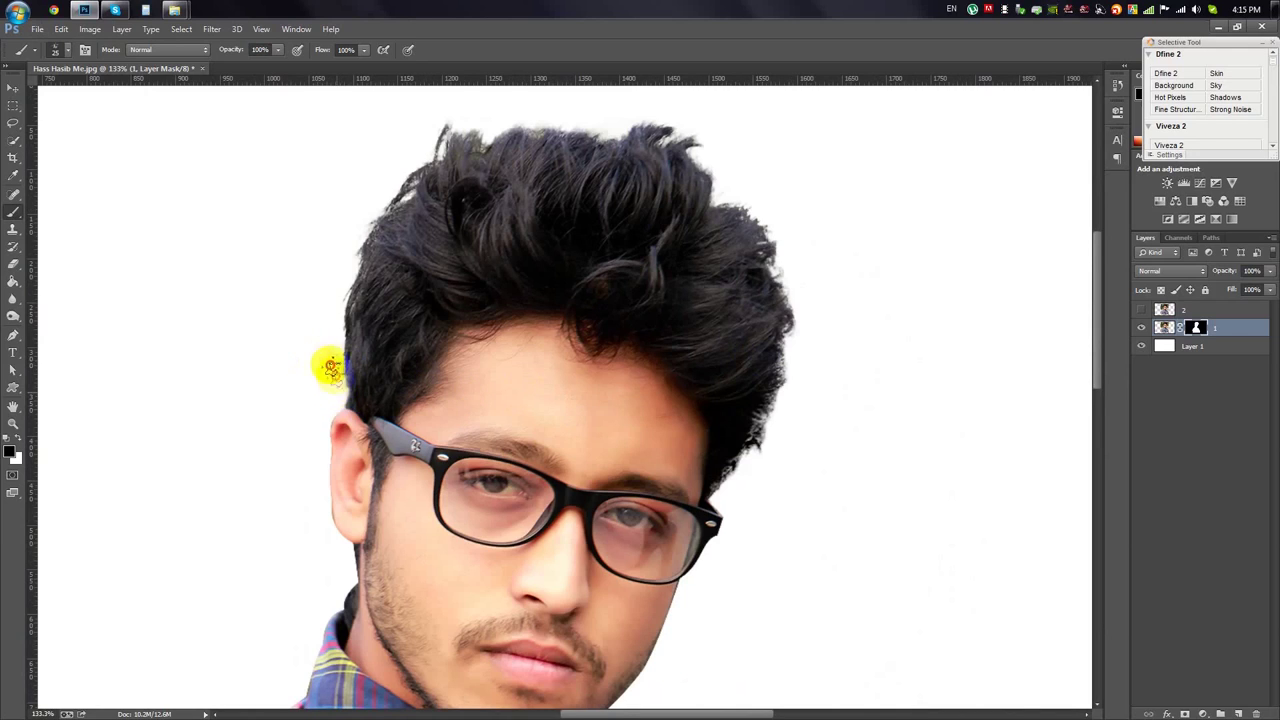
scroll(760, 473, "up", 1)
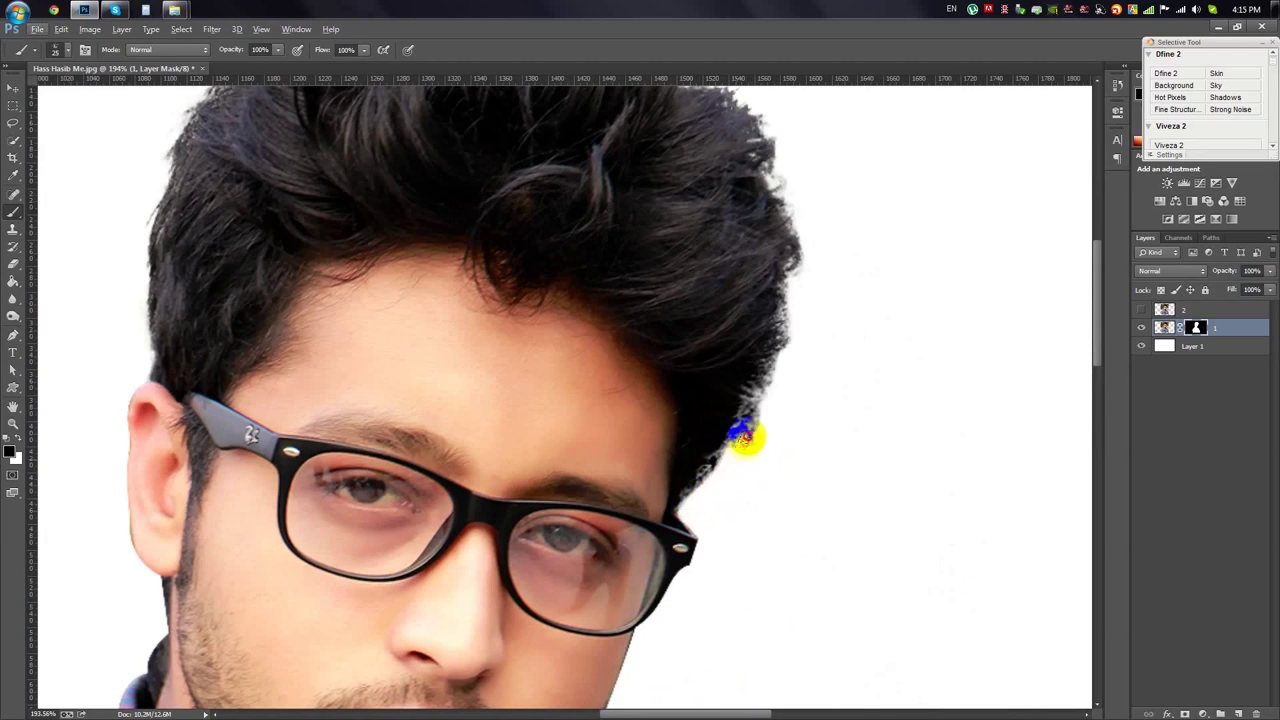
scroll(797, 371, "down", 2)
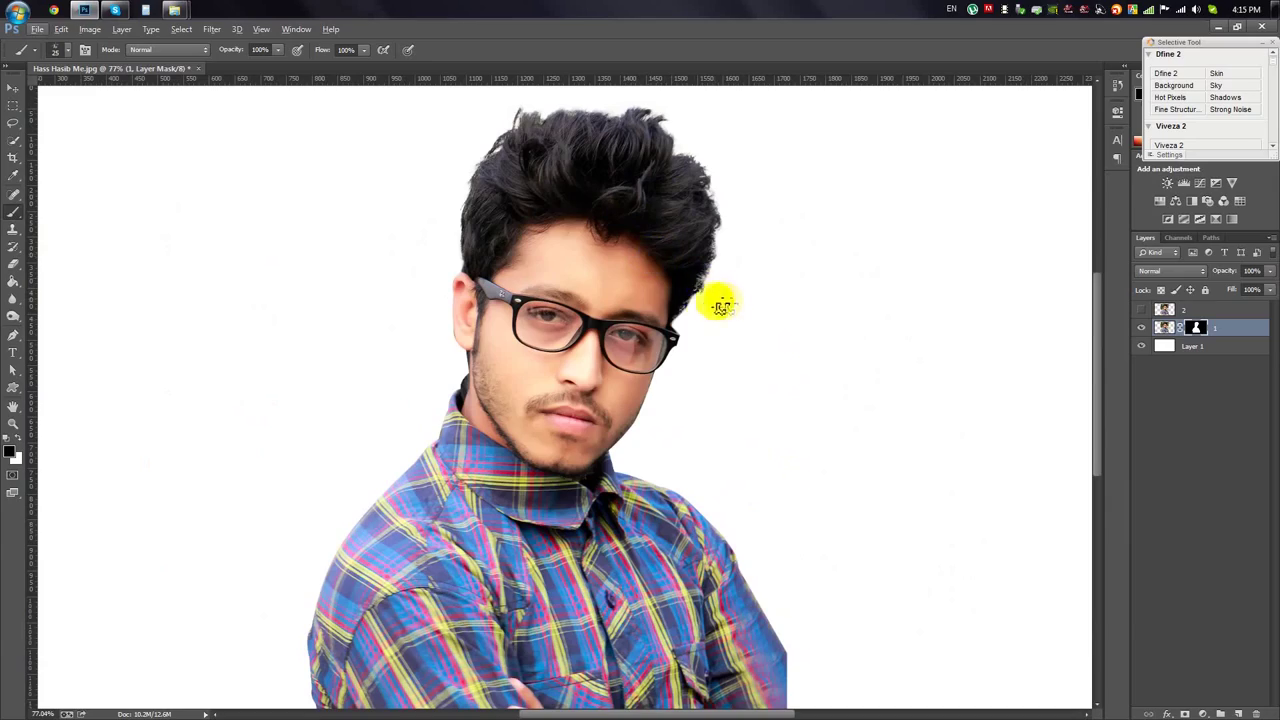
scroll(720, 268, "down", 1)
scroll(688, 293, "up", 1)
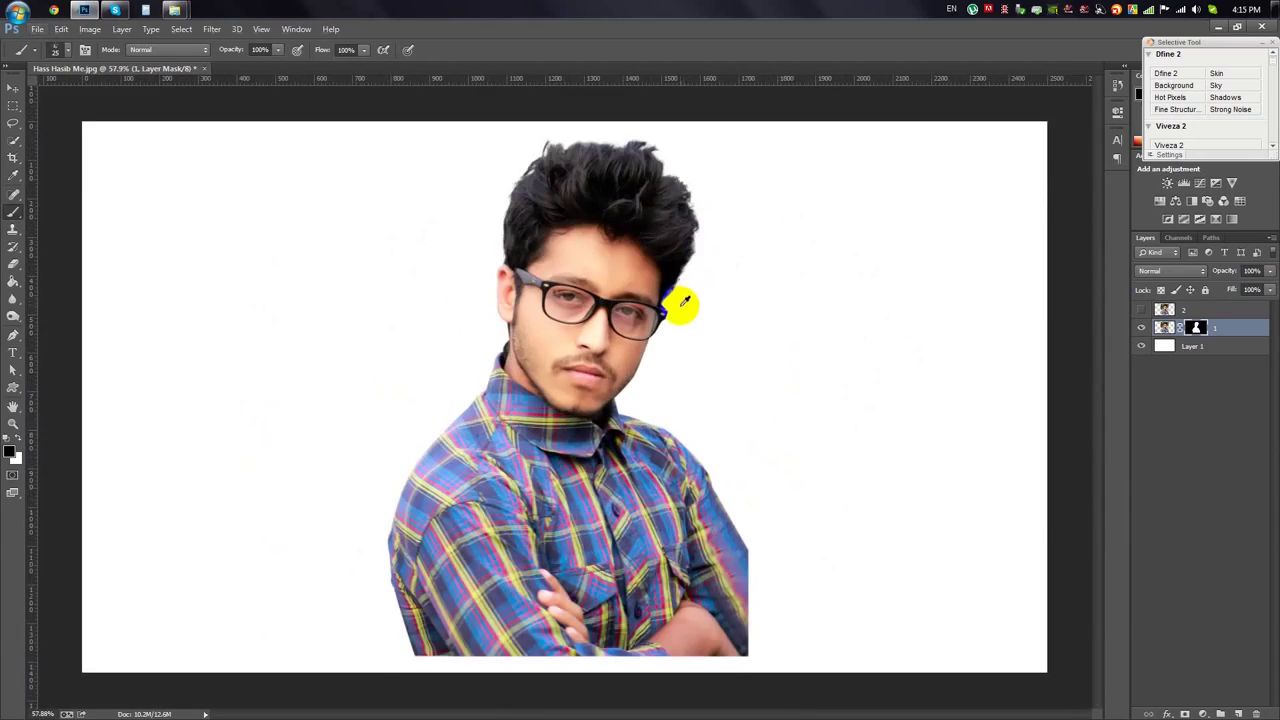
scroll(680, 297, "up", 2)
scroll(680, 309, "up", 1)
left_click(13, 335)
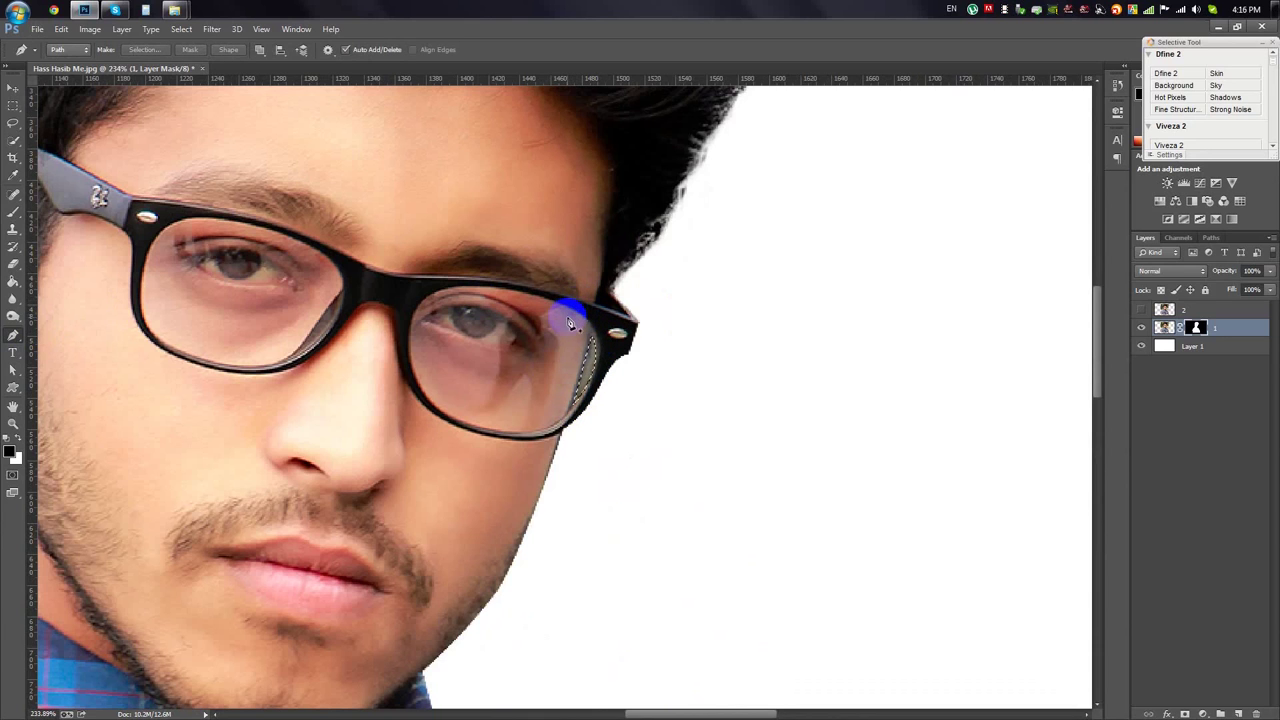
scroll(325, 407, "down", 4)
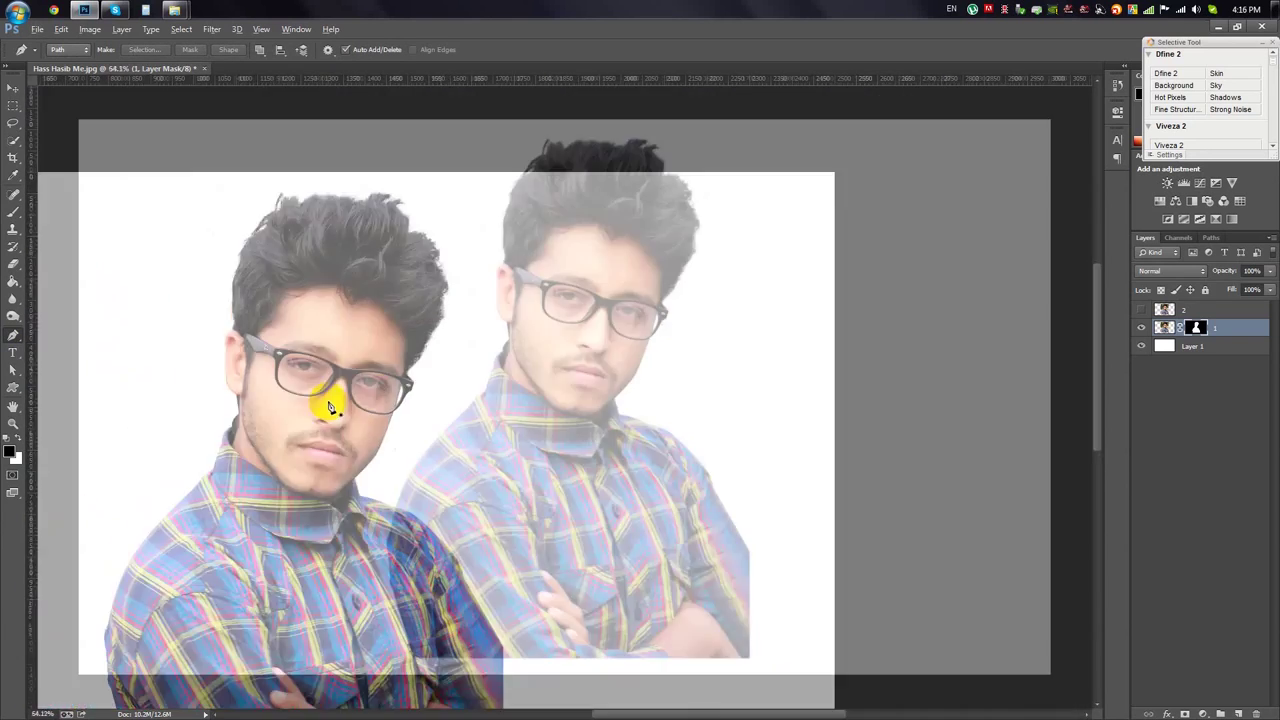
Apply the mask permanently to the cut-out layer 1 and delete the old layer 2.
right_click(1214, 318)
right_click(1200, 328)
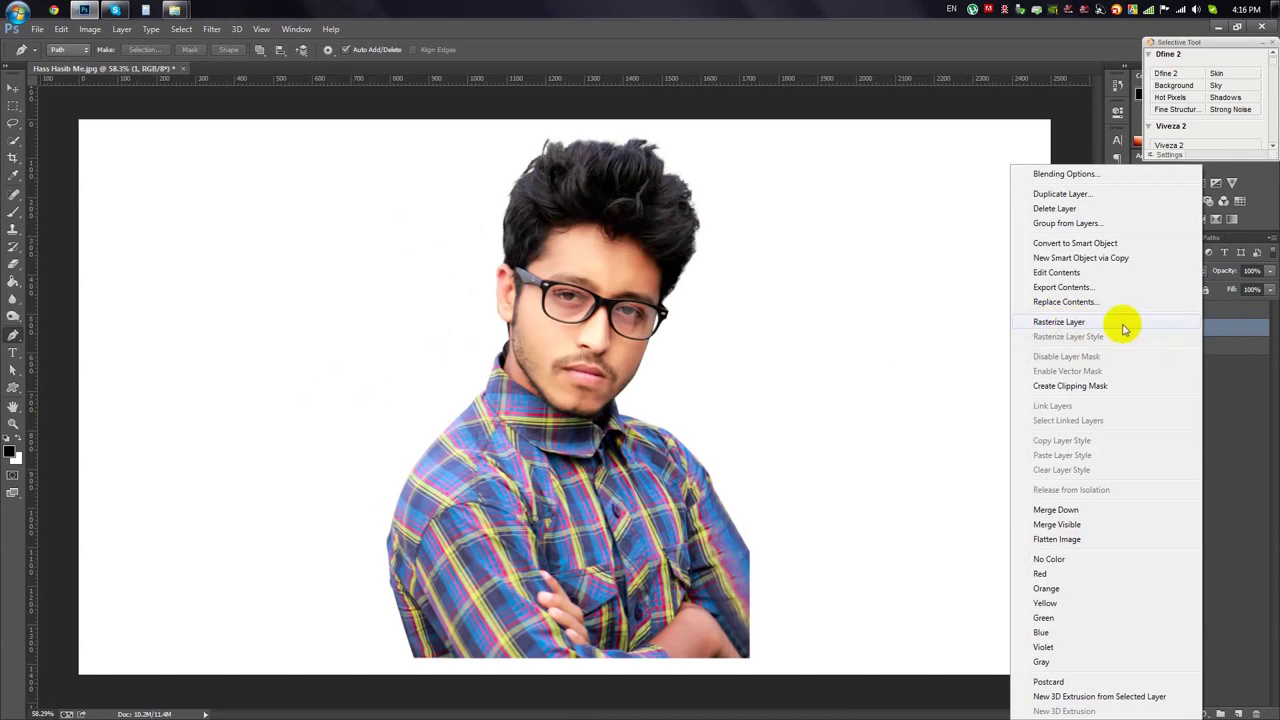
left_click(1123, 321)
left_click(1170, 310)
left_click(1142, 310)
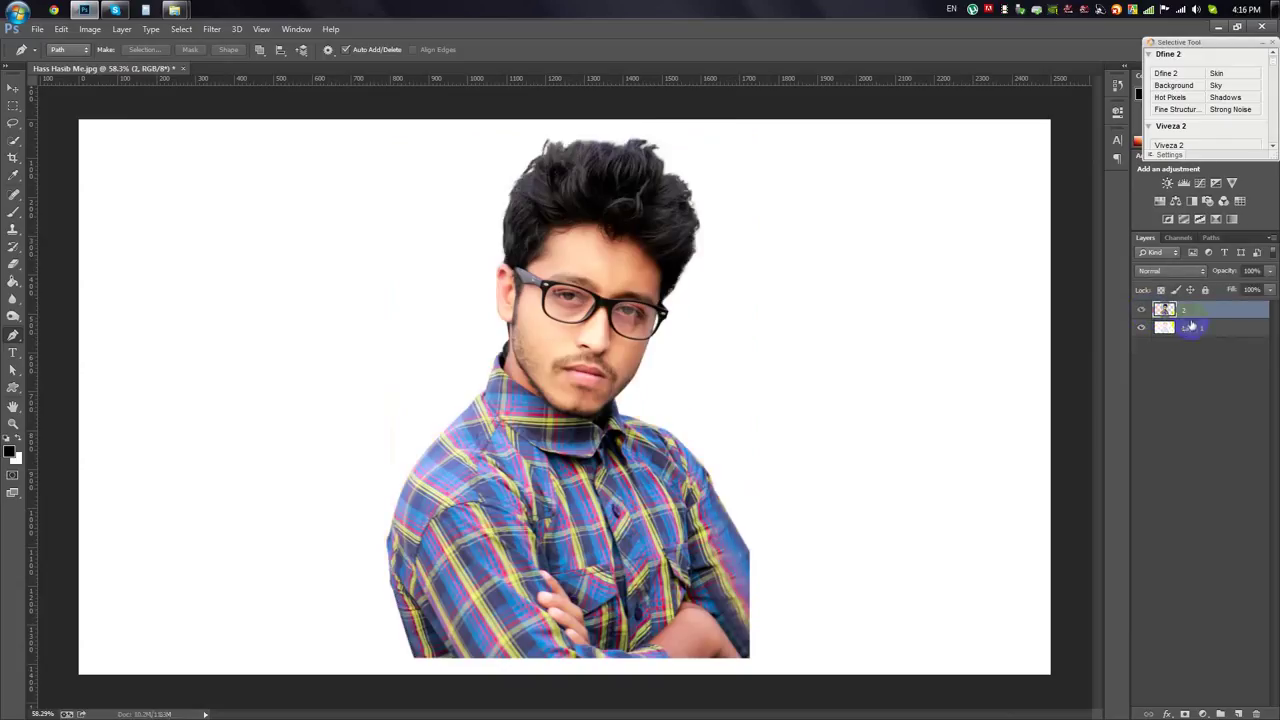
Duplicate the cut-out layer, hide the copy and rename it 2.
right_click(1185, 315)
left_click(1040, 216)
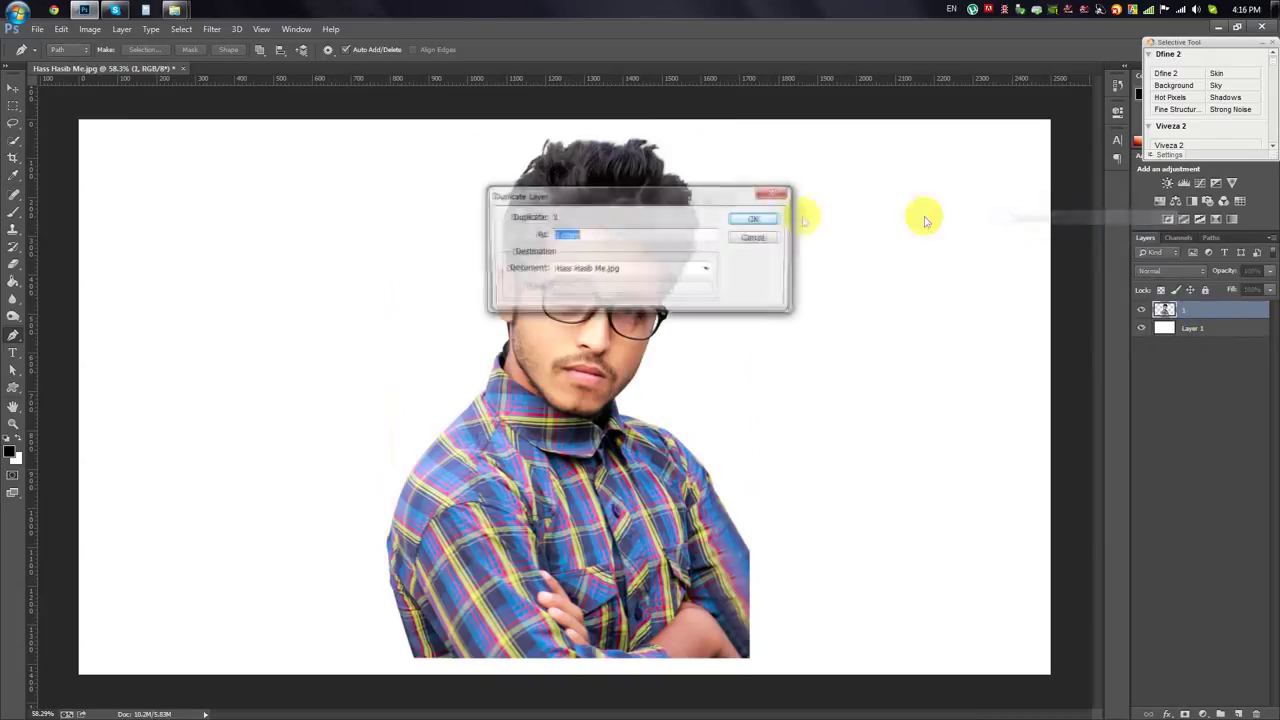
left_click(750, 219)
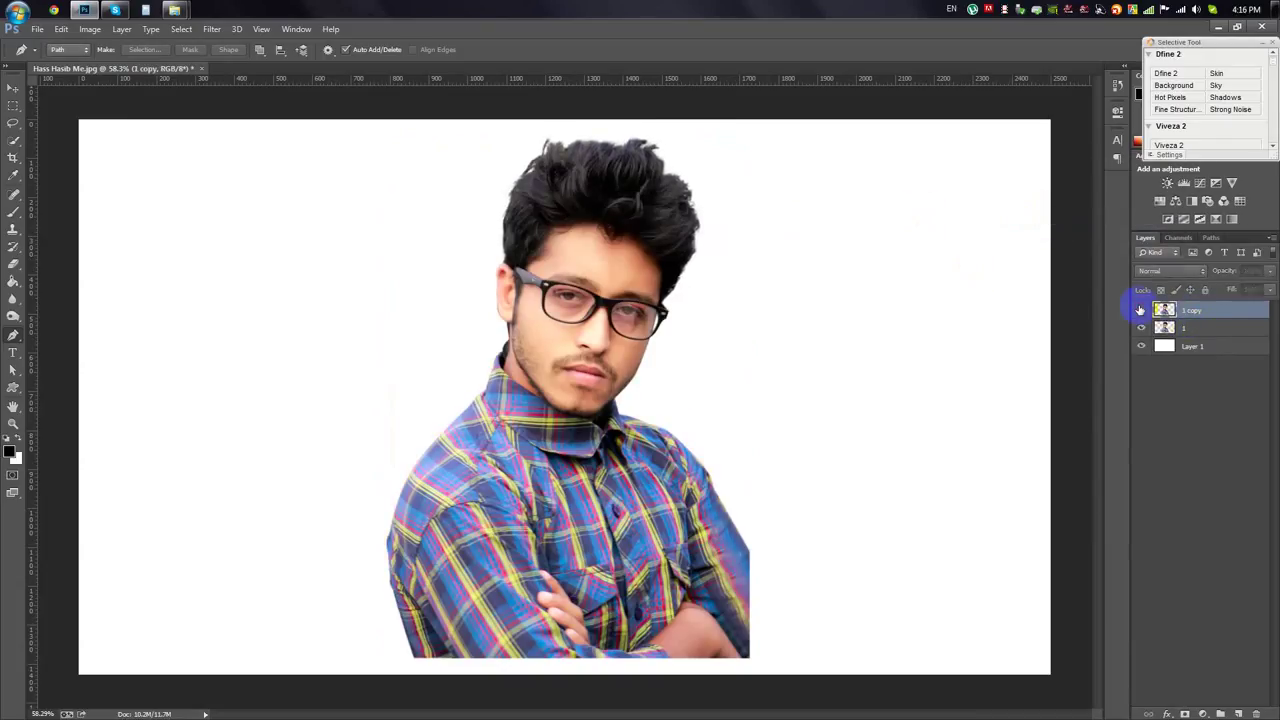
left_click(1141, 310)
left_click(1192, 327)
double_click(1192, 311)
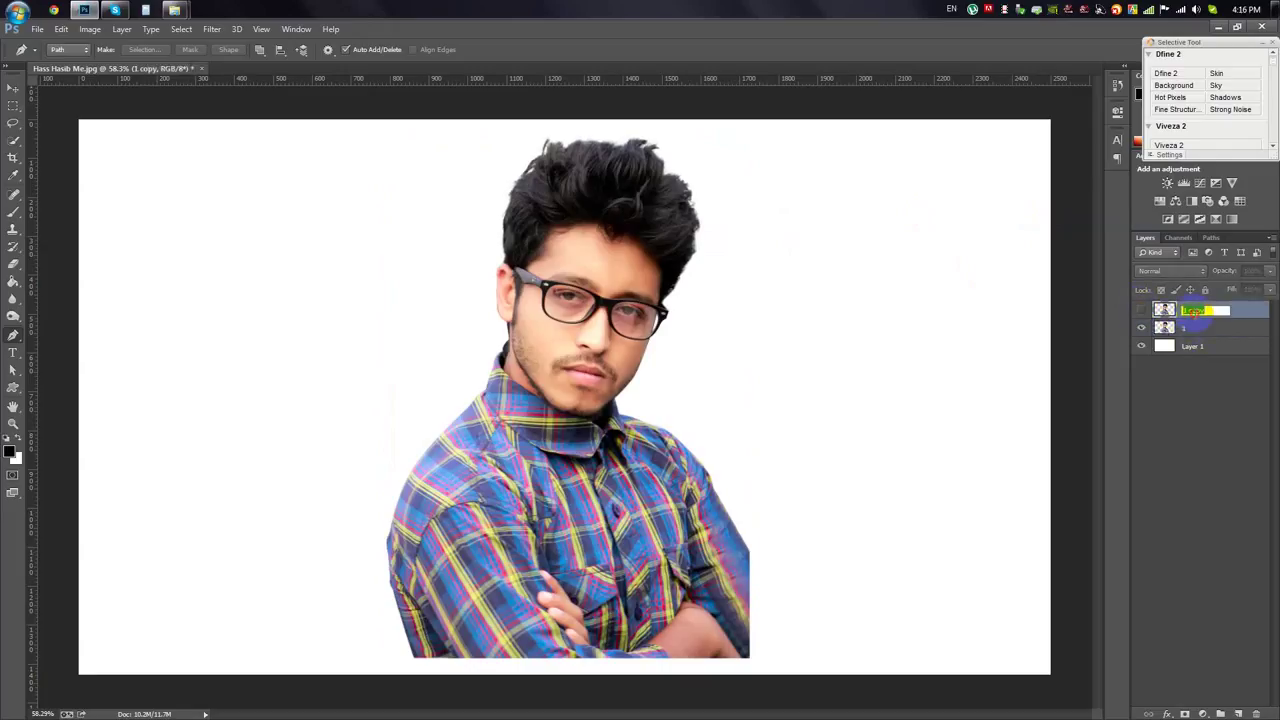
type("2")
left_click(1187, 328)
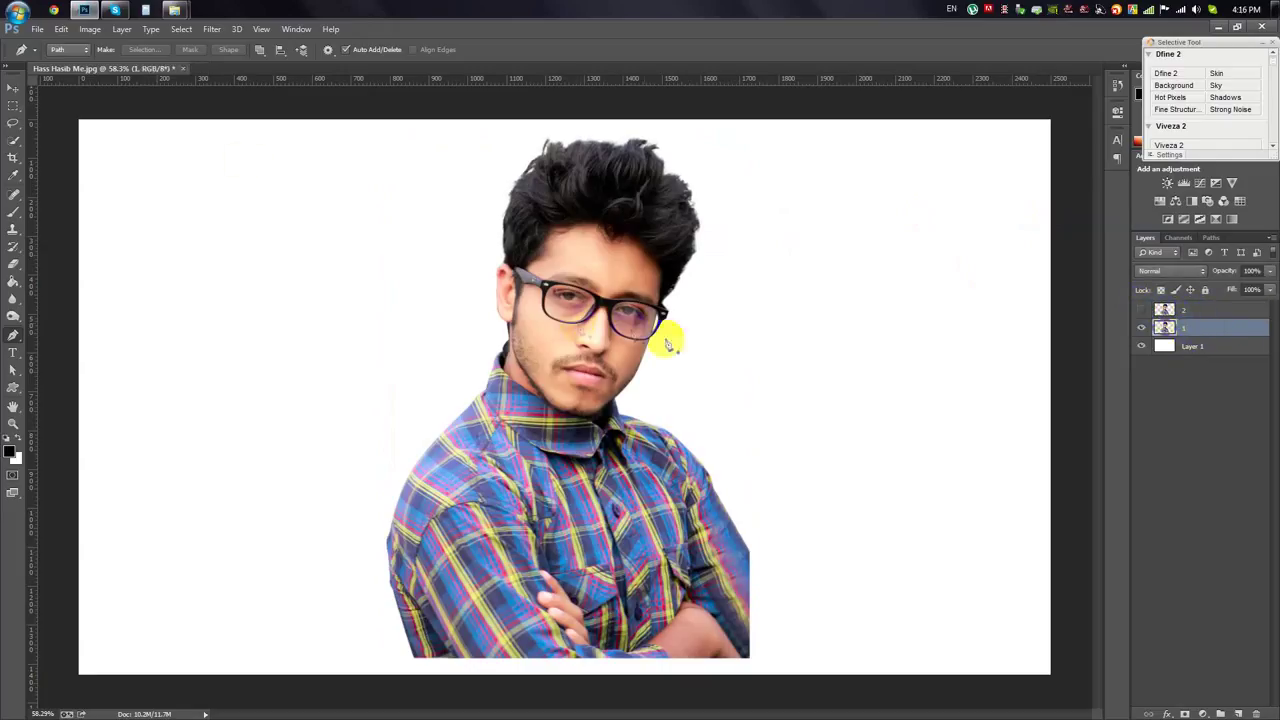
left_click(13, 90)
Apply the Crosshatch brush-strokes effect to layer 1 from the Filter Gallery.
left_click(211, 28)
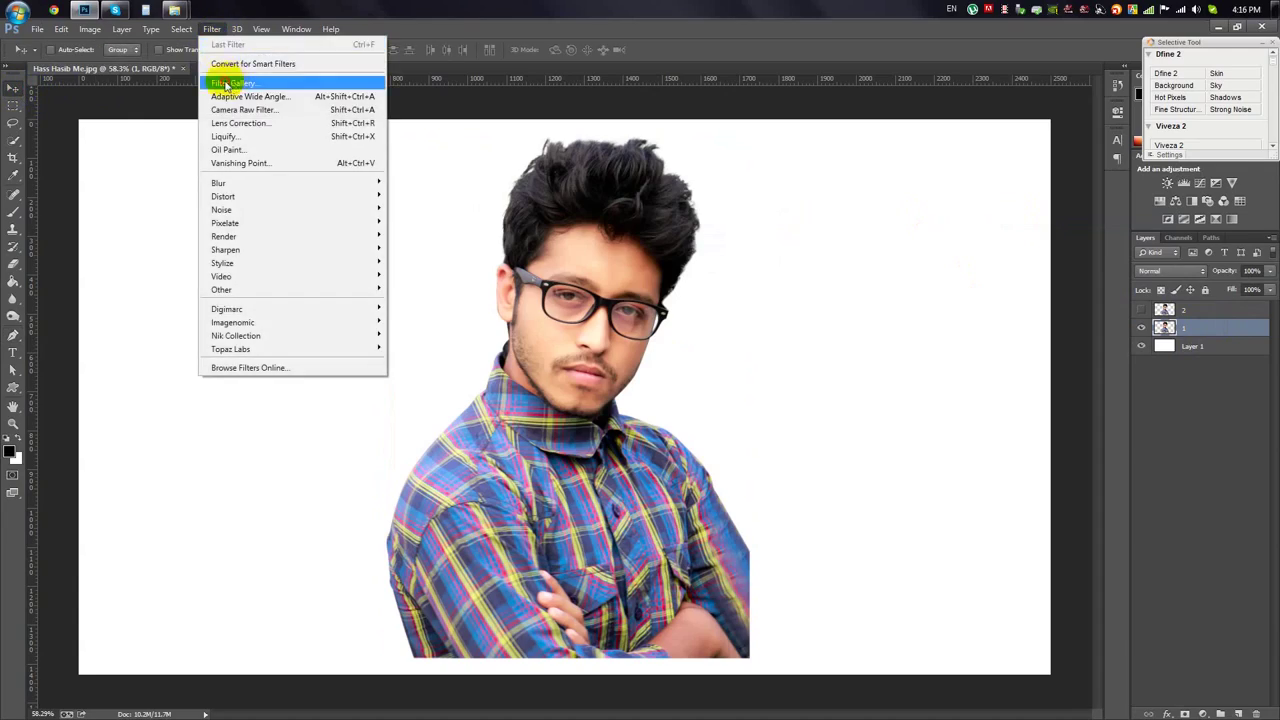
left_click(224, 80)
left_click(960, 70)
left_click(968, 72)
left_click(968, 72)
left_click(1048, 95)
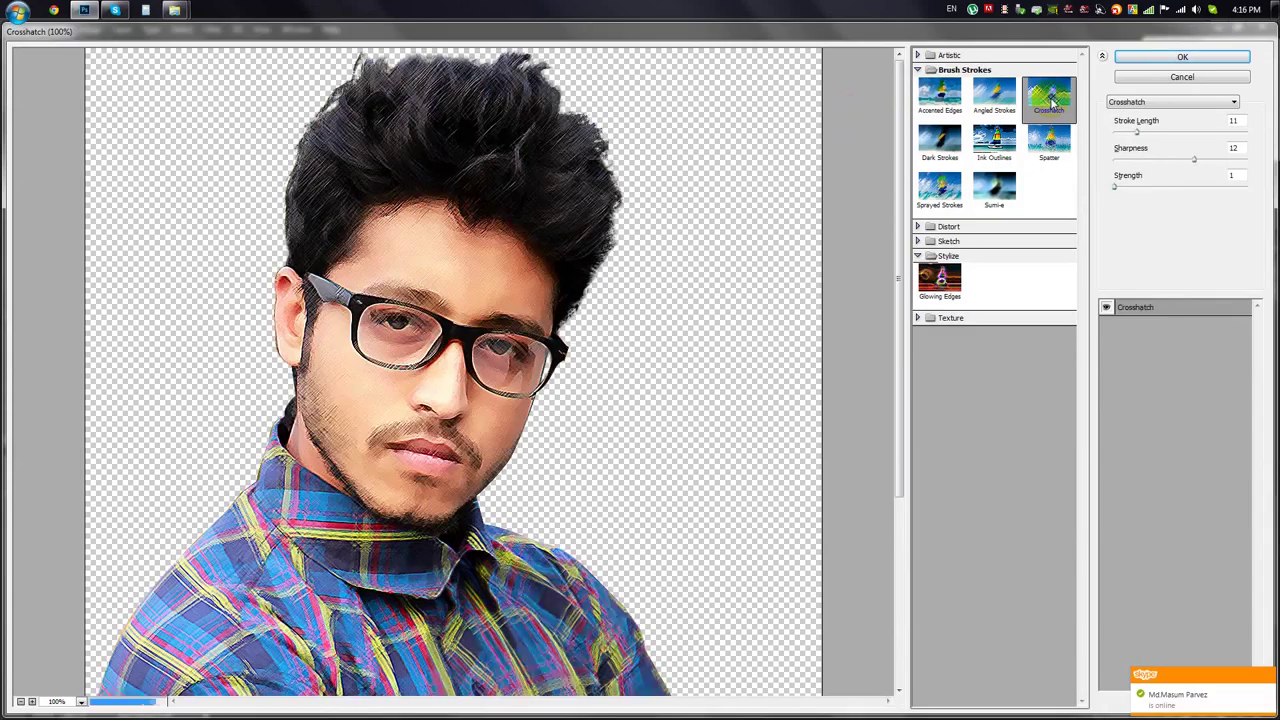
left_click(1182, 57)
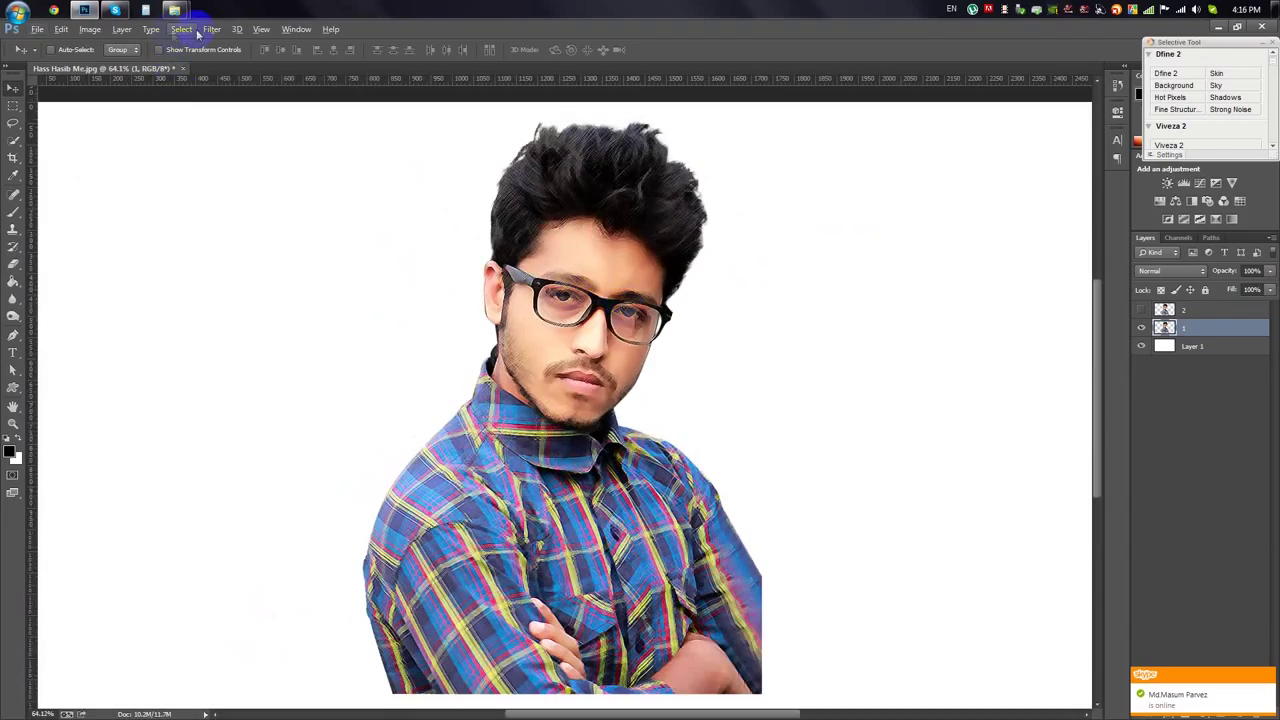
Apply Glowing Edges with edge width 2, brightness 4 and adjusted smoothness.
left_click(209, 30)
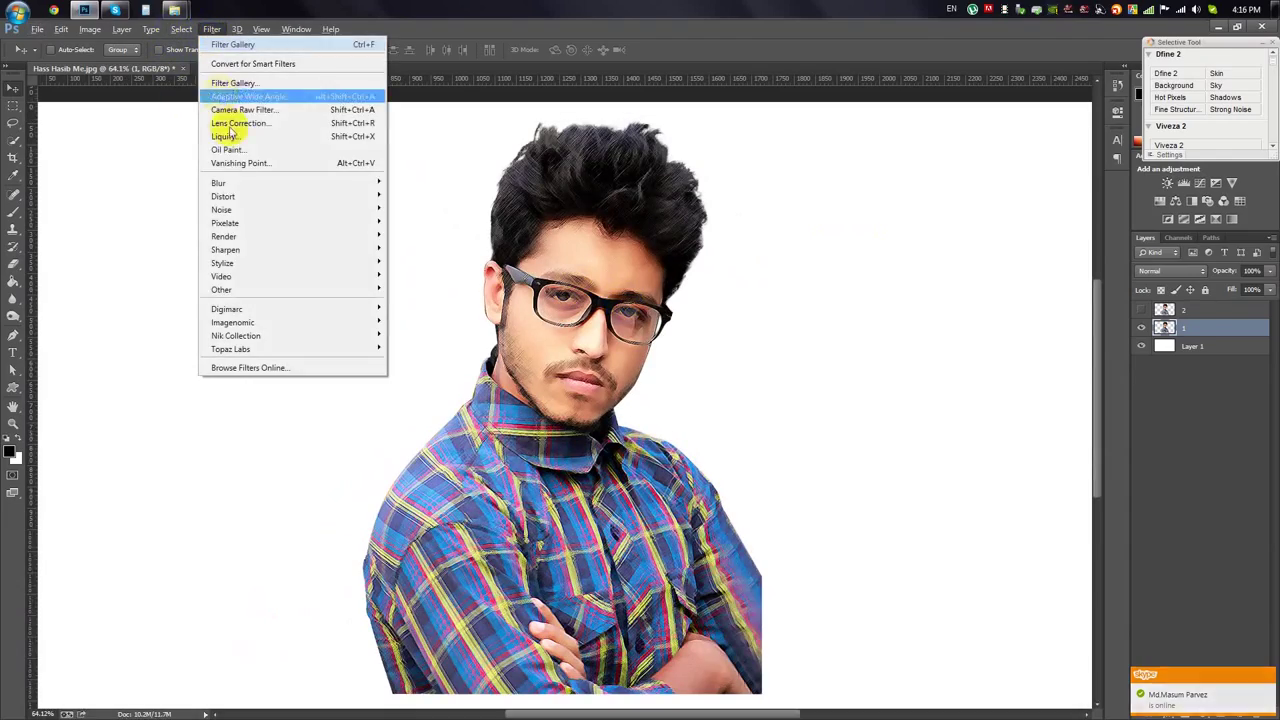
left_click(256, 104)
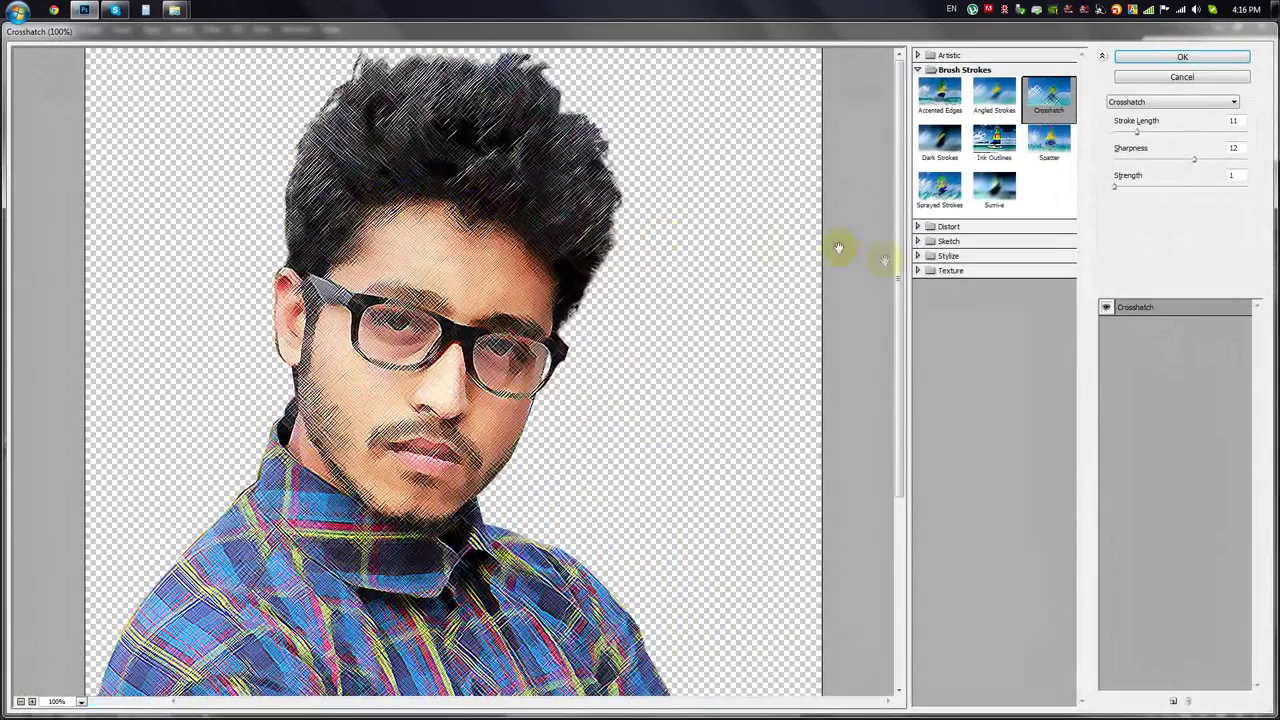
left_click(949, 257)
left_click(940, 281)
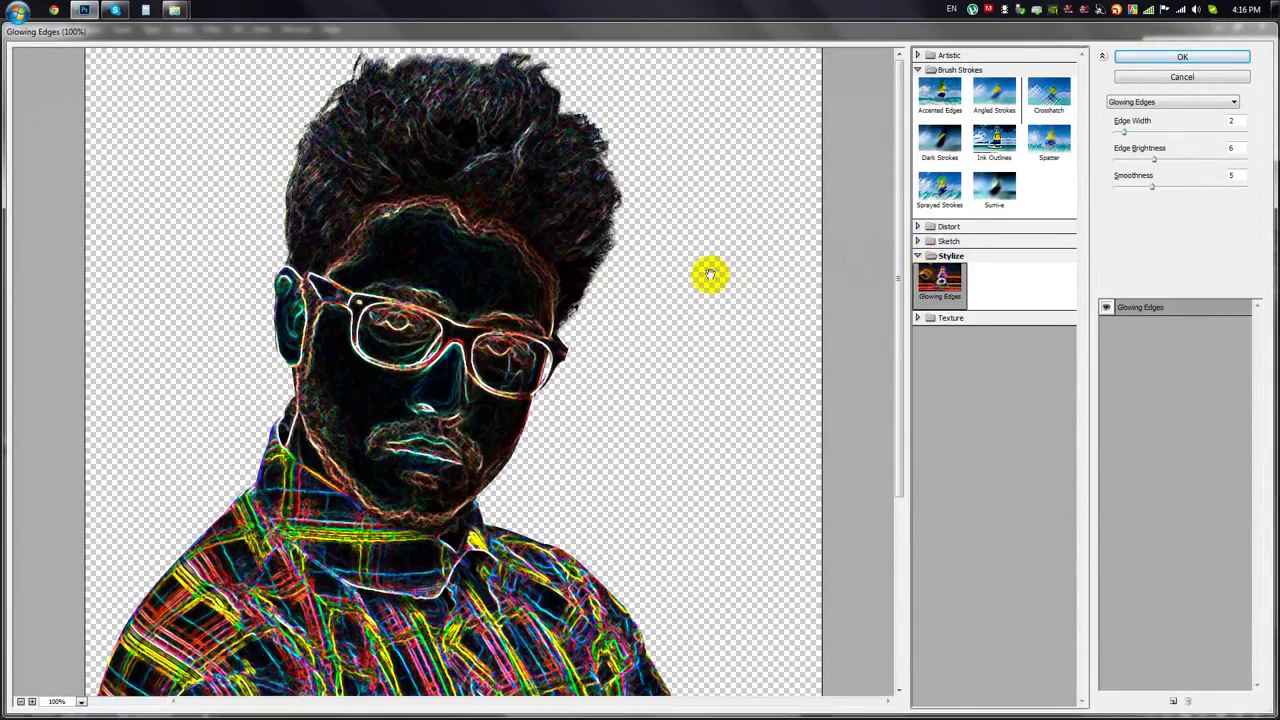
left_click(584, 277, "alt")
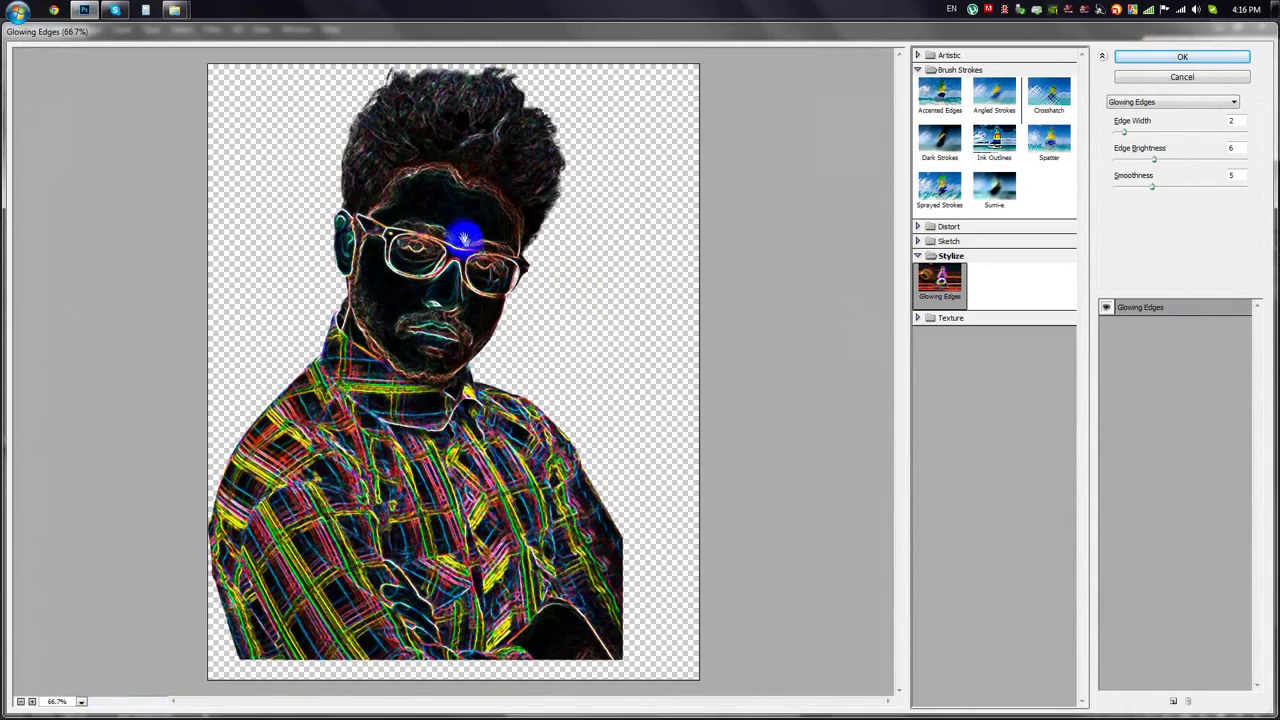
mouse_move(1138, 131)
left_mouse_down()
mouse_move(1112, 134)
mouse_move(1137, 165)
left_mouse_up()
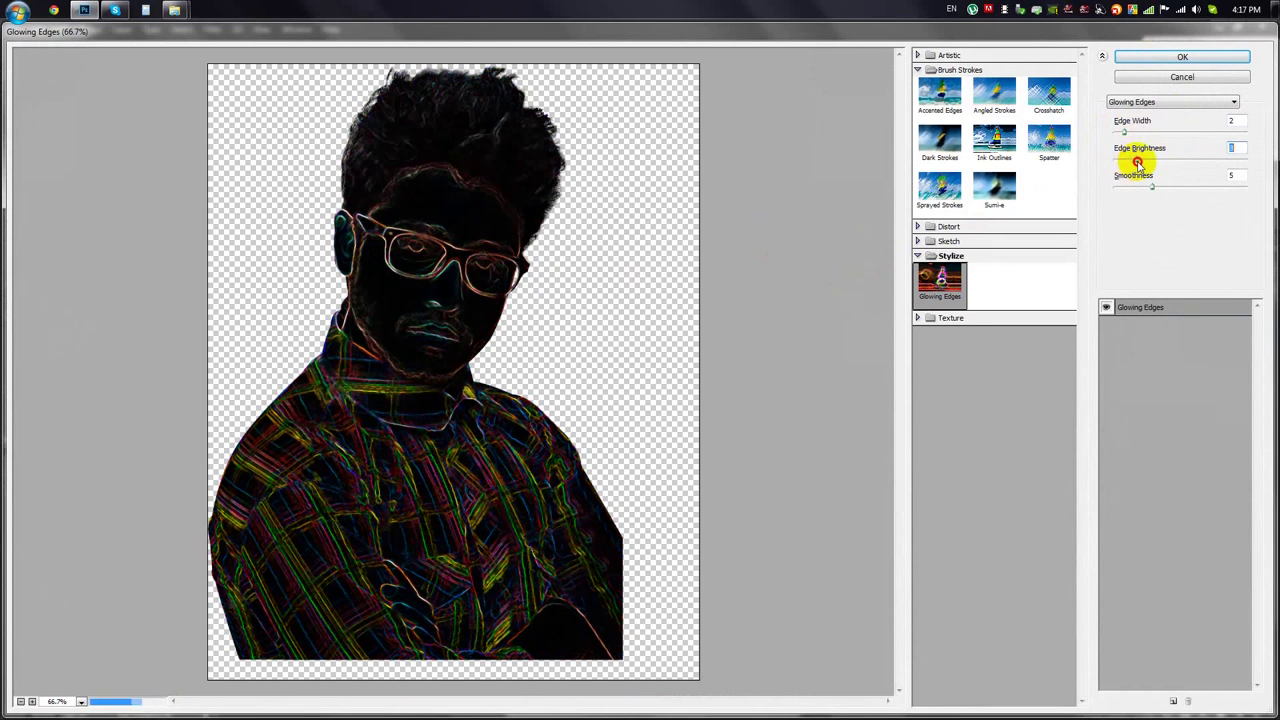
mouse_move(1154, 190)
left_mouse_down()
mouse_move(1166, 189)
mouse_move(1143, 189)
mouse_move(1155, 190)
left_mouse_up()
left_click(1212, 56)
left_click(686, 271)
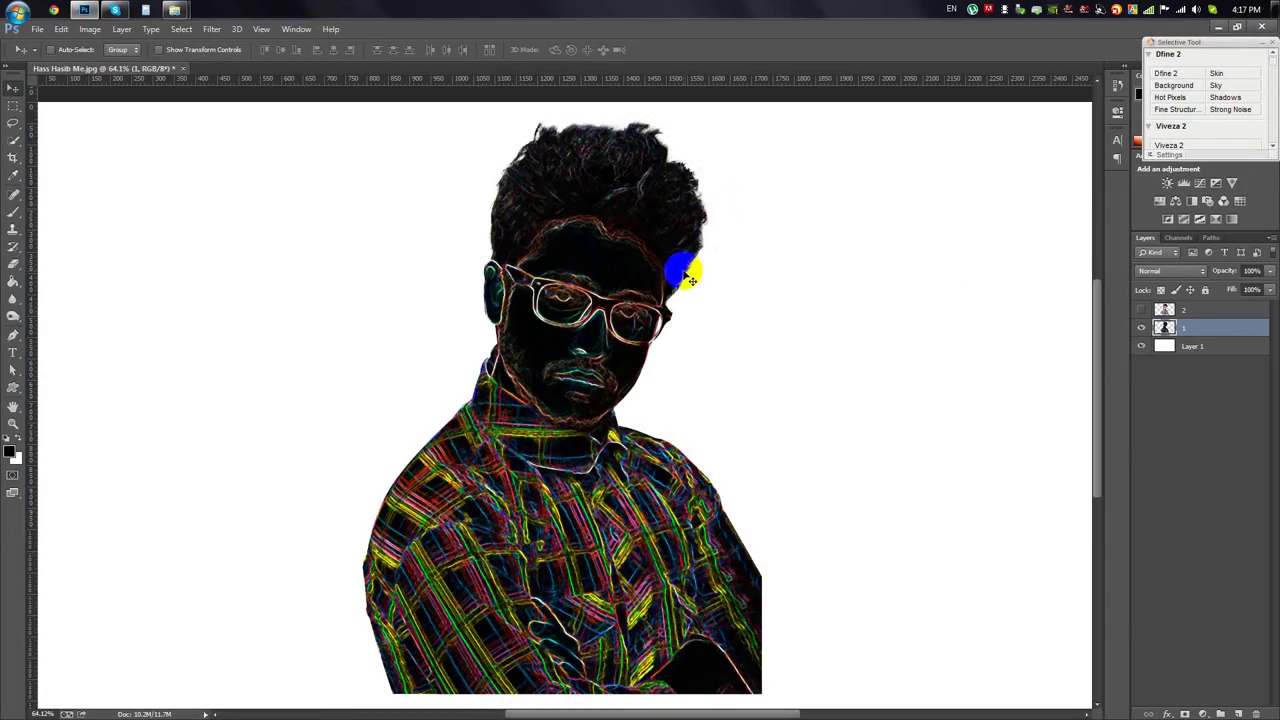
Invert the neon outline and convert it to black and white.
key("ctrl+minus")
left_click(595, 283)
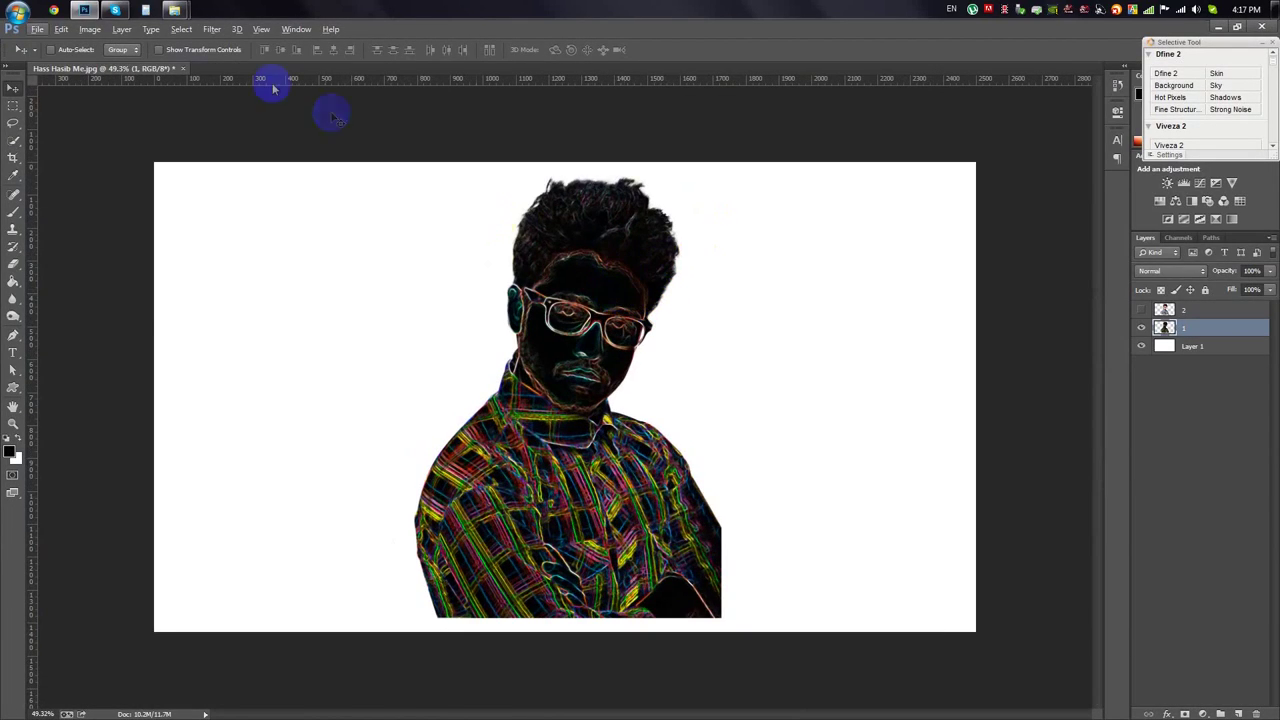
left_click(90, 29)
mouse_move(109, 64)
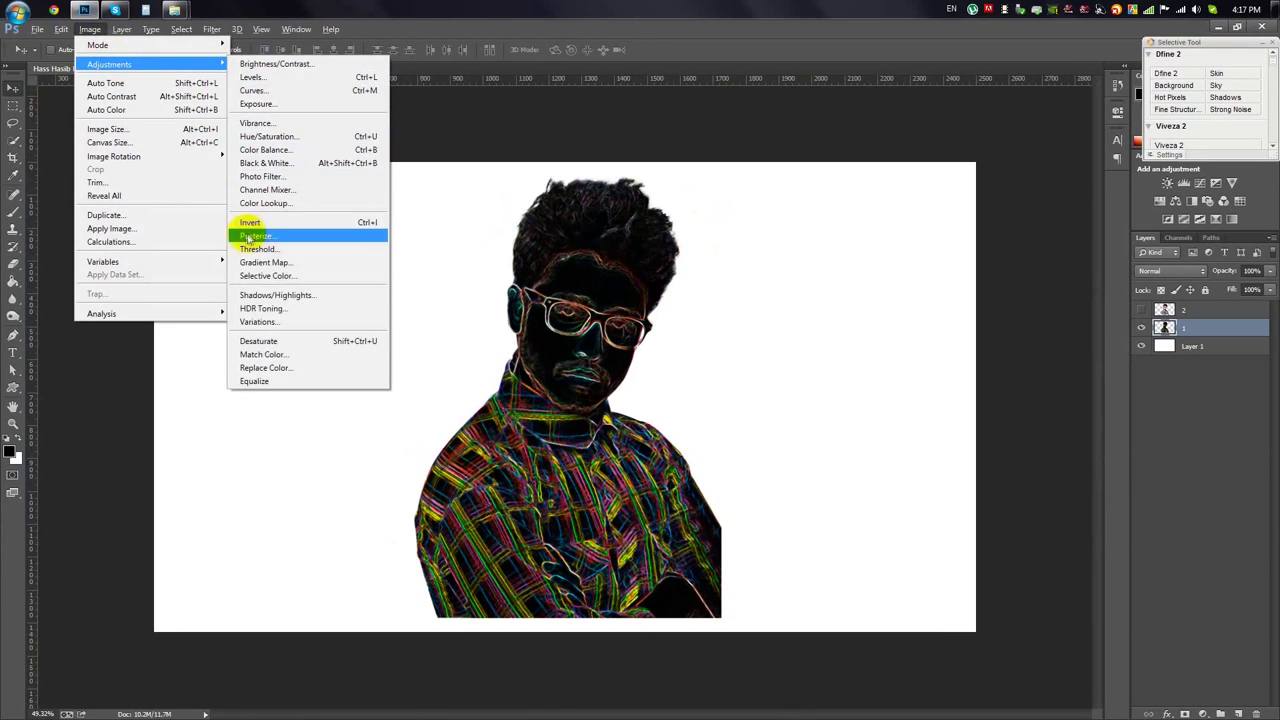
left_click(256, 228)
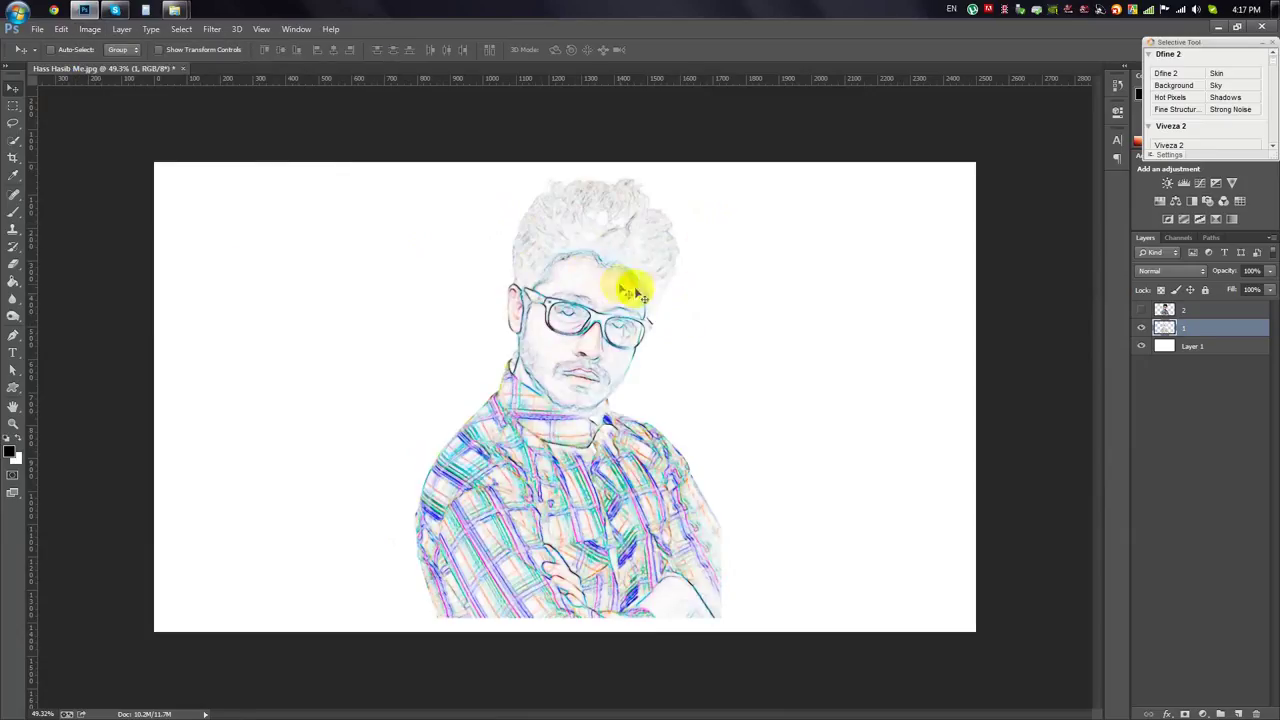
left_click(95, 30)
mouse_move(109, 64)
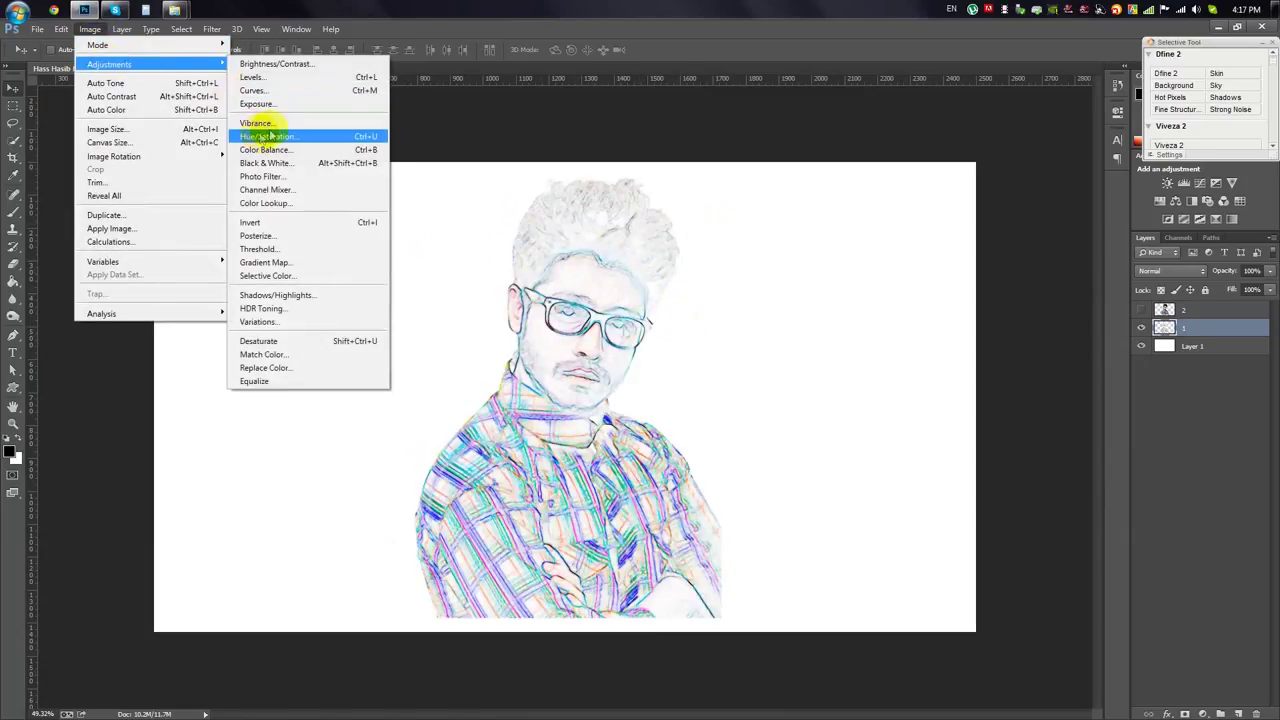
left_click(265, 163)
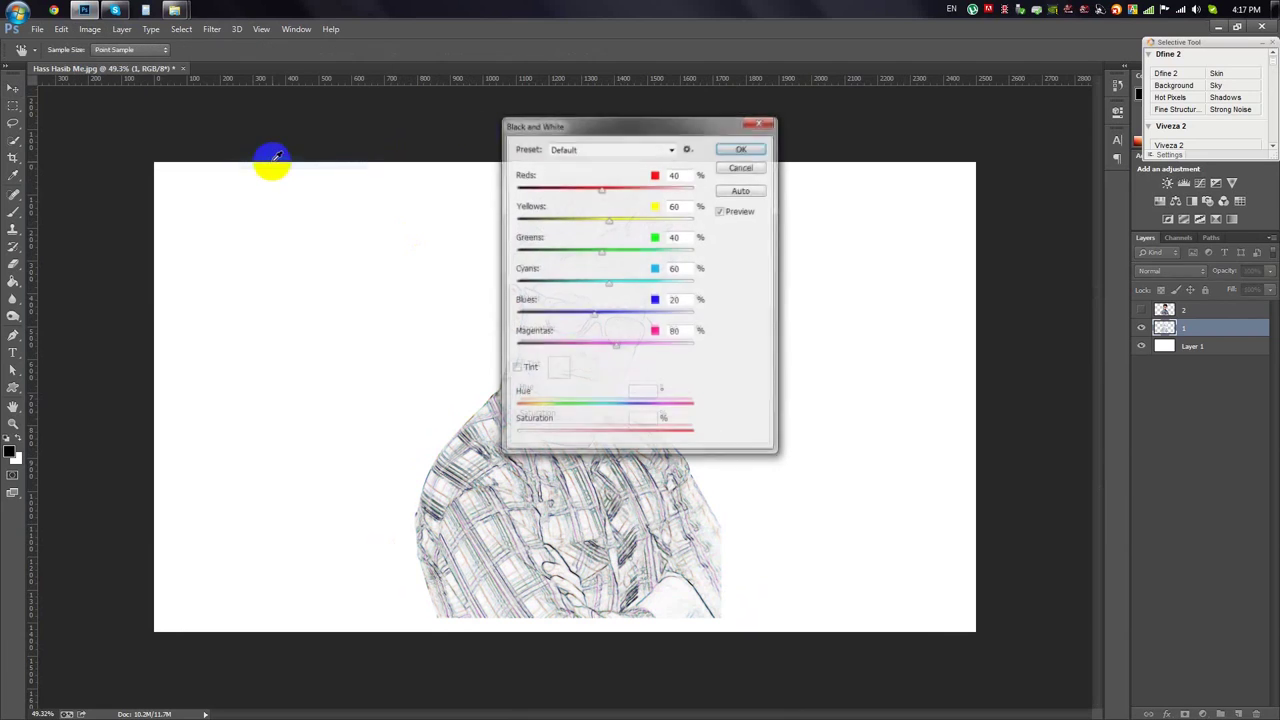
left_click_drag(597, 120, 1020, 158)
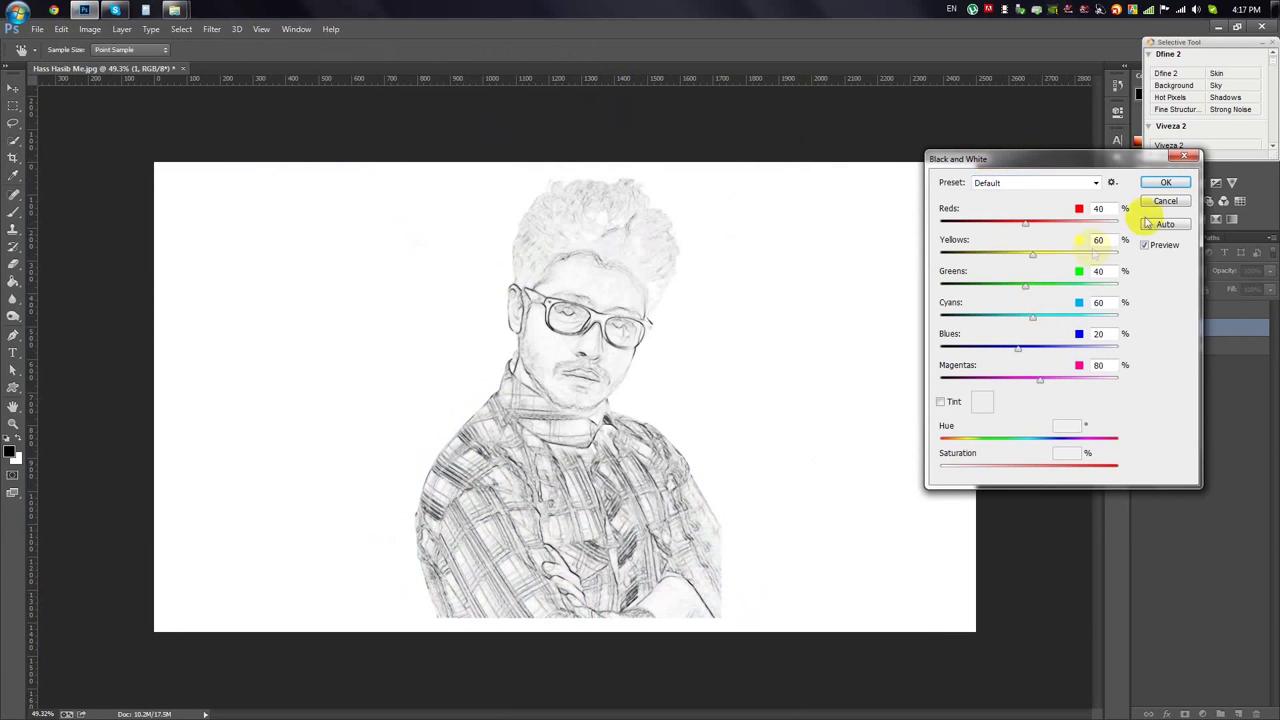
left_click(1165, 182)
Crisp the sketch with Levels, moving the black and white input sliders inward.
left_click(92, 30)
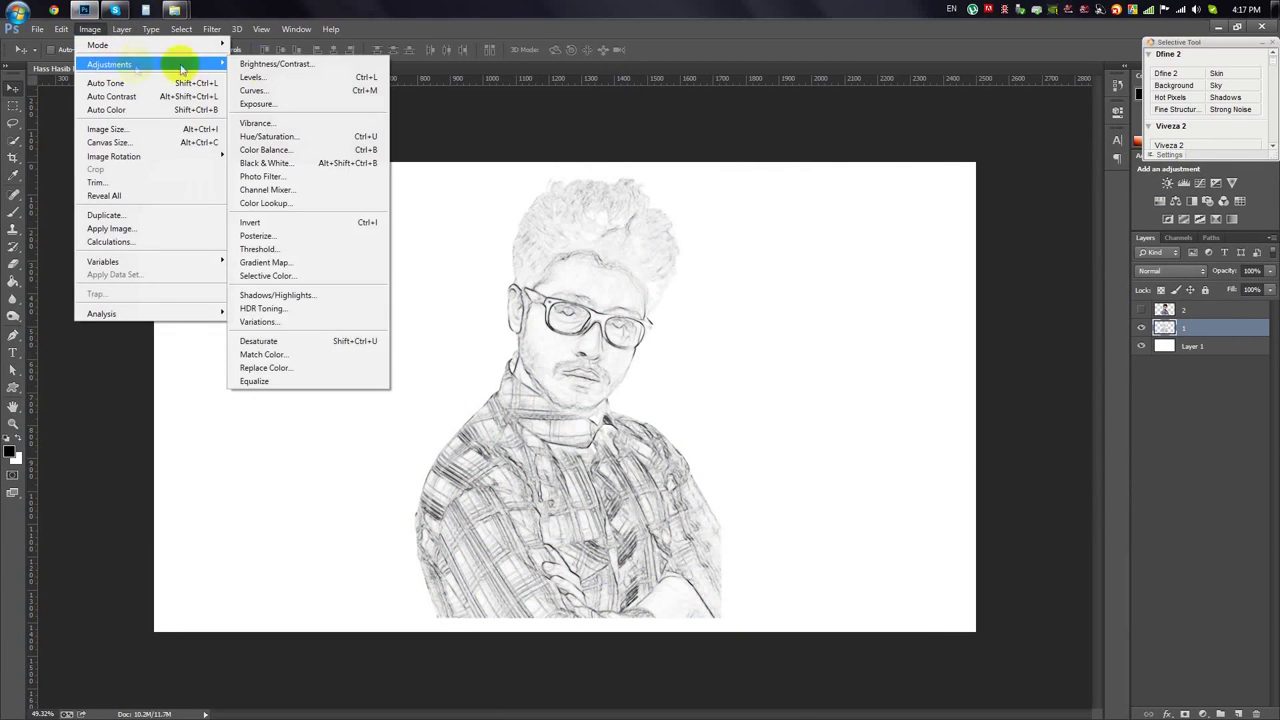
left_click(465, 76)
left_click_drag(681, 298, 753, 298)
mouse_move(851, 297)
left_mouse_down()
mouse_move(724, 300)
mouse_move(737, 293)
left_mouse_up()
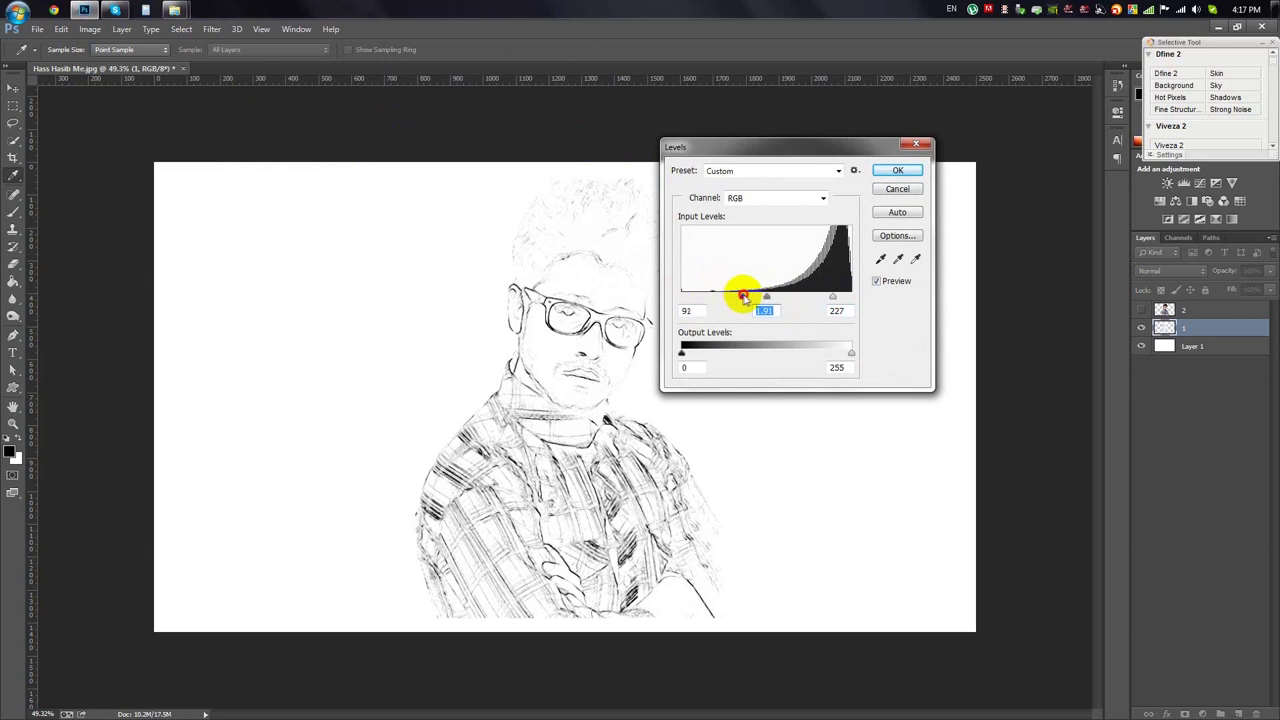
left_click(897, 170)
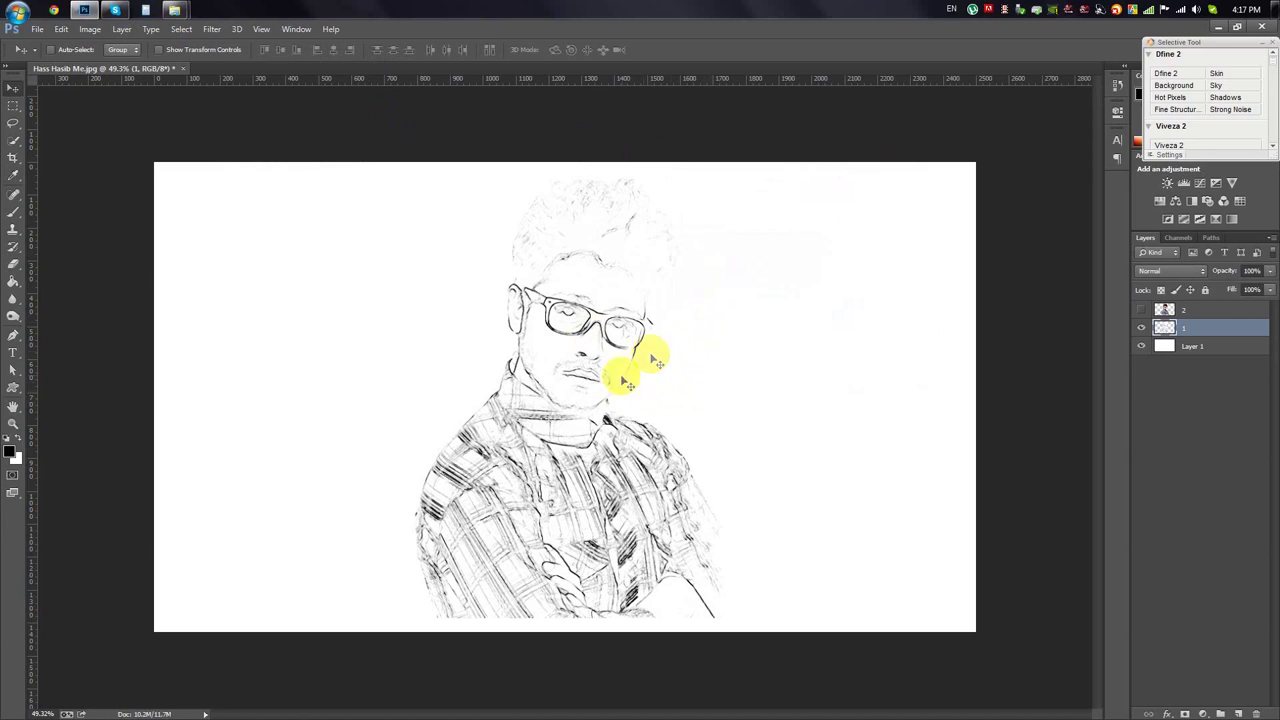
Erase the stray line along the sketch's bottom edge using a freehand lasso selection.
scroll(600, 420, "up", 1)
scroll(571, 440, "up", 2)
scroll(585, 400, "up", 1)
scroll(600, 437, "up", 2)
scroll(608, 425, "down", 2)
scroll(605, 480, "up", 2)
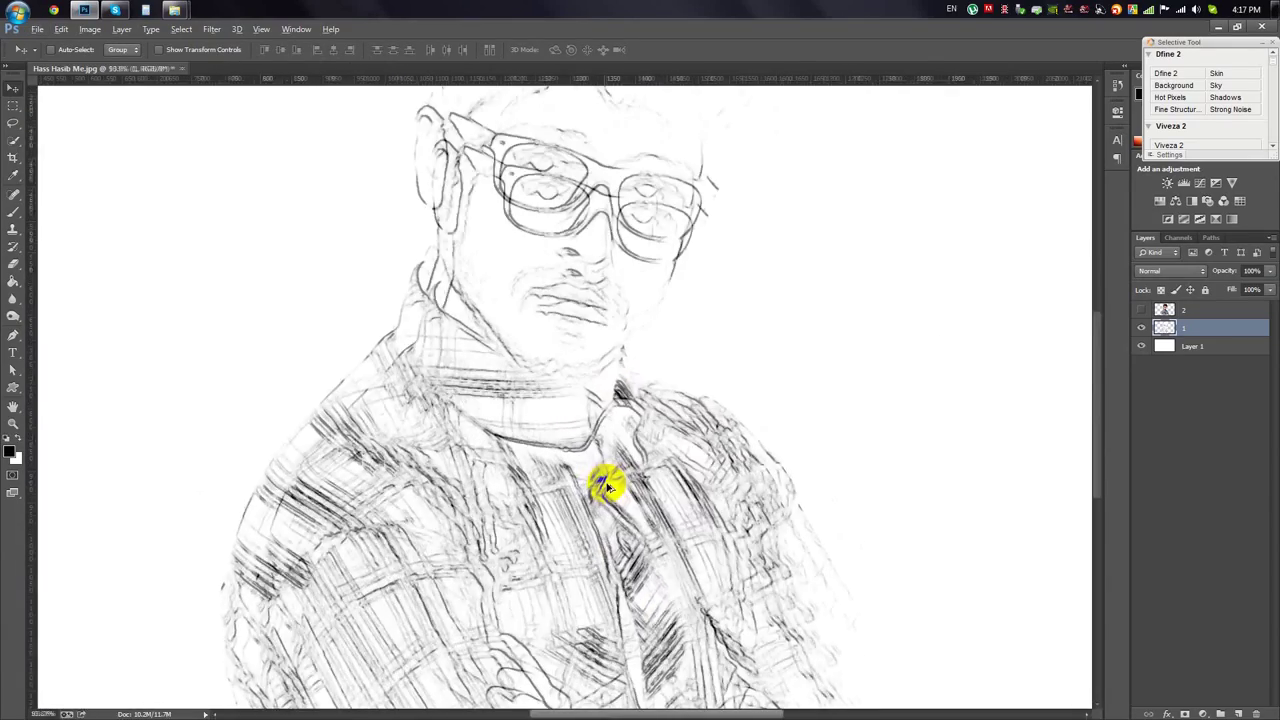
scroll(620, 390, "down", 5)
key("ctrl+0")
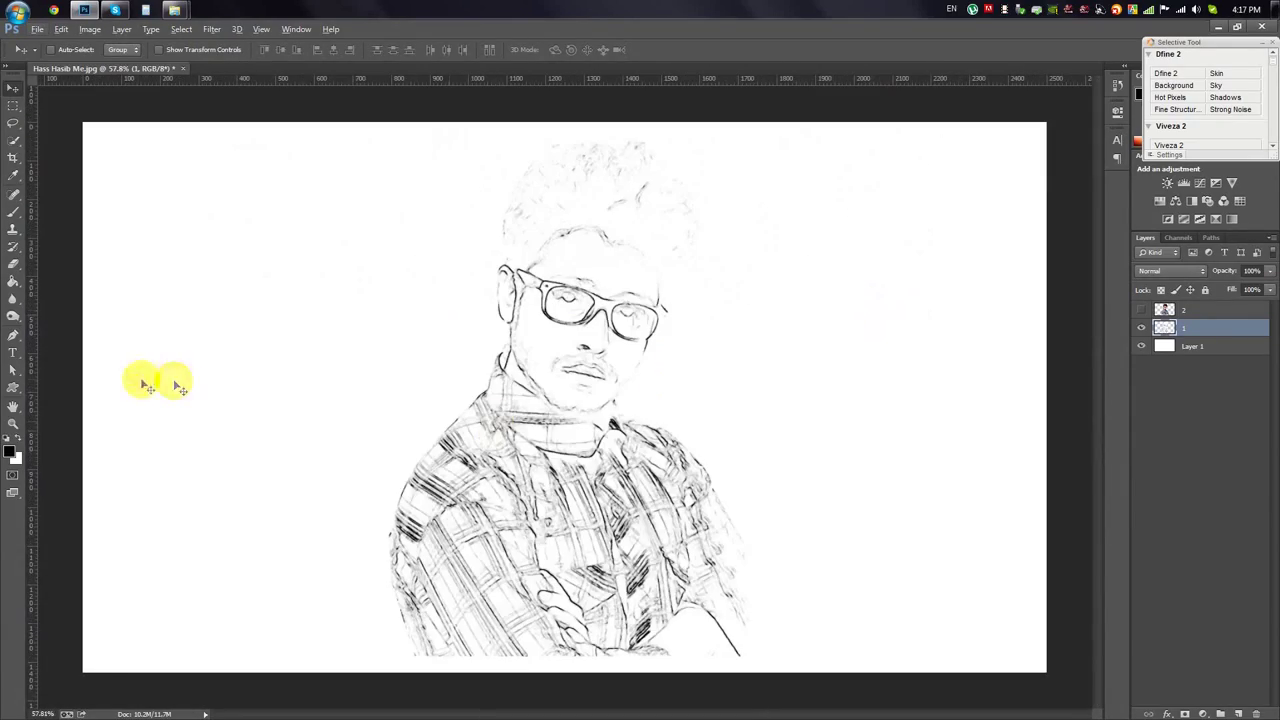
left_click(13, 119)
left_click(62, 122)
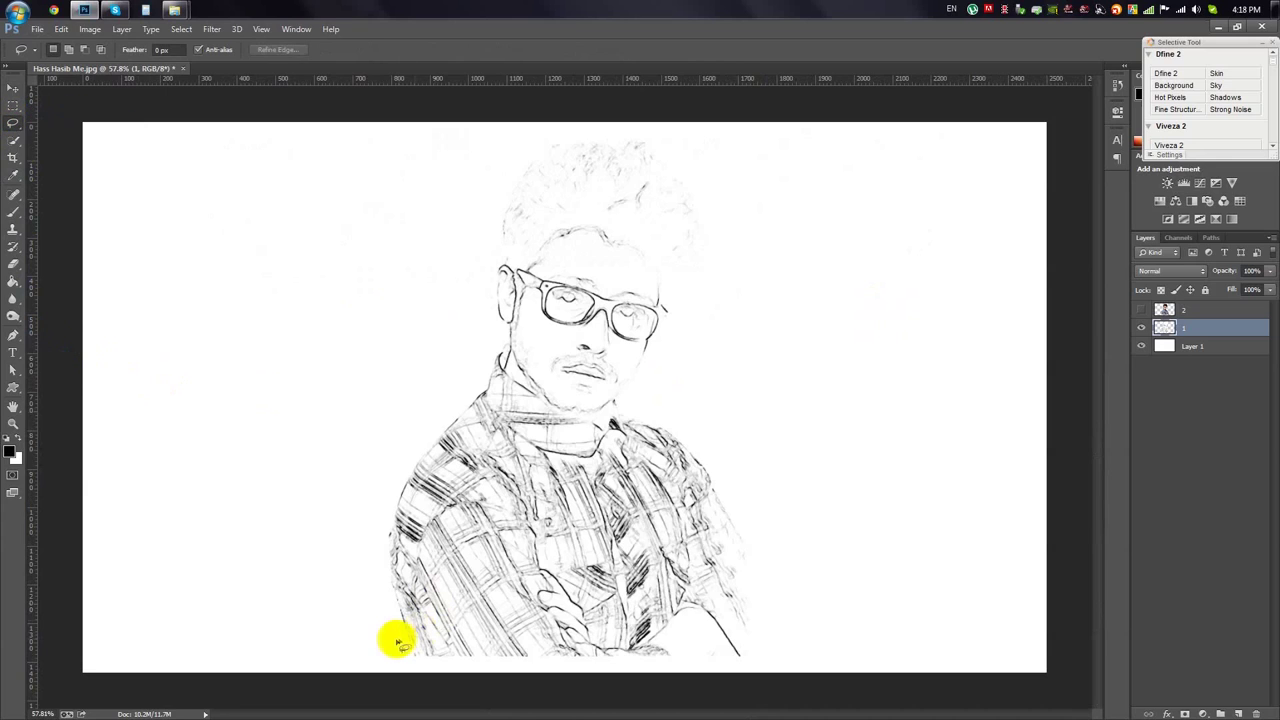
mouse_move(383, 600)
left_mouse_down()
mouse_move(693, 714)
mouse_move(260, 625)
left_mouse_up()
key("Delete")
key("ctrl+d")
Nudge the sketch slightly and make colour photo layer 2 visible on top again.
key("v")
left_click(620, 450)
left_click(248, 243)
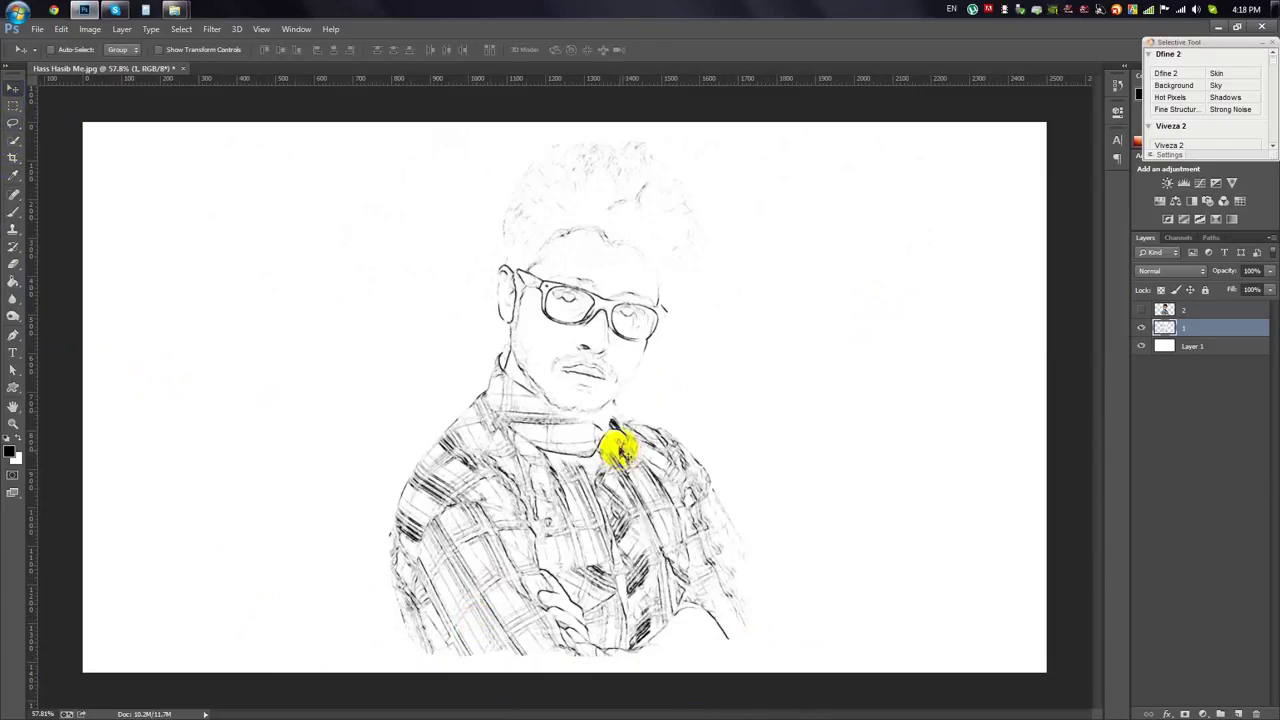
left_click_drag(620, 452, 737, 132)
left_click(1140, 311)
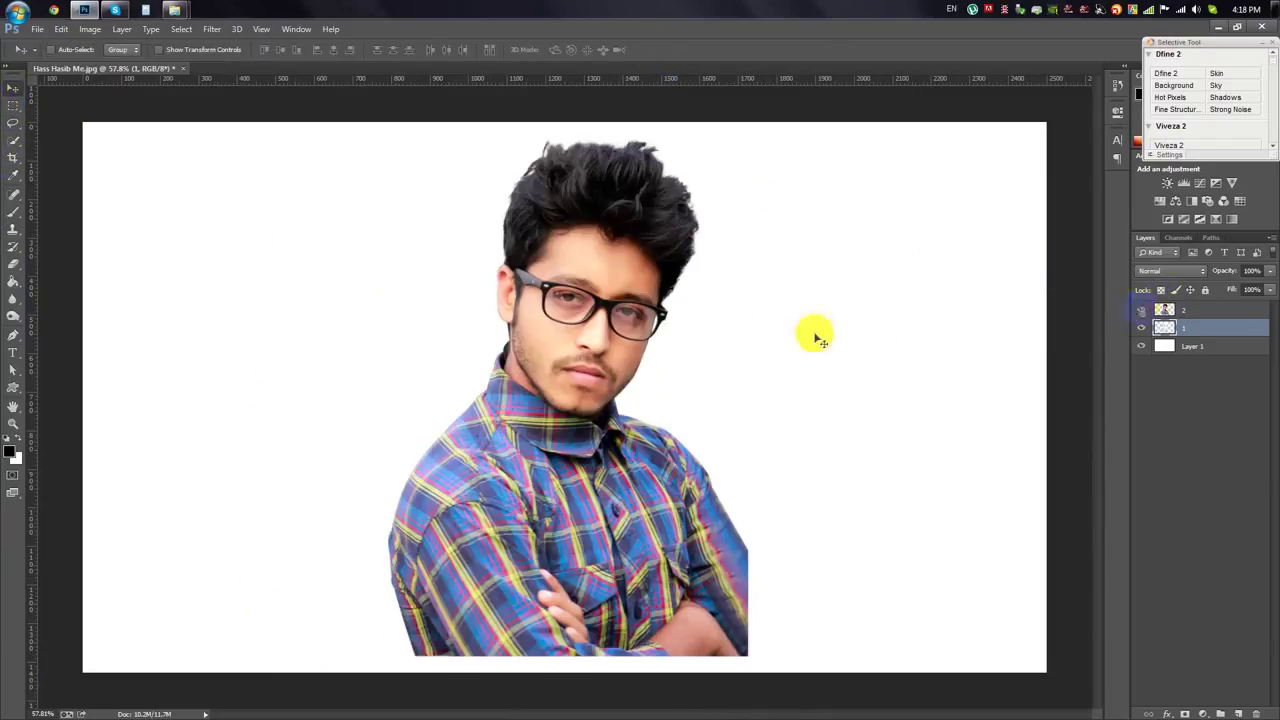
Scale layers 2 and 1 down together to about 85%, then hide layer 2 and select layer 1.
left_click(1201, 315, "shift")
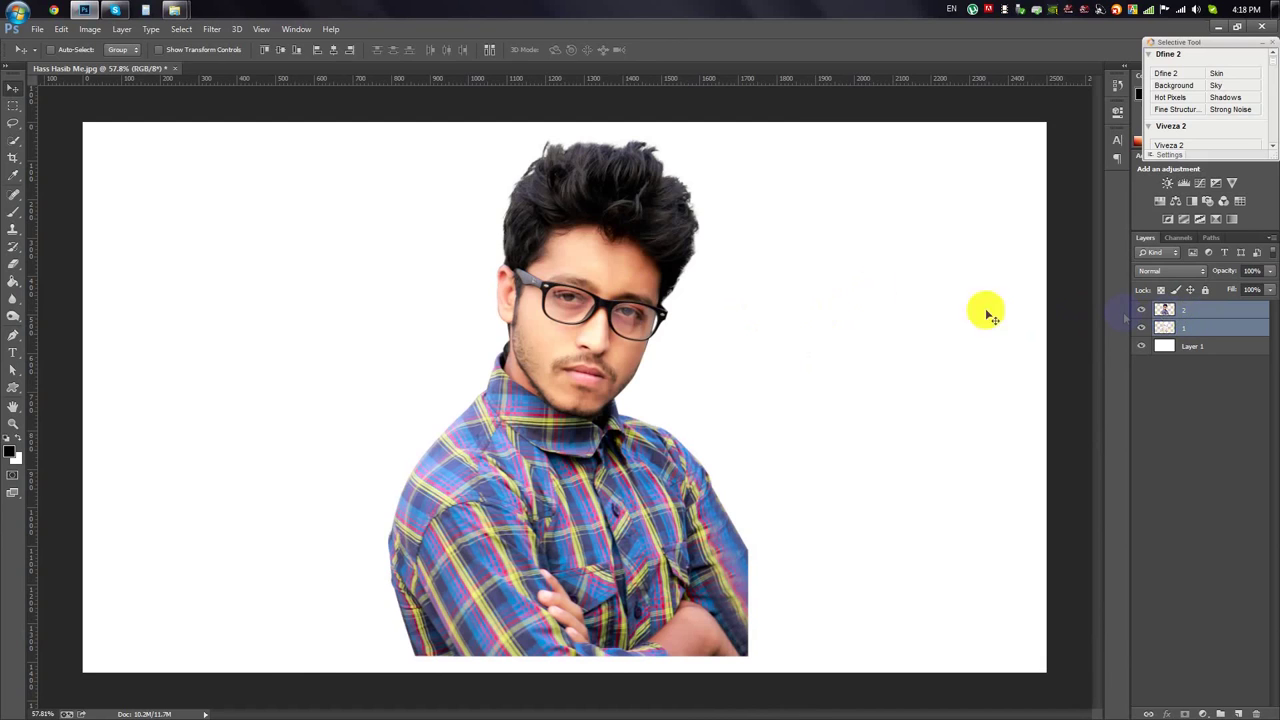
key("ctrl+t")
left_click_drag(748, 134, 709, 182)
key("Return")
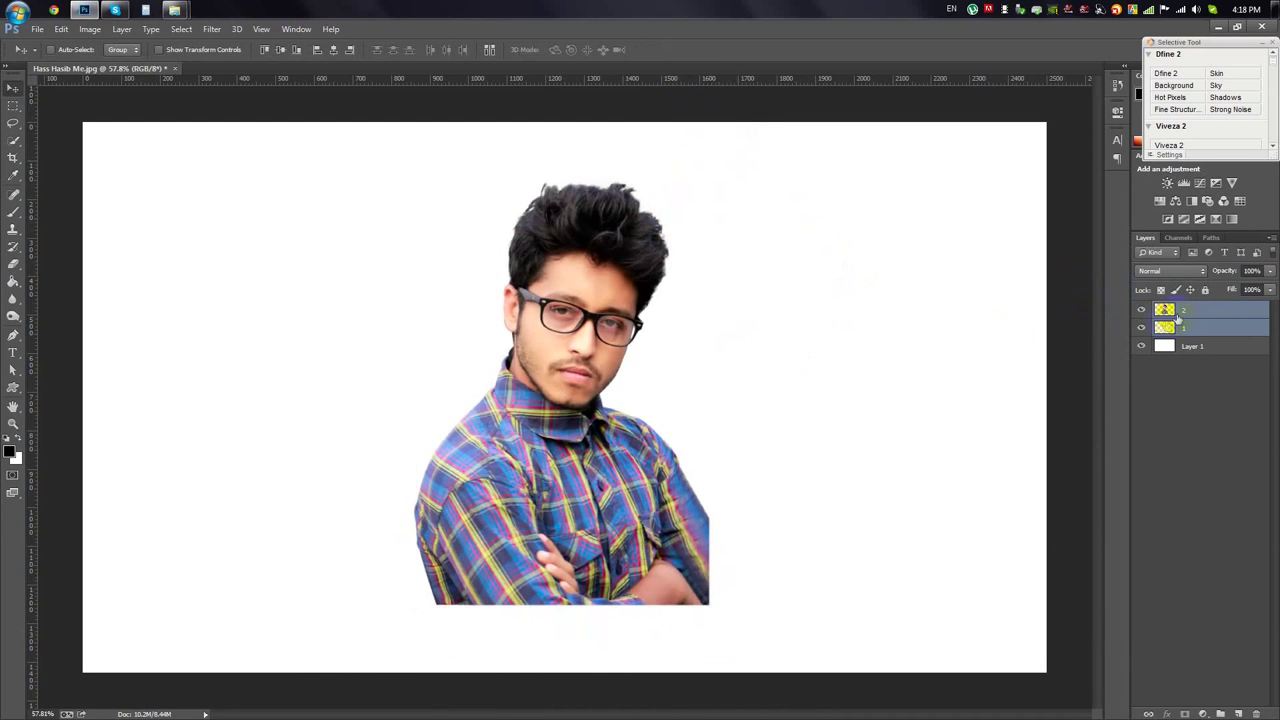
left_click(1141, 309)
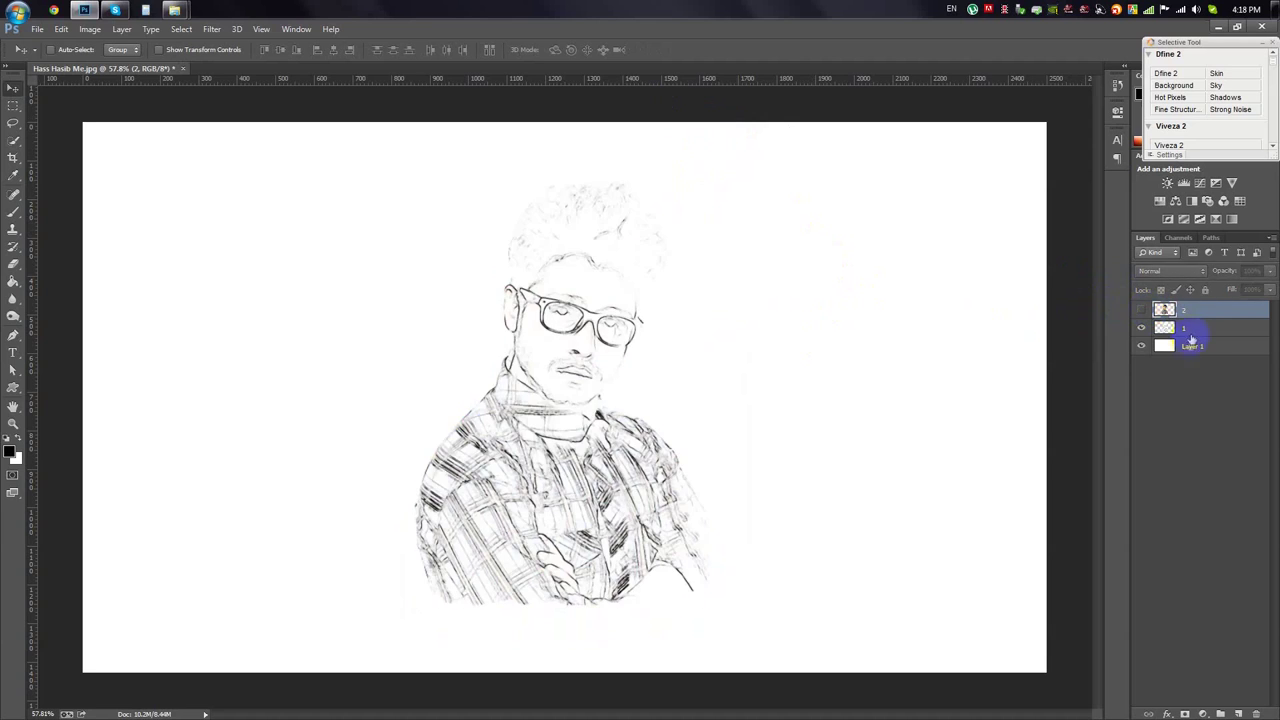
left_click(1200, 327)
scroll(571, 318, "up", 3)
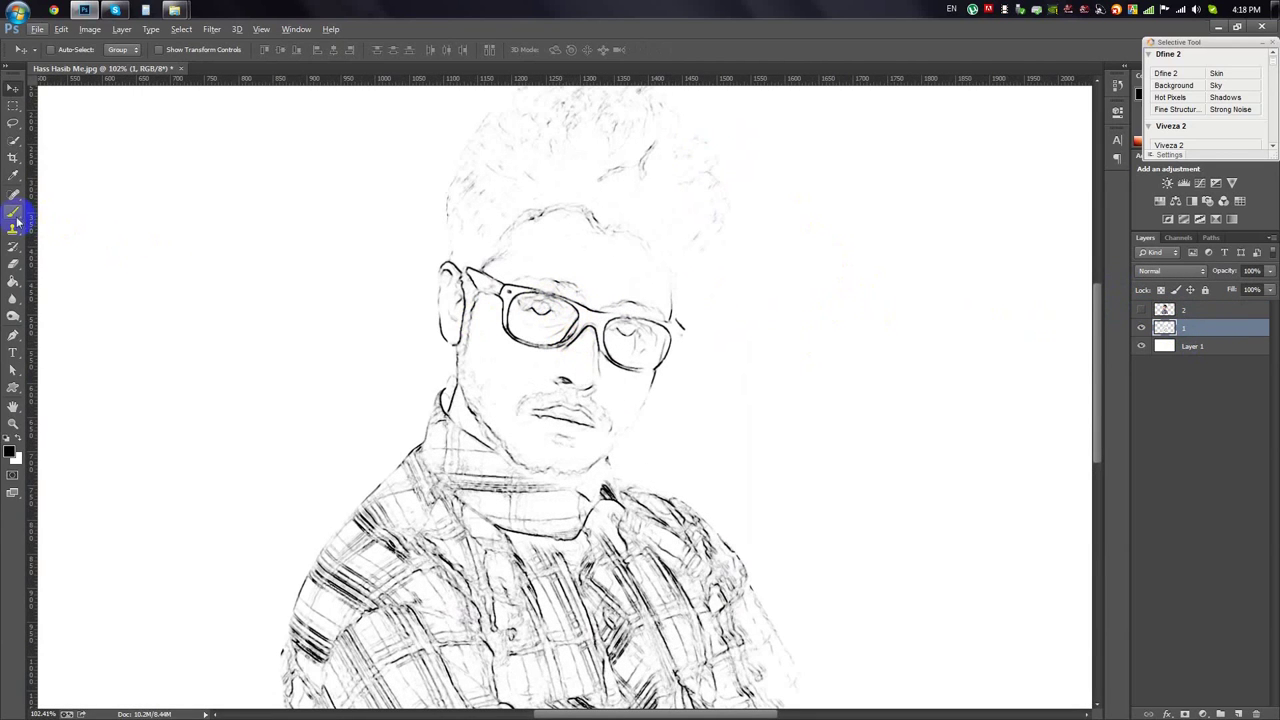
Set up the Eraser with a soft brush at 46% opacity.
left_click(13, 263)
right_click(495, 278)
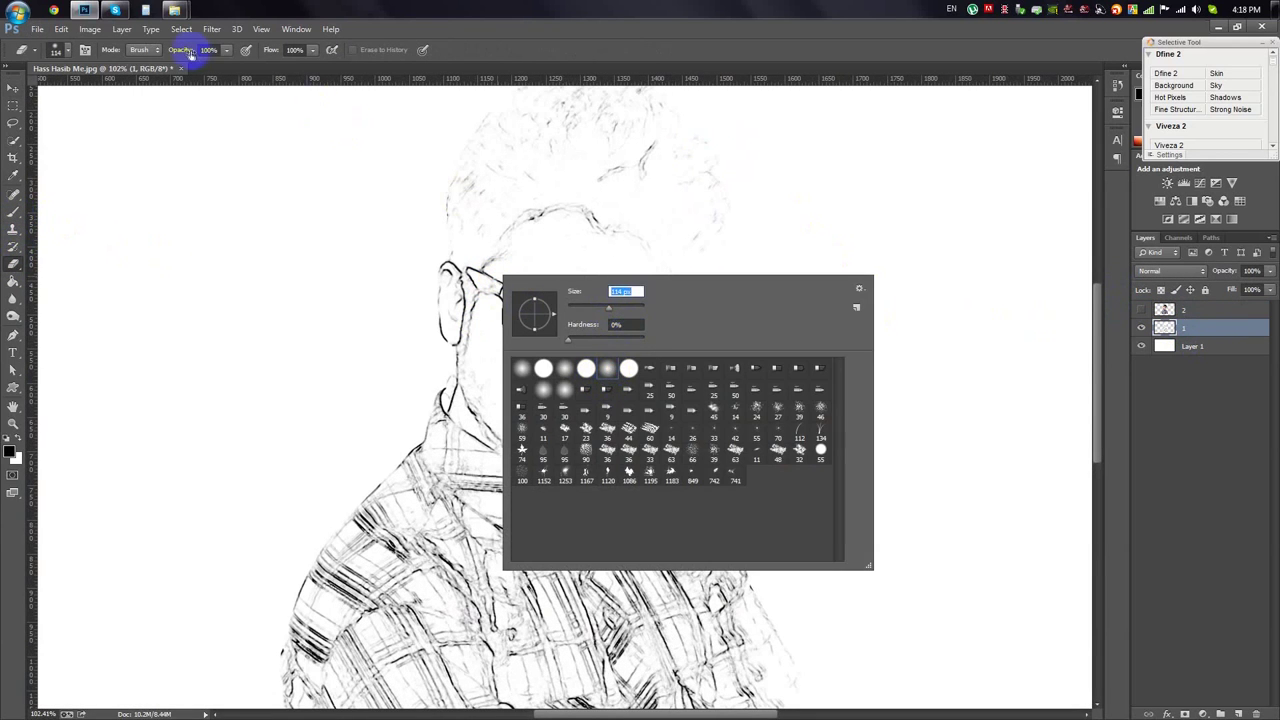
key("Escape")
key("4")
key("6")
Fade the shirt lines of the pencil sketch with the 46% eraser.
left_click_drag(570, 474, 380, 623)
scroll(434, 606, "down", 1)
left_click_drag(608, 514, 641, 532)
scroll(641, 532, "down", 2)
mouse_move(623, 591)
left_mouse_down()
mouse_move(503, 634)
mouse_move(391, 480)
mouse_move(378, 389)
mouse_move(609, 391)
mouse_move(737, 531)
mouse_move(574, 606)
mouse_move(554, 524)
mouse_move(528, 528)
left_mouse_up()
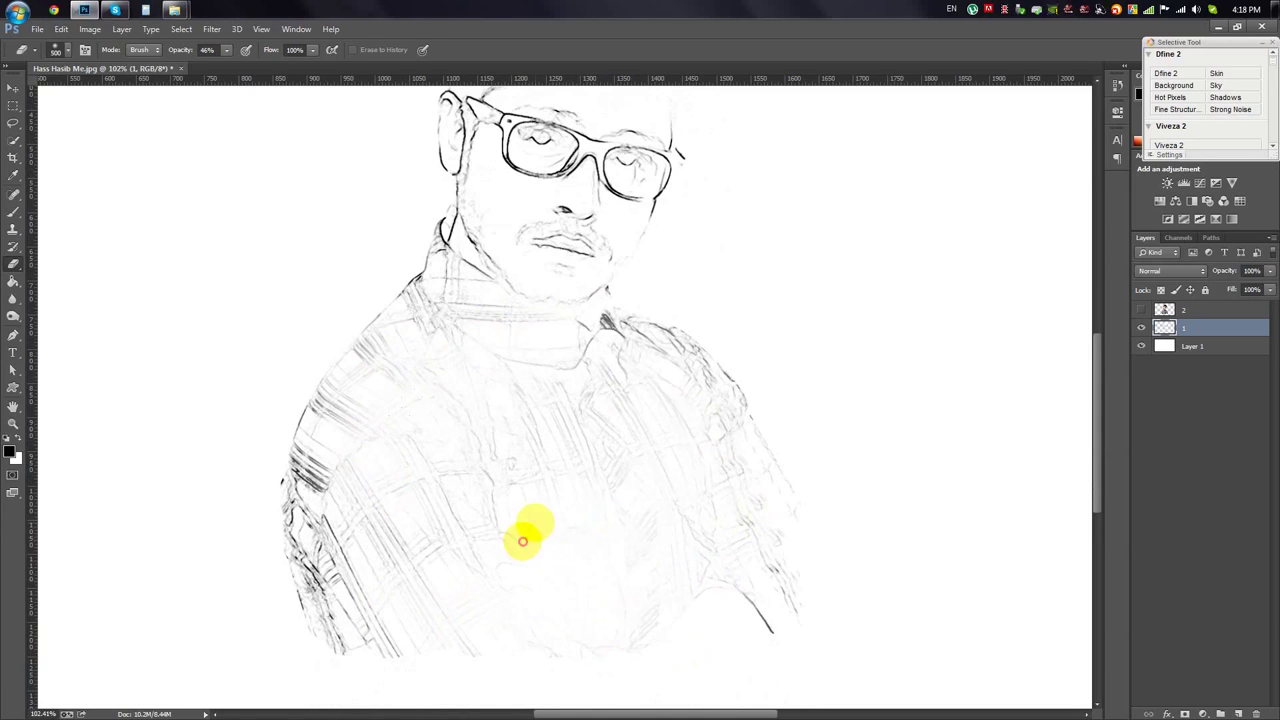
Lighten the sketch's chest, eyes, nose, mouth, hair and forehead, then show layer 2 again.
scroll(530, 335, "up", 2)
mouse_move(543, 323)
left_mouse_down()
mouse_move(548, 259)
mouse_move(580, 366)
left_mouse_up()
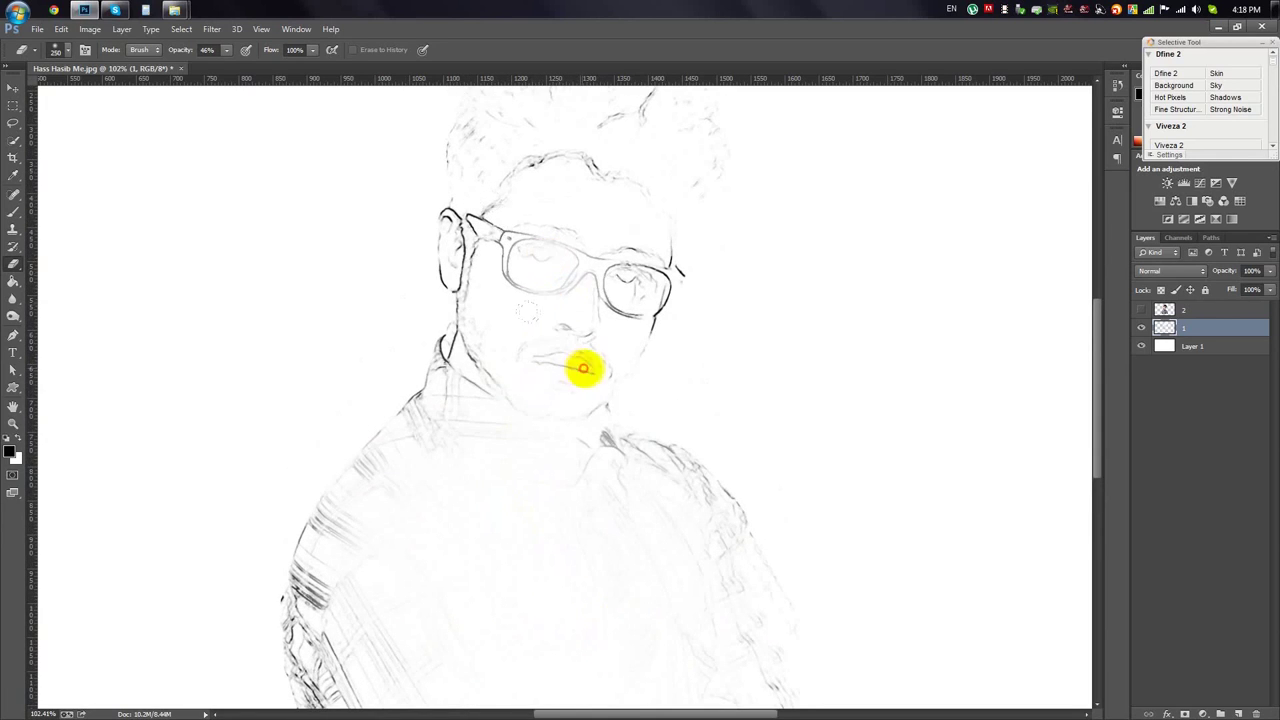
scroll(531, 363, "up", 2)
mouse_move(571, 171)
left_mouse_down()
mouse_move(571, 223)
mouse_move(614, 317)
left_mouse_up()
key("ctrl+0")
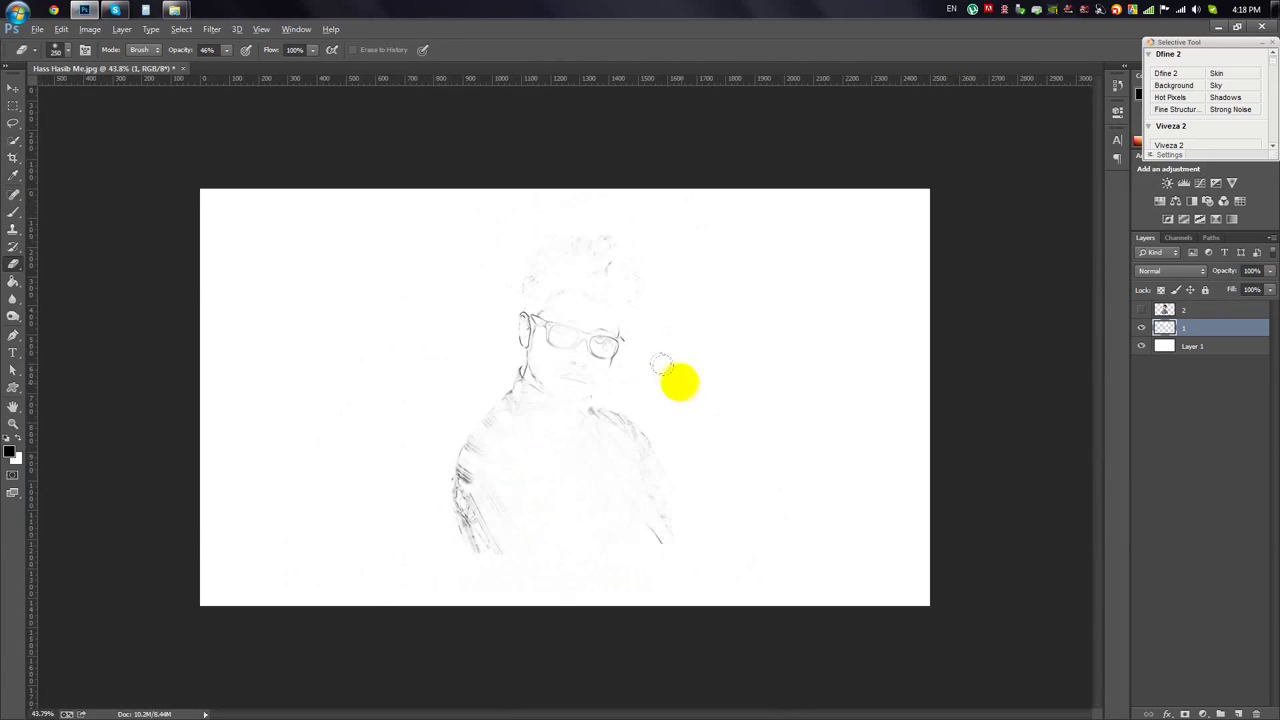
left_click(1165, 309)
On colour layer 2, lasso the lower torso, then invert so only the sketch shows.
left_click(1141, 309)
scroll(654, 323, "up", 2)
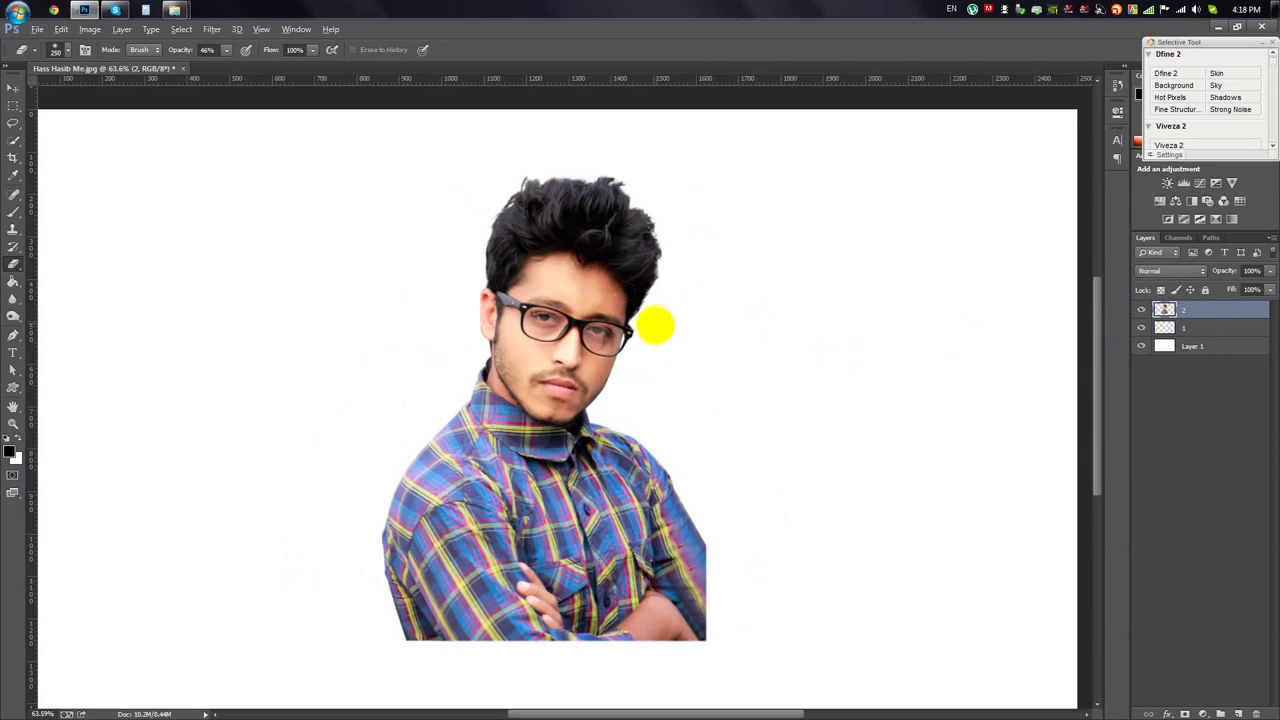
left_click(12, 124)
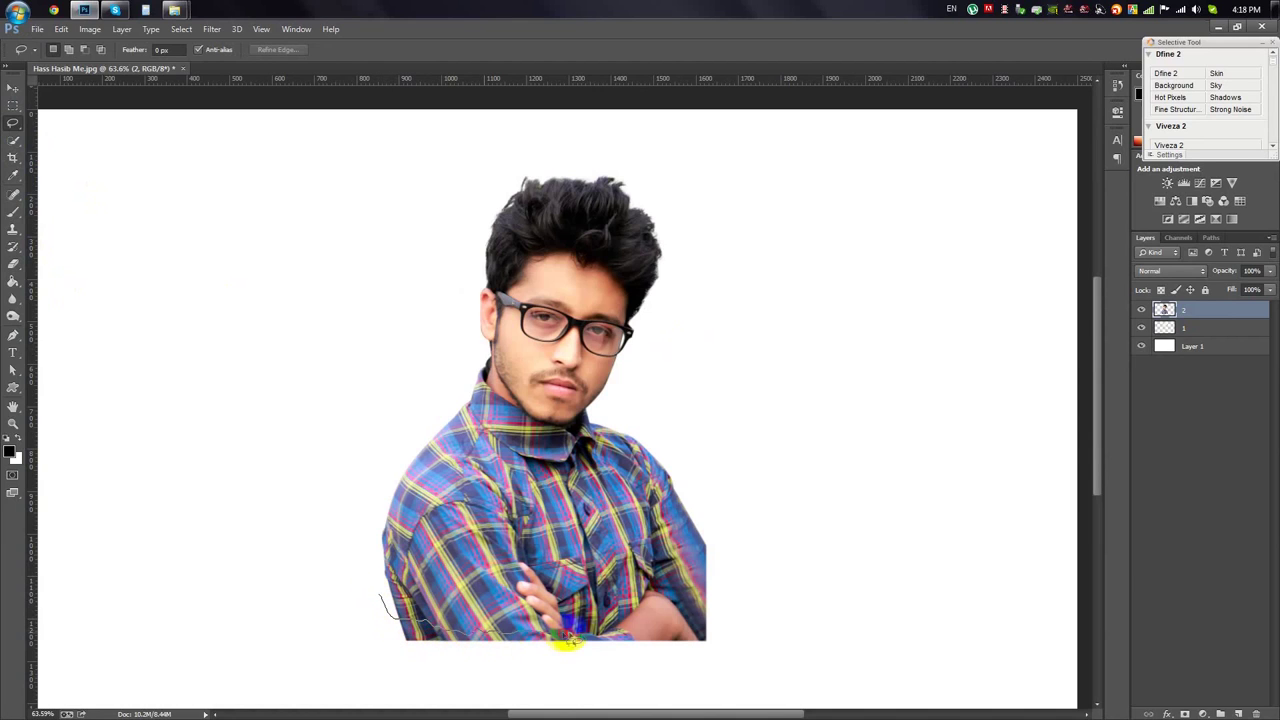
mouse_move(735, 708)
left_mouse_down()
mouse_move(309, 614)
mouse_move(318, 632)
left_mouse_up()
key("ctrl+d")
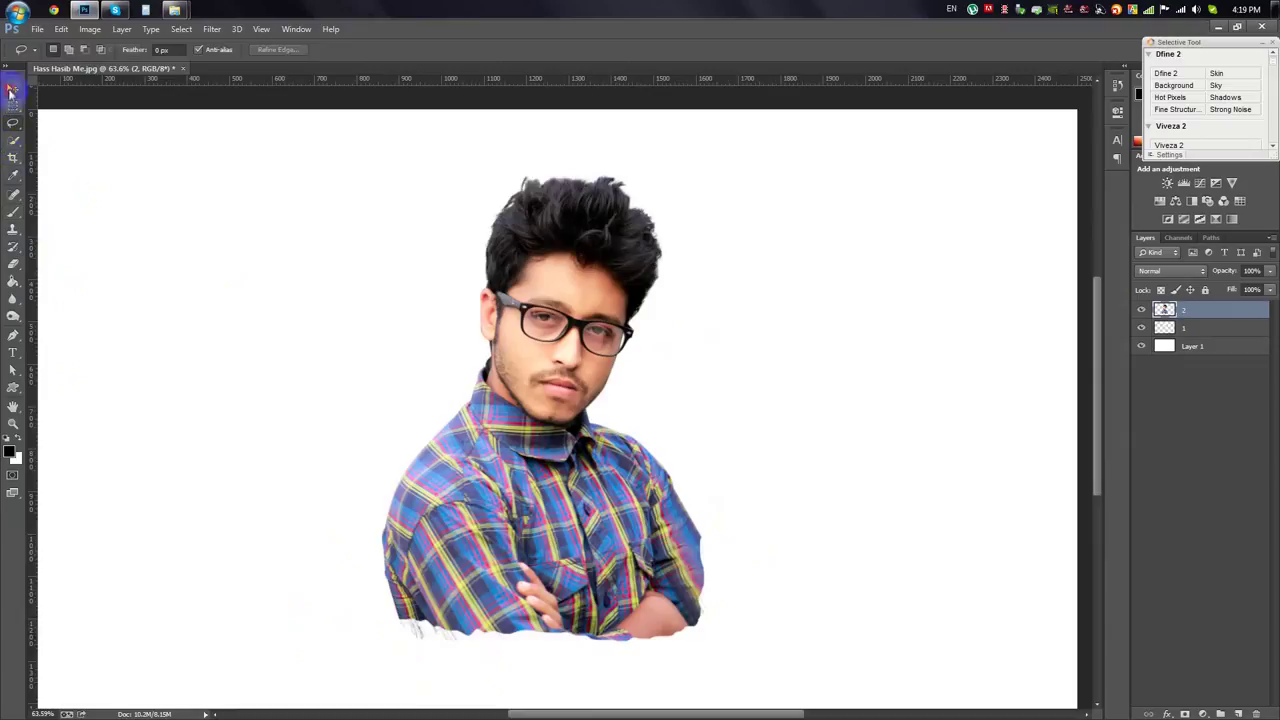
left_click(12, 89)
scroll(707, 520, "up", 1, "alt")
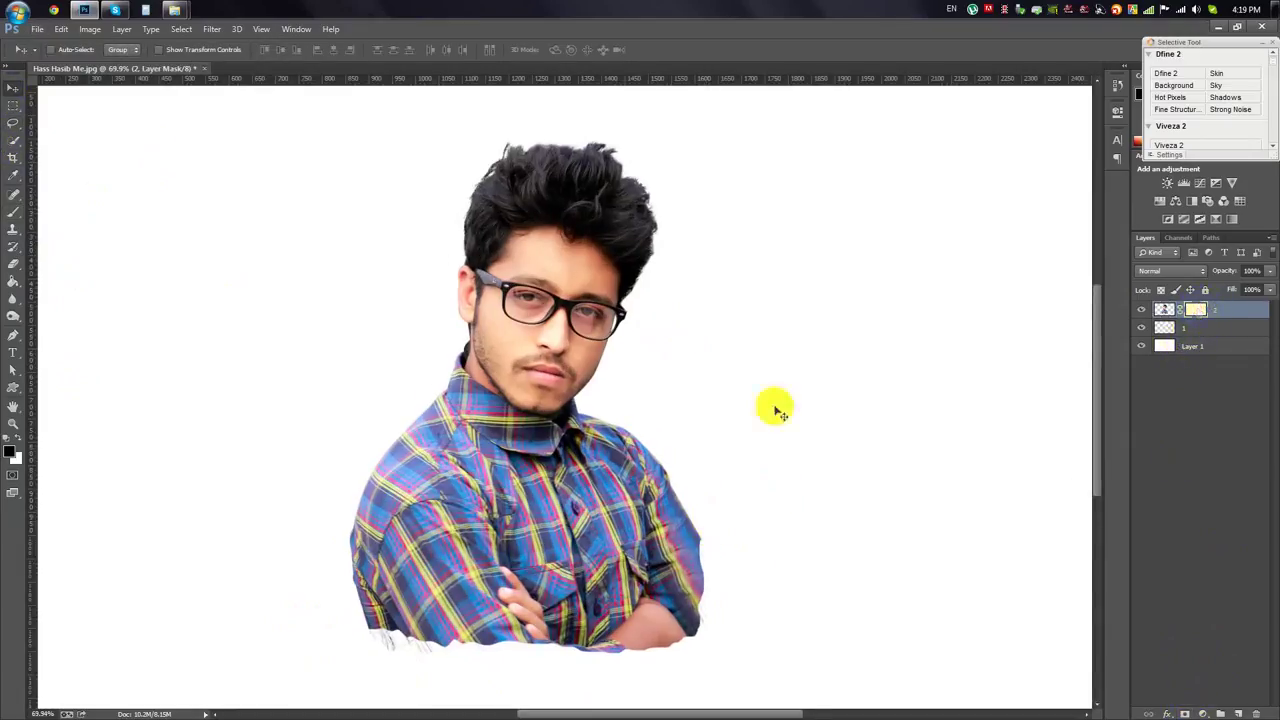
key("ctrl+i")
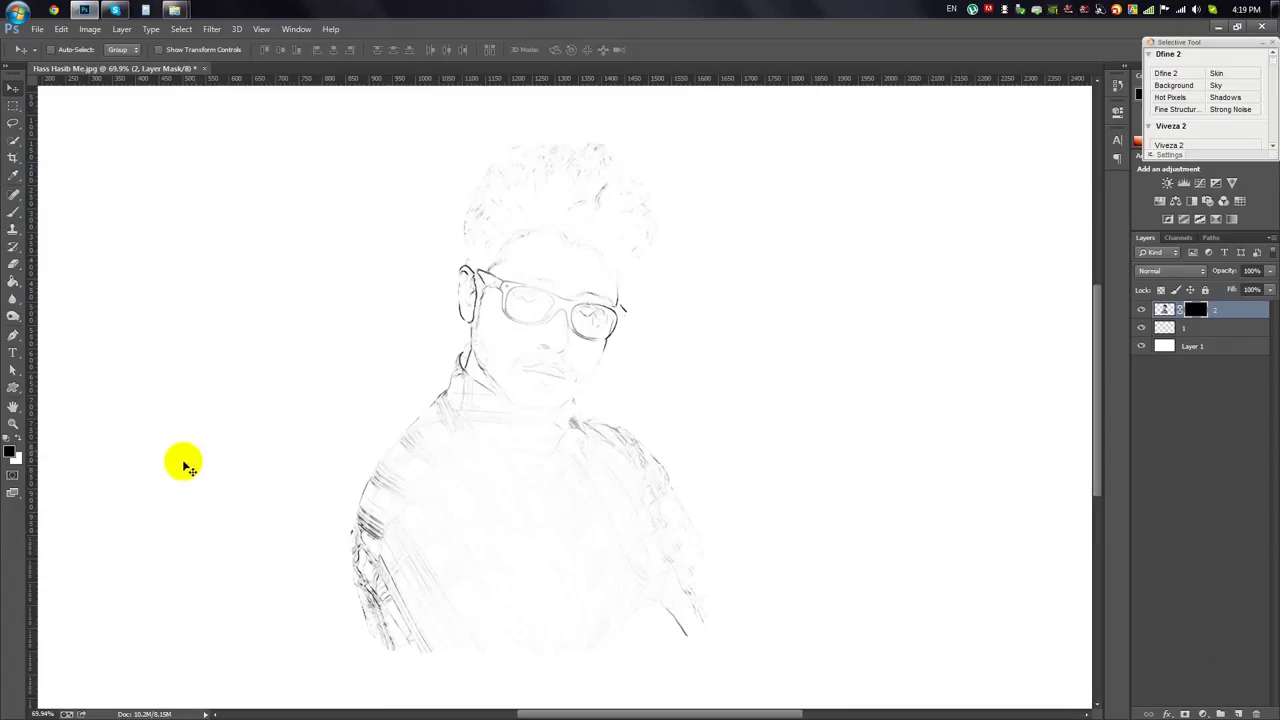
Choose the Brush tool with a preset tip and undo a test stroke on the chest.
left_click(13, 211)
right_click(608, 350)
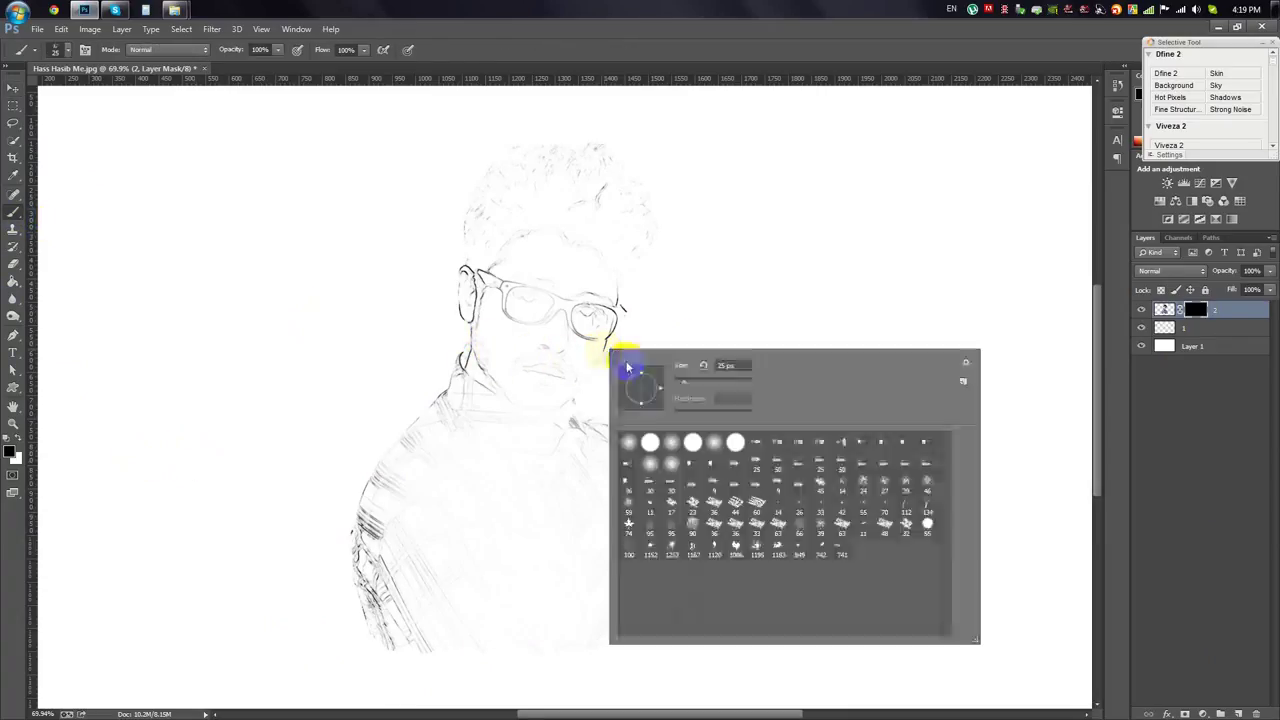
left_click(19, 438)
left_click_drag(357, 477, 600, 522)
key("ctrl+z")
Load the watercolour brushes file (water.02) from the BRUSH folder into the brush picker.
right_click(718, 314)
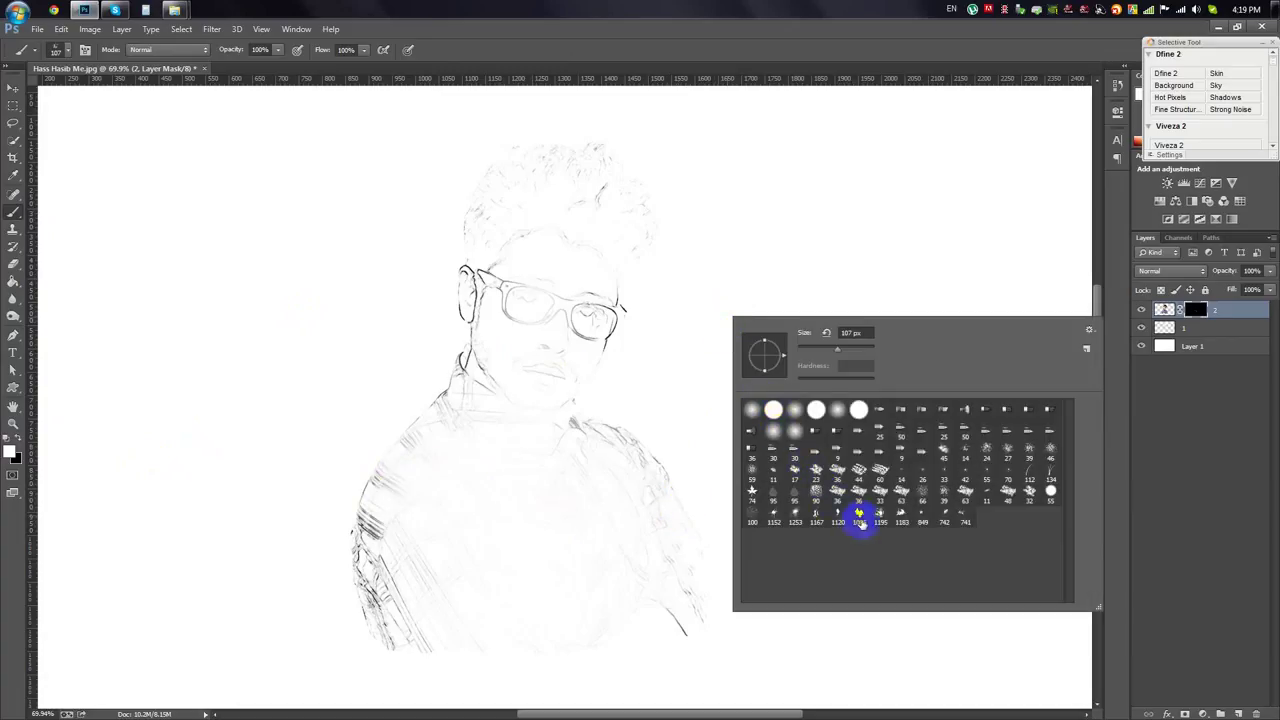
left_click(1087, 348)
left_click(1120, 480)
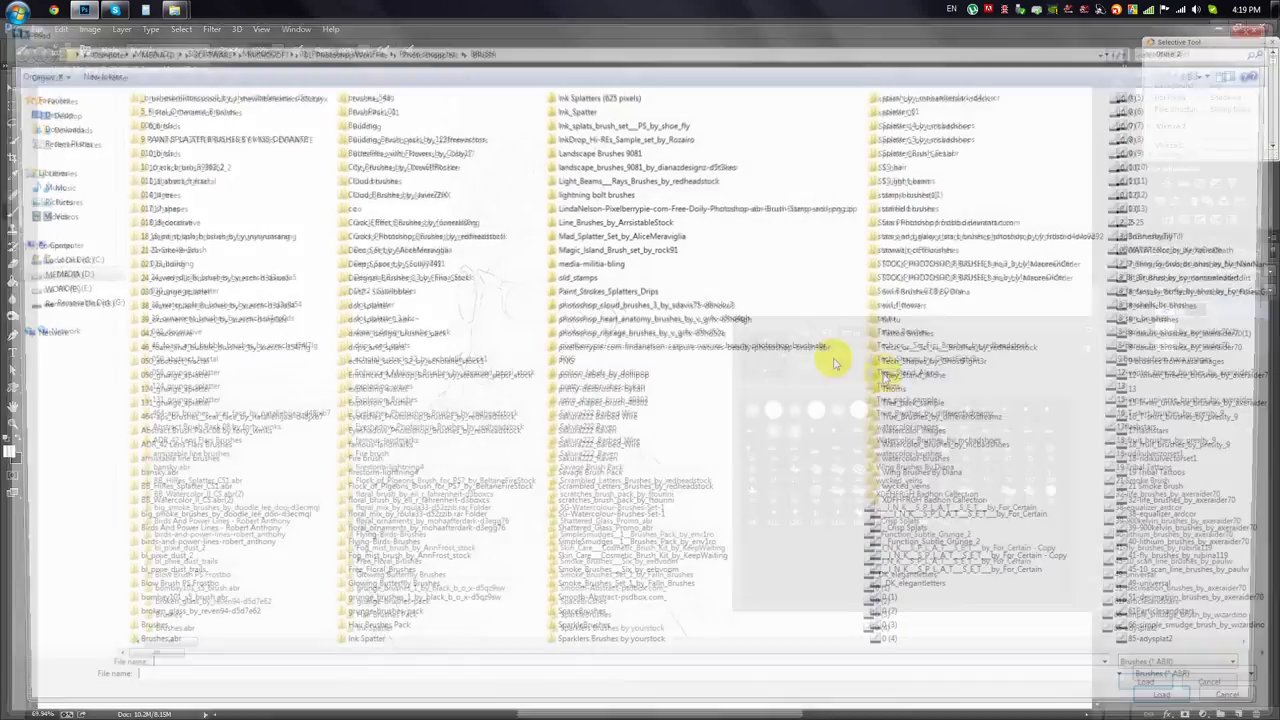
type("water.02")
key("Down")
key("Down")
key("Down")
key("Down")
key("Down")
key("Down")
key("Down")
key("Down")
key("Down")
key("Down")
key("Down")
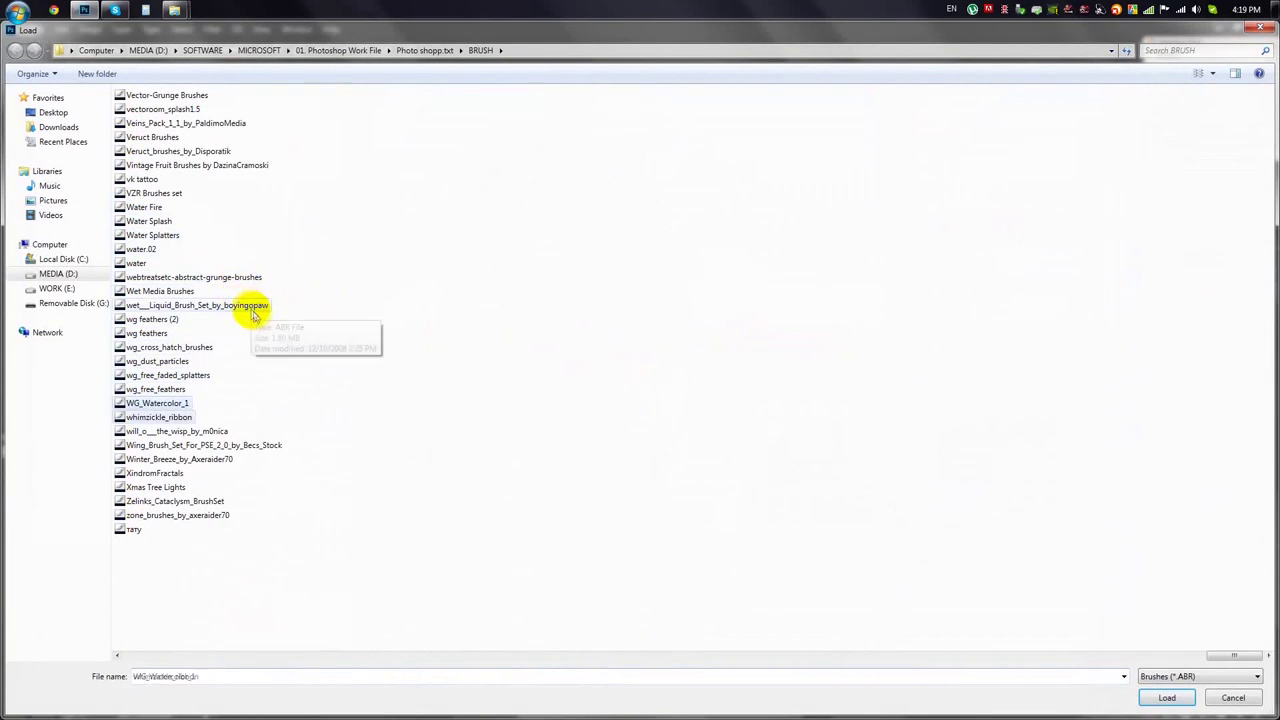
key("Down")
key("Down")
key("Down")
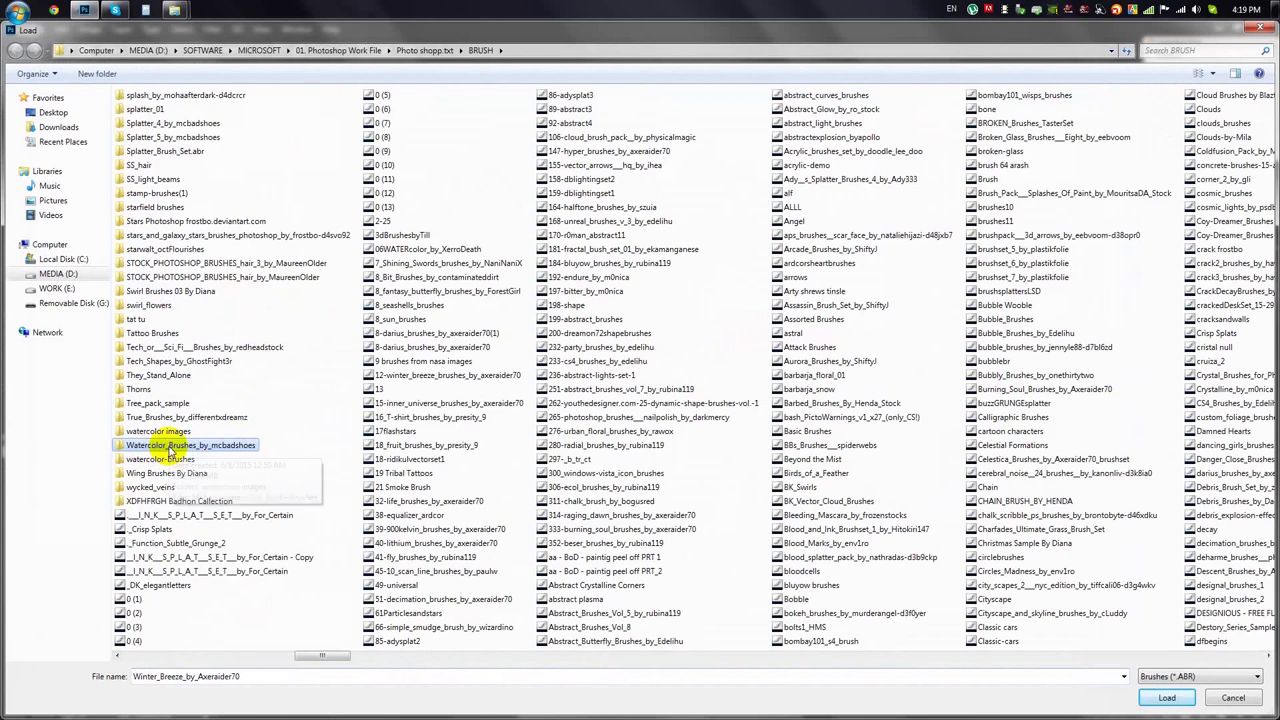
double_click(170, 446)
double_click(177, 129)
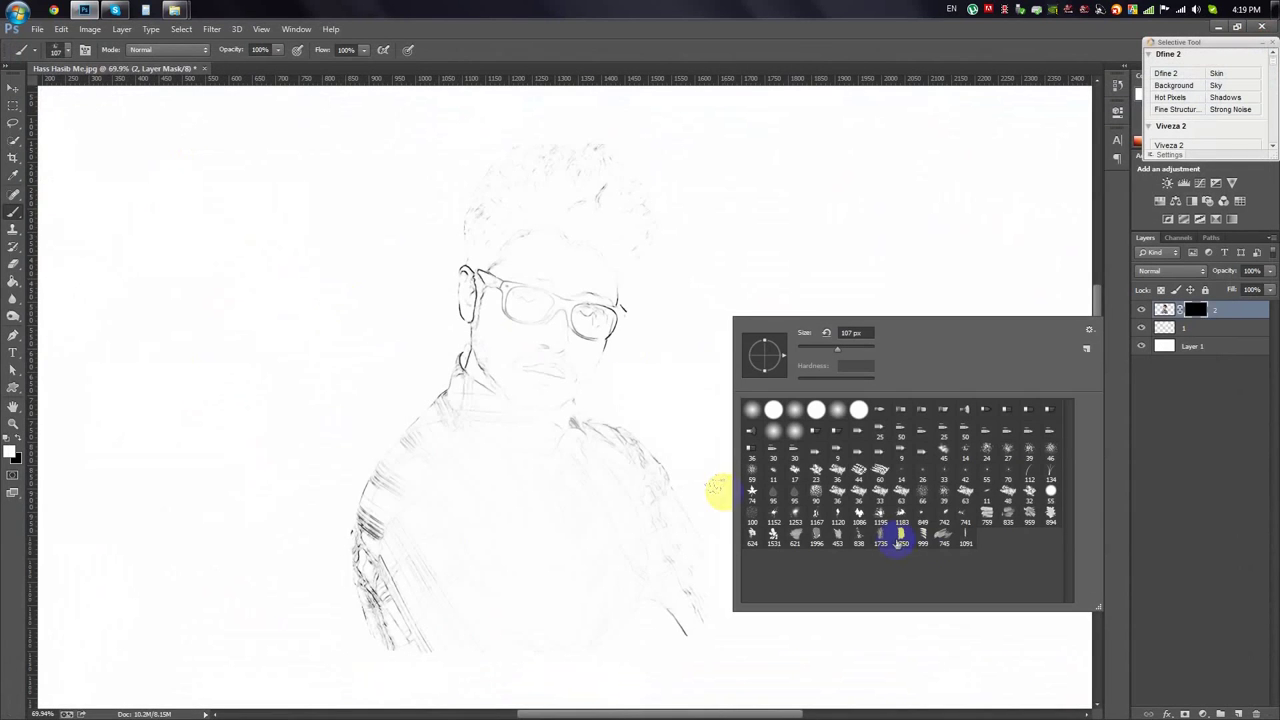
With a watercolour brush at 63% opacity, reveal colour over the hair and both shoulders.
left_click(606, 38)
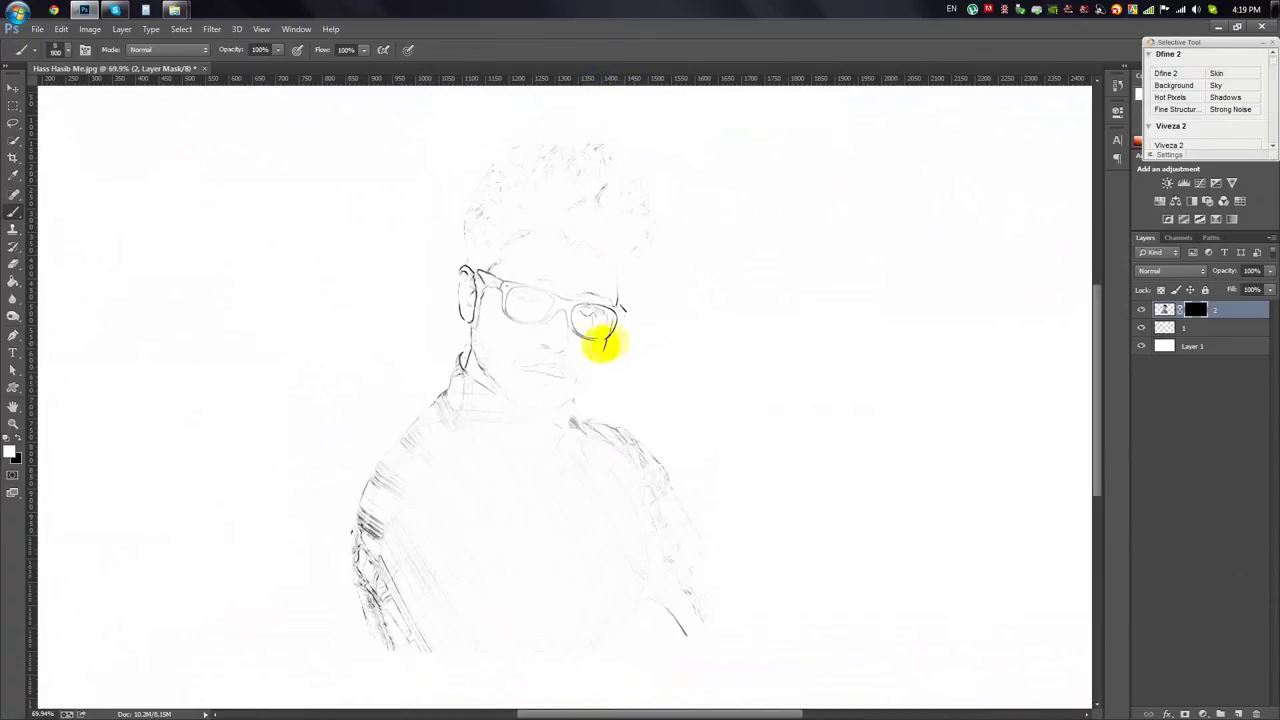
left_click(232, 57)
left_click(651, 246)
left_click(394, 394)
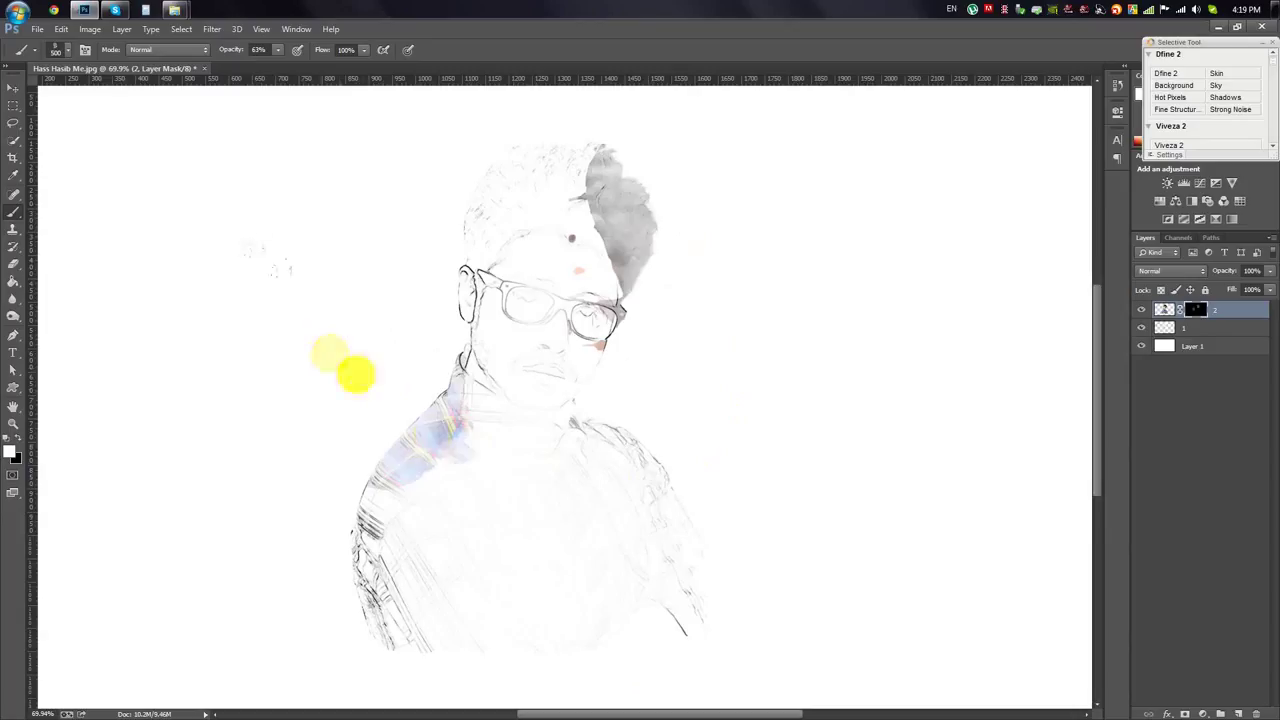
left_click_drag(672, 540, 684, 630)
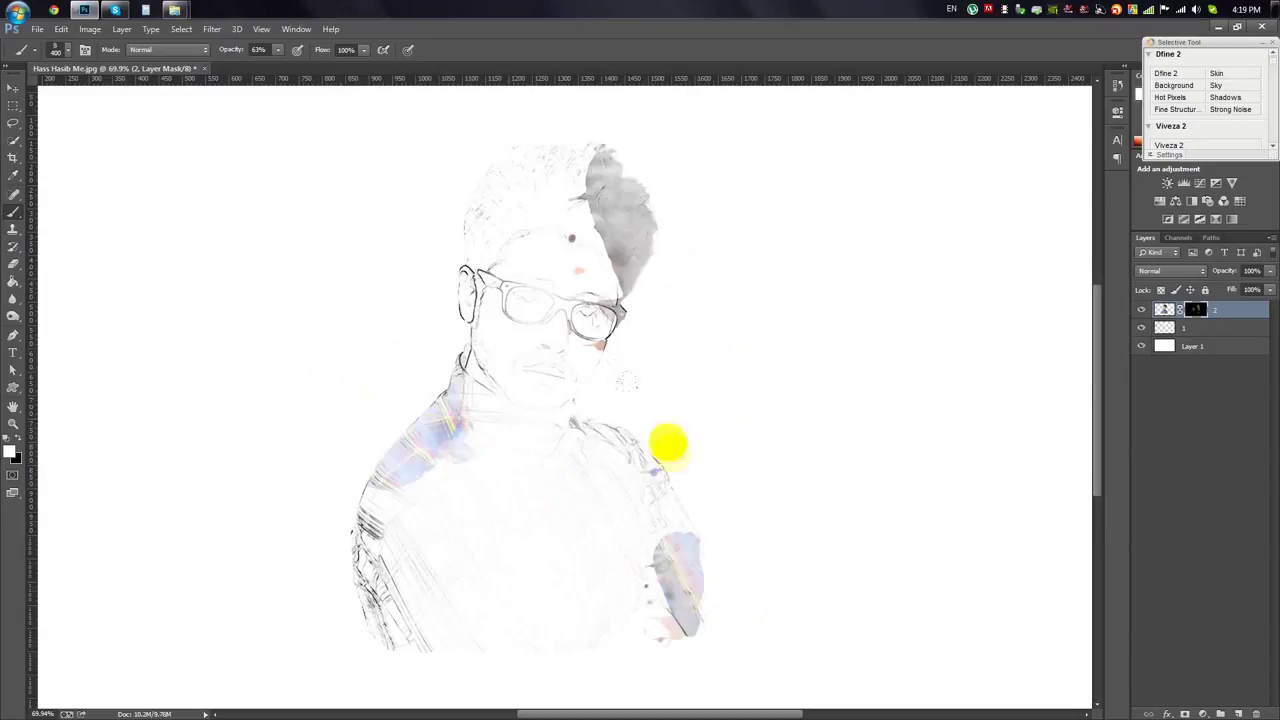
left_click(470, 215)
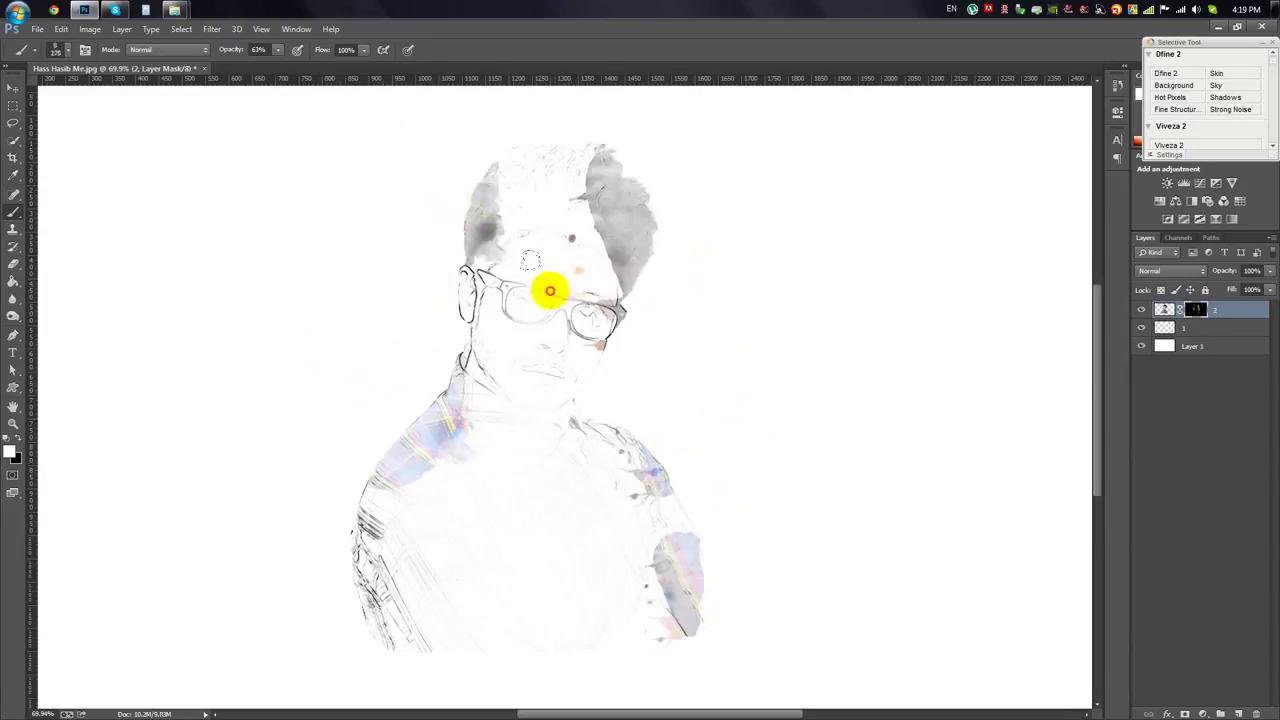
Paint the face, glasses and surrounding hair back in colour.
right_click(646, 360)
mouse_move(548, 315)
left_mouse_down()
mouse_move(532, 370)
mouse_move(557, 363)
mouse_move(534, 423)
mouse_move(545, 450)
left_mouse_up()
mouse_move(530, 400)
left_mouse_down()
mouse_move(528, 320)
mouse_move(571, 250)
mouse_move(590, 290)
mouse_move(540, 335)
left_mouse_up()
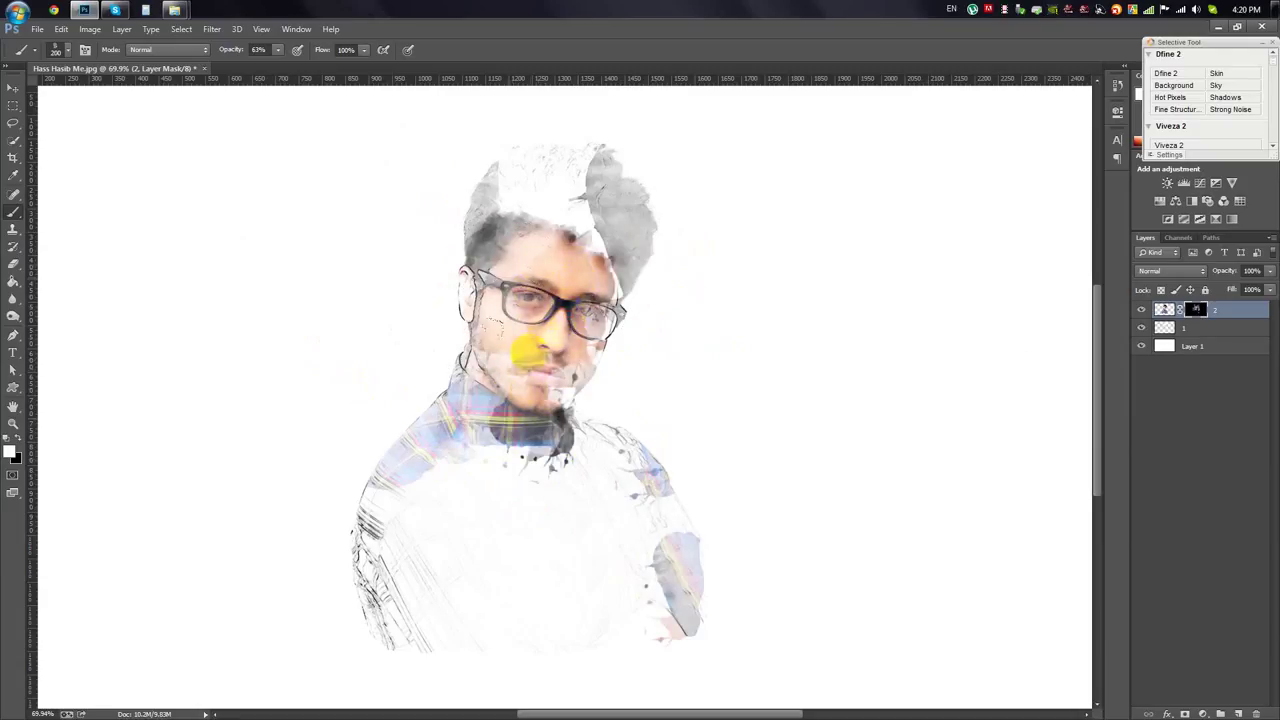
scroll(555, 338, "down", 3)
mouse_move(400, 520)
left_mouse_down()
mouse_move(457, 508)
mouse_move(560, 450)
left_mouse_up()
Switch watercolour brushes and reveal the plaid shirt across the chest and shoulders.
right_click(646, 462)
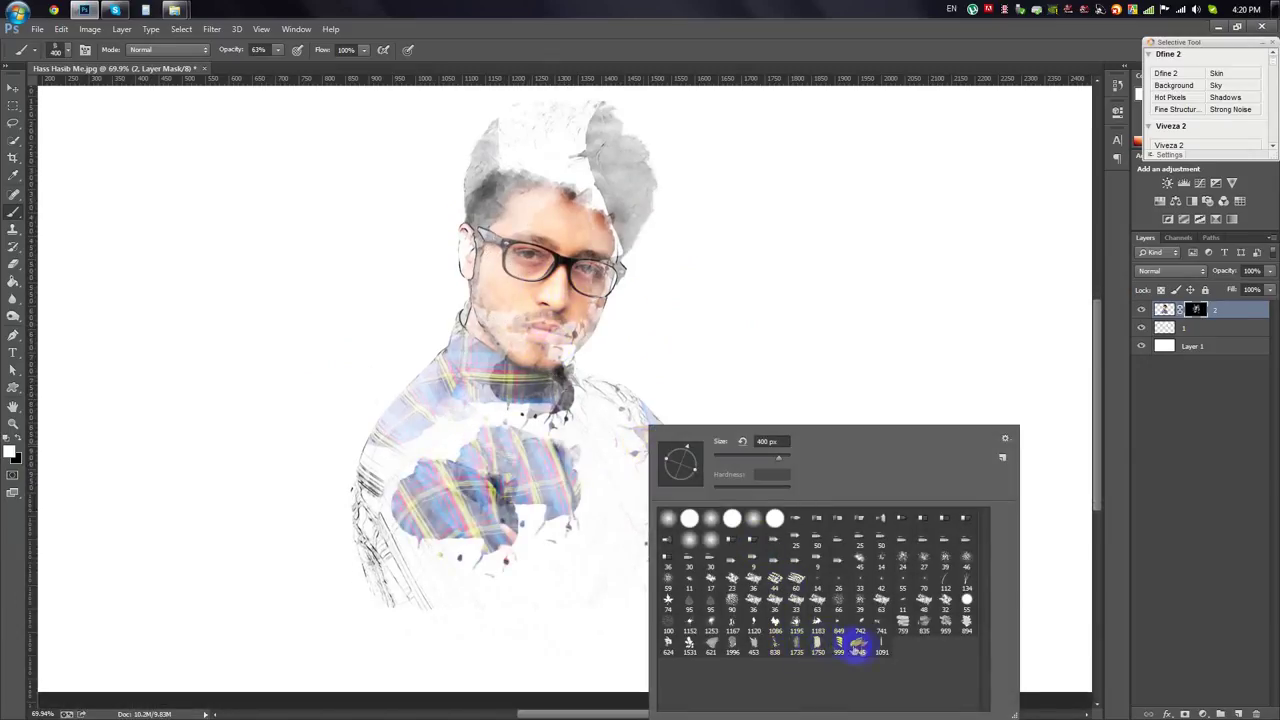
left_click(680, 162)
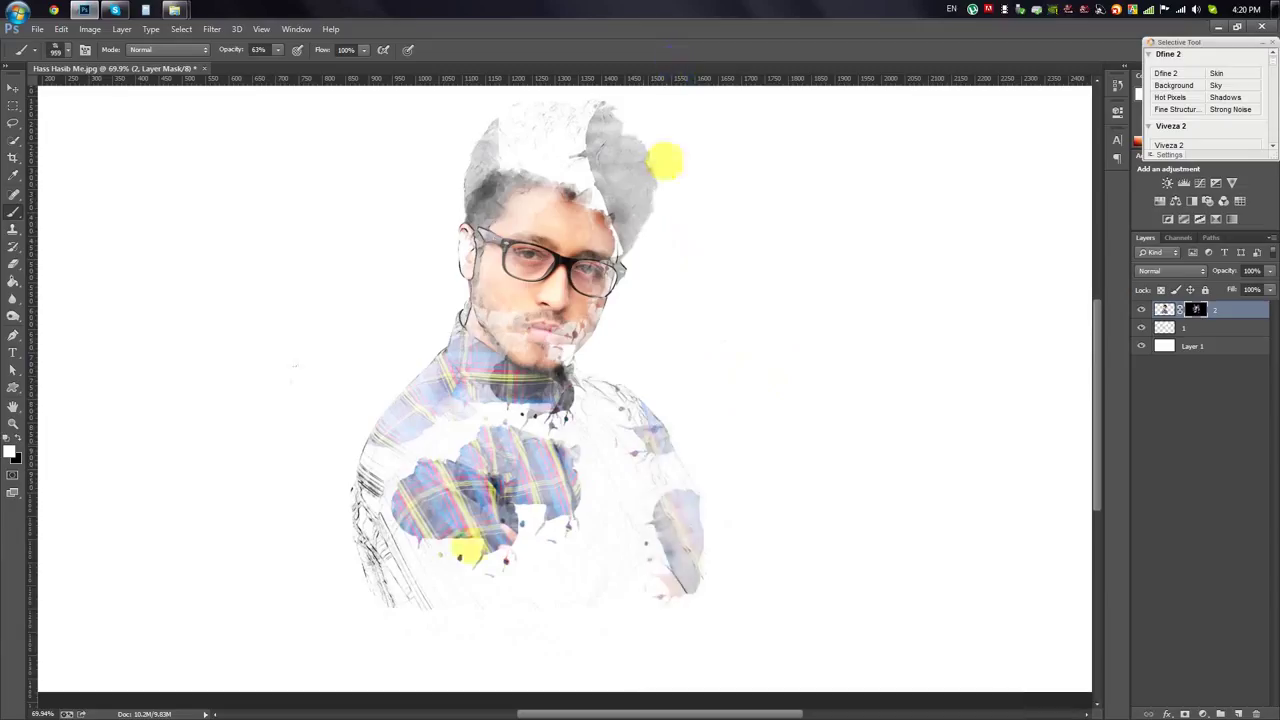
mouse_move(447, 521)
left_mouse_down()
mouse_move(410, 516)
mouse_move(523, 523)
mouse_move(429, 443)
mouse_move(600, 452)
mouse_move(632, 314)
left_mouse_up()
right_click(634, 315)
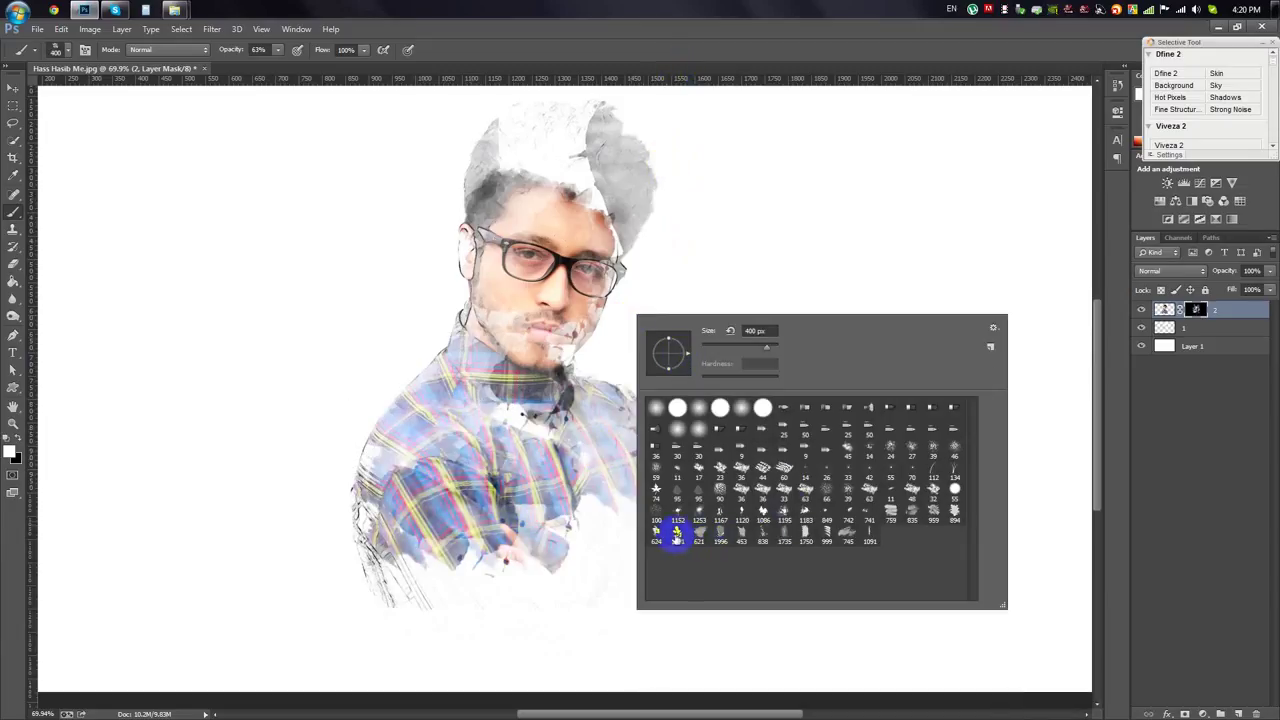
left_click(772, 540)
left_click(748, 197)
mouse_move(571, 451)
left_mouse_down()
mouse_move(520, 470)
mouse_move(424, 355)
left_mouse_up()
scroll(560, 356, "up", 1)
Reveal darker hair around the top of the head with the sized 1996 watercolour brush.
right_click(712, 360)
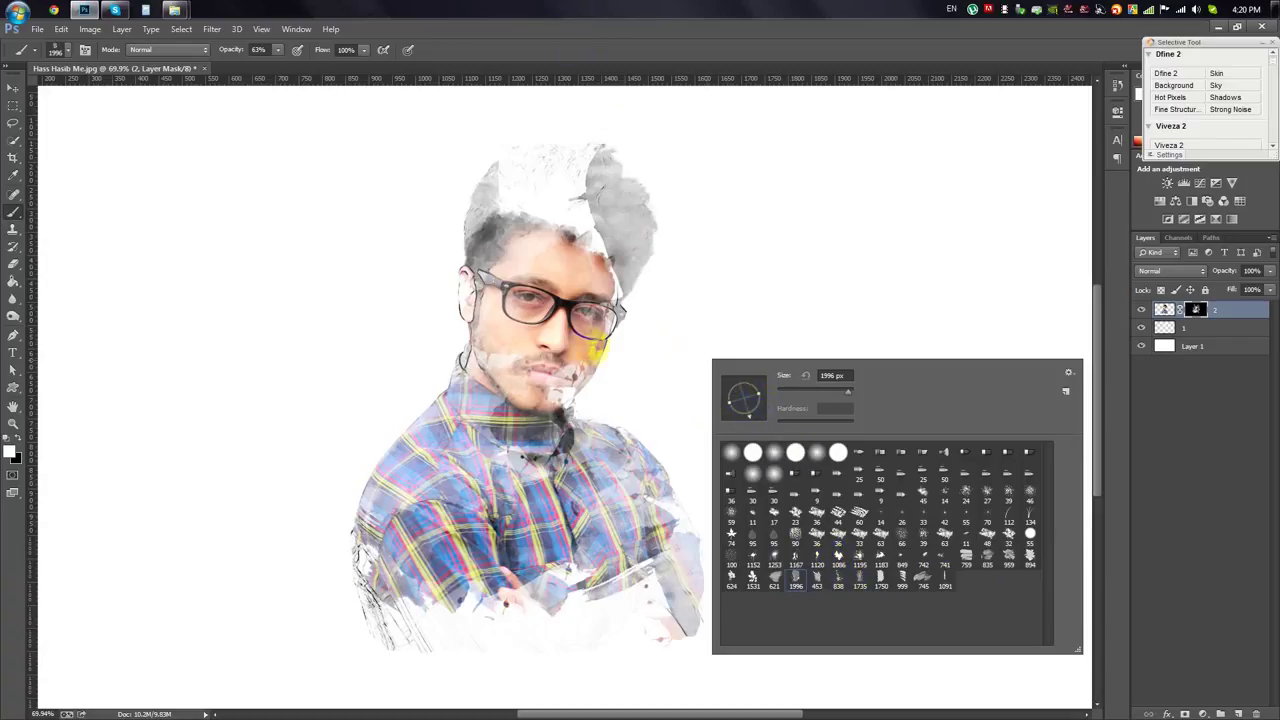
left_click(560, 75)
right_click(792, 350)
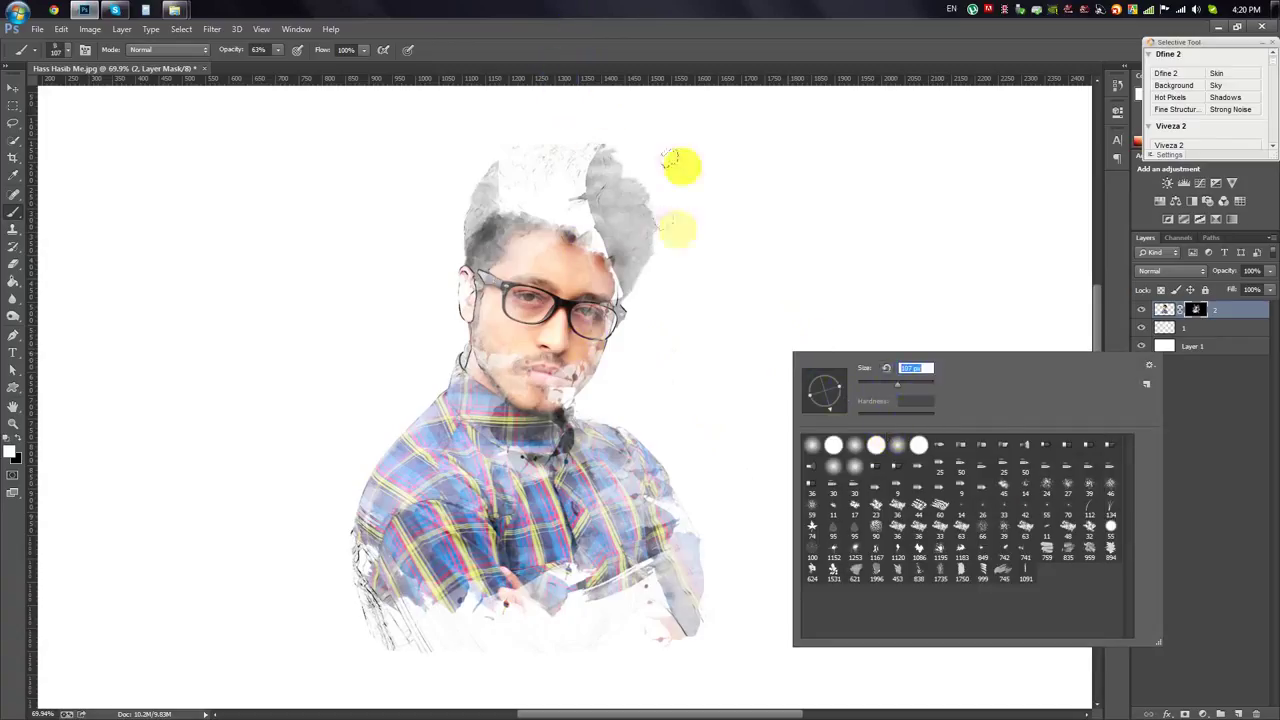
left_click(681, 56)
mouse_move(583, 237)
left_mouse_down()
mouse_move(551, 200)
mouse_move(586, 214)
mouse_move(645, 312)
left_mouse_up()
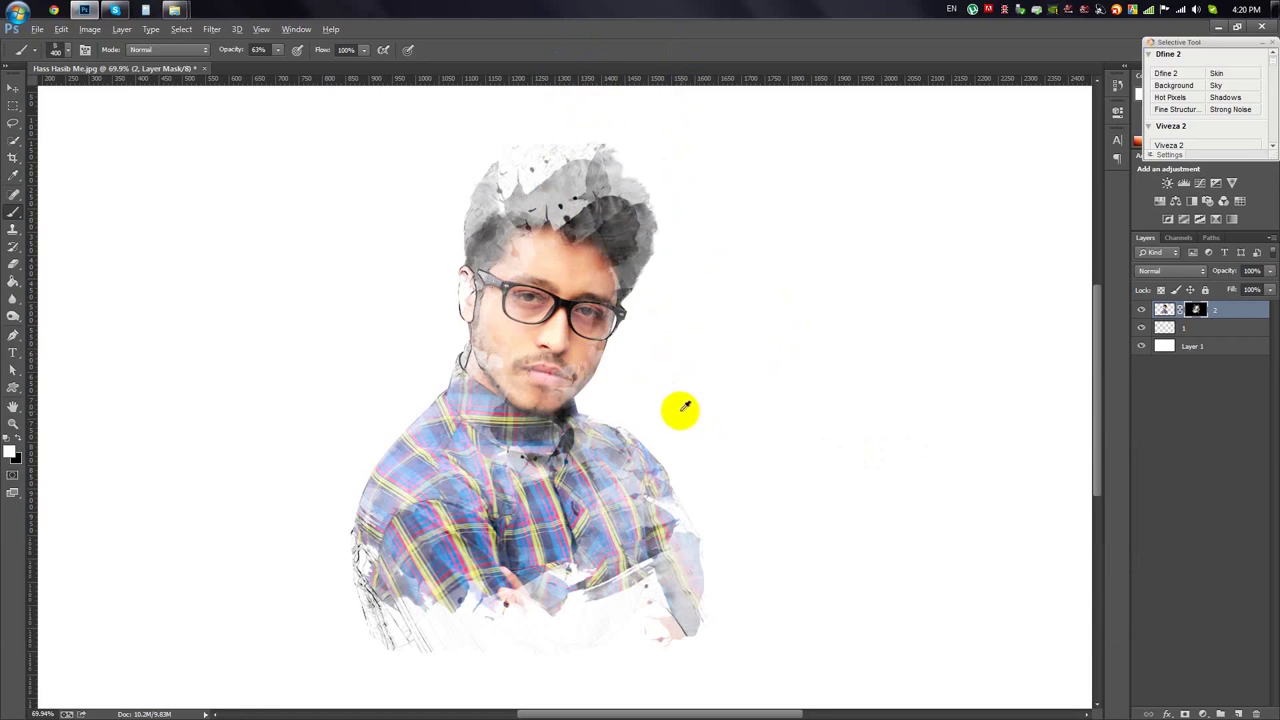
scroll(680, 408, "up", 3)
scroll(475, 410, "down", 2)
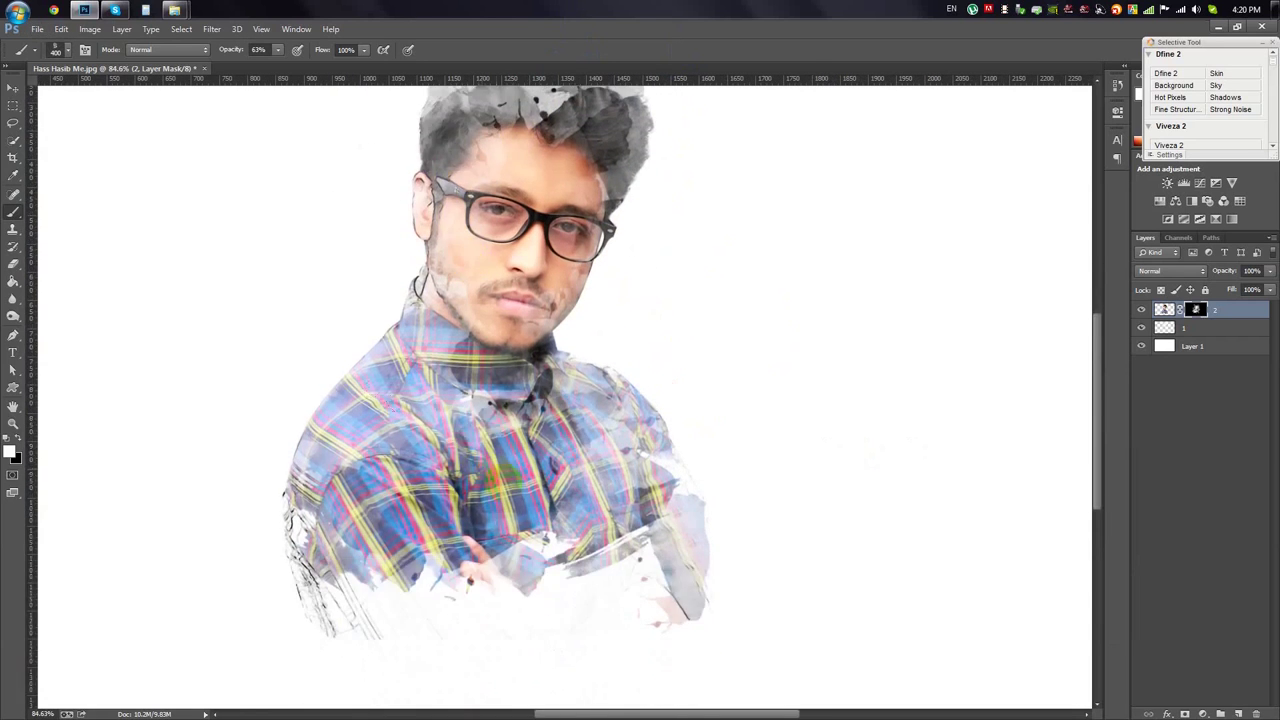
With a new brush, reveal the lower shirt and hand with drip texture on both sides.
scroll(475, 410, "down", 2)
right_click(776, 413)
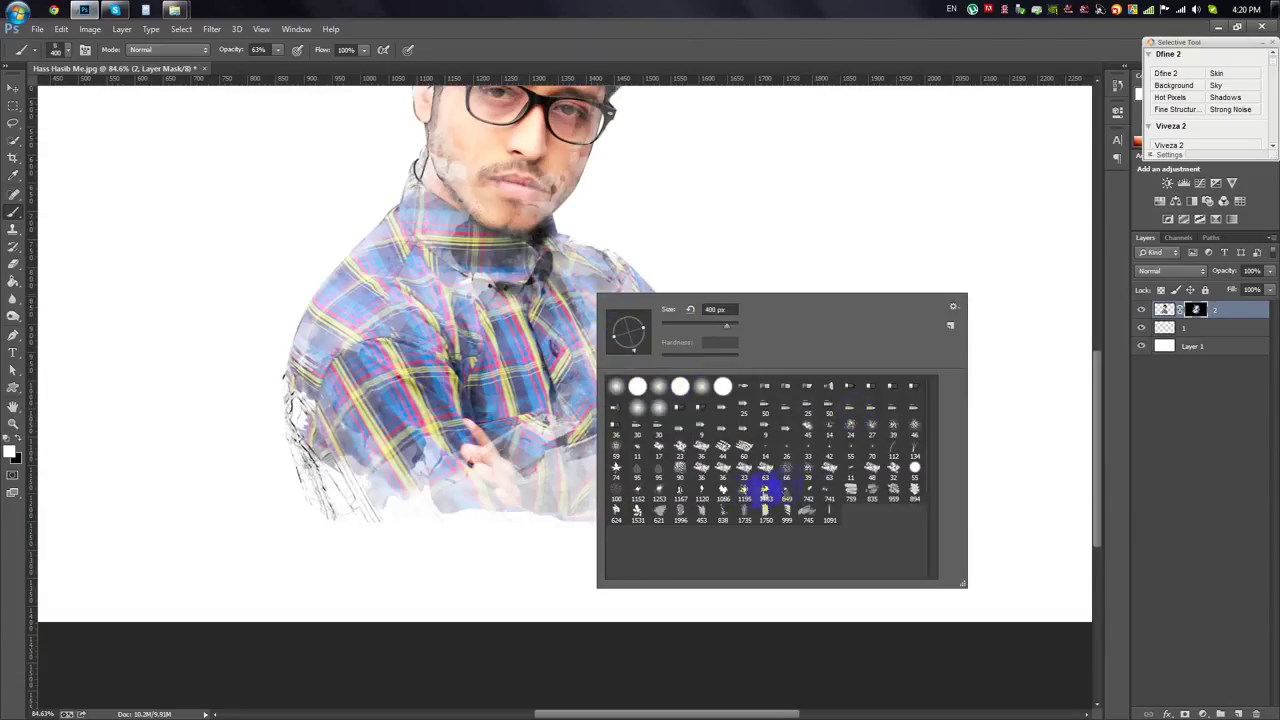
left_click(540, 30)
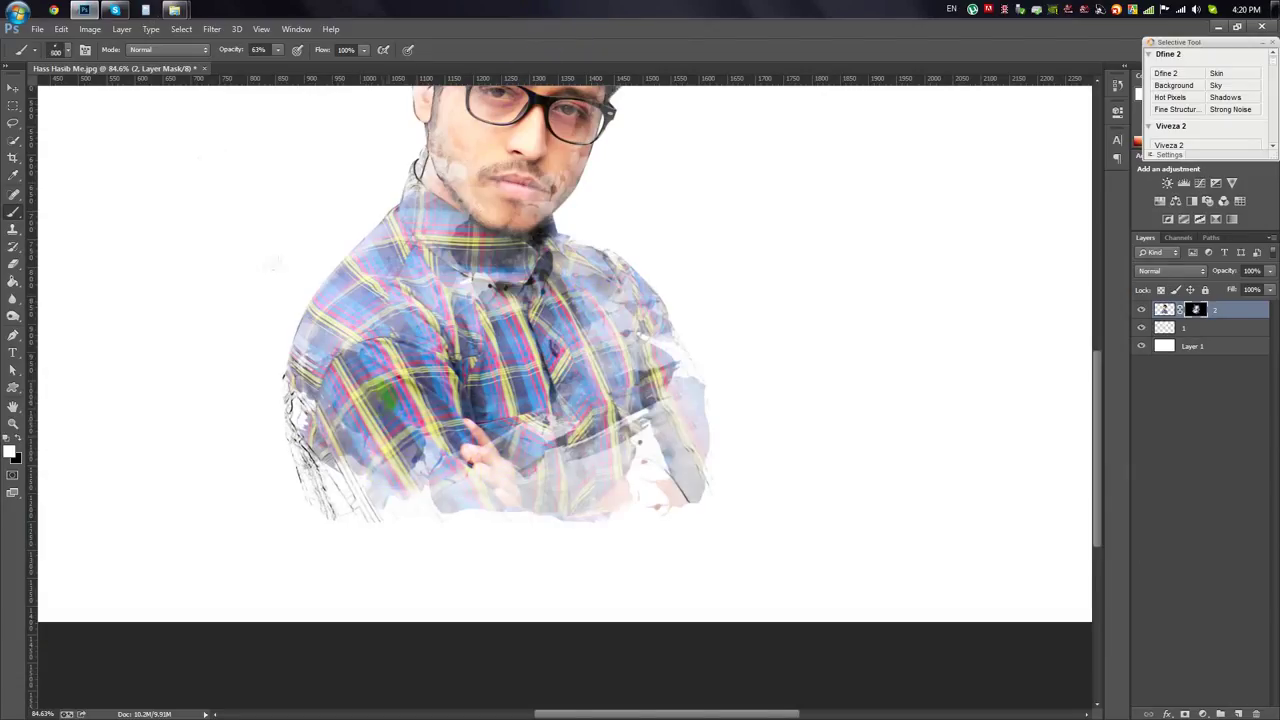
left_click_drag(375, 392, 335, 445)
mouse_move(493, 455)
left_mouse_down()
mouse_move(681, 422)
mouse_move(570, 470)
left_mouse_up()
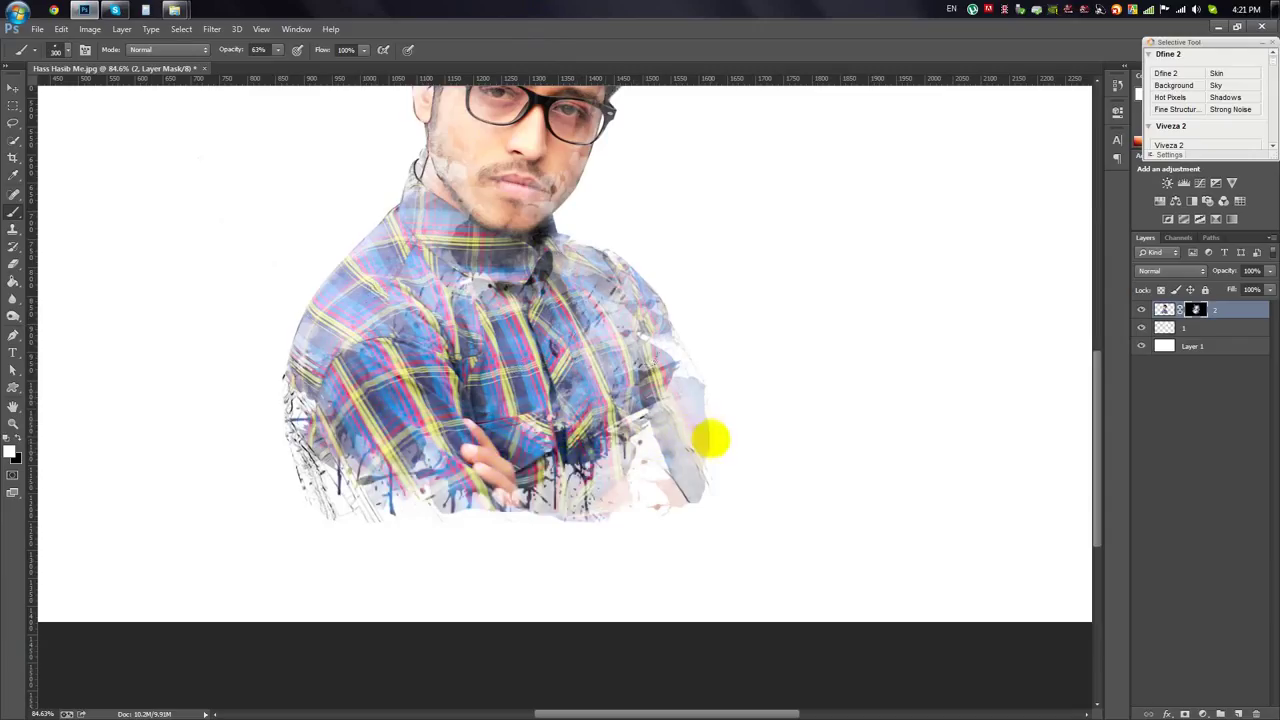
scroll(663, 457, "up", 2)
left_click_drag(637, 400, 655, 430)
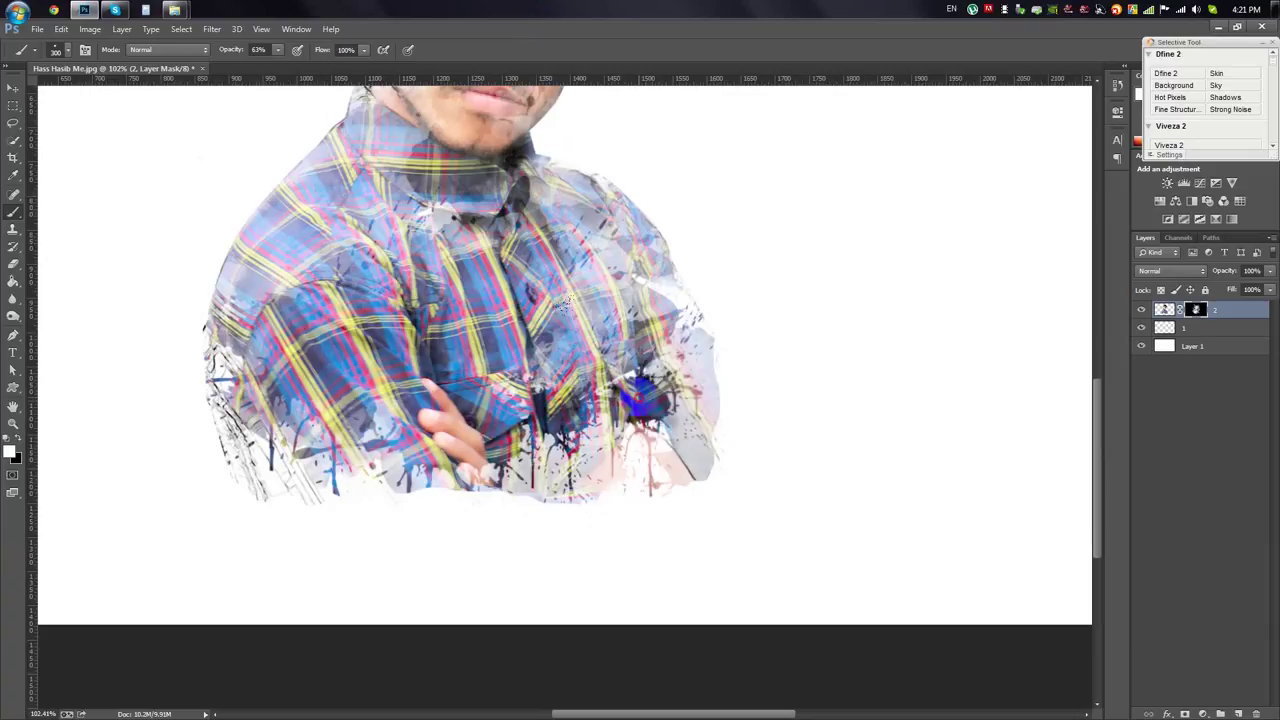
left_click_drag(235, 400, 260, 450)
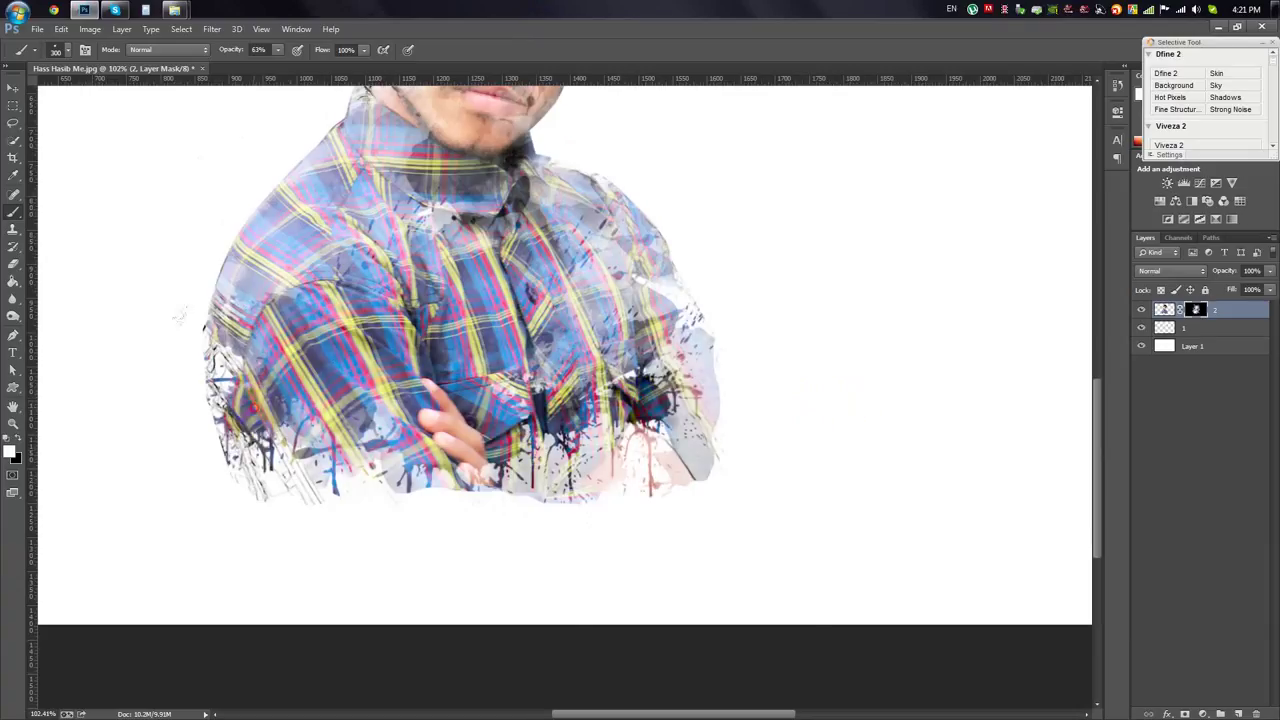
Pick another splatter brush and zoom in on the portrait's hair.
right_click(445, 344)
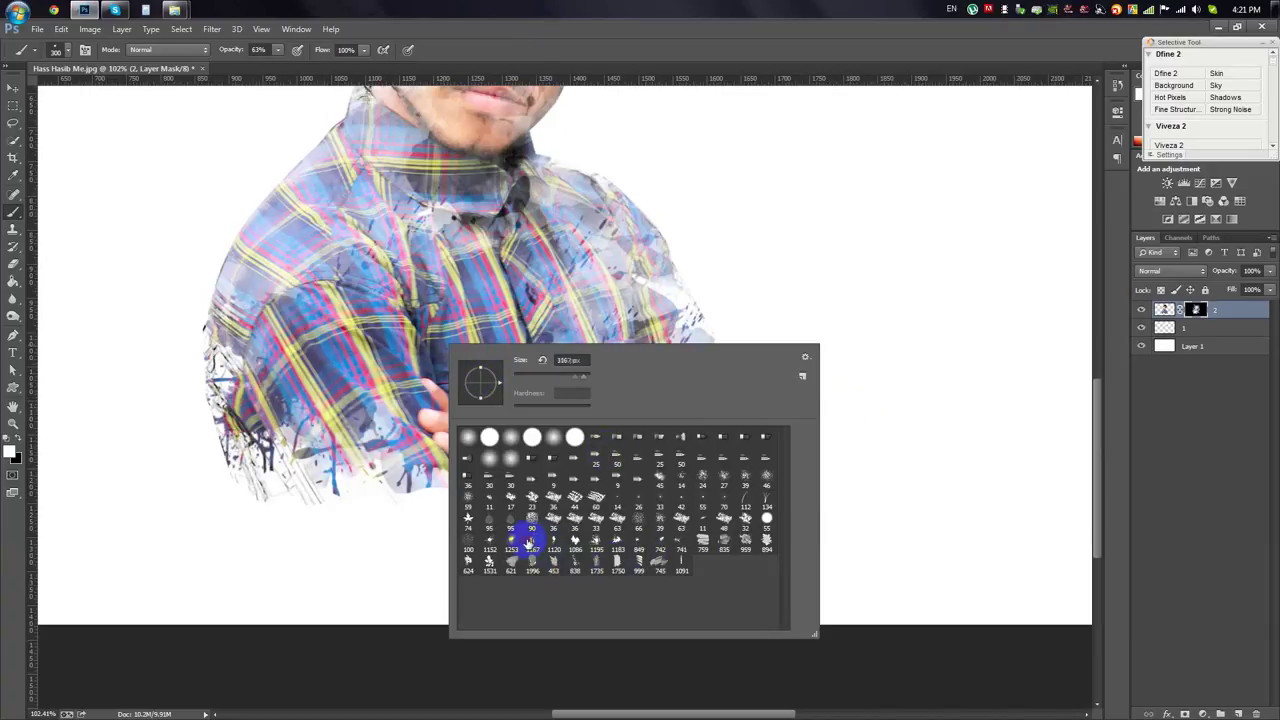
left_click(500, 42)
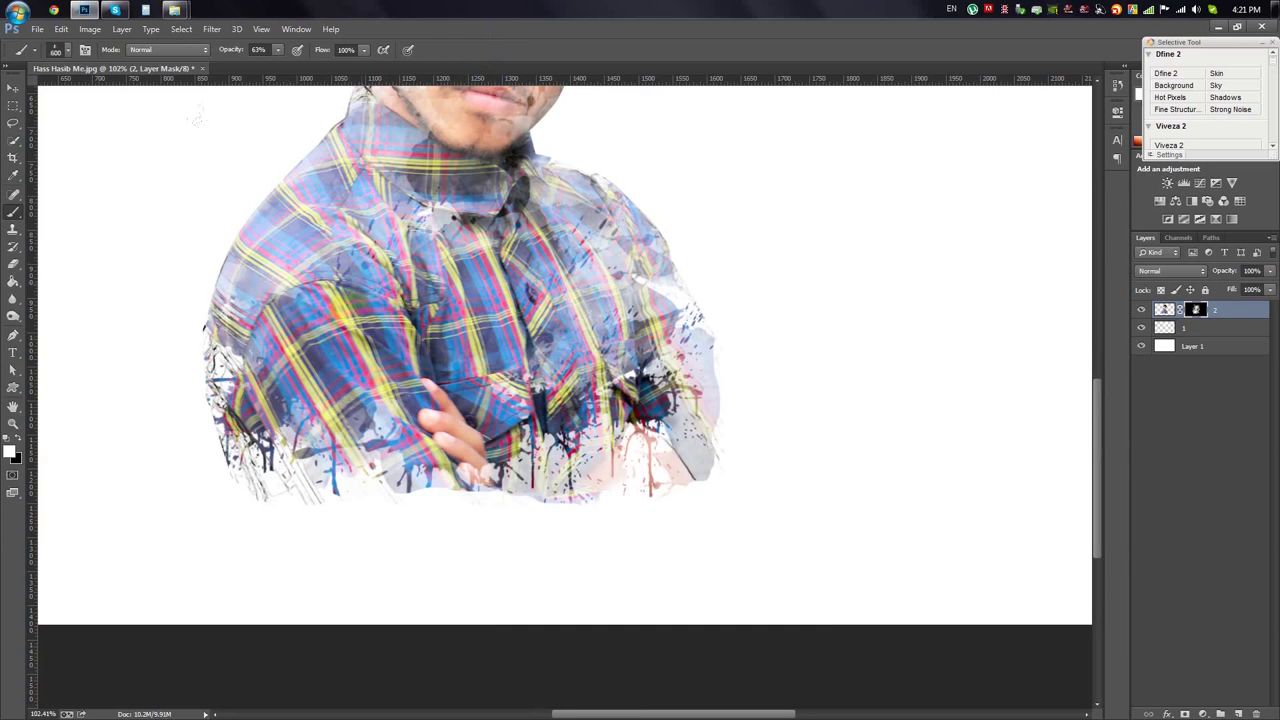
scroll(571, 320, "up", 1)
scroll(600, 318, "up", 2)
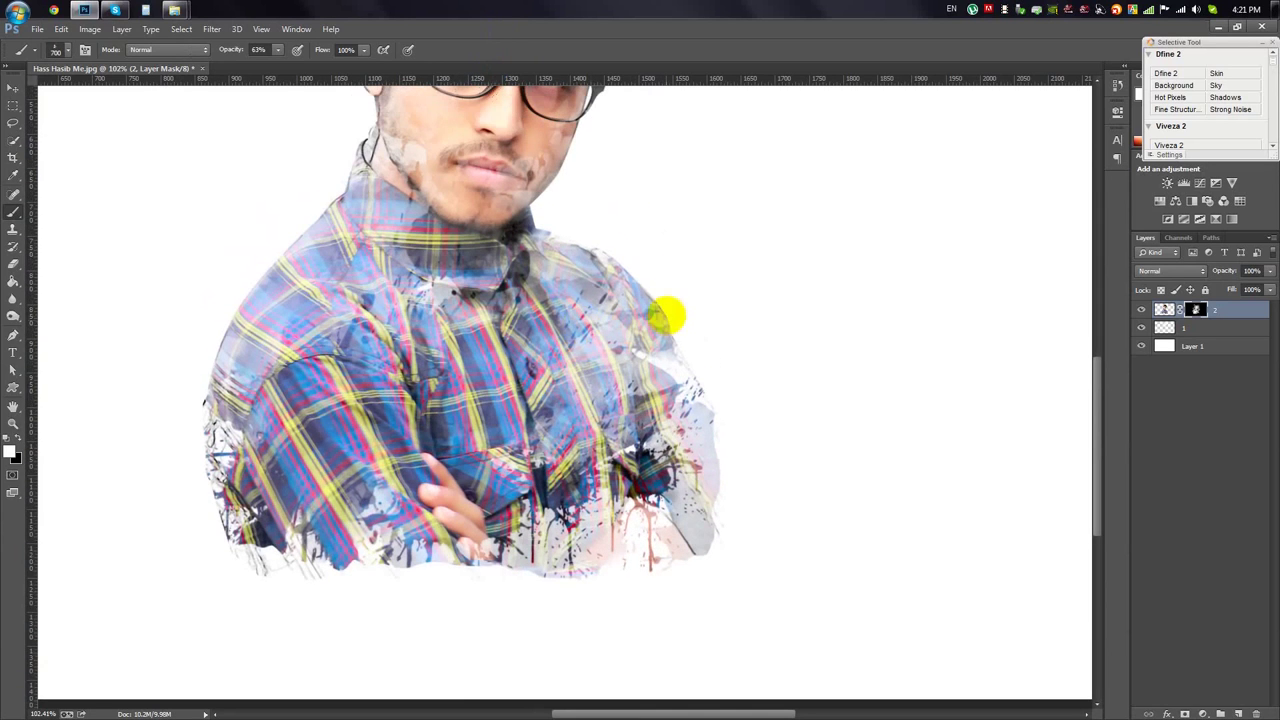
scroll(389, 264, "up", 4)
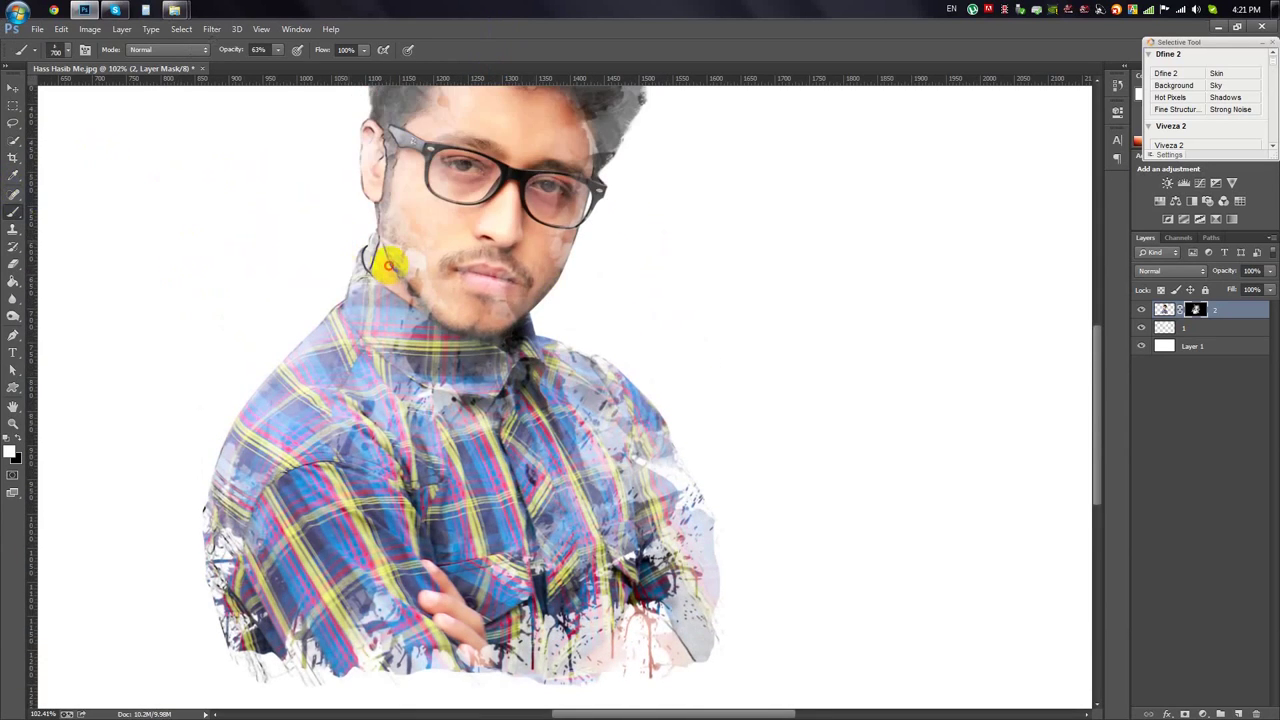
left_click_drag(389, 264, 575, 164)
key("ctrl+z")
scroll(680, 306, "up", 2)
key("ctrl+z")
scroll(600, 240, "up", 1)
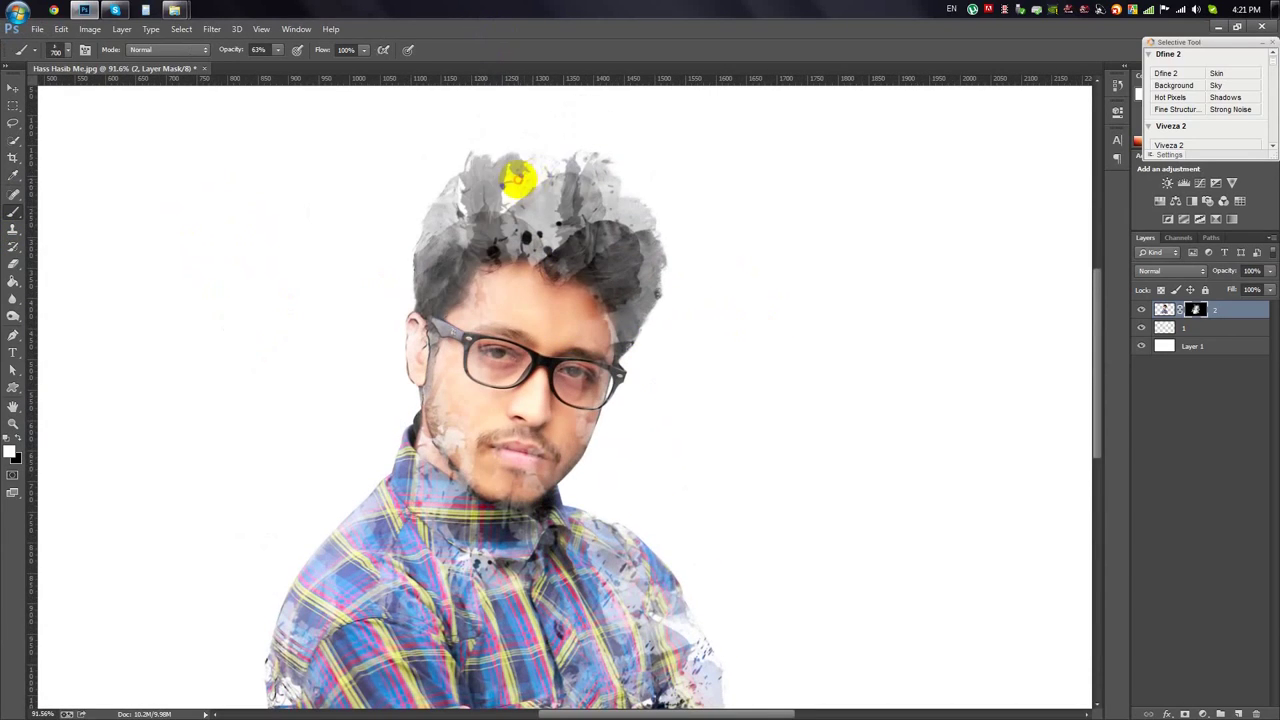
Paint more dark splashy hair back into the top of the head with splash brushes.
right_click(730, 262)
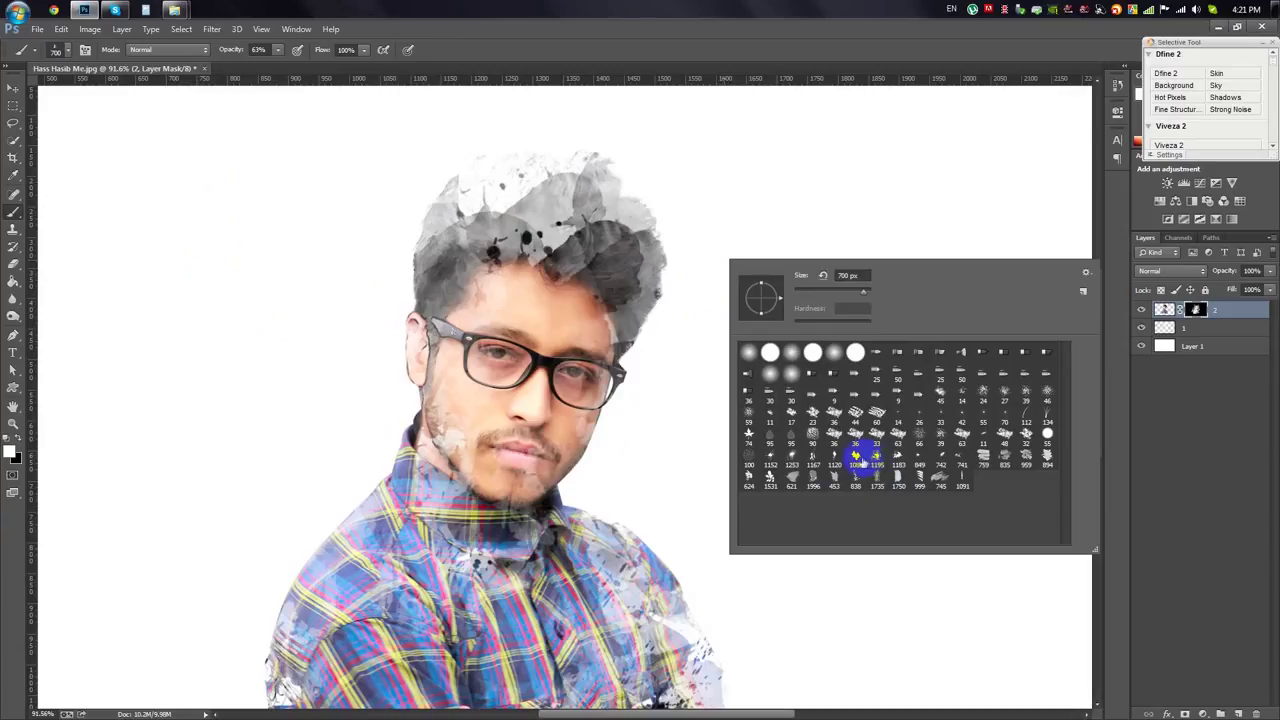
mouse_move(541, 170)
left_mouse_down()
mouse_move(457, 194)
mouse_move(497, 283)
left_mouse_up()
key("ctrl+z")
key("ctrl+z")
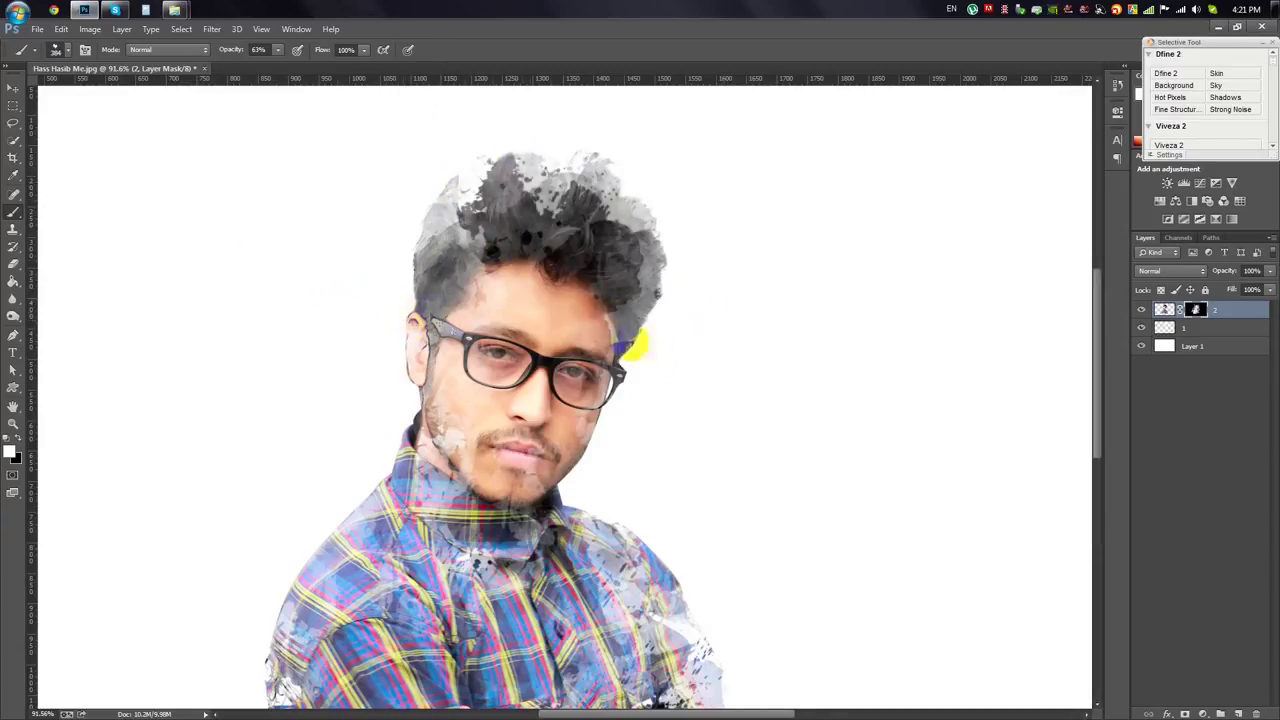
right_click(652, 343)
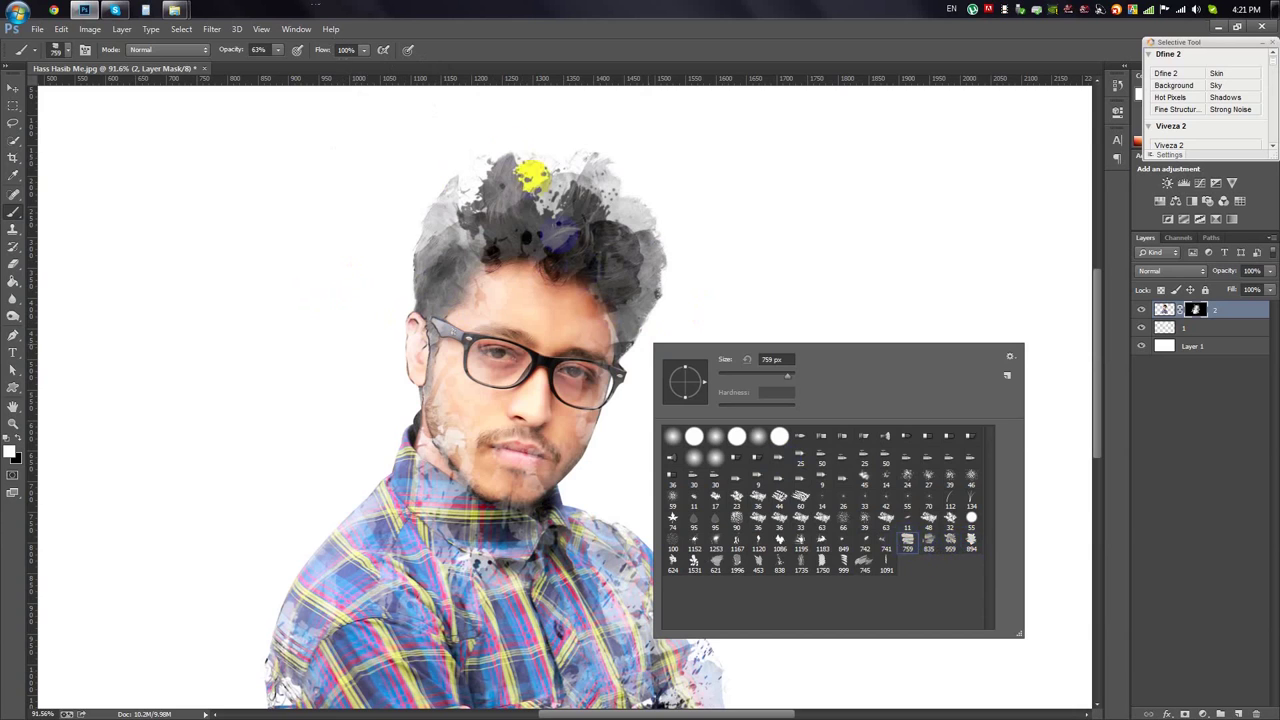
left_click_drag(560, 237, 538, 218)
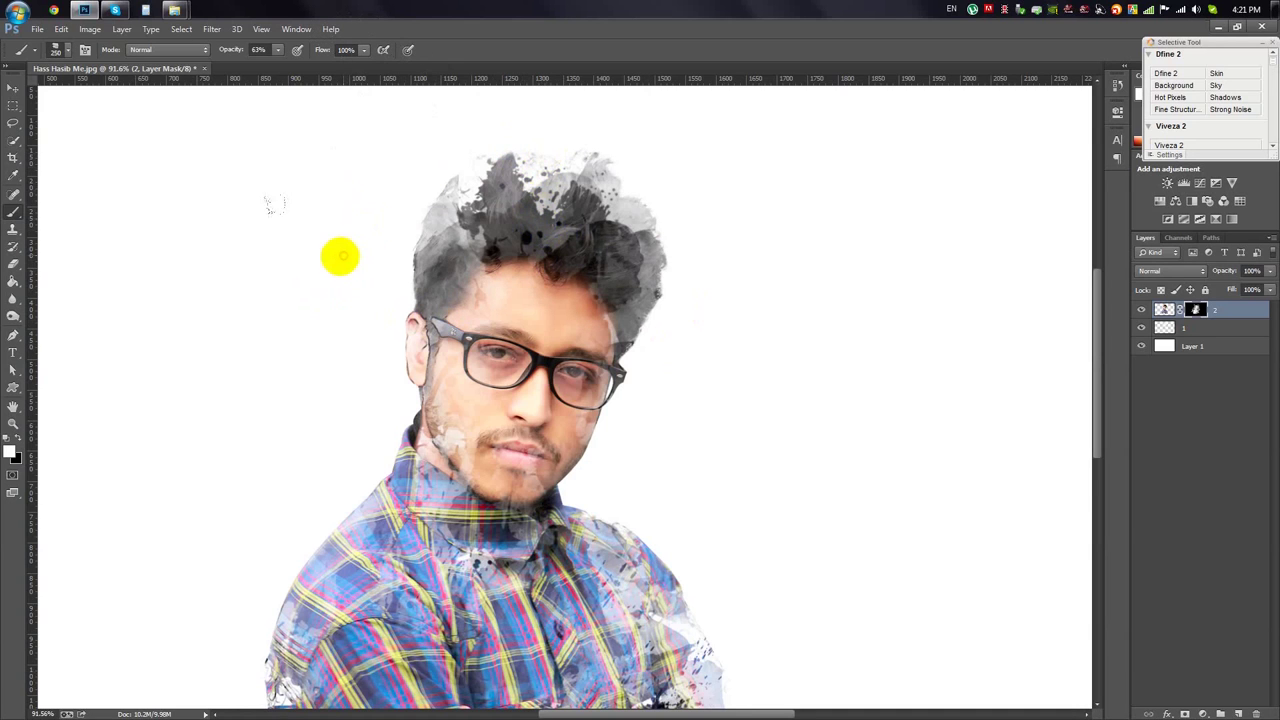
left_click_drag(422, 156, 624, 260)
scroll(634, 411, "down", 2)
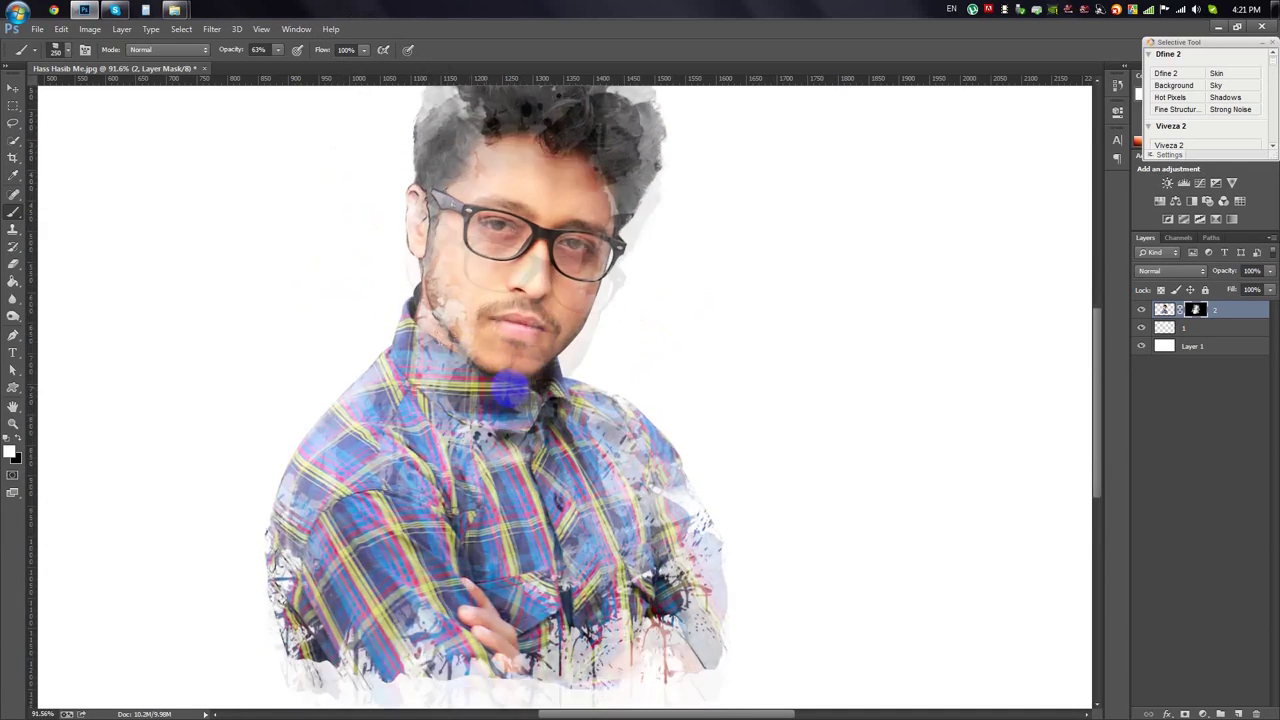
scroll(634, 411, "down", 3)
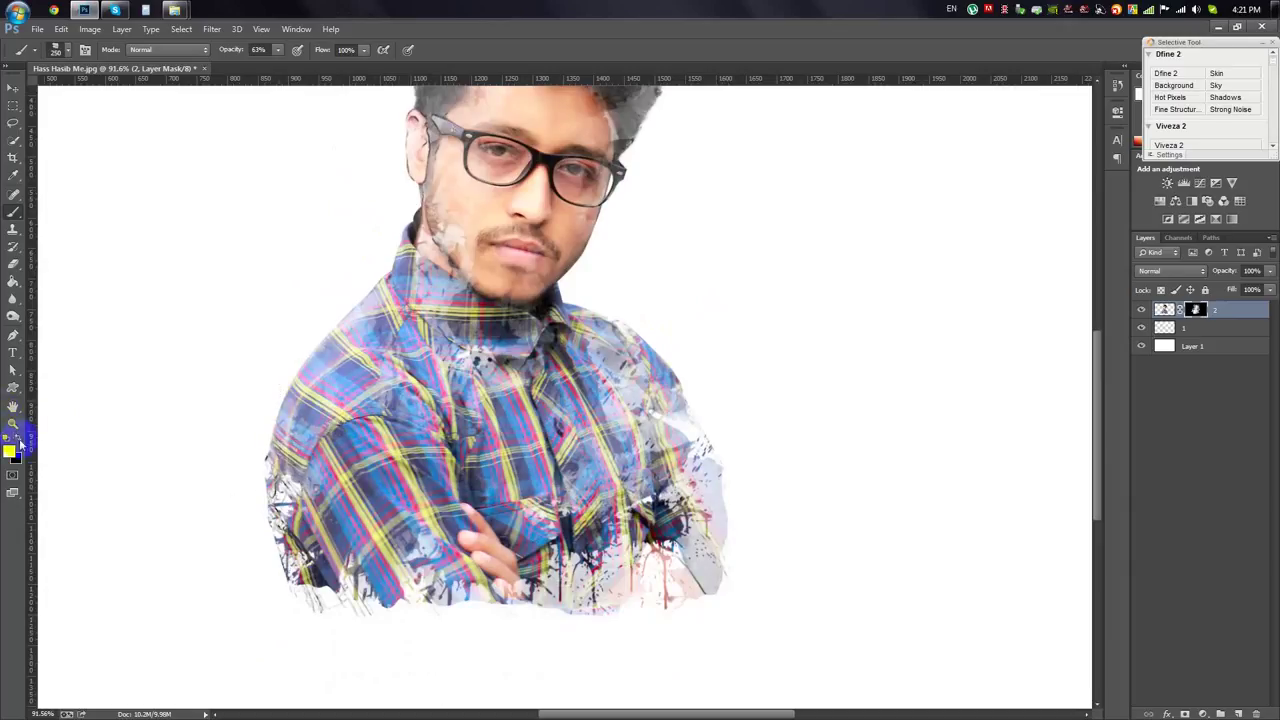
Fade the shirt's left shoulder, bottom-left drips and lower right into white splashes.
mouse_move(246, 477)
left_mouse_down()
mouse_move(304, 333)
mouse_move(286, 297)
left_mouse_up()
left_click_drag(285, 500, 471, 614)
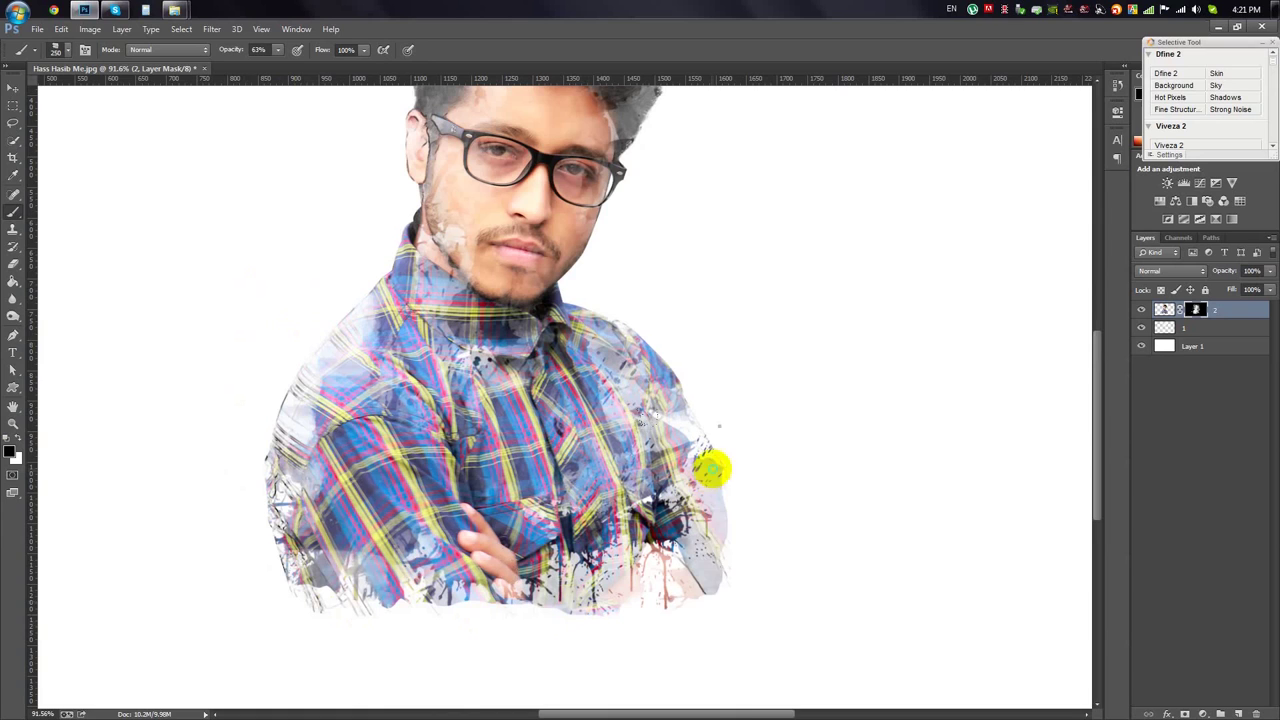
right_click(710, 466)
left_click(622, 597)
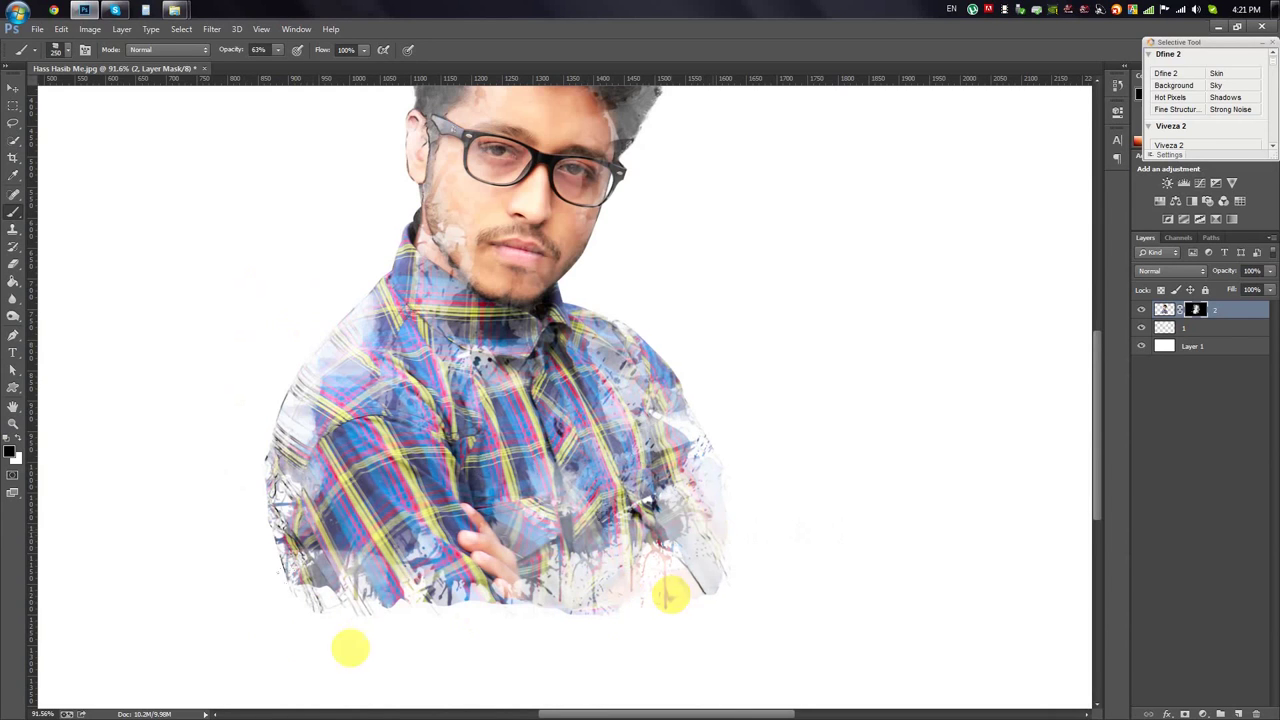
left_click_drag(669, 591, 375, 575)
scroll(437, 126, "up", 3)
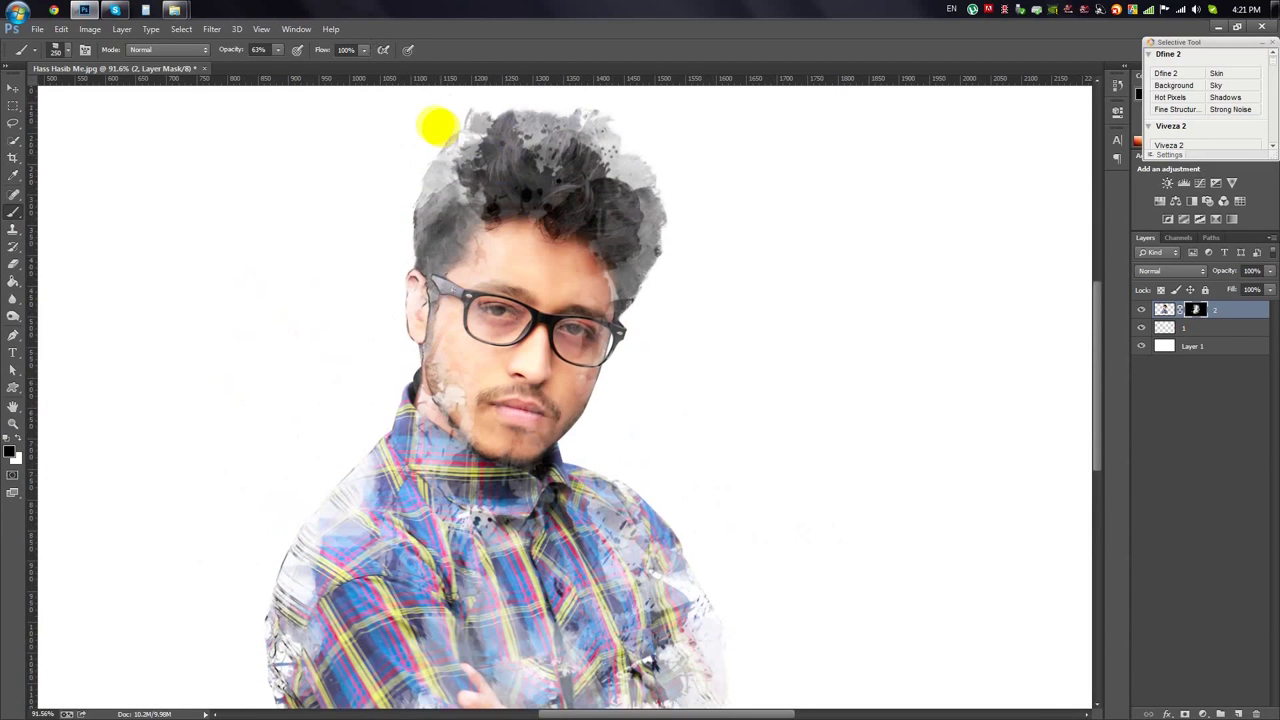
scroll(413, 145, "up", 2)
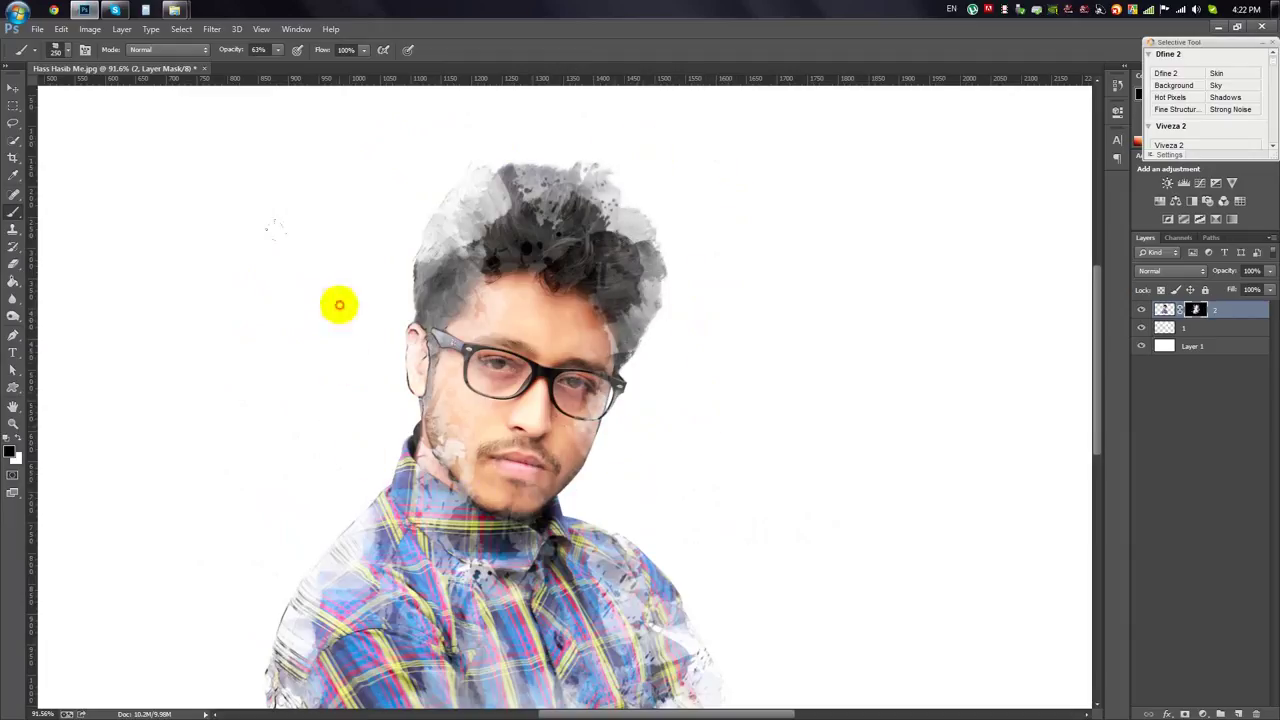
scroll(490, 340, "down", 1)
Whiten the shoulder area of the shirt on the layer mask.
right_click(472, 338)
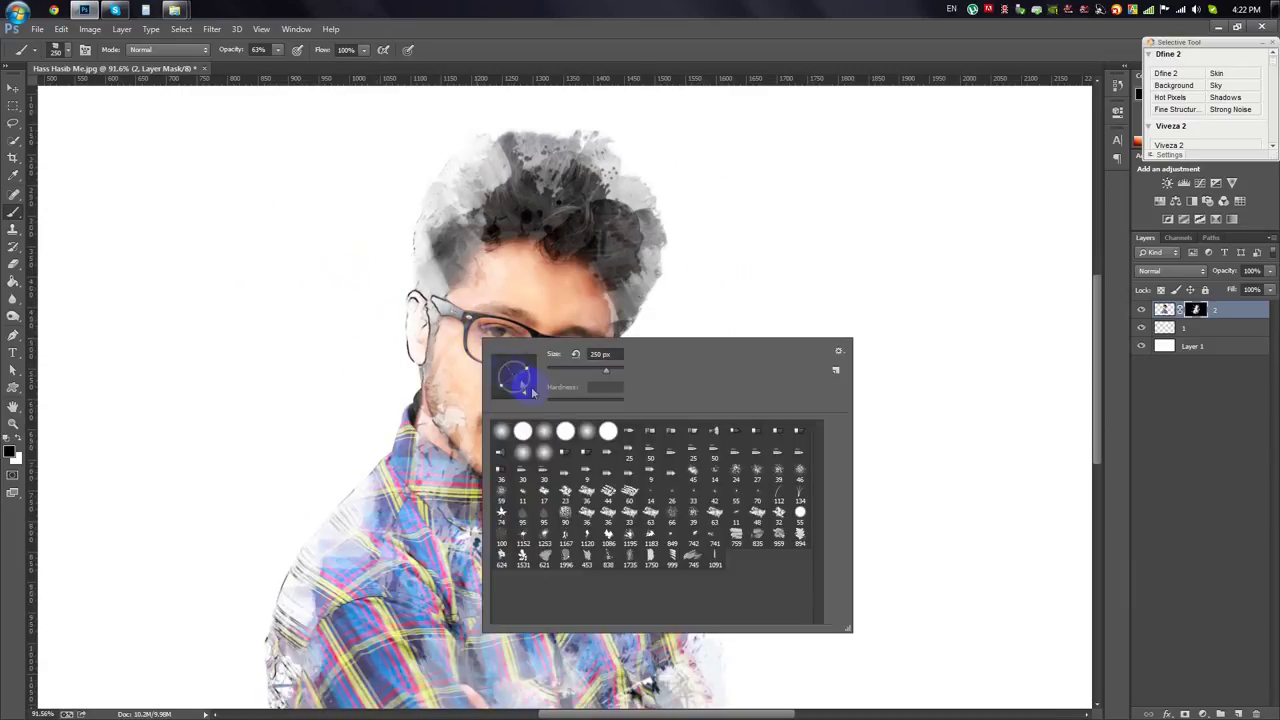
key("Escape")
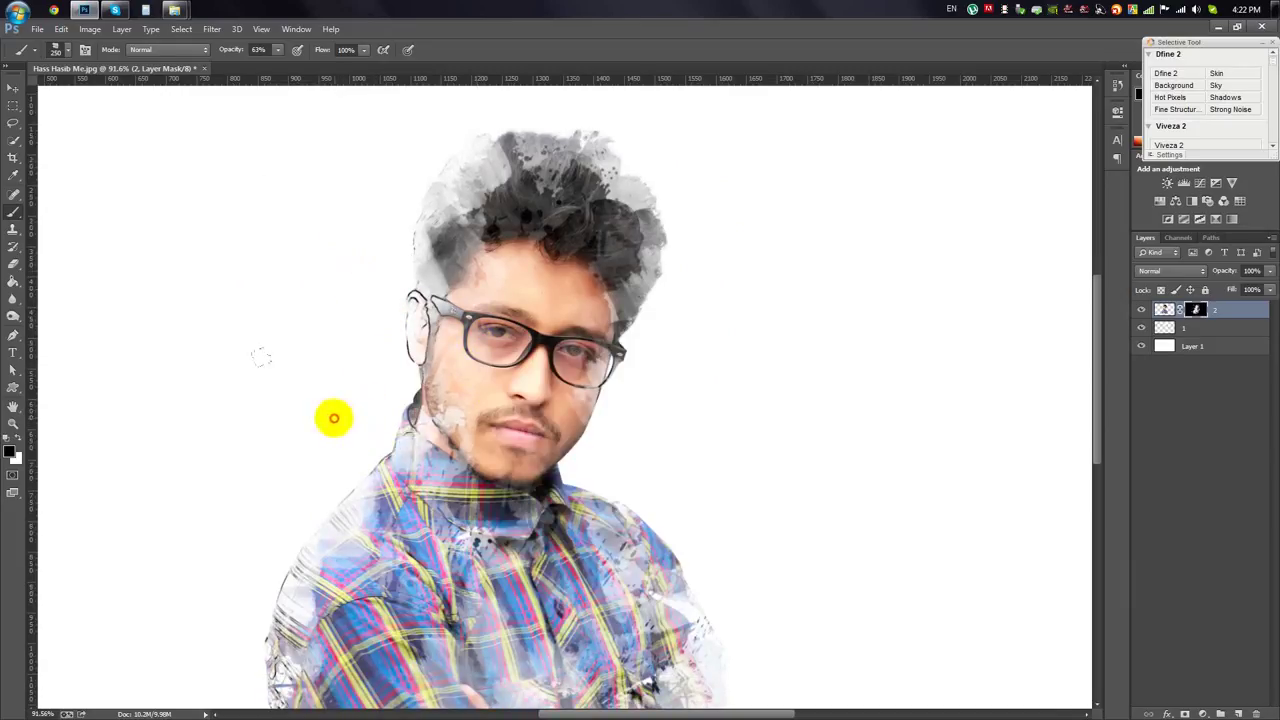
left_click_drag(616, 470, 647, 487)
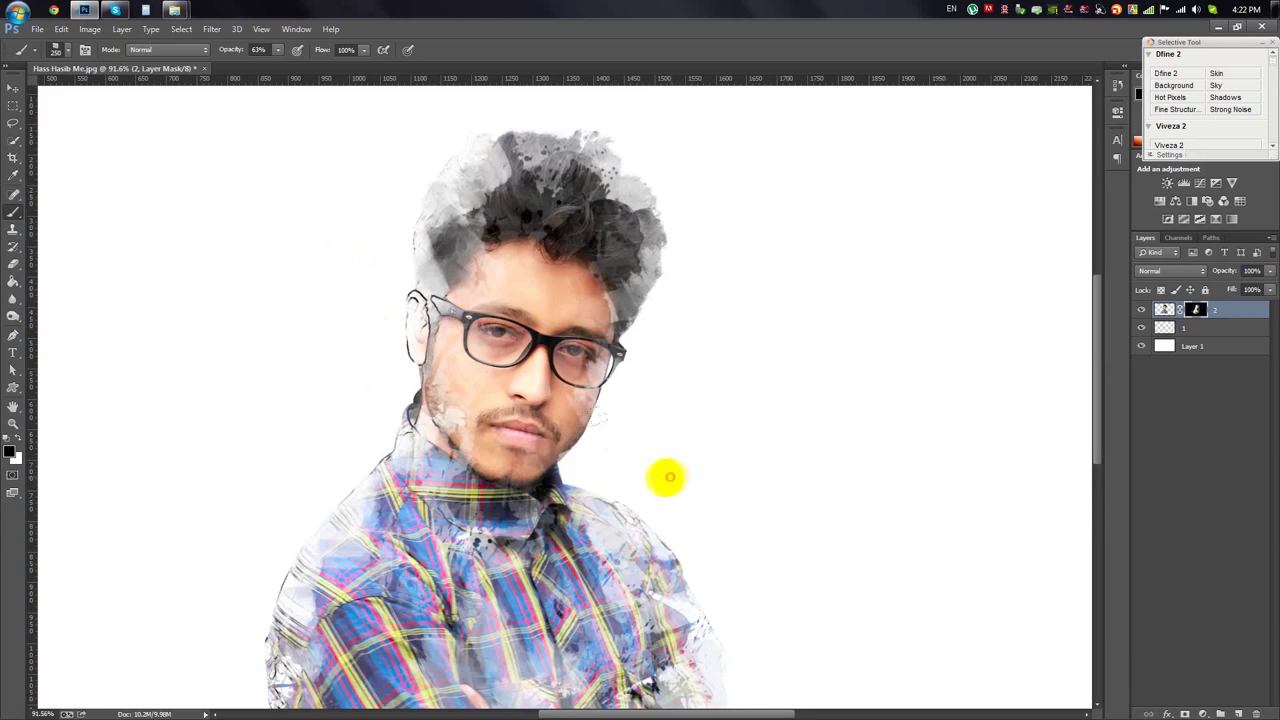
scroll(789, 477, "down", 3)
scroll(706, 400, "up", 2)
Resize the brush, switch to white, and paint more hair beside the head.
right_click(551, 258)
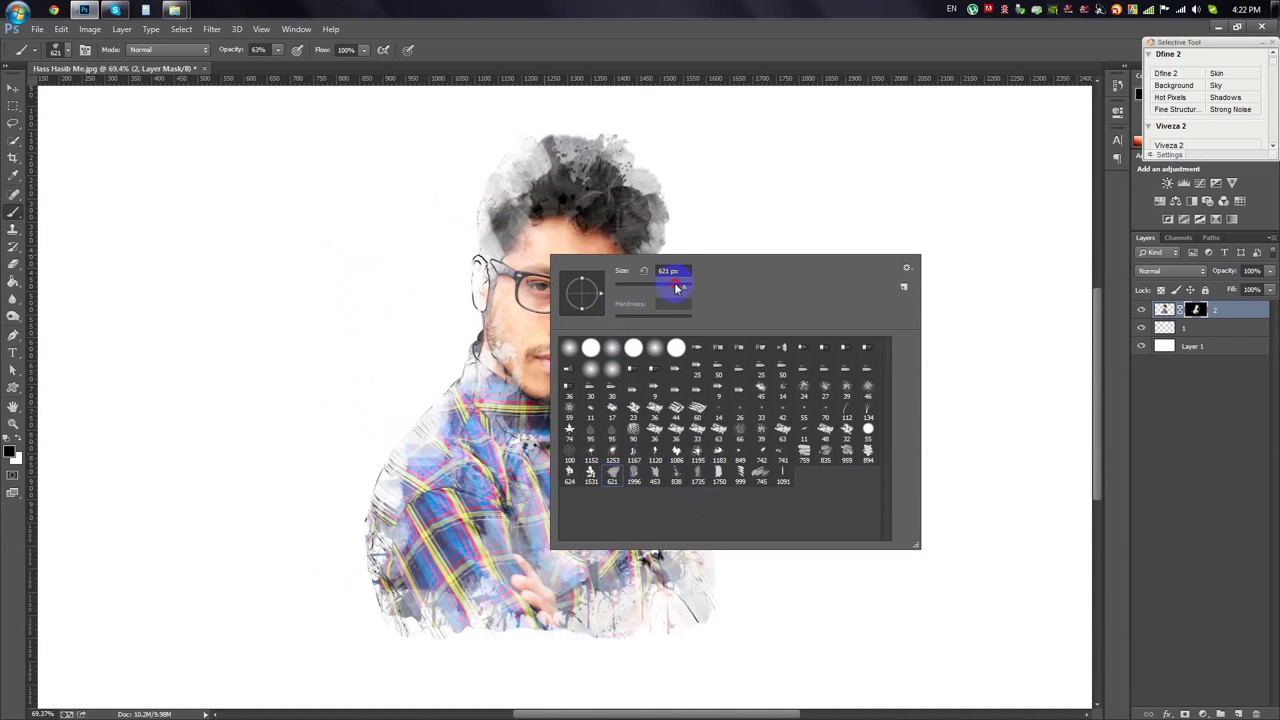
left_click(515, 208)
left_click(19, 446)
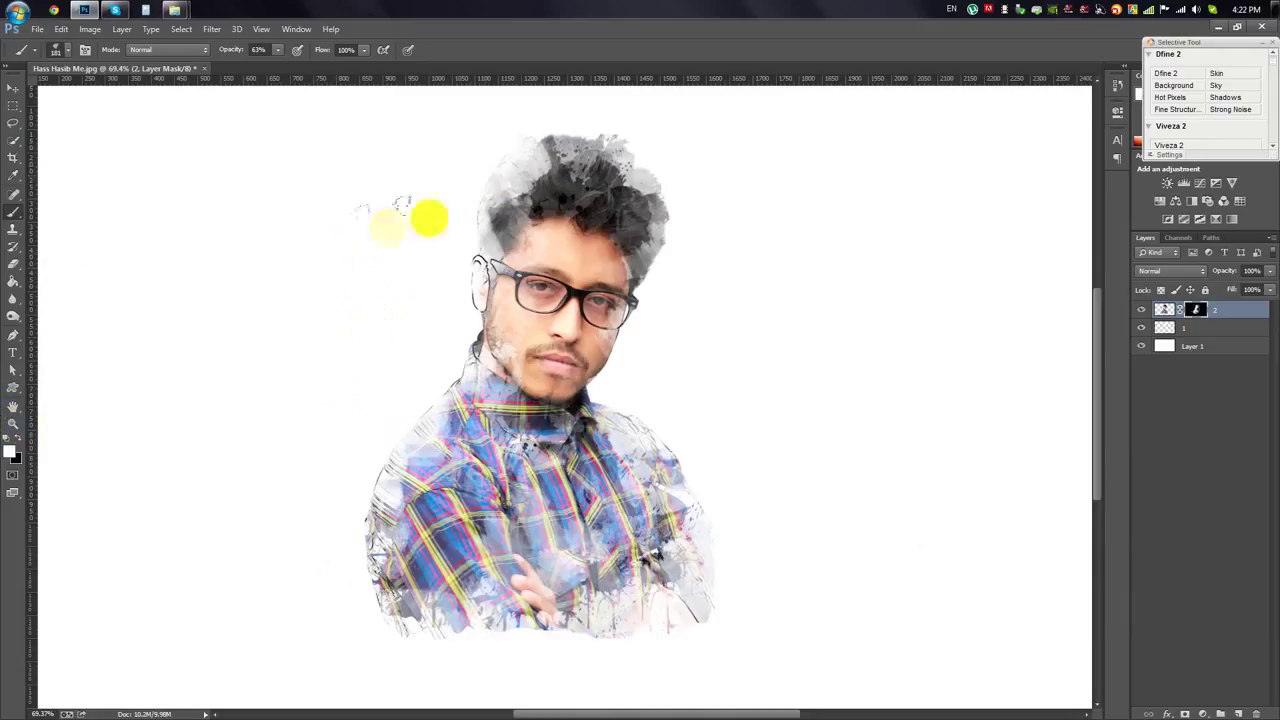
left_click_drag(507, 205, 515, 245)
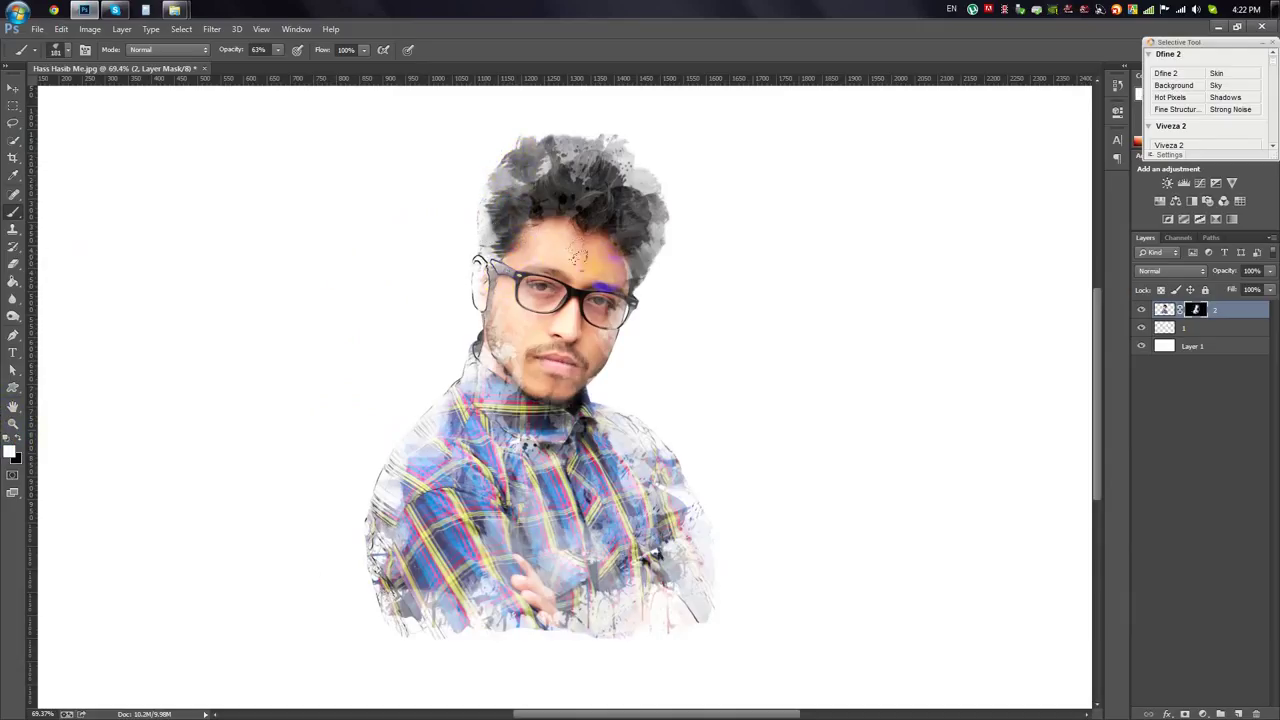
scroll(535, 430, "down", 2)
scroll(600, 490, "down", 1)
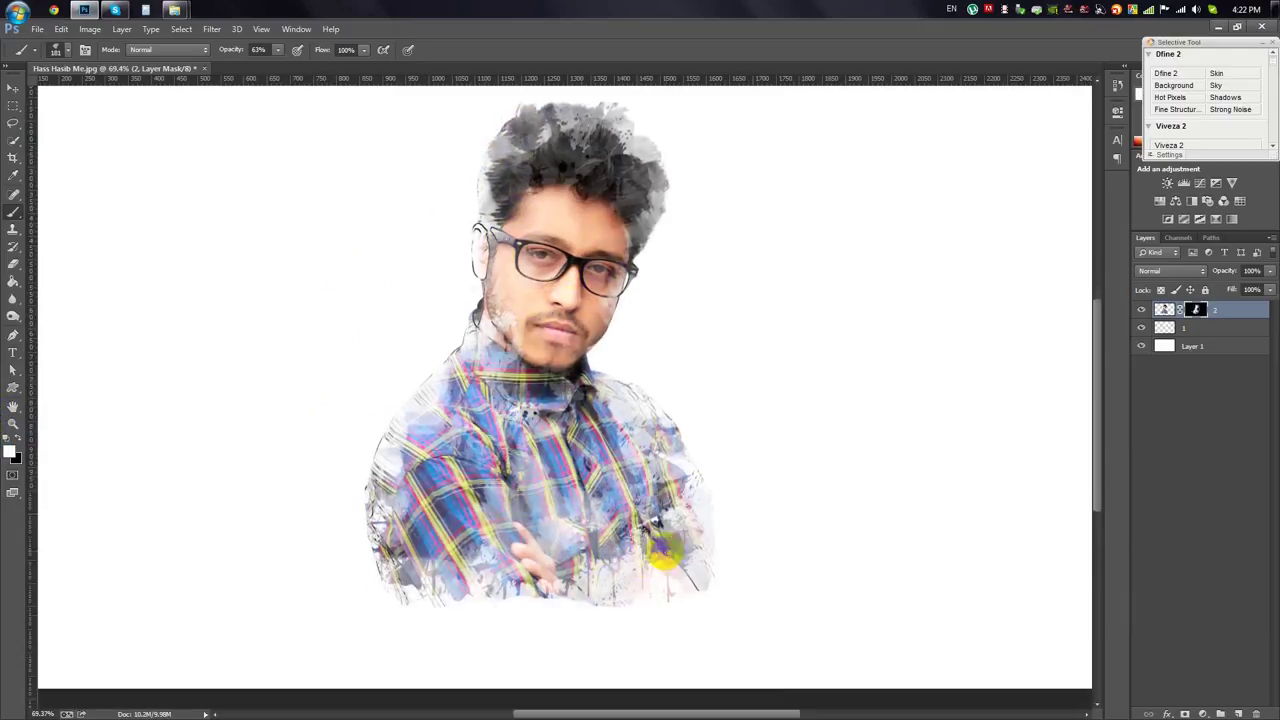
Reveal more shirt around the right arm, crossed arms and lower right, then fit the image.
mouse_move(660, 558)
left_mouse_down()
mouse_move(650, 515)
mouse_move(638, 522)
mouse_move(800, 509)
left_mouse_up()
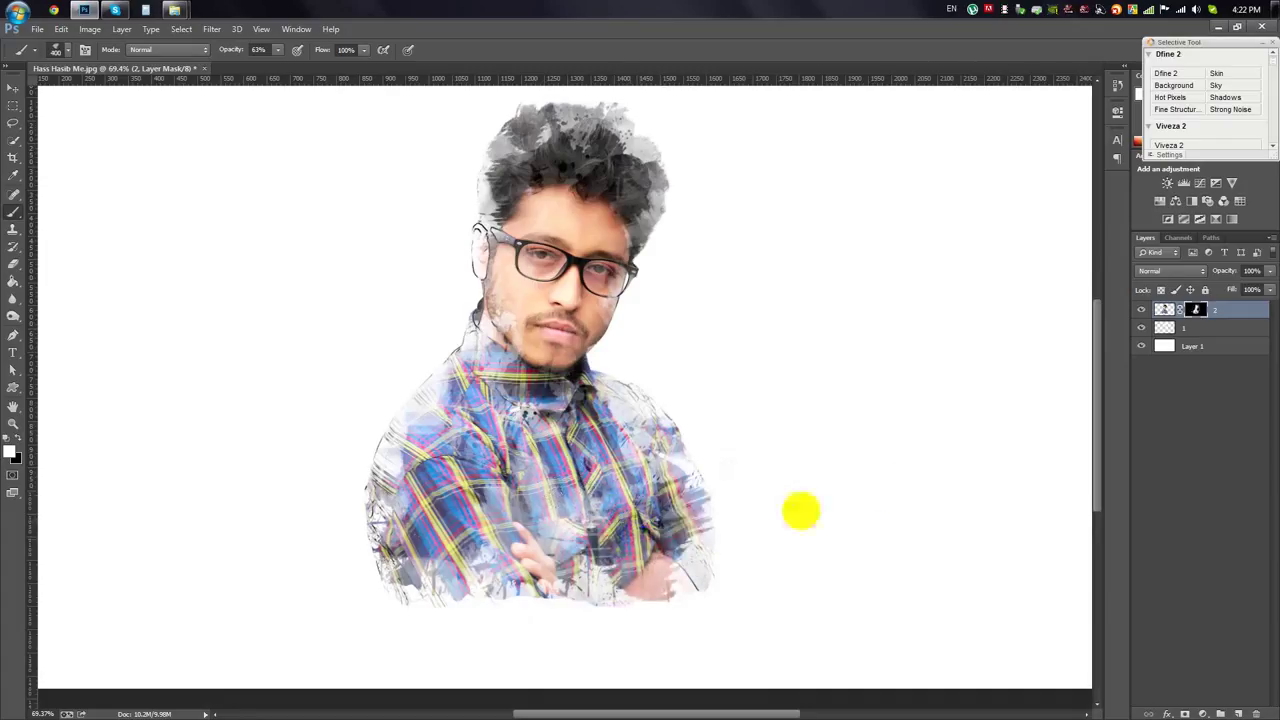
left_click_drag(560, 490, 449, 400)
left_click_drag(600, 575, 612, 556)
key("ctrl+0")
key("v")
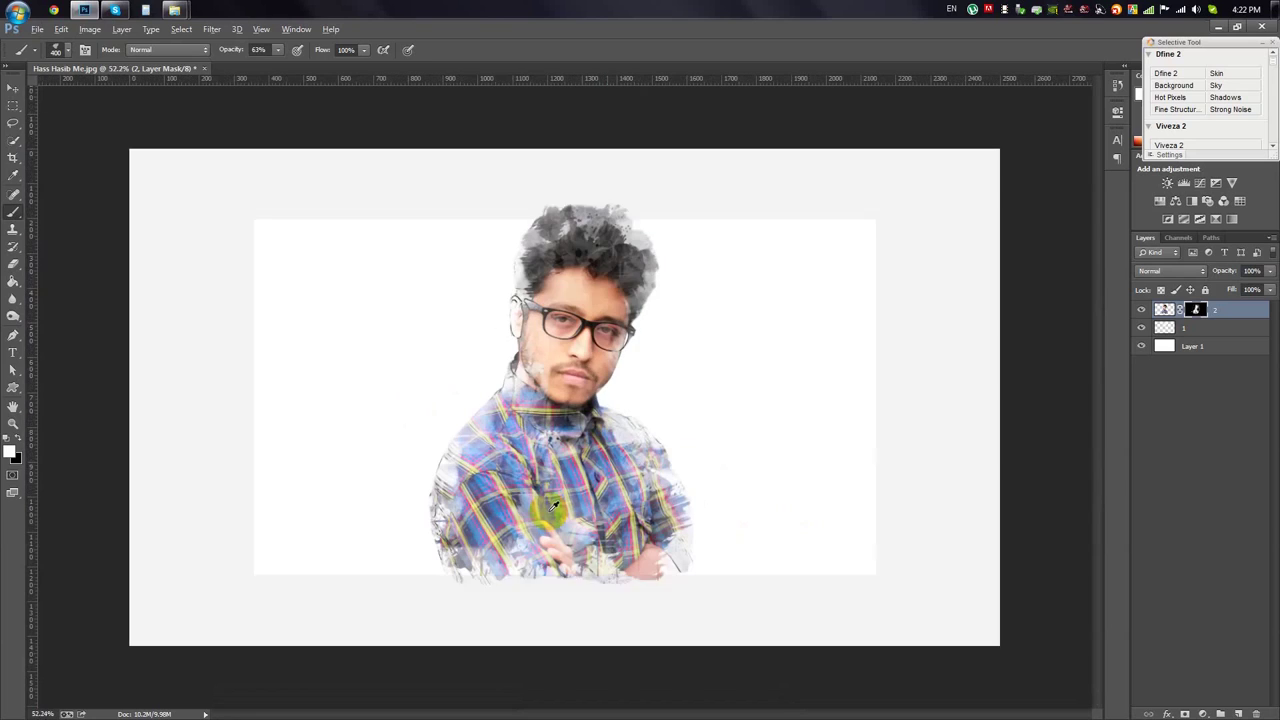
scroll(180, 269, "up", 2)
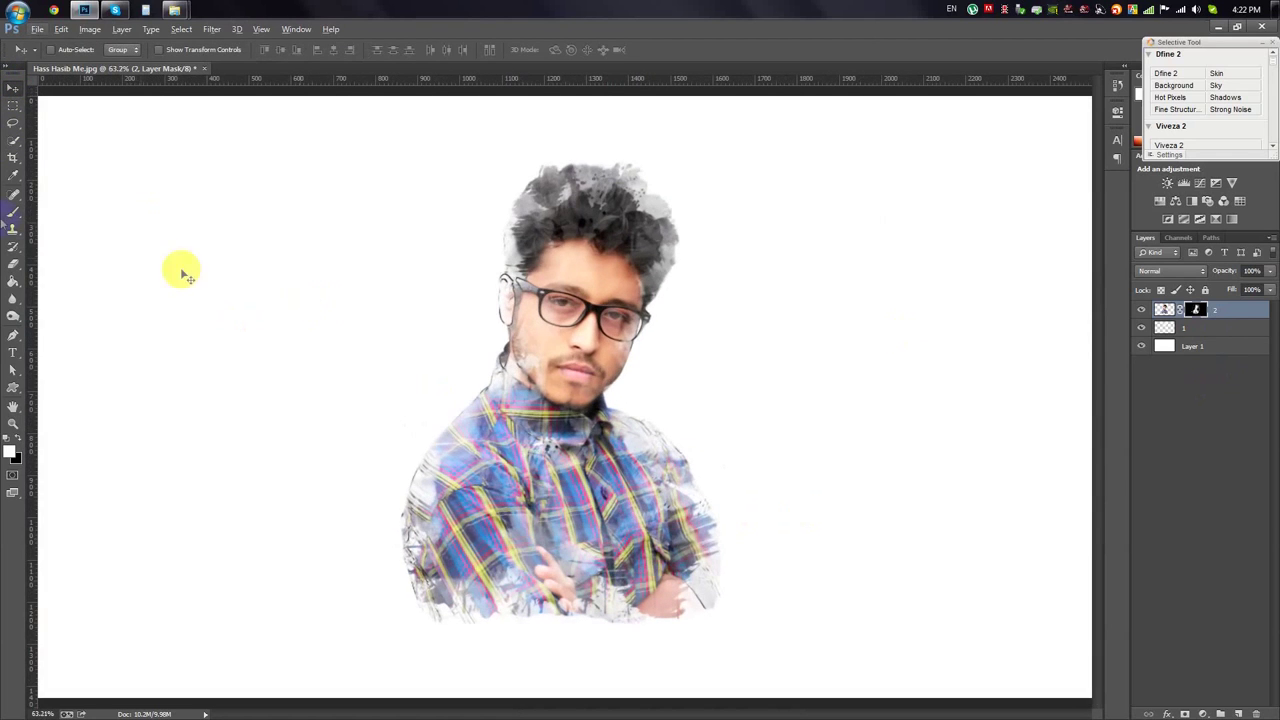
Add sketchy strokes along the hair edges, neck and lower-left shirt with a small hard round brush.
left_click(13, 212)
right_click(390, 280)
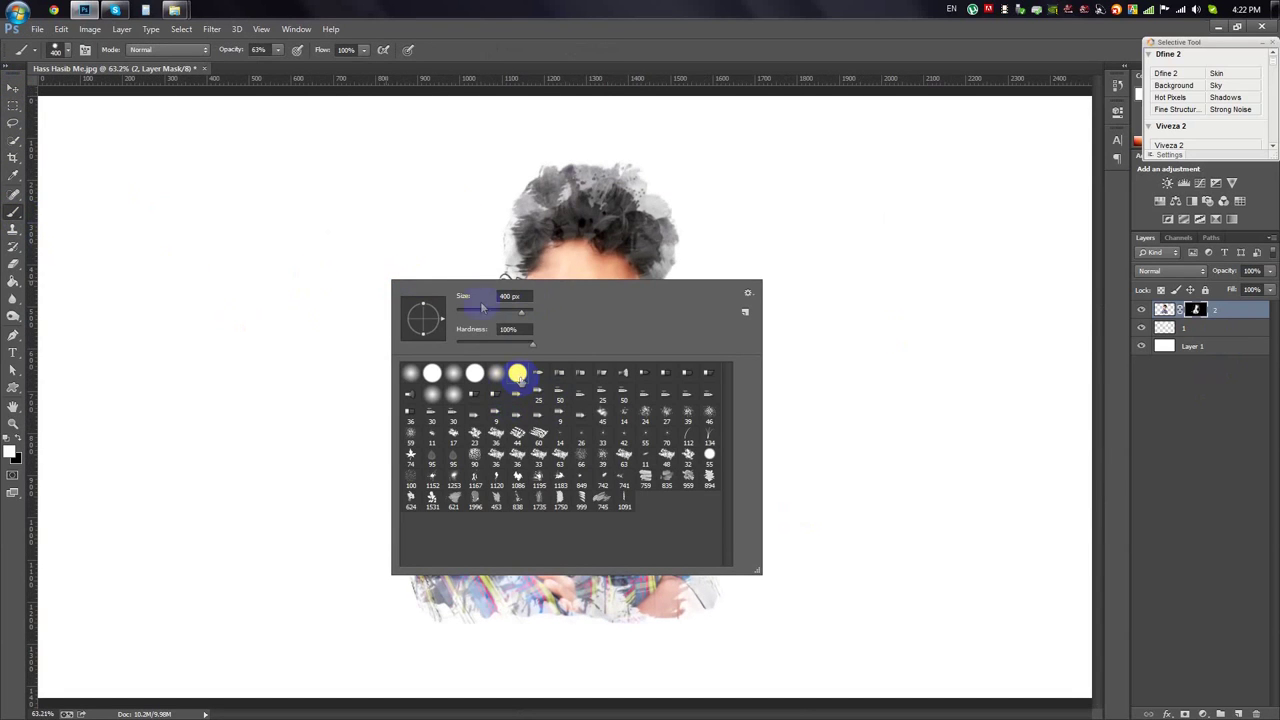
left_click(432, 220)
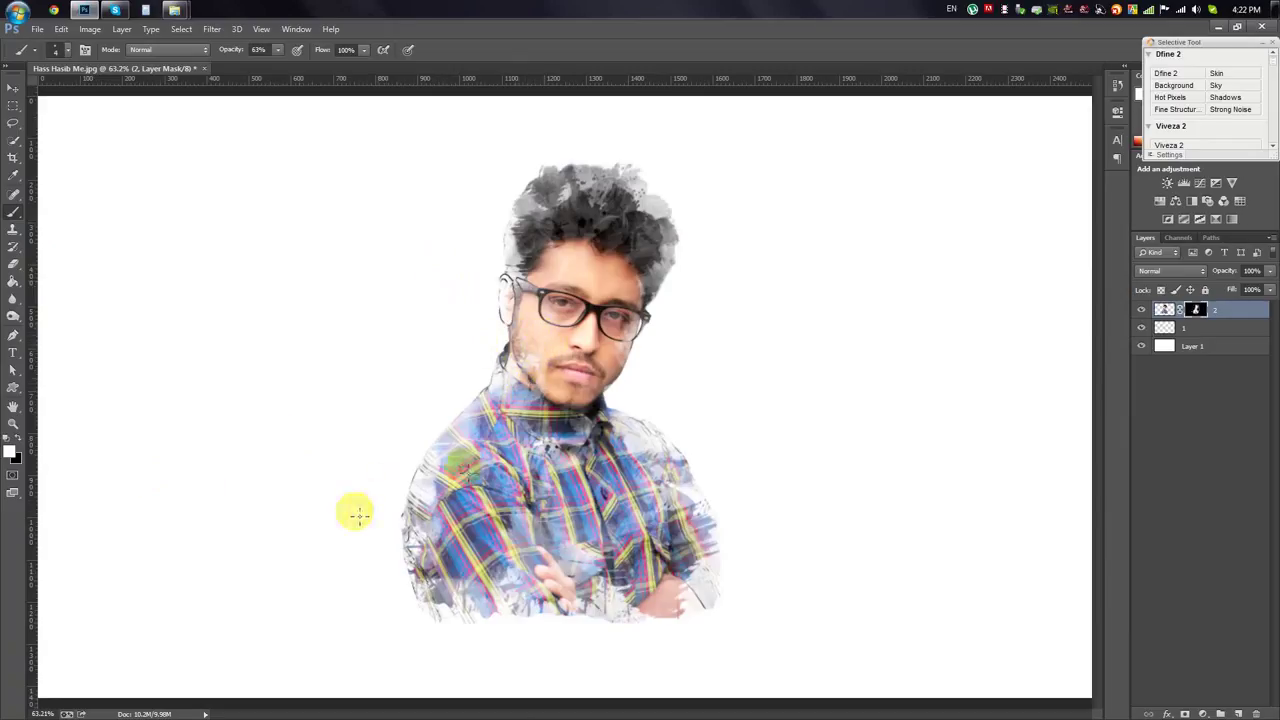
left_click(496, 377)
left_click_drag(491, 186, 590, 195)
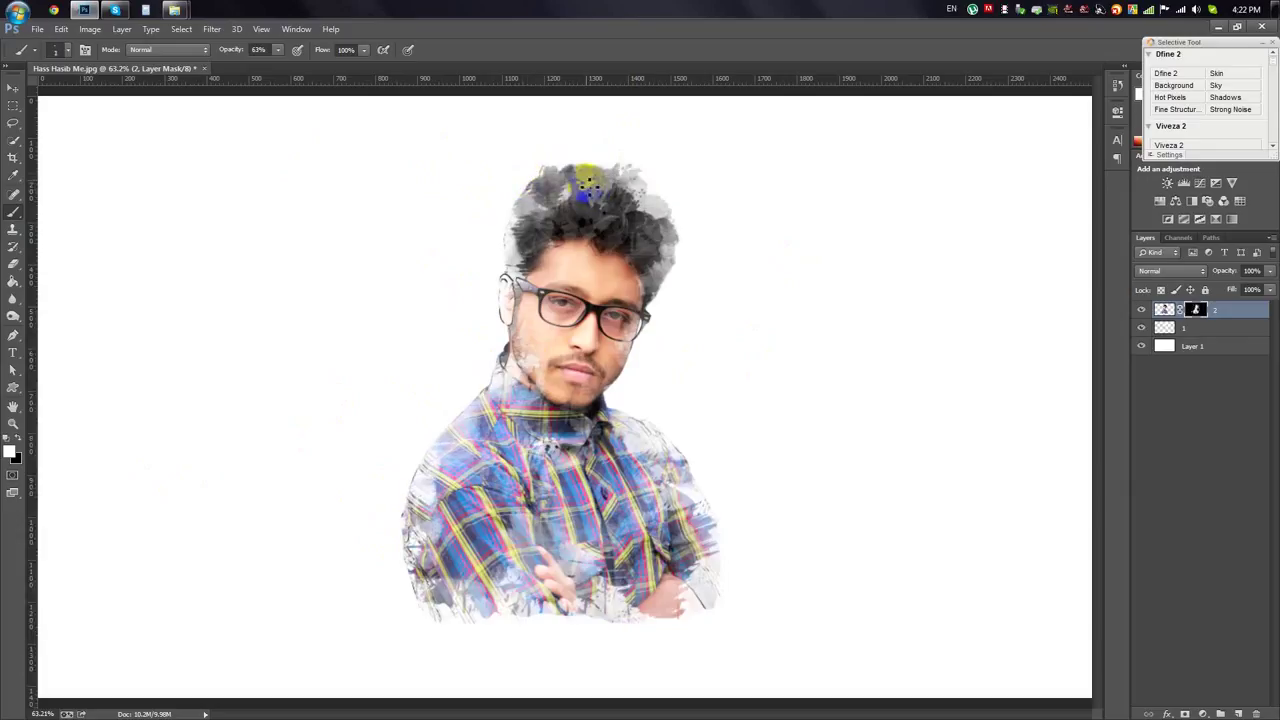
left_click(588, 150)
mouse_move(676, 146)
left_mouse_down()
mouse_move(680, 186)
mouse_move(666, 175)
left_mouse_up()
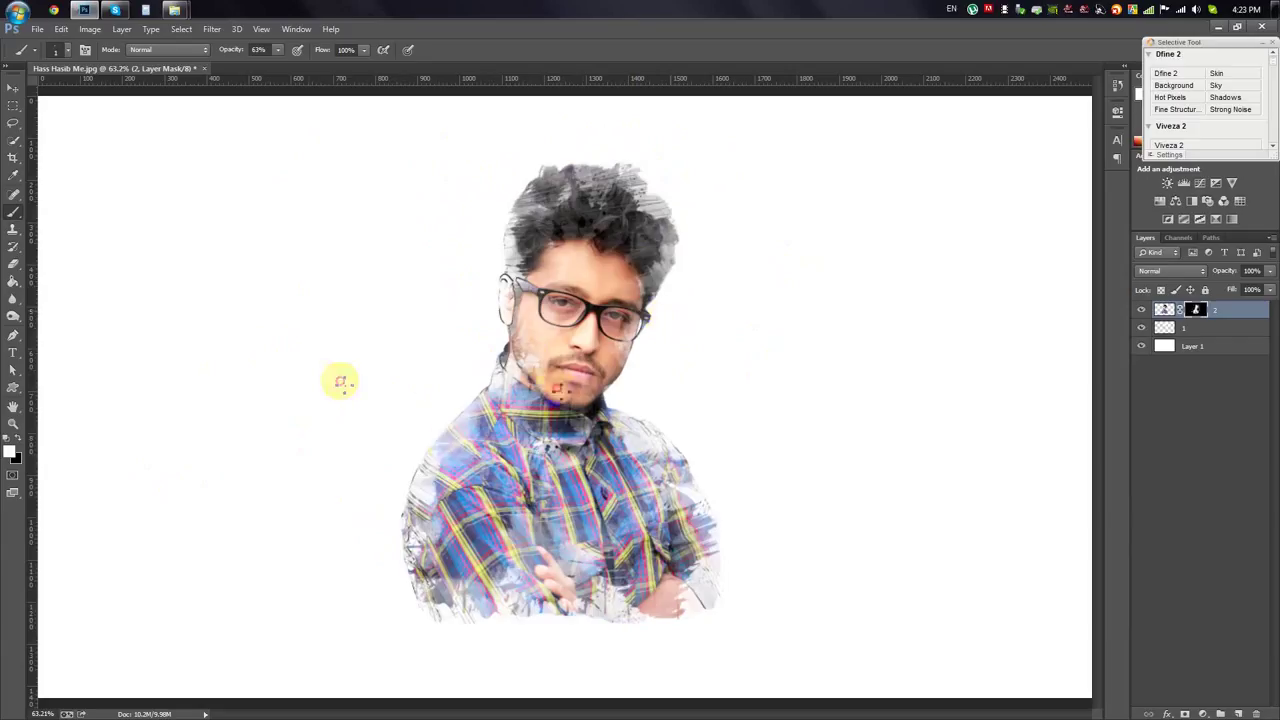
left_click(420, 590)
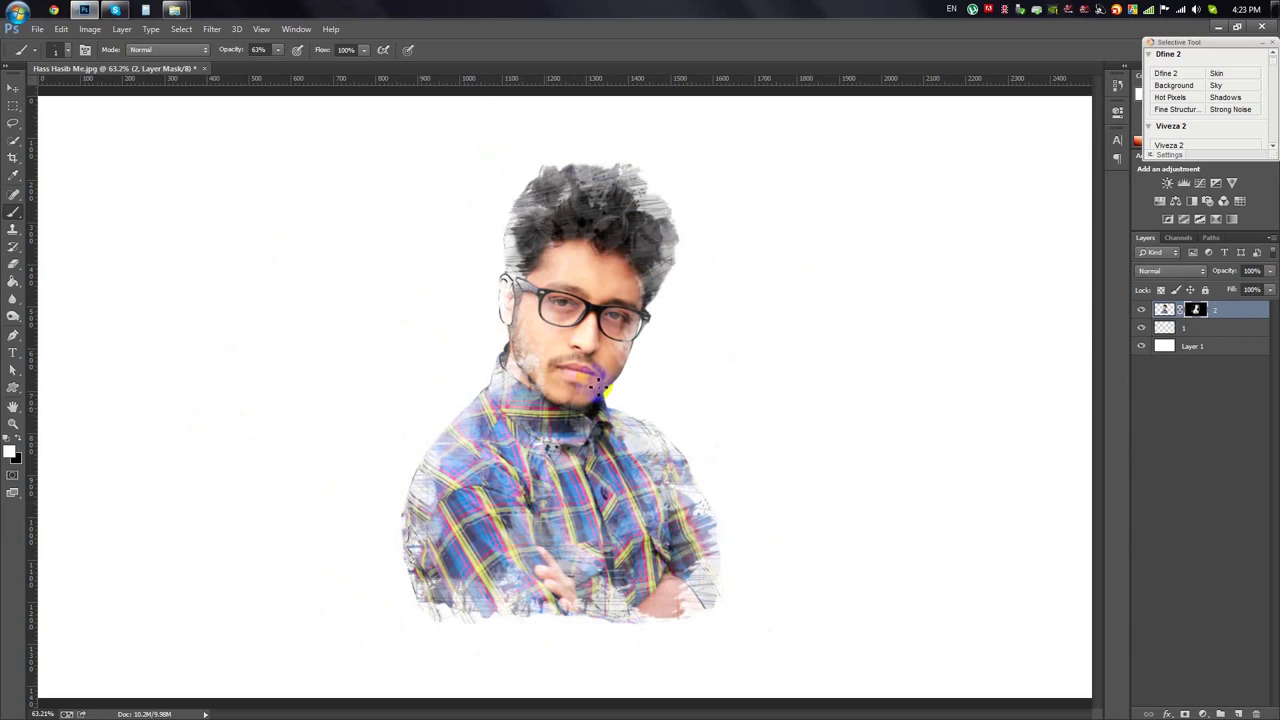
scroll(604, 360, "up", 2)
scroll(666, 389, "down", 2)
scroll(666, 389, "down", 1)
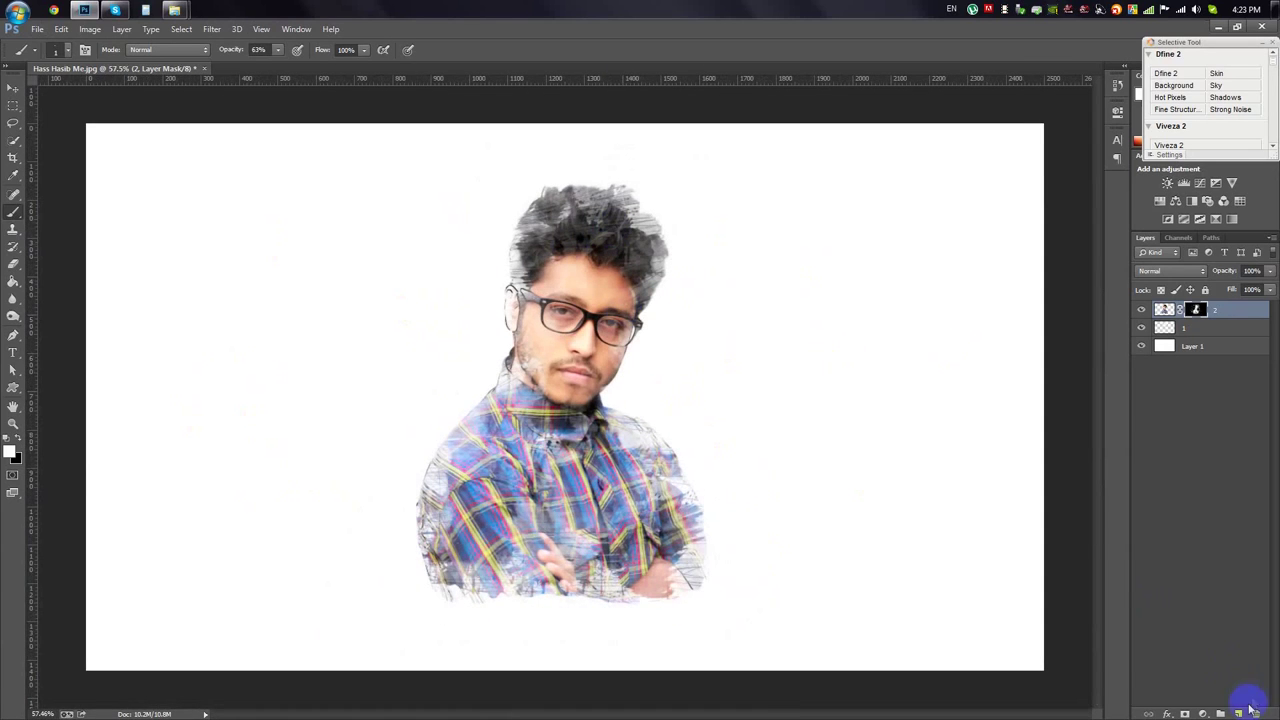
Add a new layer clipped to the portrait and paint a blue-purple stroke across the face and hair.
left_click(1238, 714)
right_click(1216, 316)
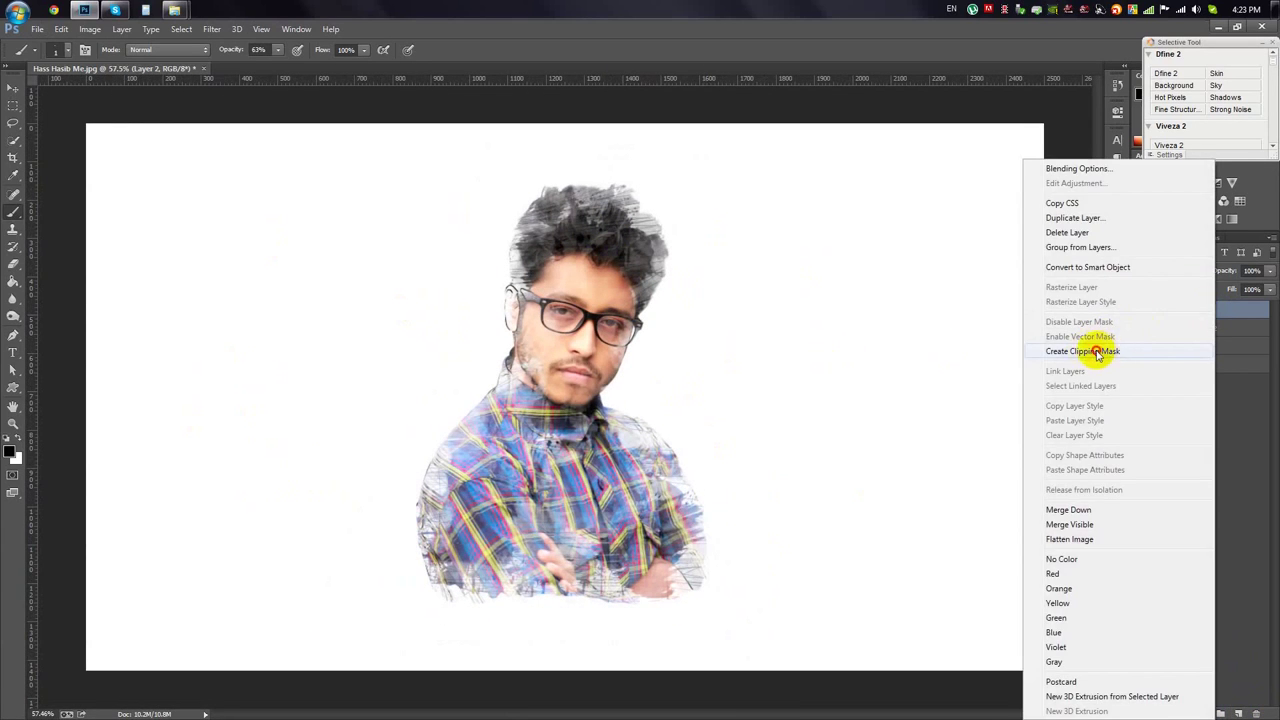
left_click(1097, 351)
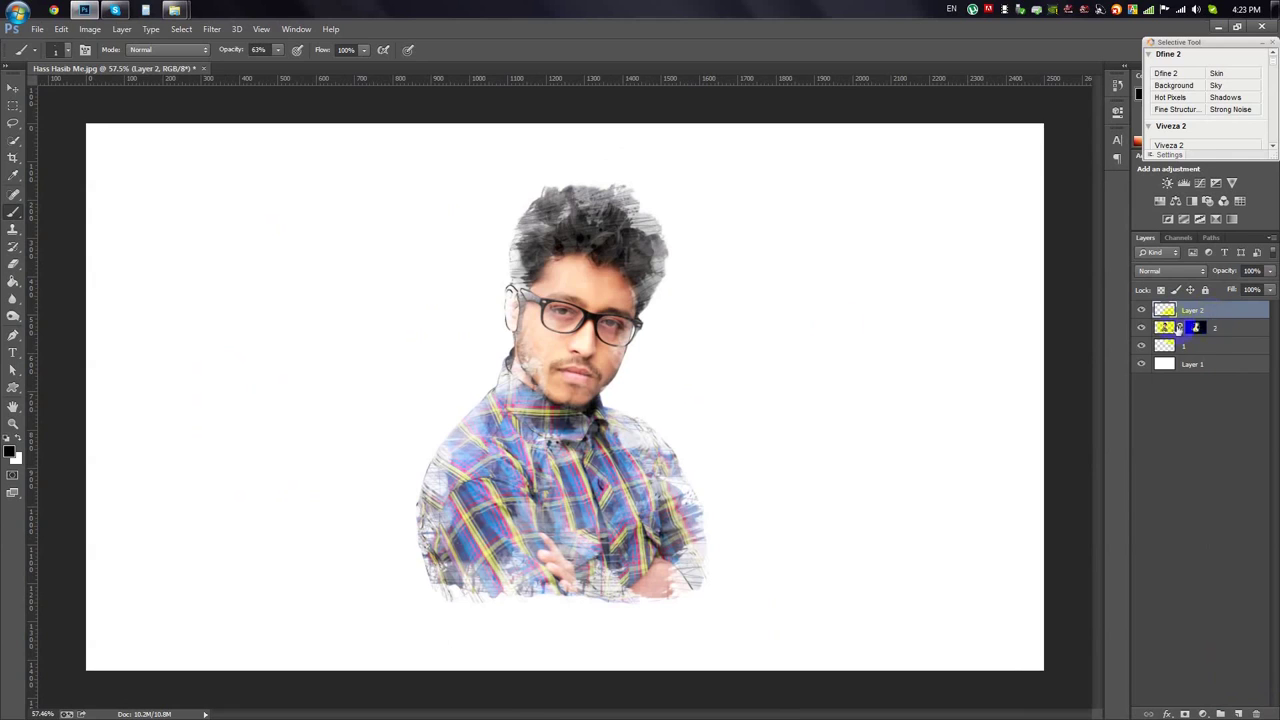
right_click(426, 314)
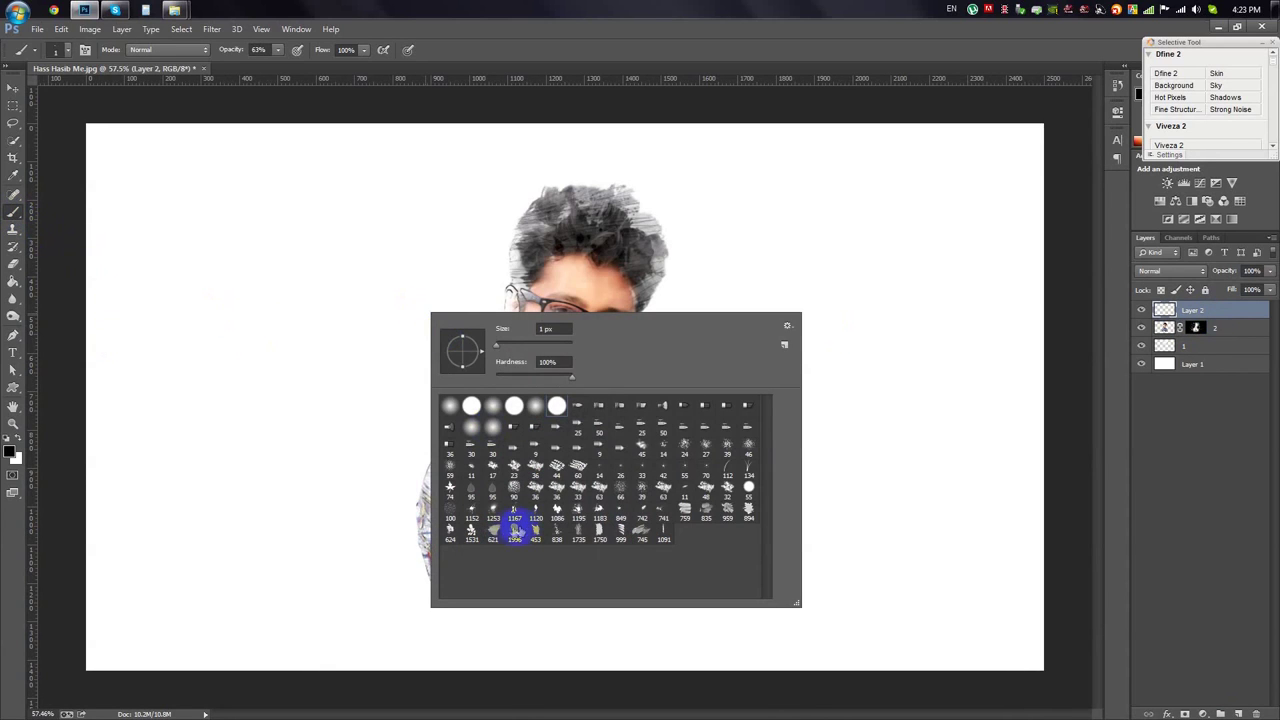
left_click(11, 452)
left_click(802, 180)
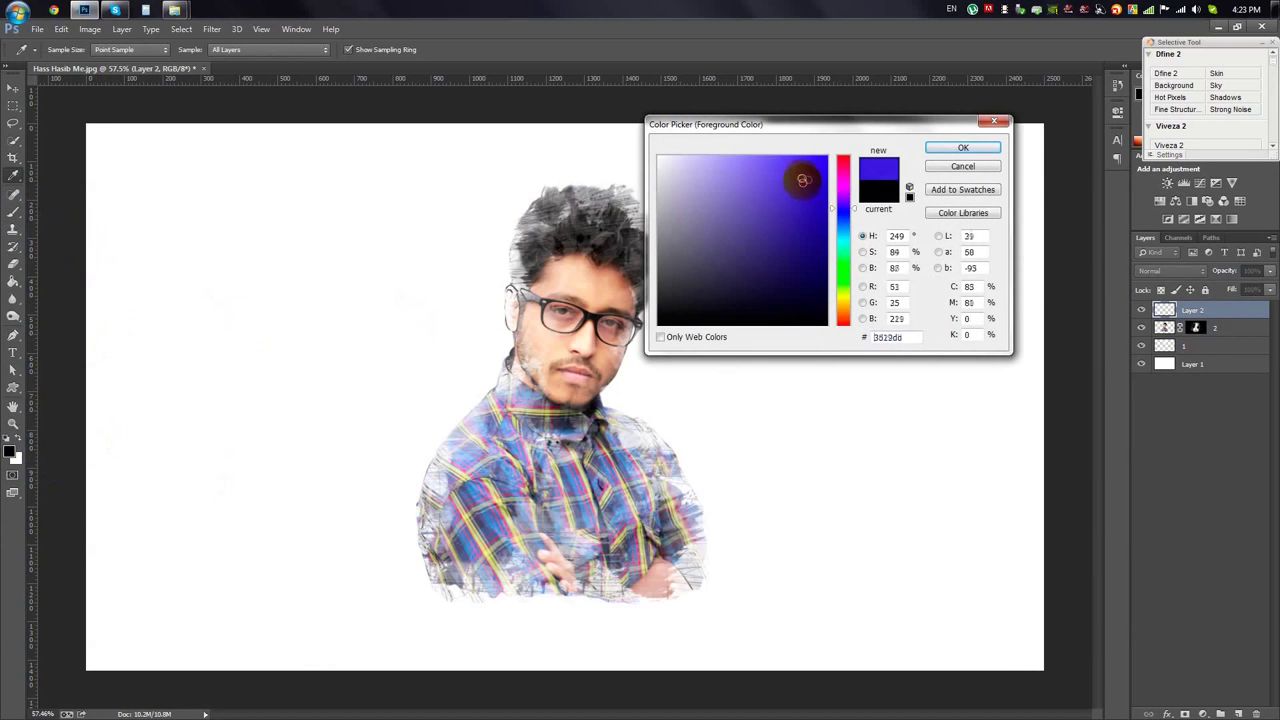
left_click(963, 147)
left_click_drag(643, 271, 652, 320)
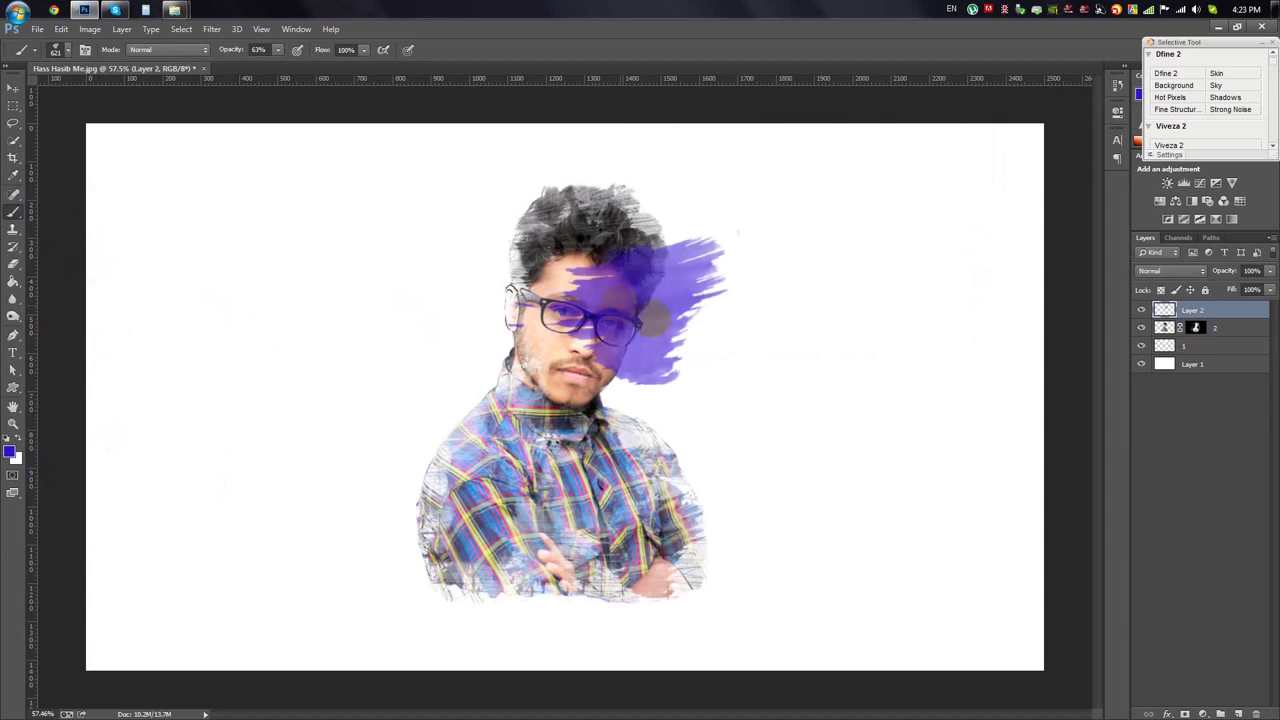
Clip the paint layer to the portrait below and set its blend mode to Color.
scroll(720, 445, "up", 2)
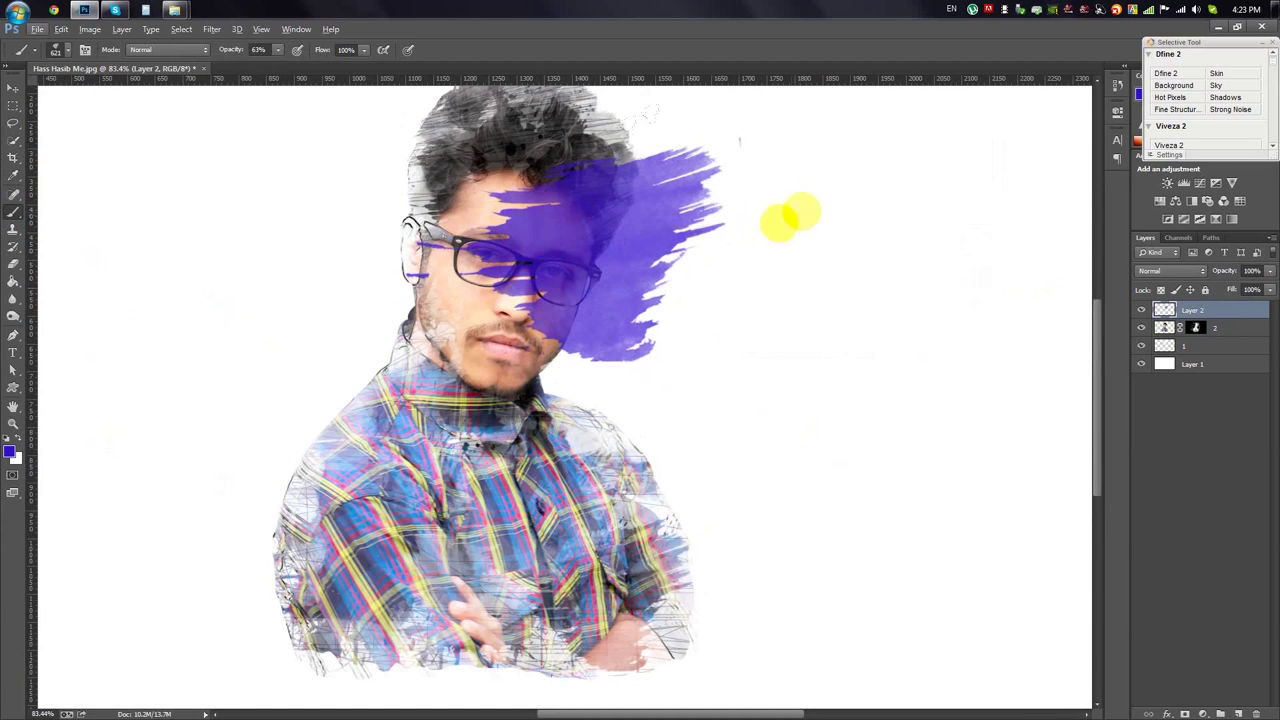
right_click(1195, 312)
left_click(1077, 350)
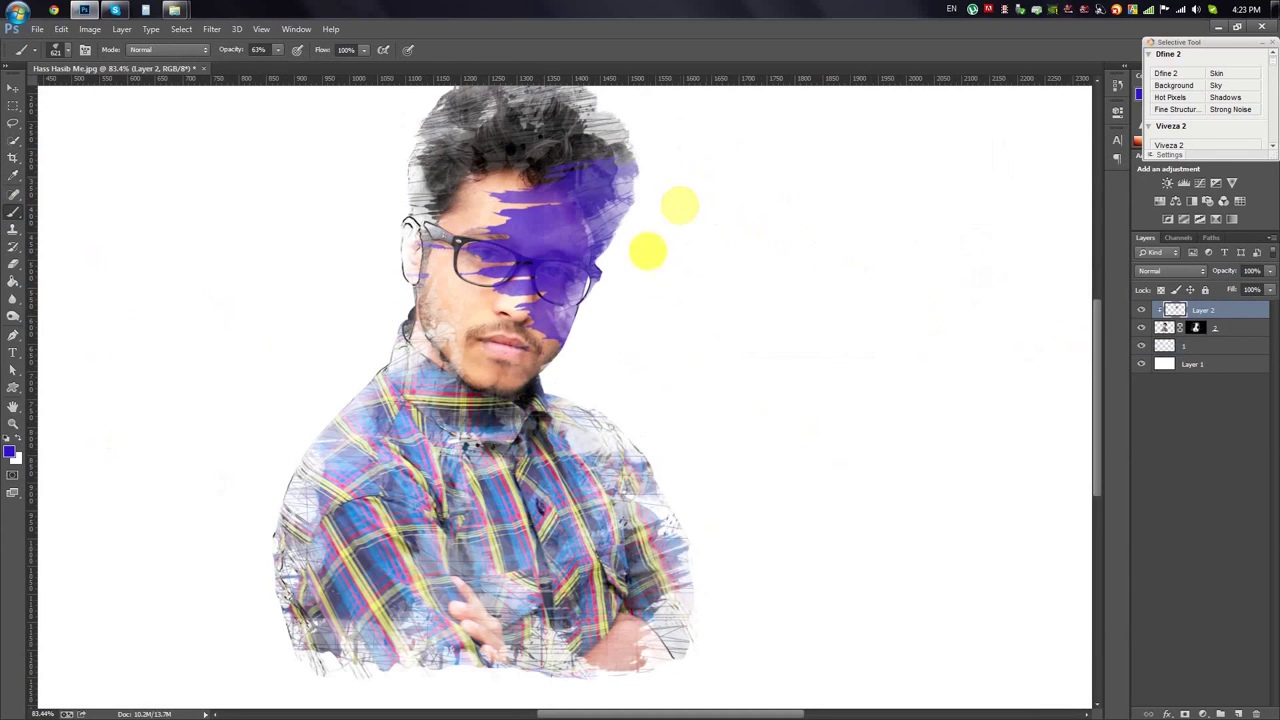
scroll(886, 277, "down", 1)
scroll(886, 277, "down", 1)
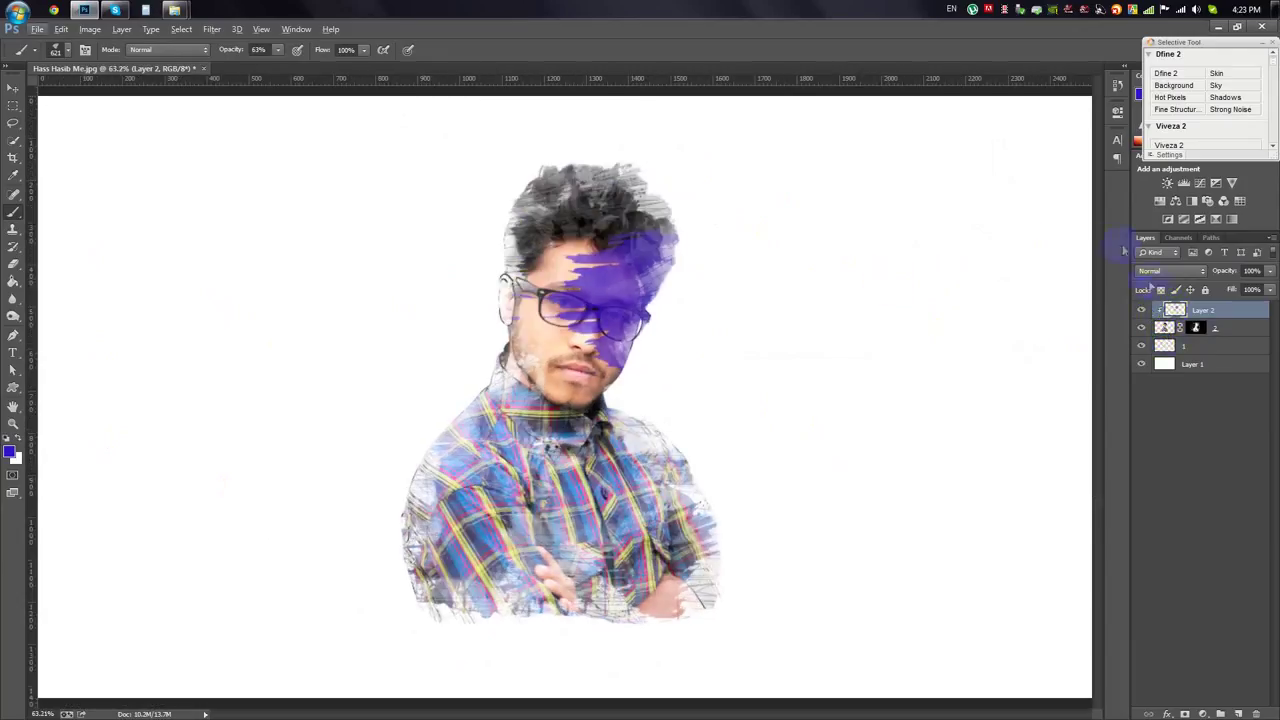
left_click(1165, 271)
left_click(1143, 605)
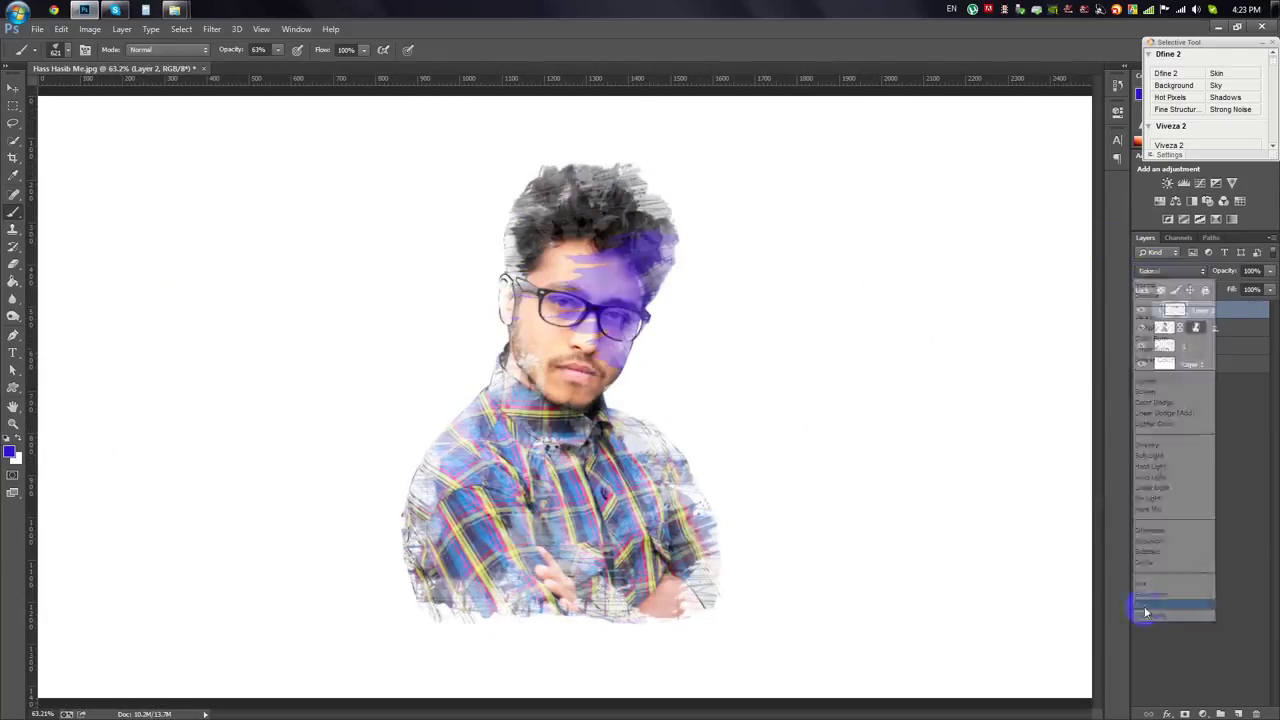
Pick pink, then yellow as the paint colour, and reduce the brush size.
left_click(11, 455)
left_click(843, 172)
left_click(953, 148)
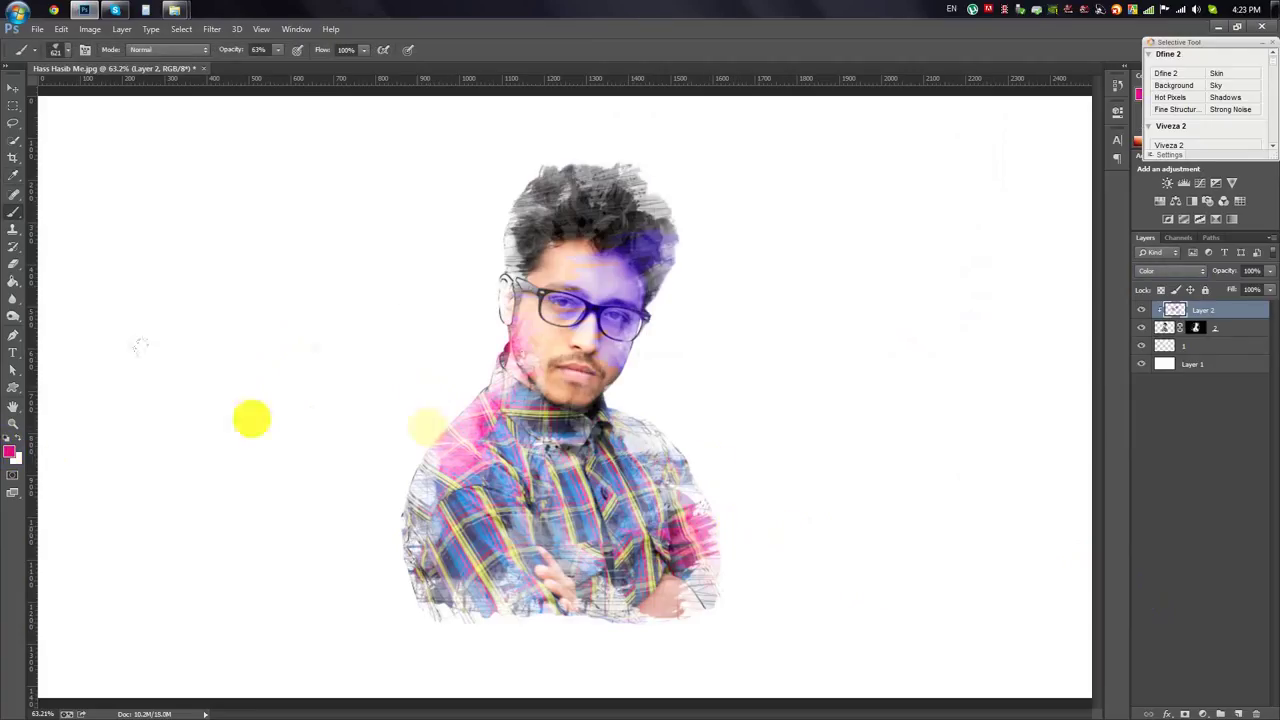
left_click(11, 453)
left_click(844, 300)
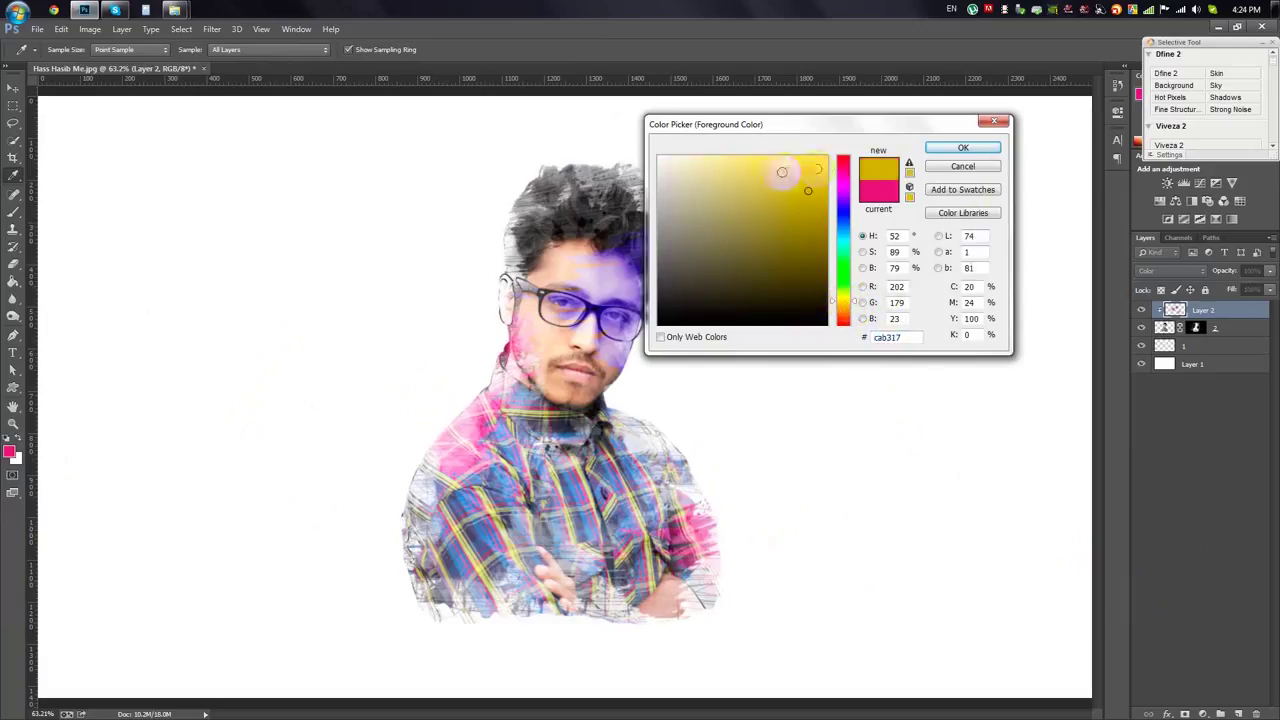
left_click(962, 148)
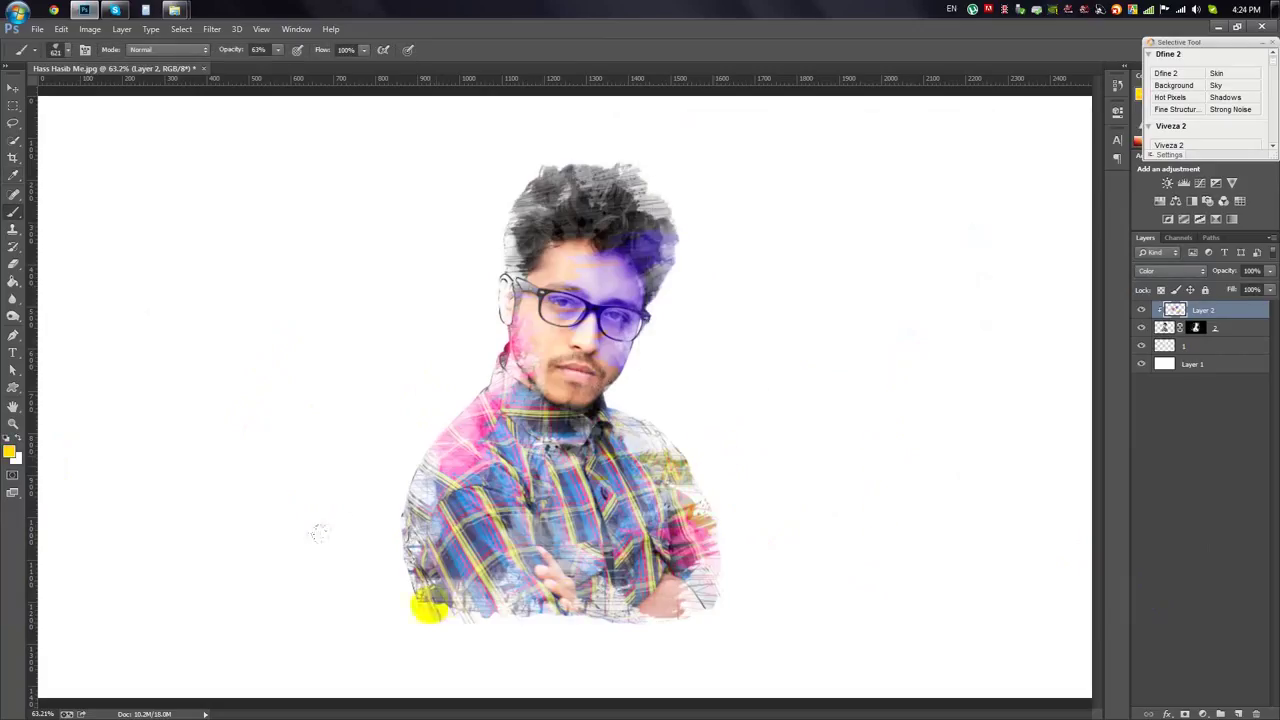
right_click(790, 430)
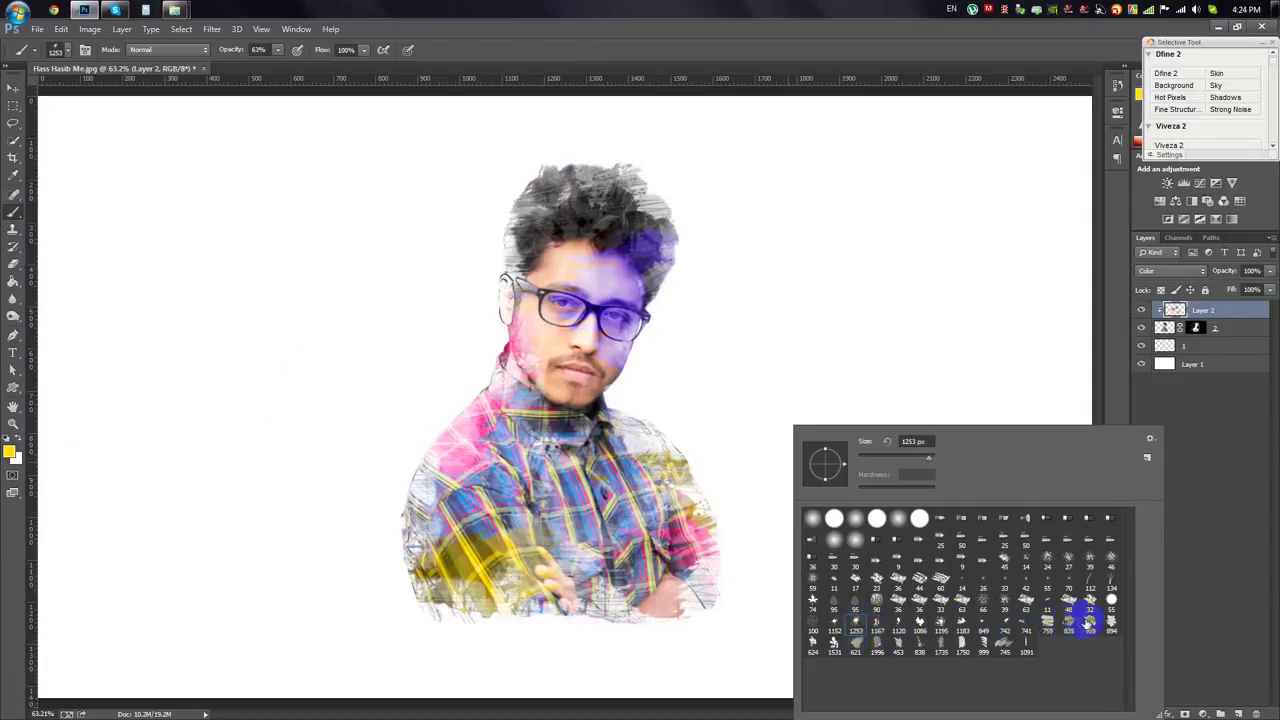
left_click_drag(920, 463, 916, 463)
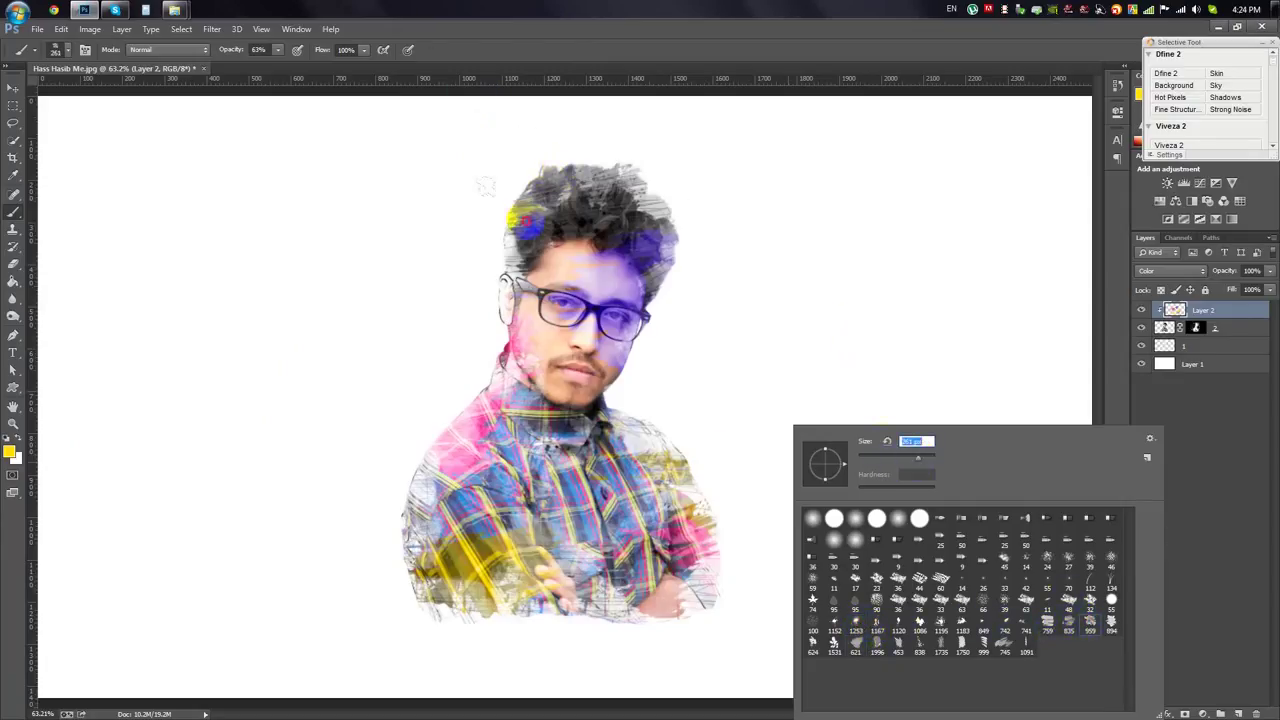
key("Return")
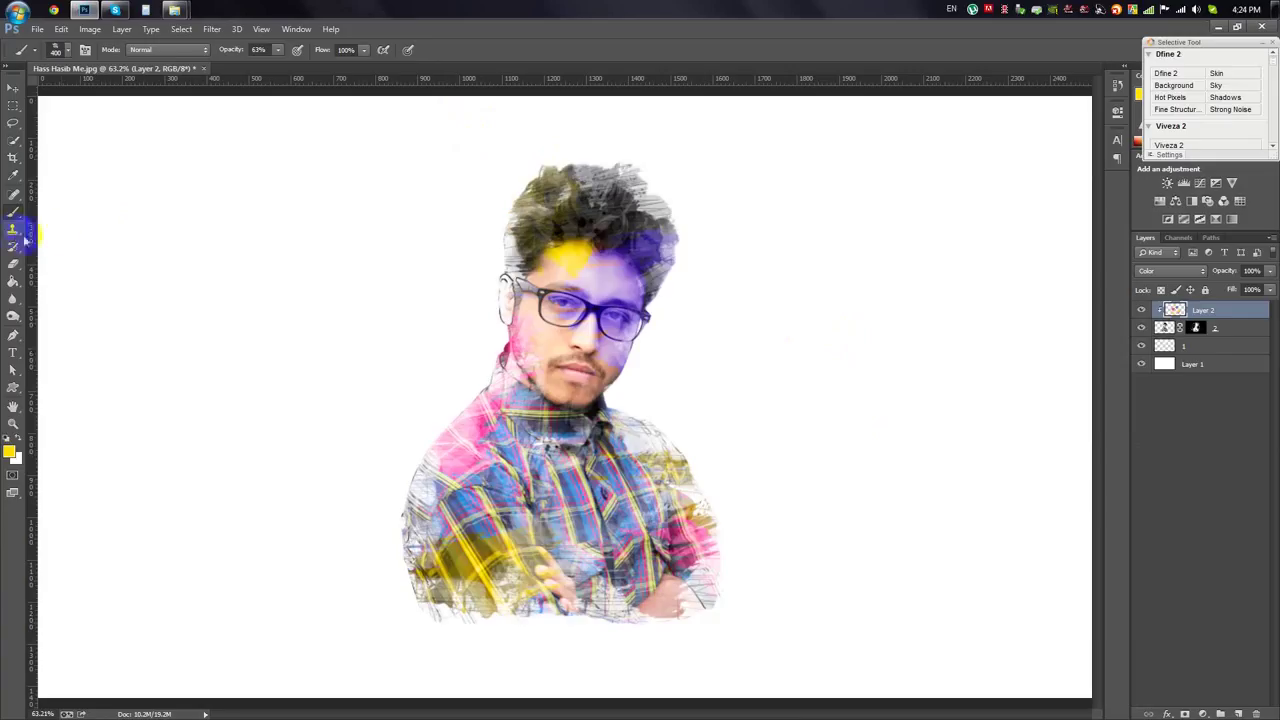
Paint cyan over the beard, chin and neck.
left_click(12, 451)
left_click(843, 240)
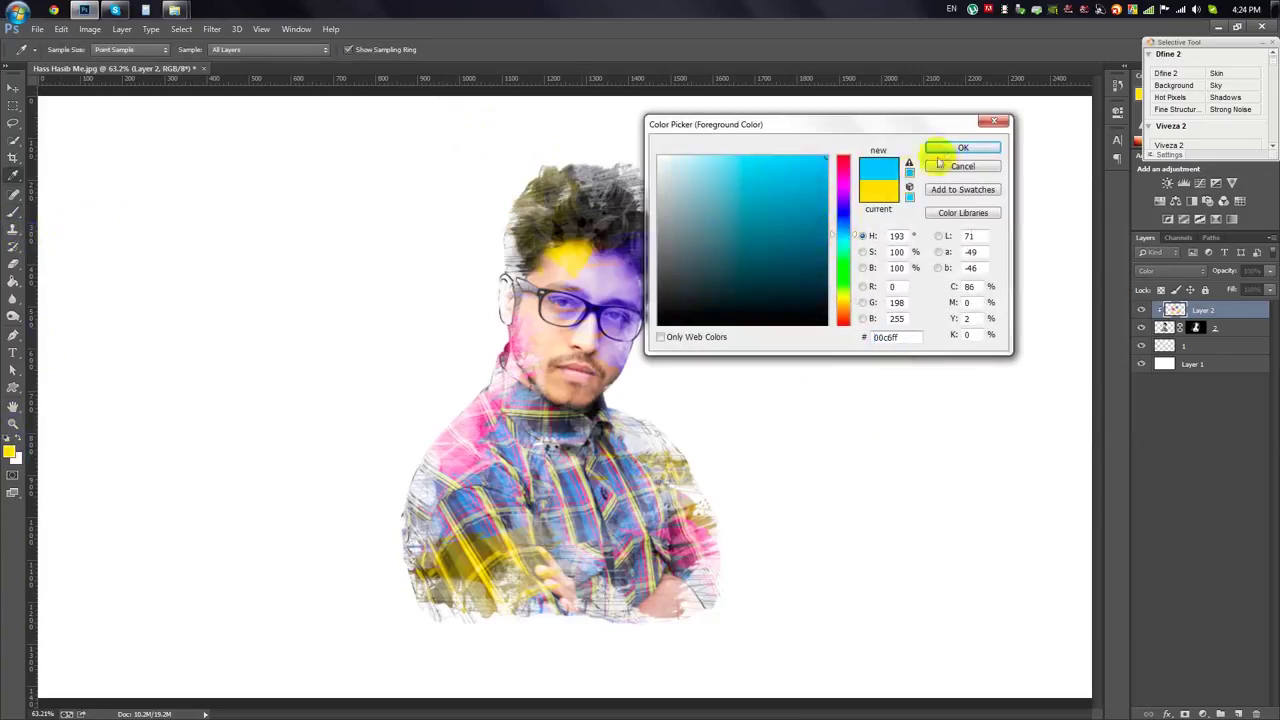
left_click(968, 134)
left_click_drag(530, 355, 580, 430)
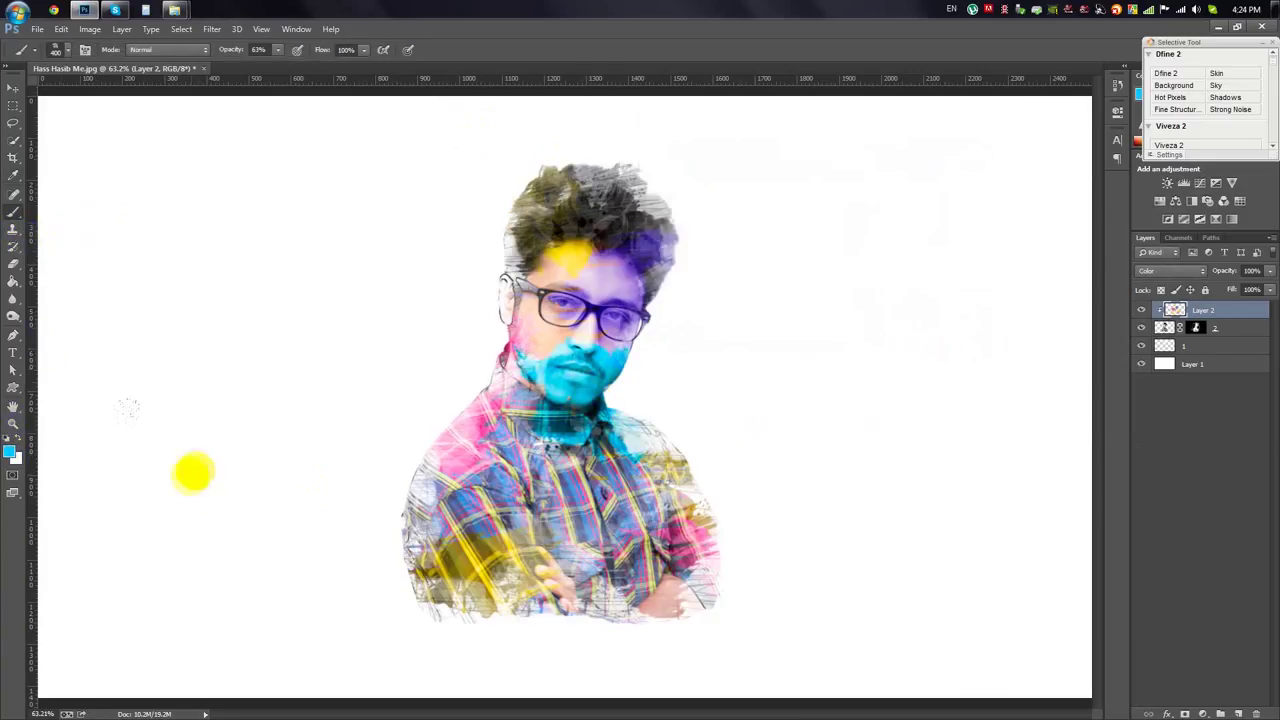
key("ctrl+alt+z")
key("ctrl+alt+z")
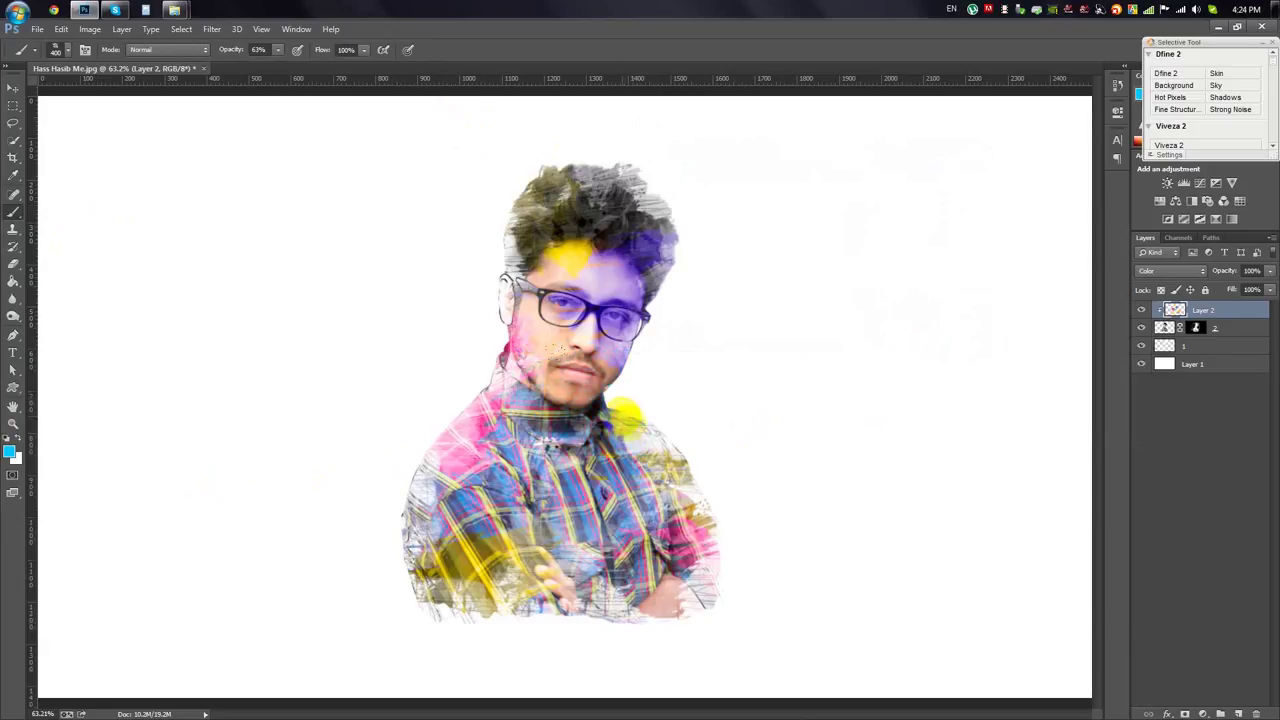
key("ctrl+shift+z")
key("ctrl+shift+z")
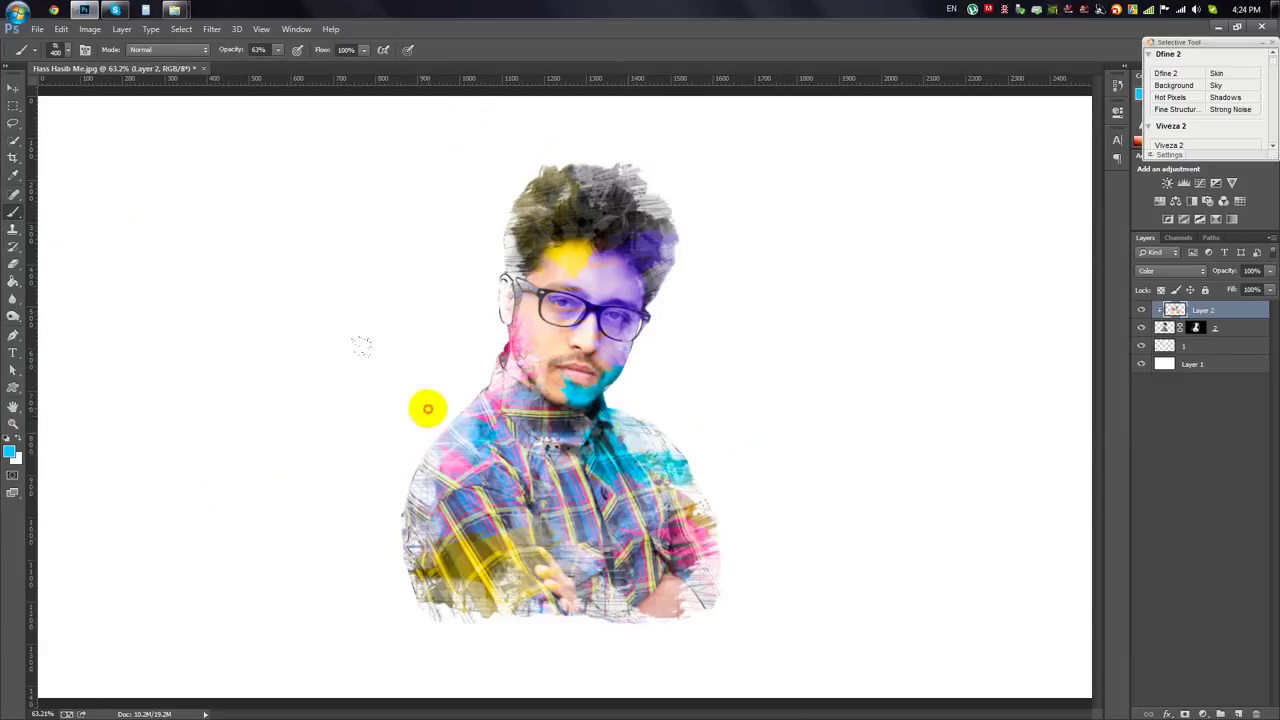
Paint purple over the shirt and chest.
left_click(10, 452)
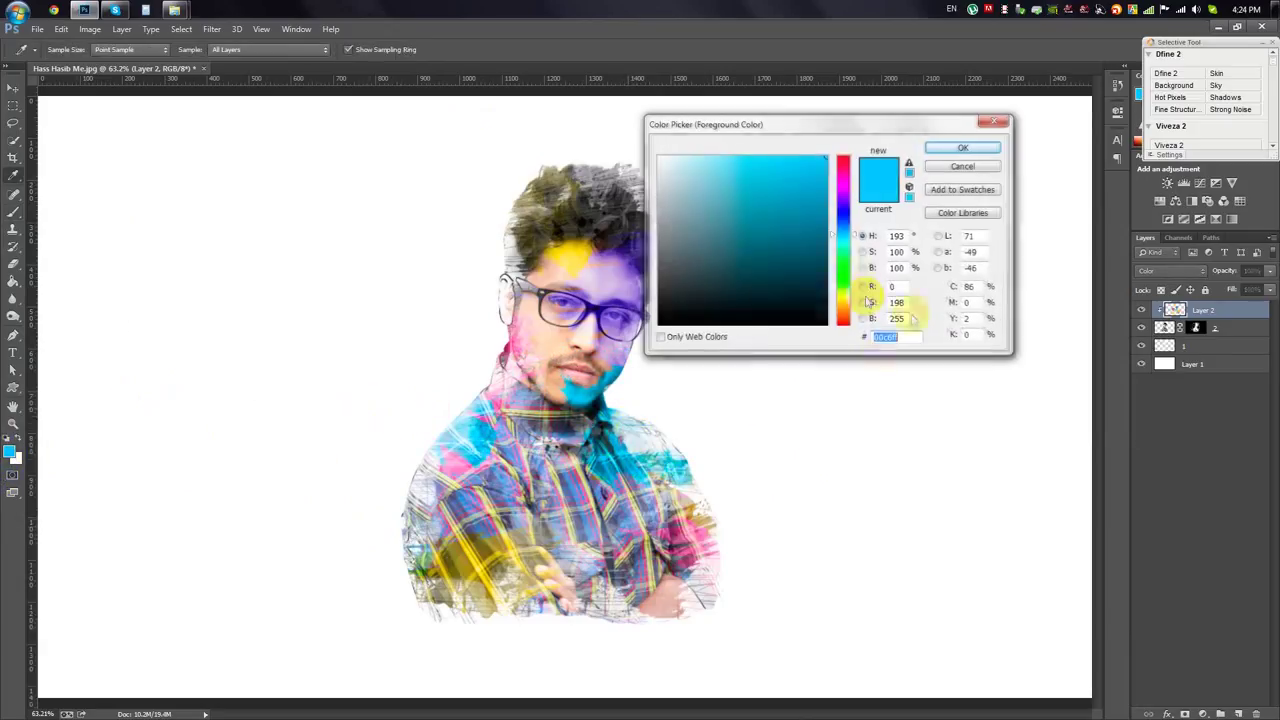
left_click(845, 204)
left_click(962, 147)
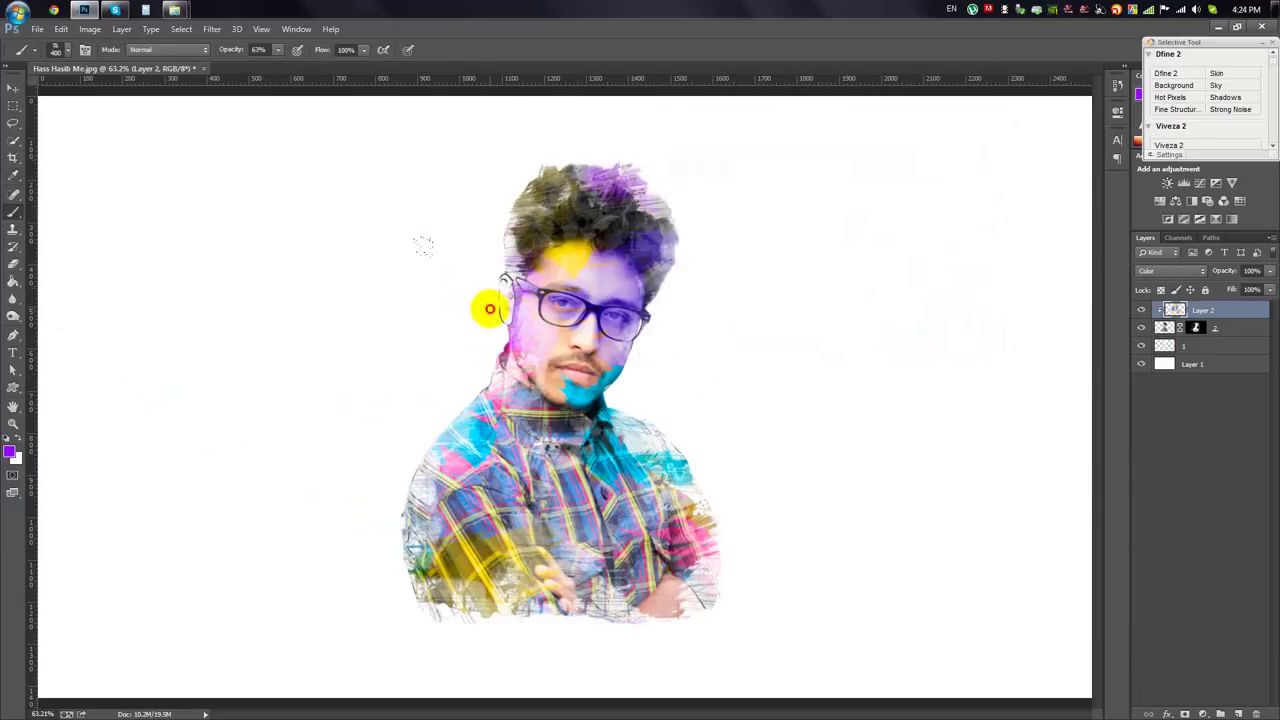
left_click(567, 598)
left_click_drag(567, 510, 776, 592)
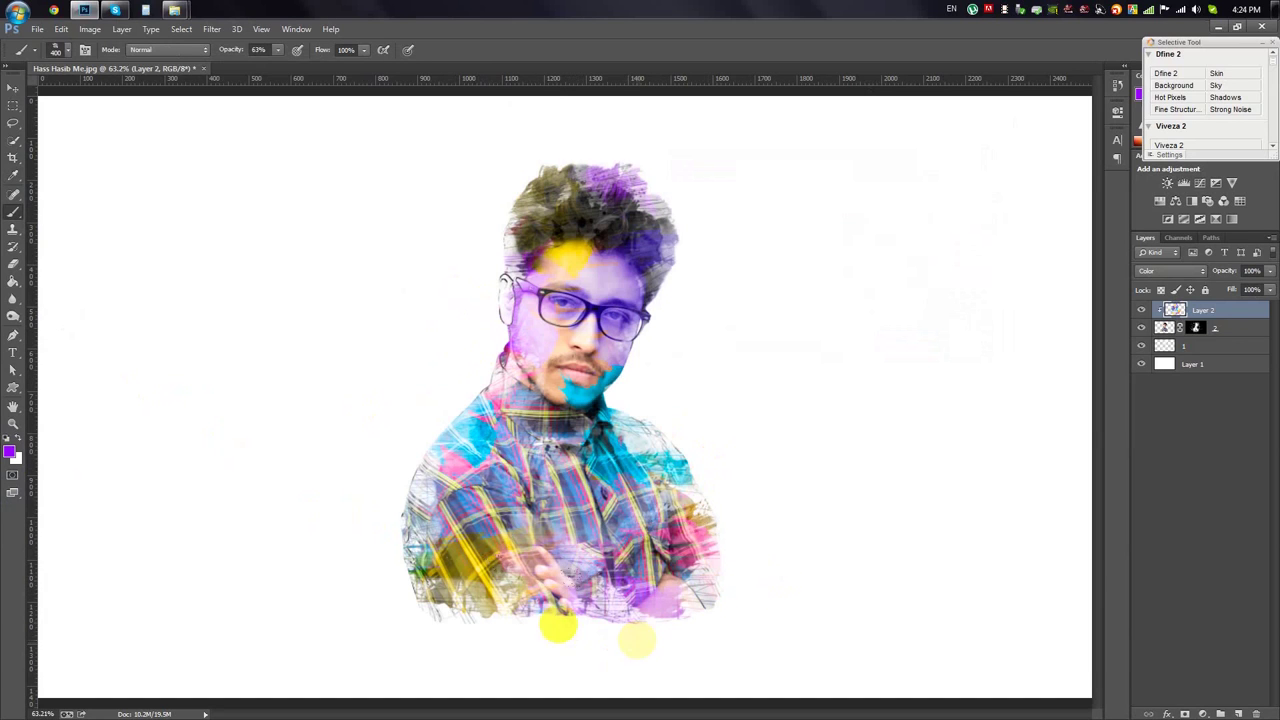
Paint orange-red on the left side of the shirt and across the hair.
left_click(11, 452)
mouse_move(843, 310)
left_mouse_down()
mouse_move(851, 337)
mouse_move(843, 318)
left_mouse_up()
left_click(963, 147)
right_click(578, 630)
left_click(10, 455)
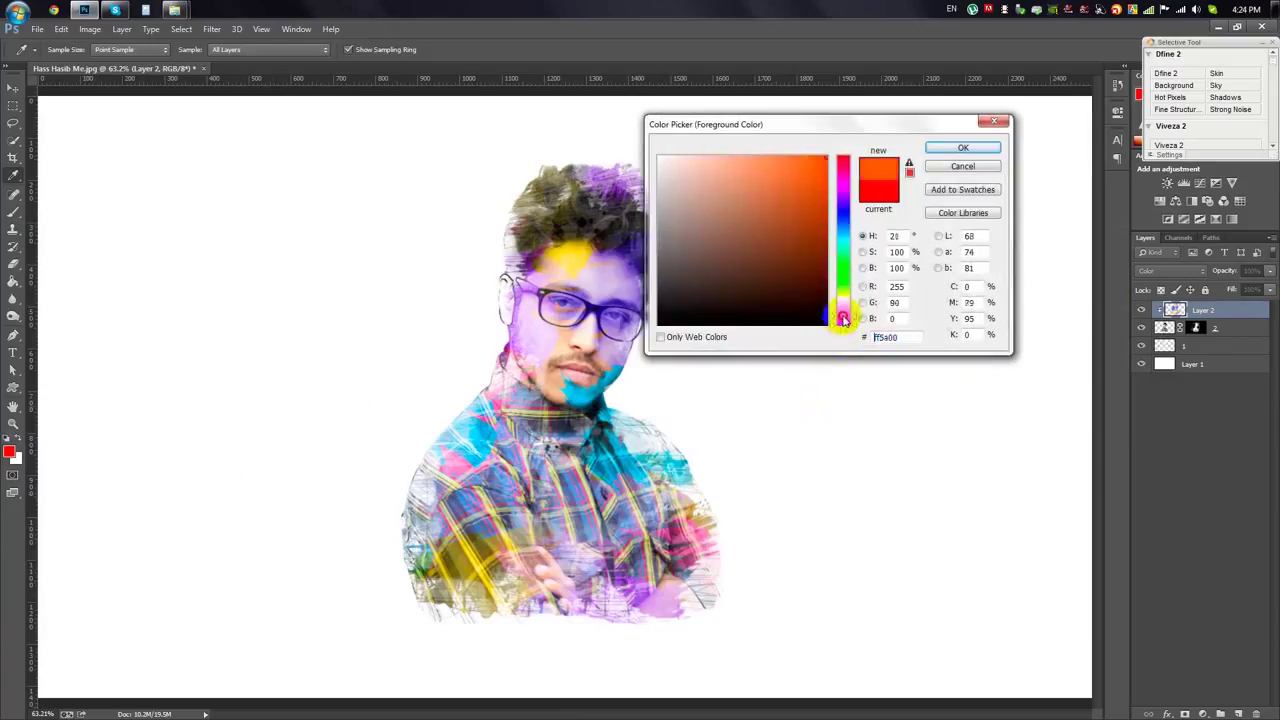
left_click(978, 143)
left_click_drag(445, 540, 412, 495)
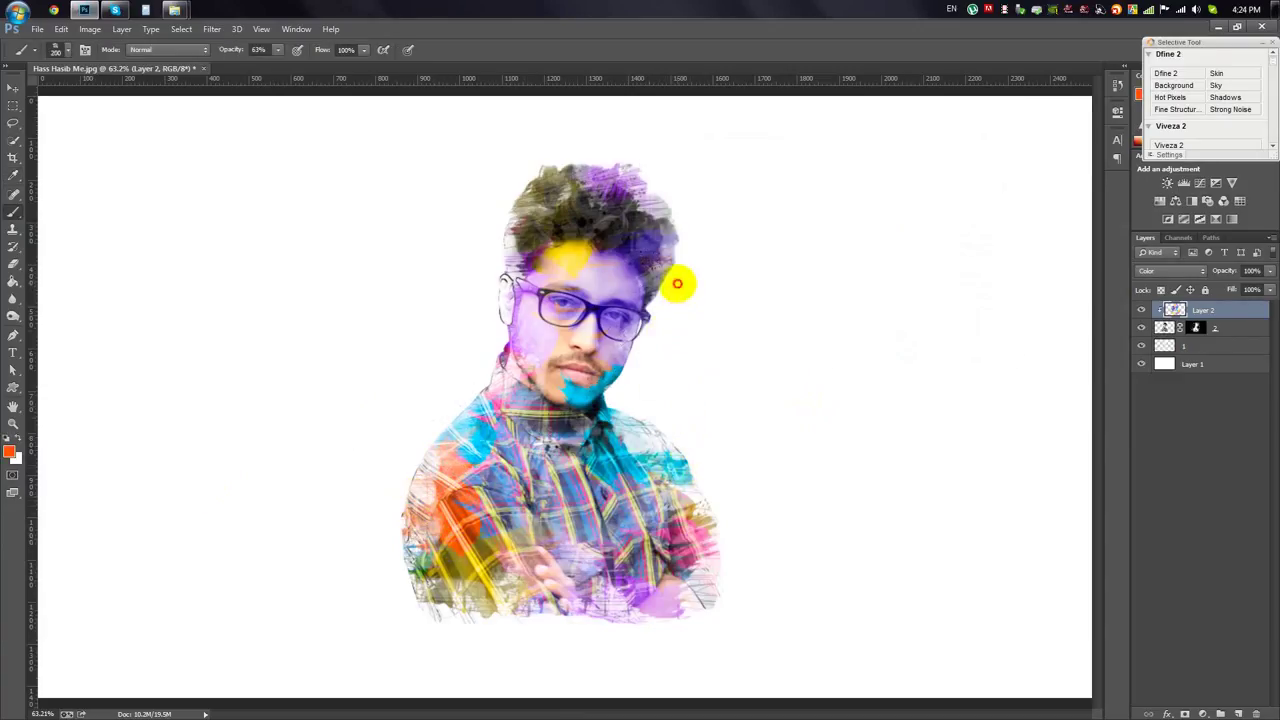
mouse_move(677, 284)
left_mouse_down()
mouse_move(517, 164)
mouse_move(602, 172)
left_mouse_up()
left_click_drag(680, 398, 624, 426)
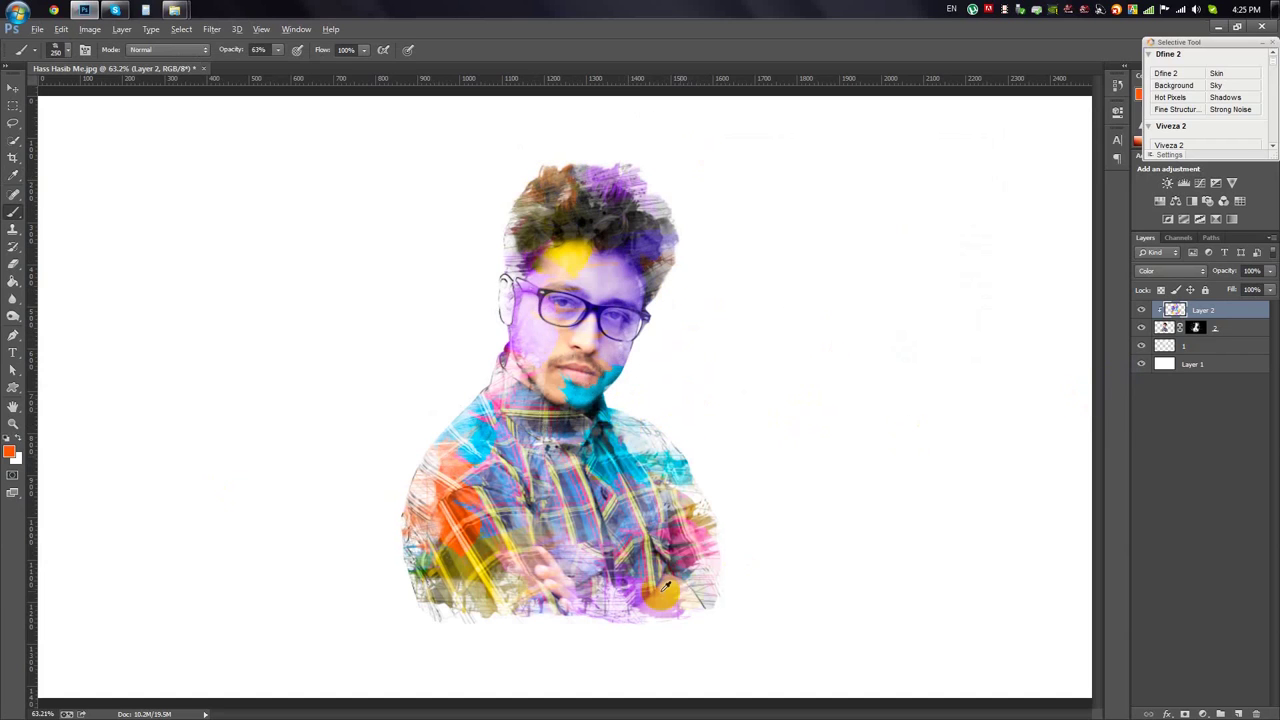
Add a new empty layer above the white background Layer 1.
scroll(690, 588, "up", 2)
left_click(1190, 345)
left_click(1187, 366, "shift")
left_click(1238, 713)
left_click(13, 212)
right_click(252, 266)
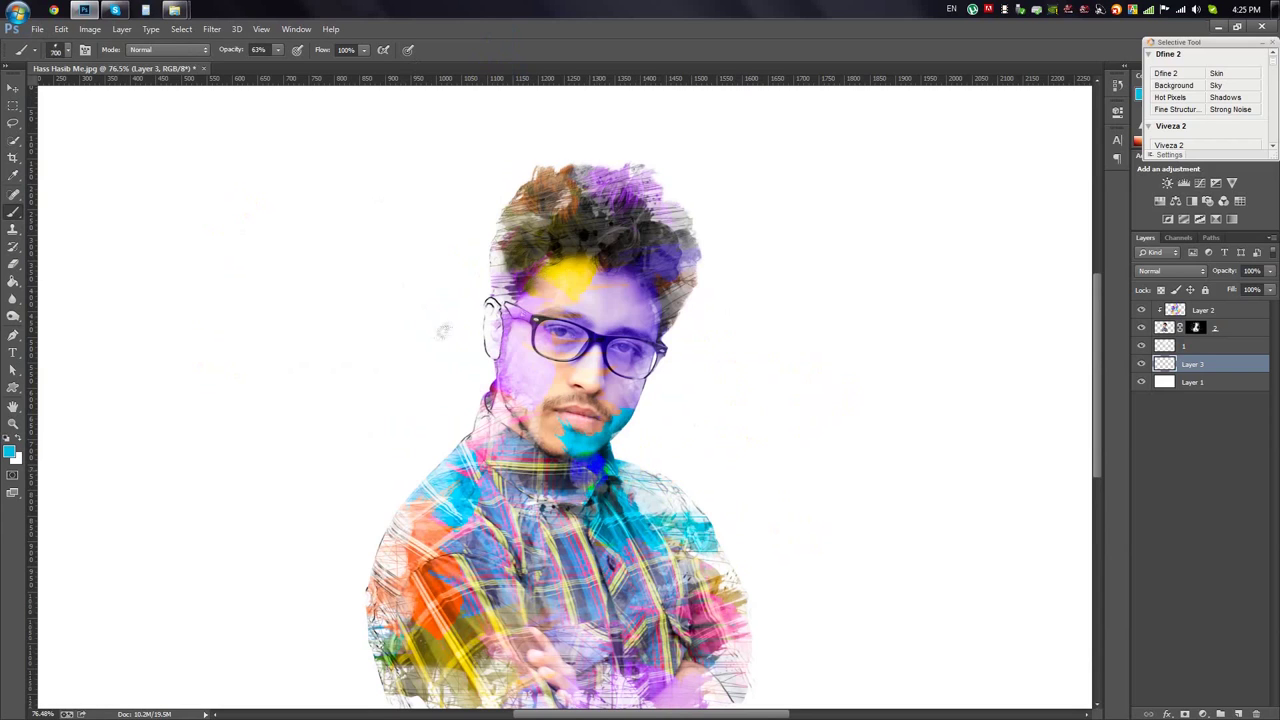
Spatter cyan beside the neck and chin and yellow drips below the portrait on Layer 3.
left_click_drag(650, 405, 590, 478)
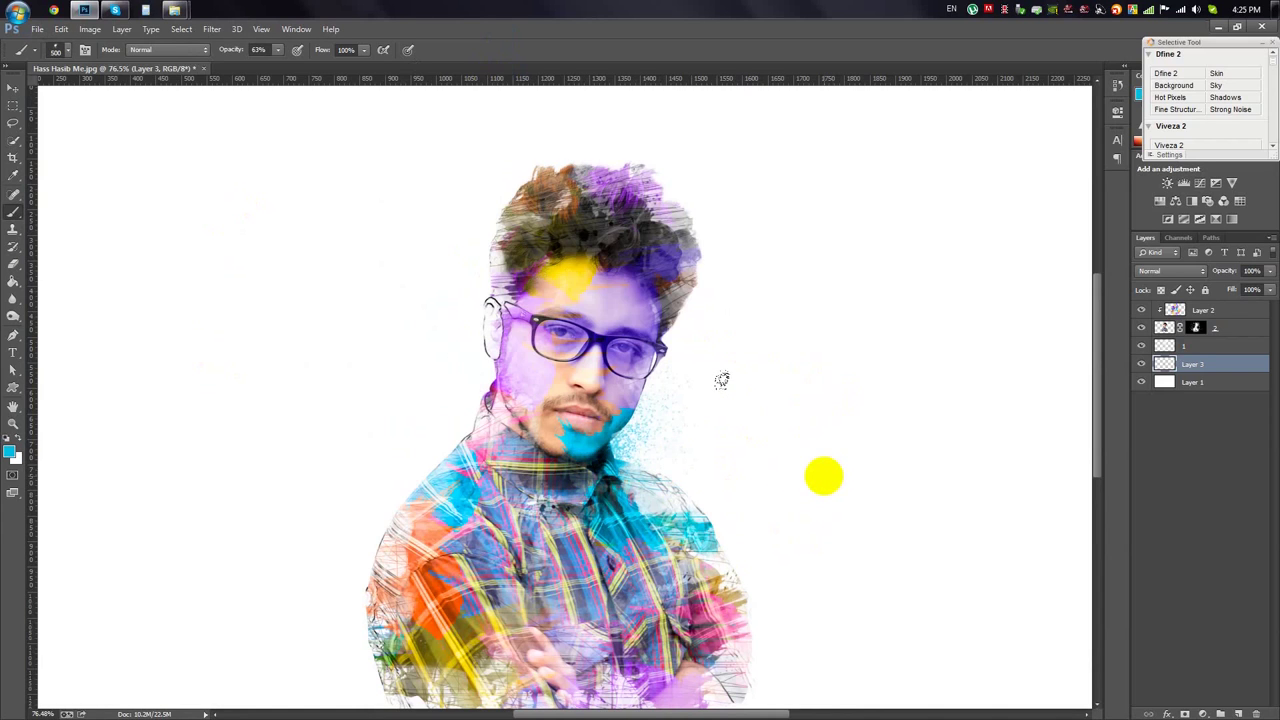
scroll(707, 375, "down", 2)
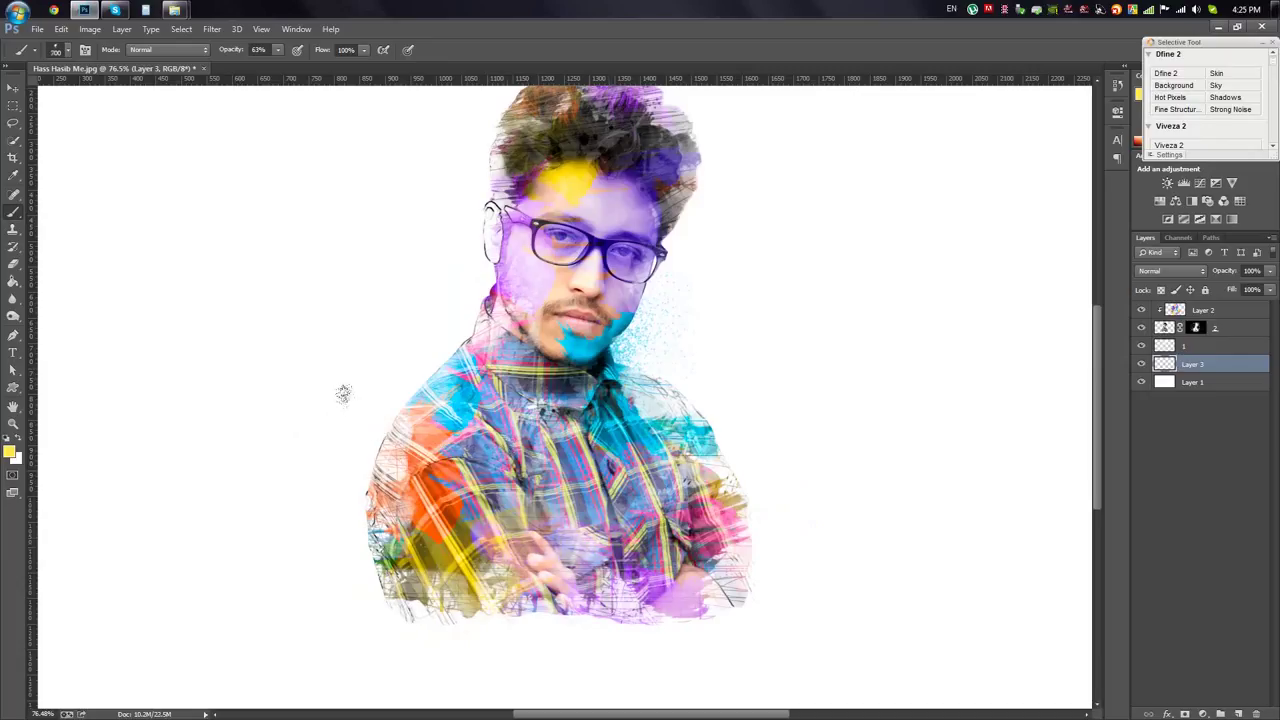
left_click_drag(832, 531, 791, 523)
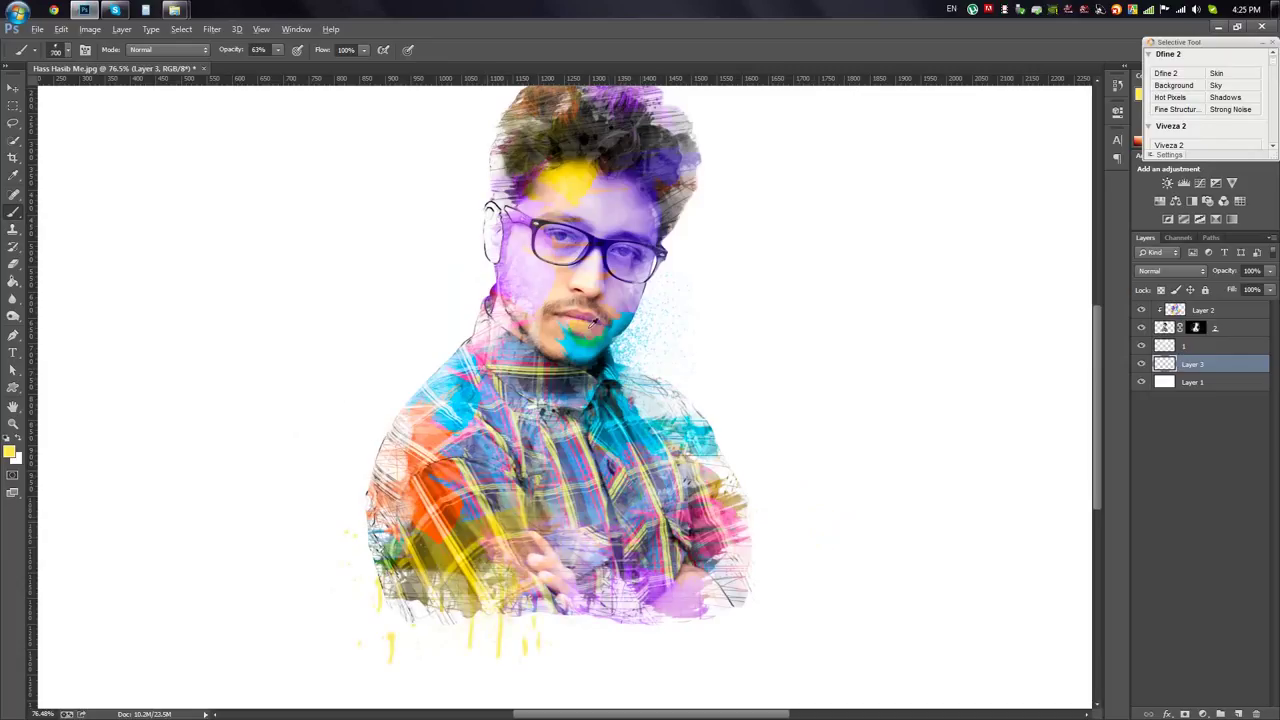
Sample a pinkish purple from the cheek and choose a splatter brush.
left_click(509, 298, "alt")
left_click(888, 390)
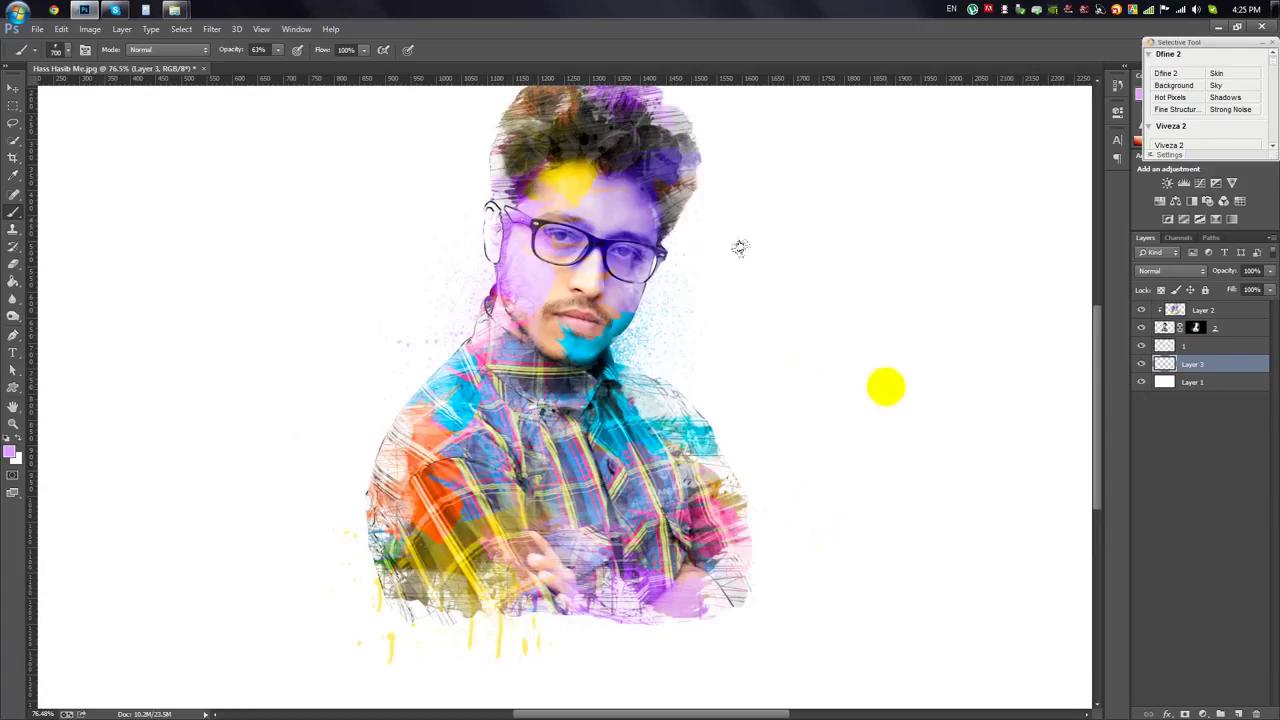
scroll(740, 247, "down", 1)
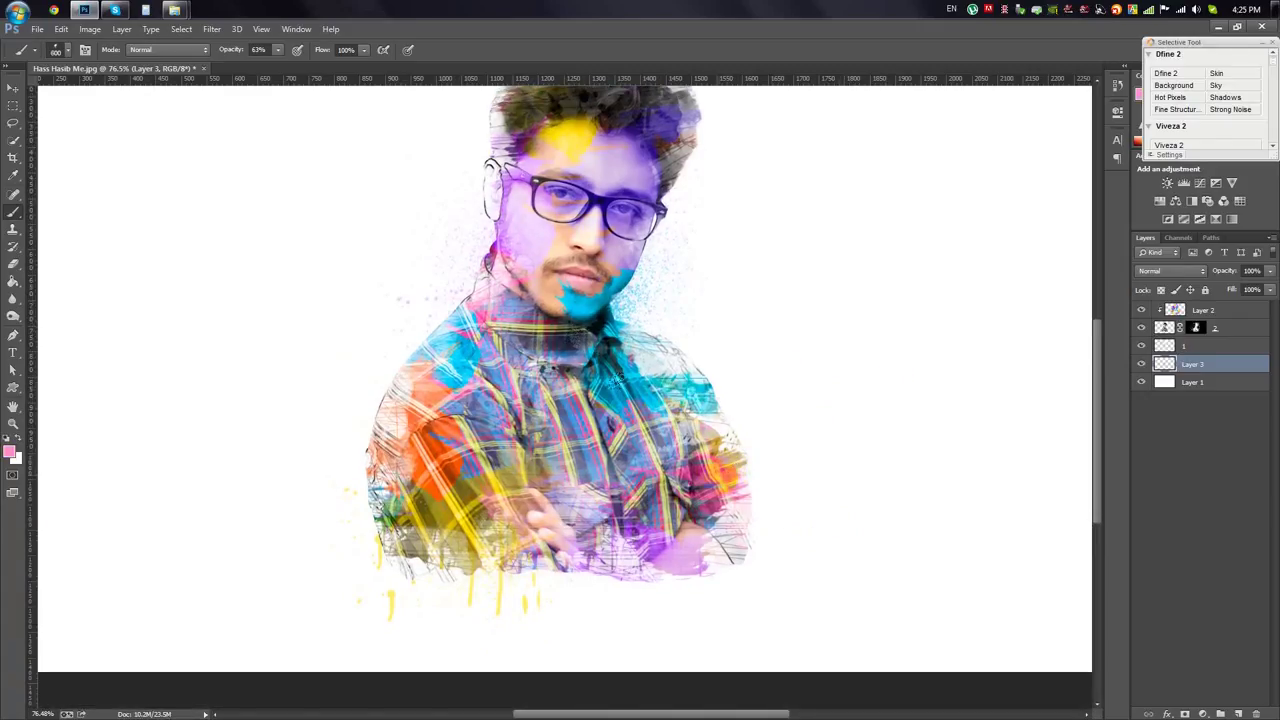
right_click(808, 442)
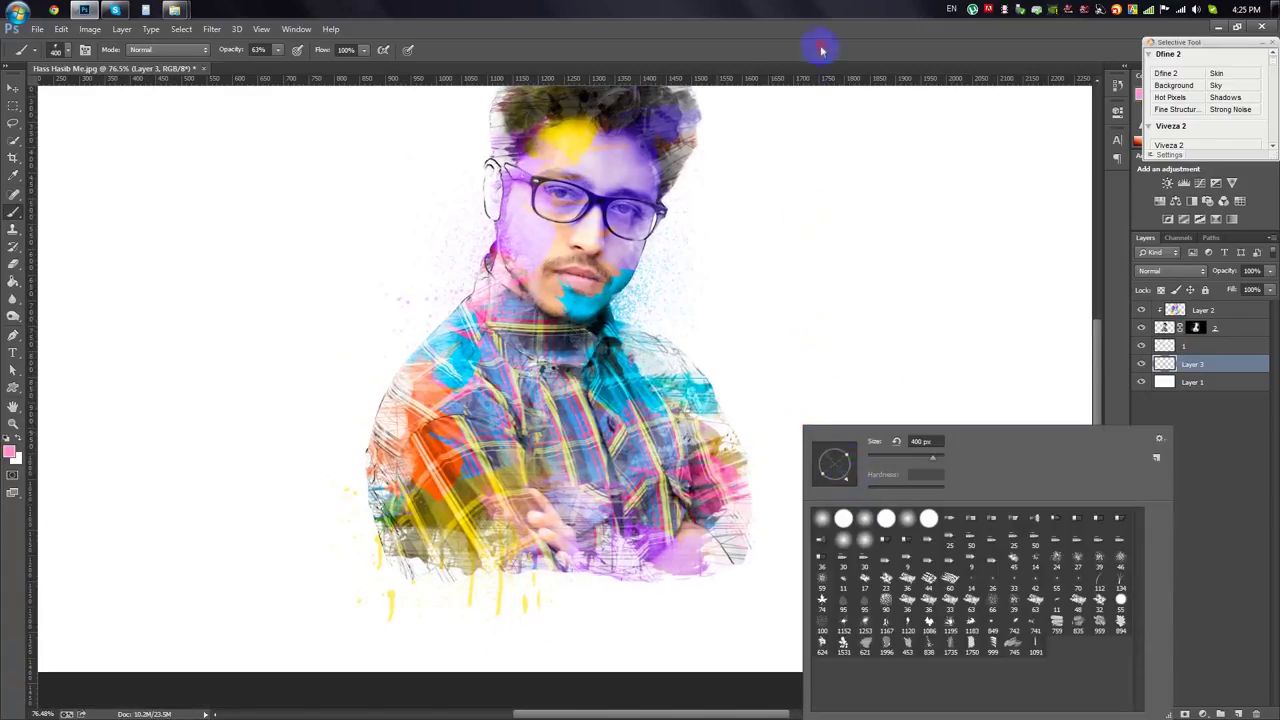
left_click(683, 441)
scroll(940, 491, "down", 2)
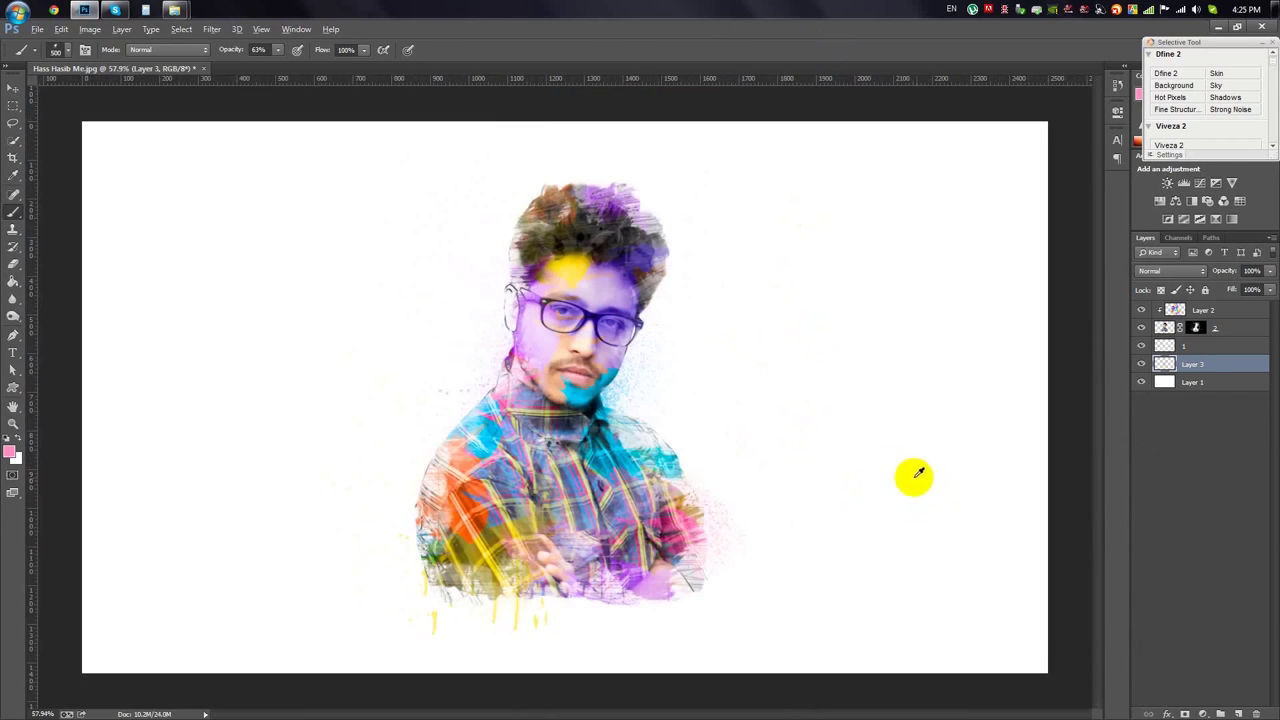
Stamp black ink spatter above the hair using a different splatter brush.
scroll(914, 477, "up", 2)
key("d")
scroll(430, 128, "up", 1)
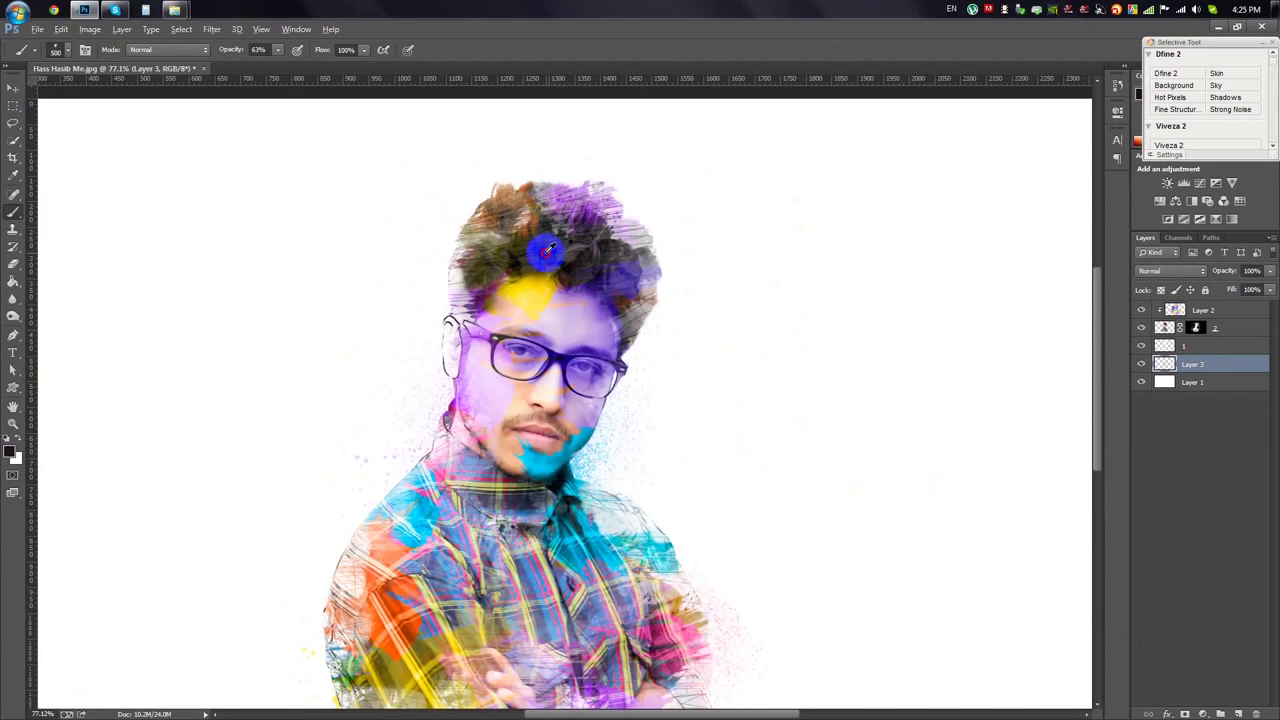
left_click(545, 215)
key("ctrl+z")
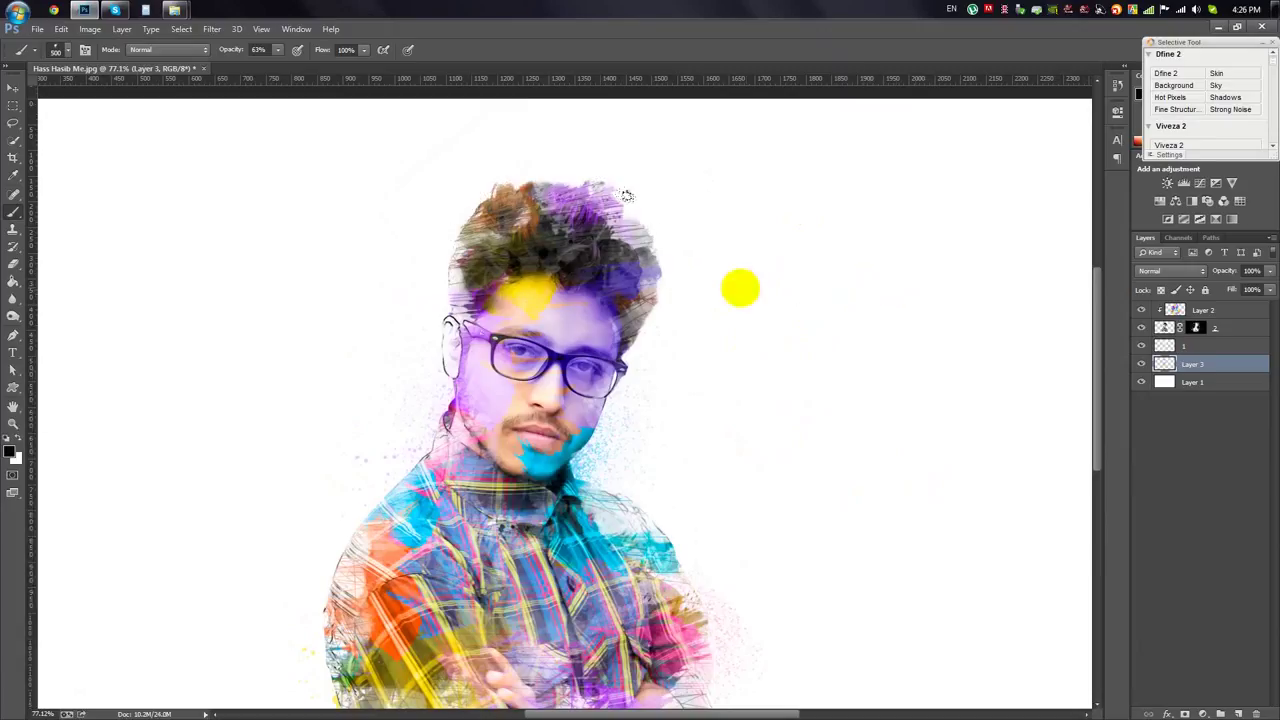
right_click(740, 286)
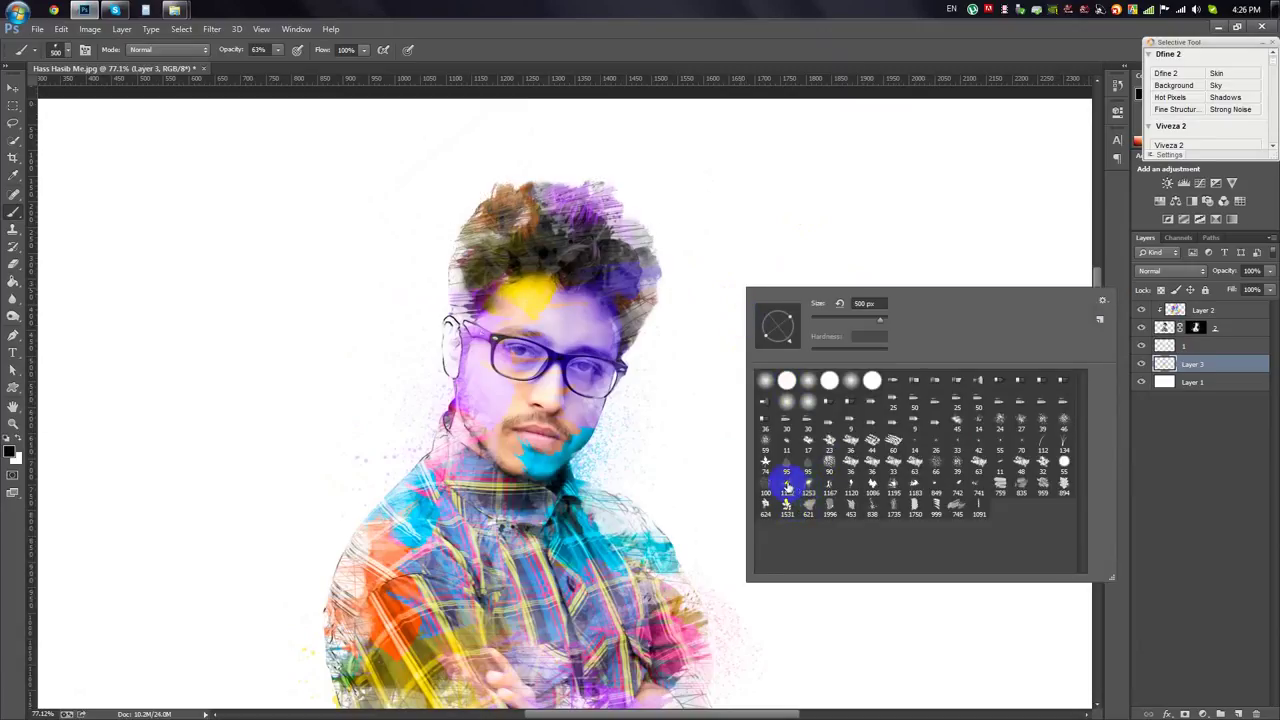
left_click(575, 64)
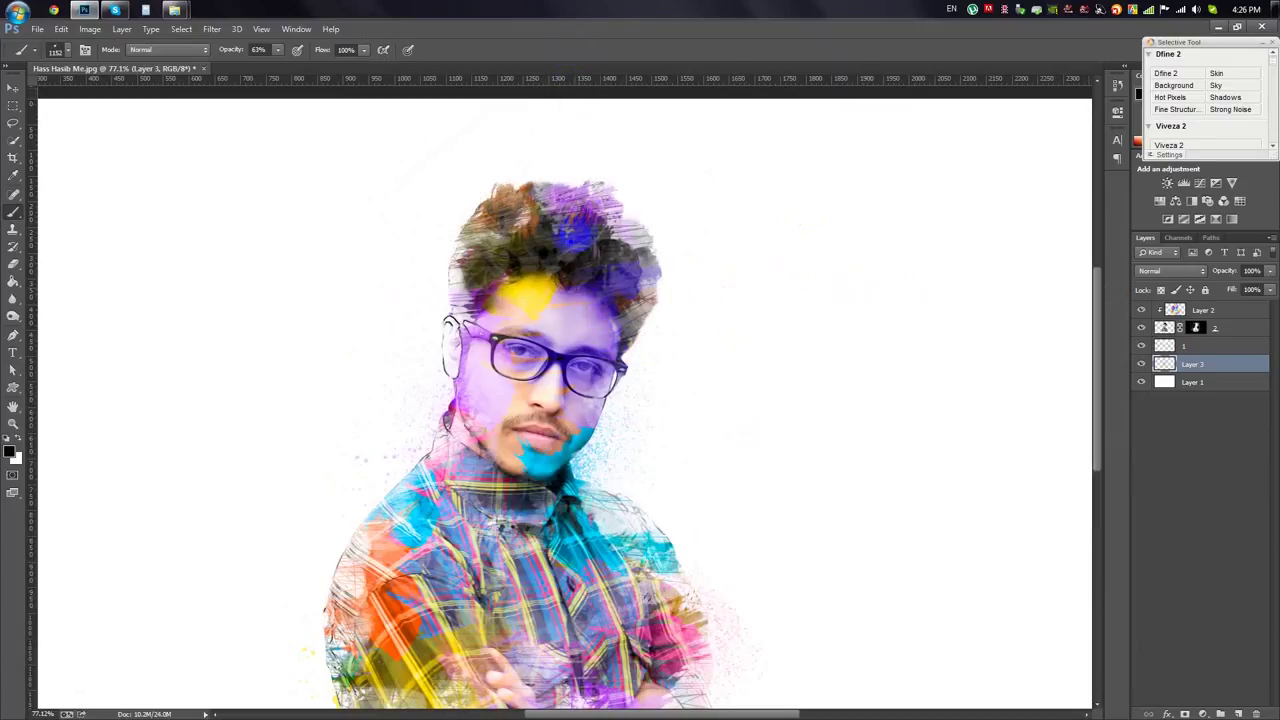
left_click(600, 135)
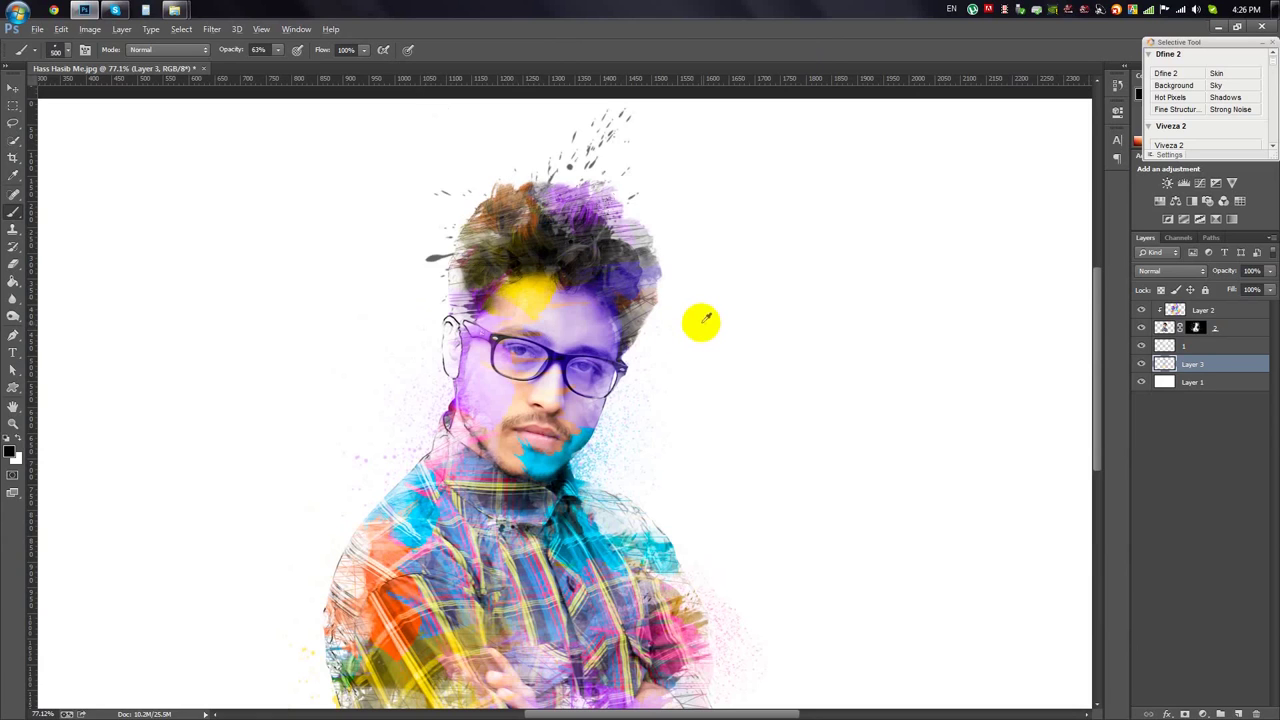
scroll(700, 320, "down", 3)
scroll(657, 292, "up", 2)
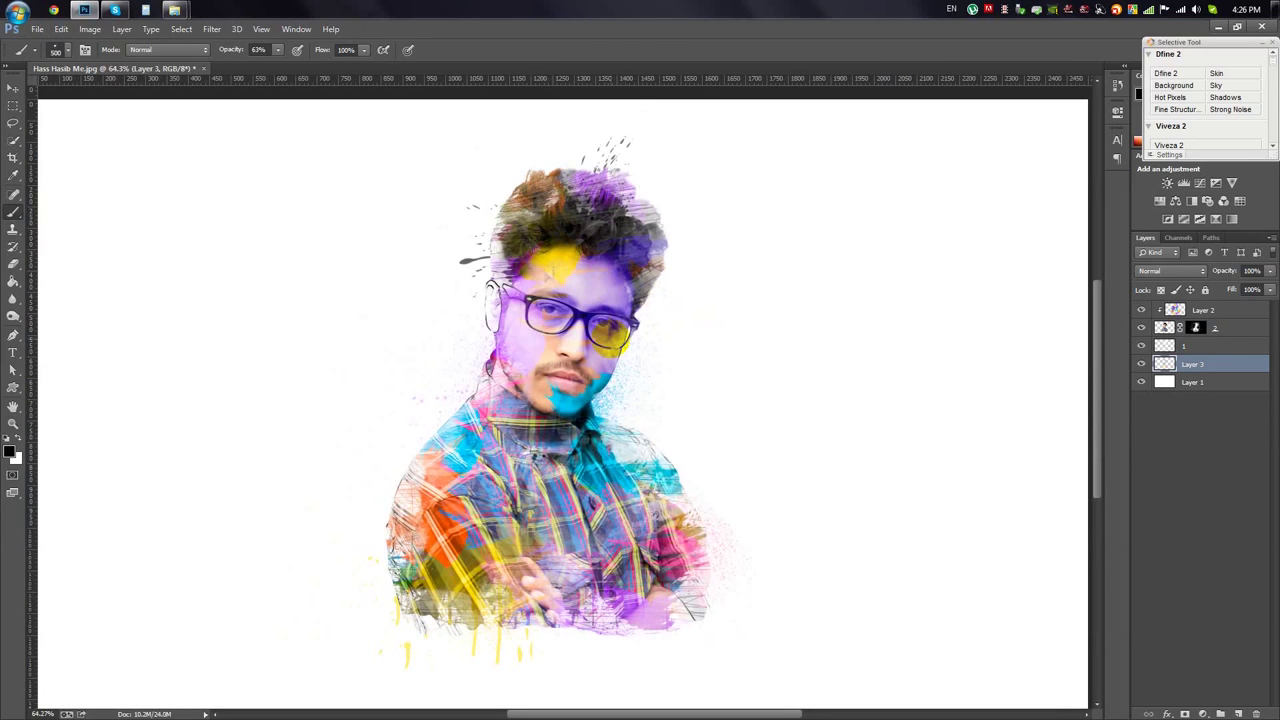
scroll(665, 380, "down", 2)
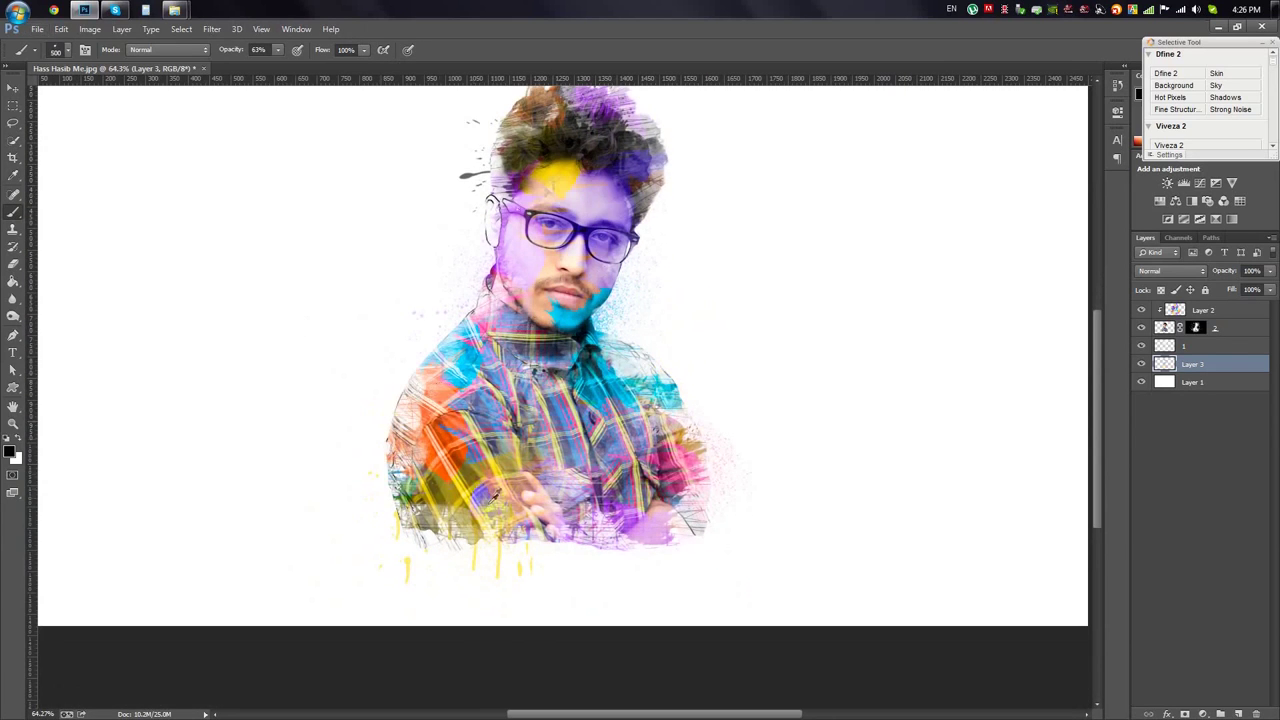
Paint yellow over the lower-left shirt and light pink over the right elbow.
left_click_drag(465, 493, 377, 421)
left_click_drag(735, 462, 712, 500)
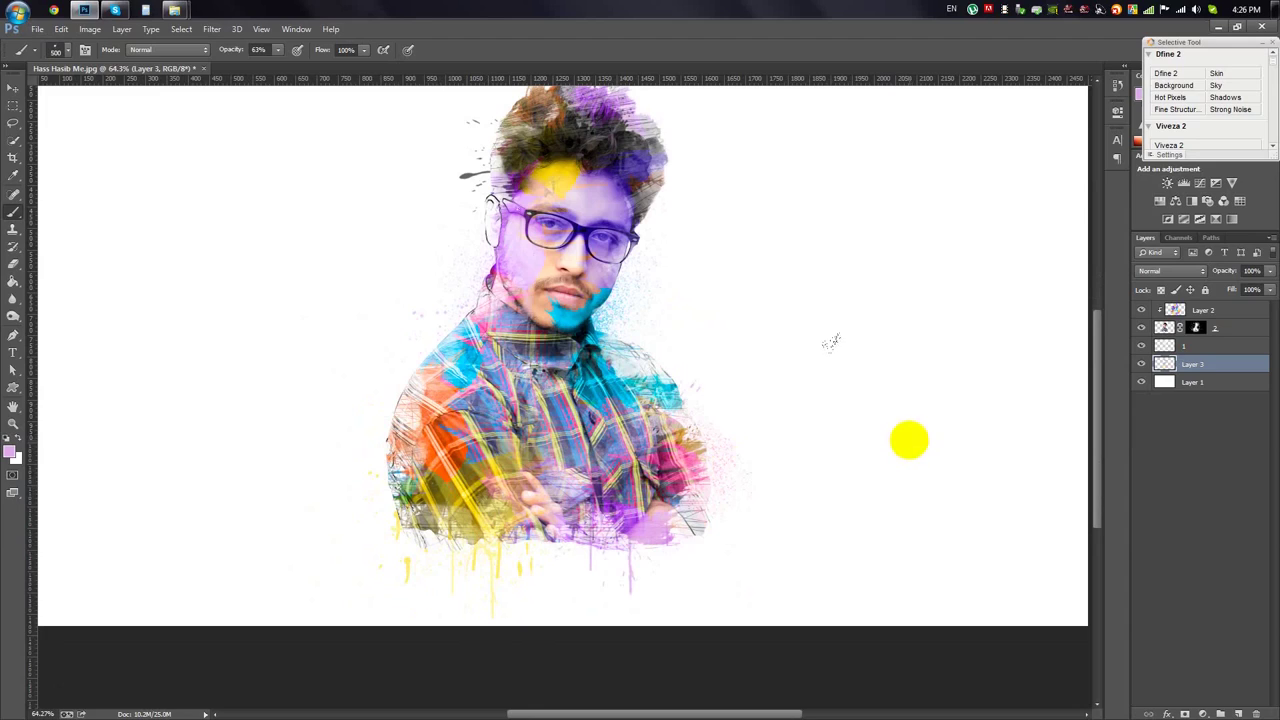
scroll(550, 580, "up", 5)
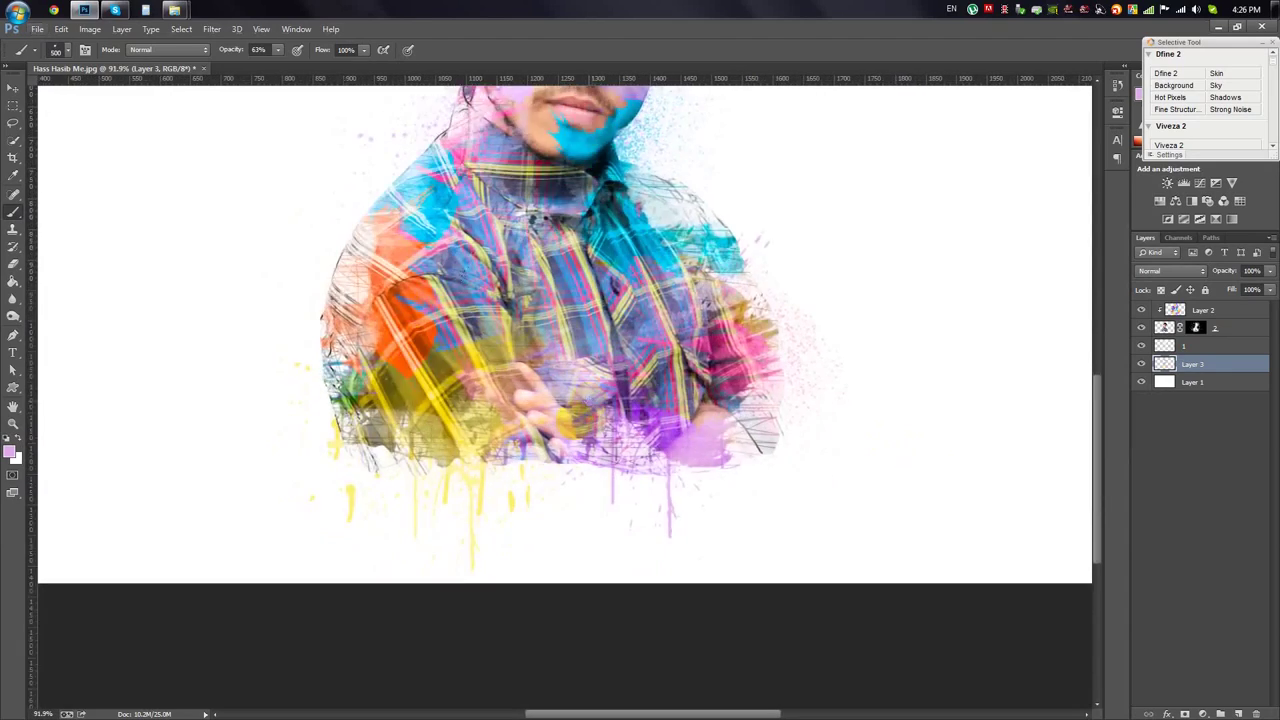
Select Layer 2's layer mask and return to the Brush tool.
scroll(545, 330, "up", 2)
left_click(635, 480)
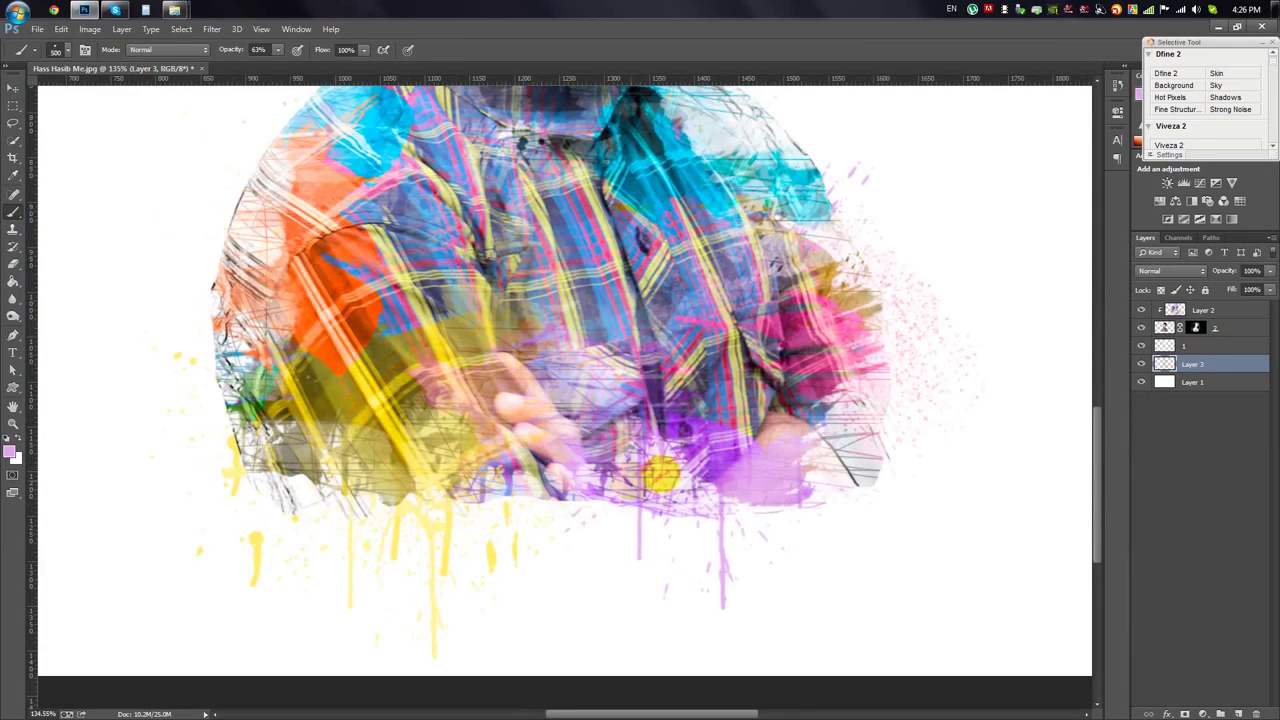
left_click(1196, 327)
left_click(14, 262)
left_click(77, 311)
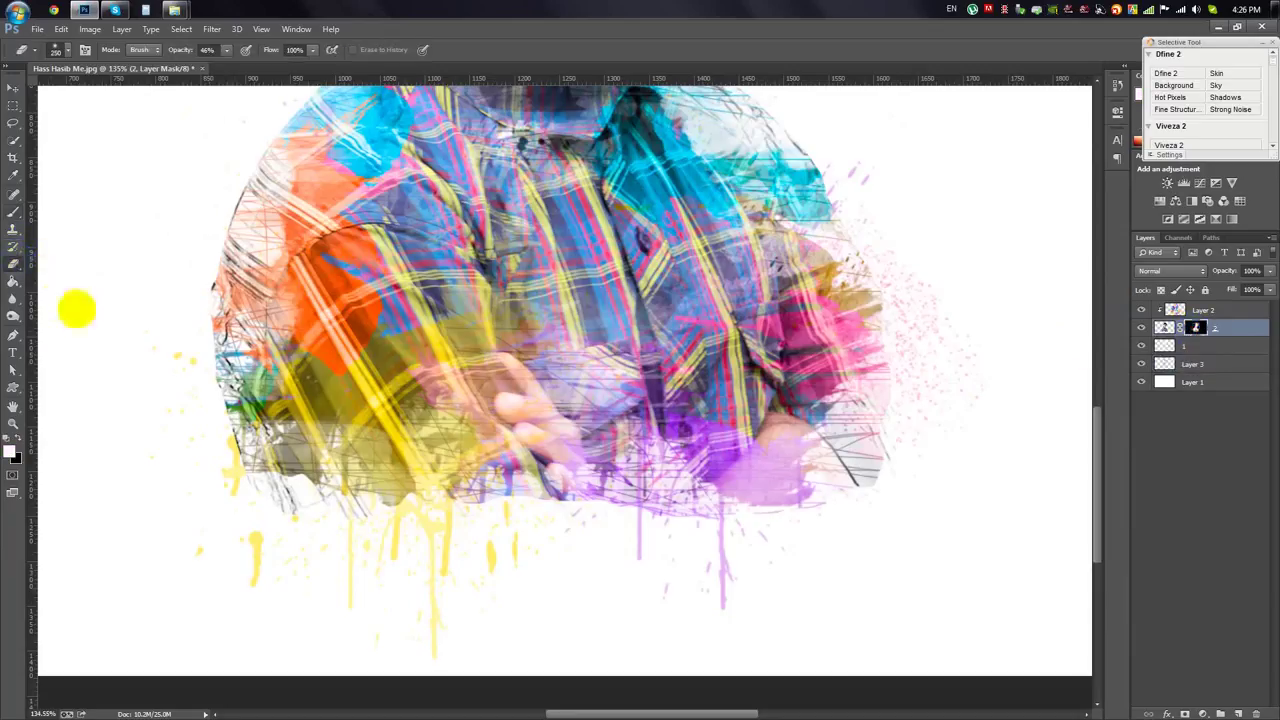
left_click(14, 214)
right_click(460, 418)
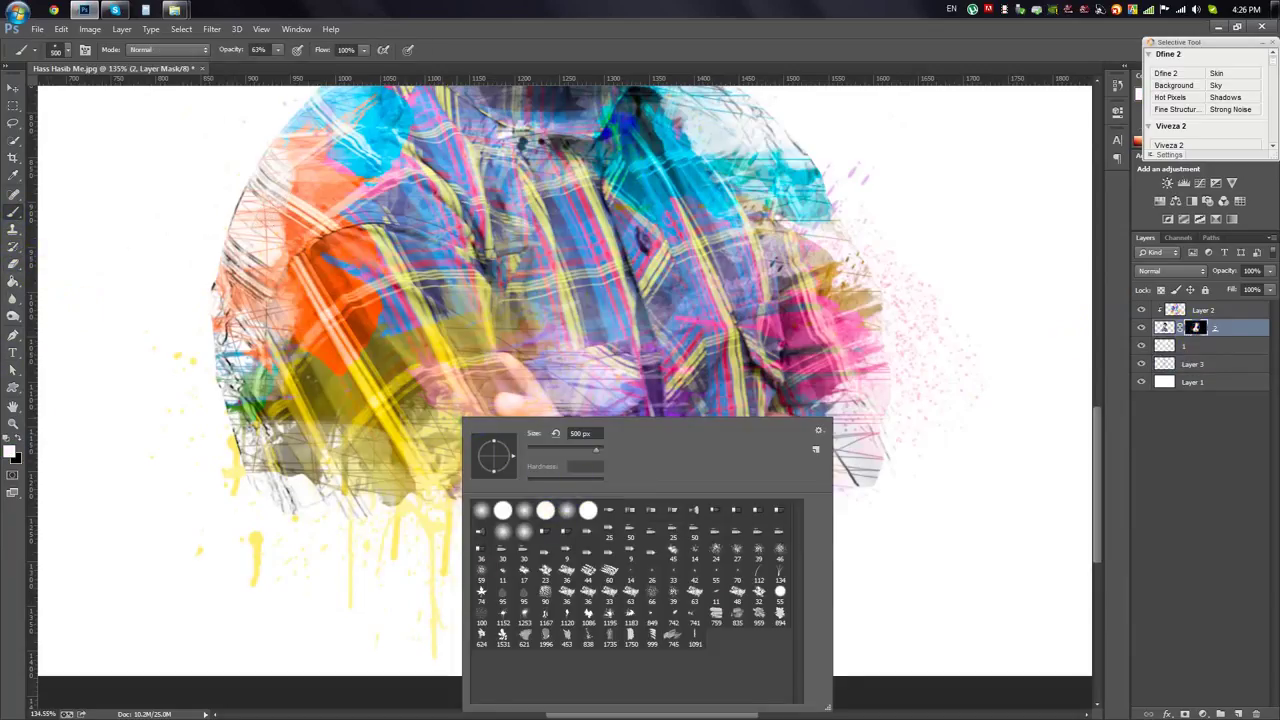
key("Escape")
left_click(66, 462)
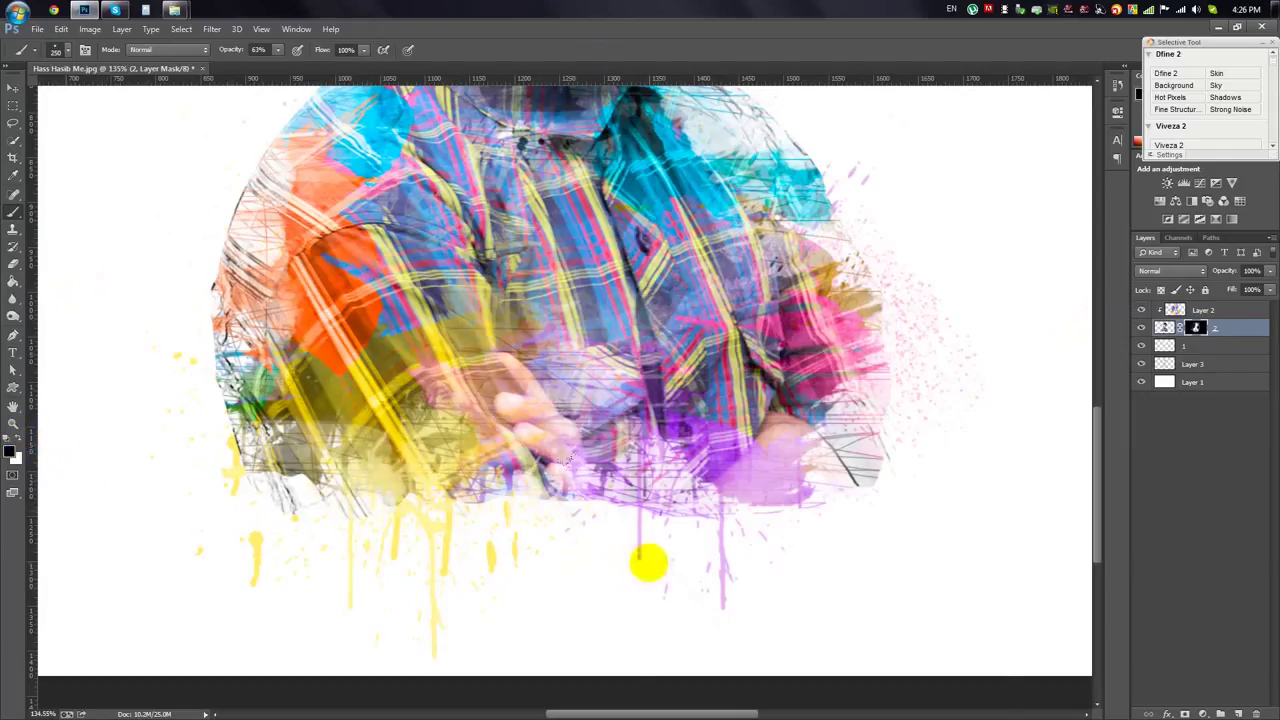
Fade the shirt bottom and lower-right purple splash through the mask, then set brush size to 191 px.
right_click(640, 470)
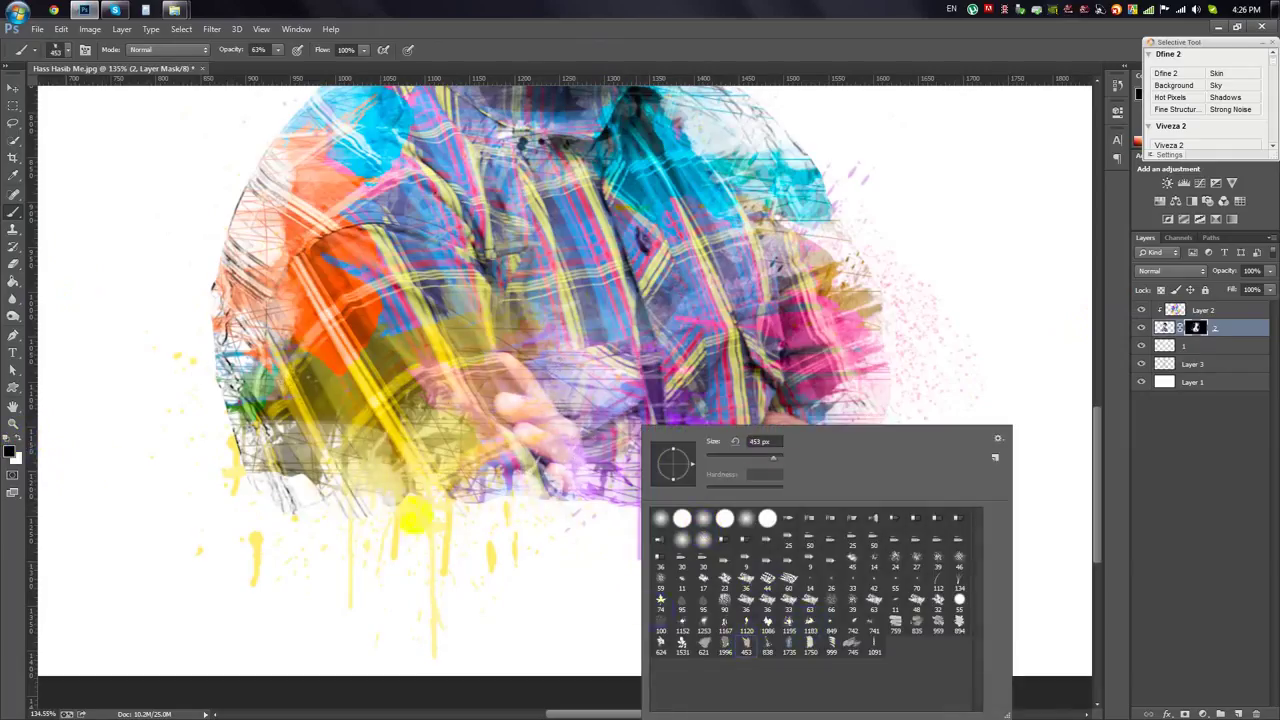
left_click(337, 537)
left_click(451, 588)
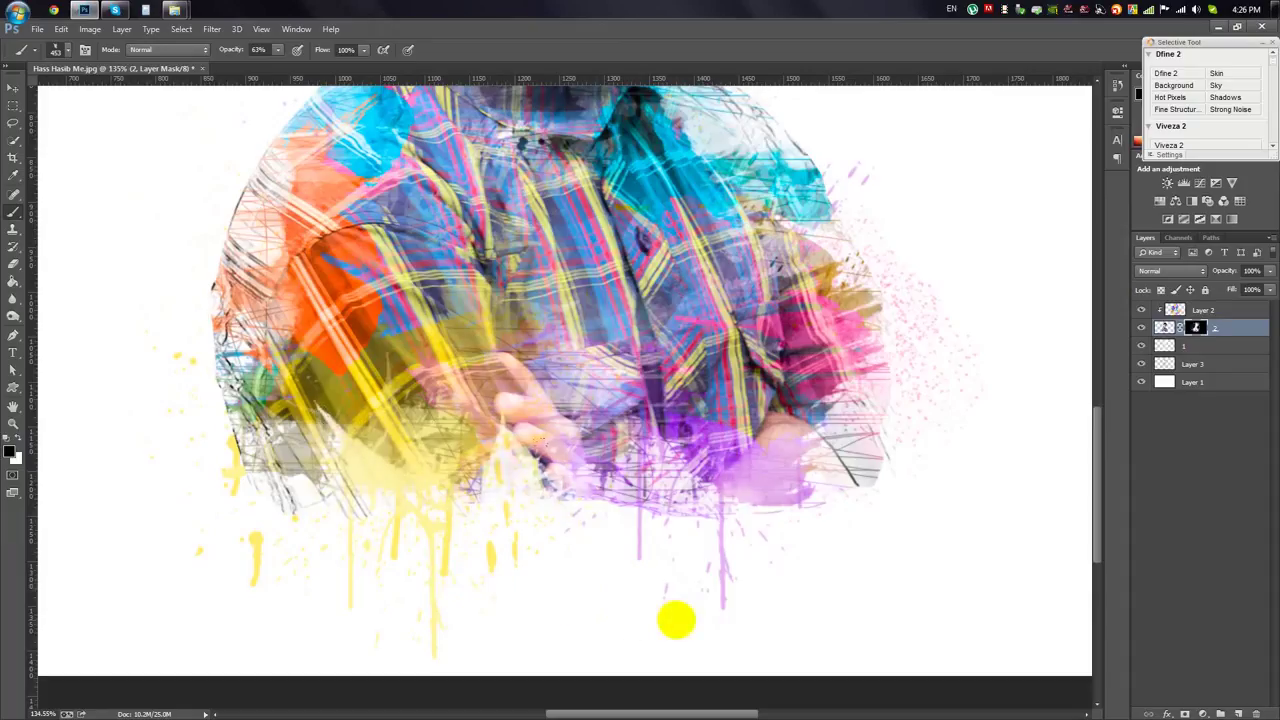
left_click_drag(676, 620, 880, 578)
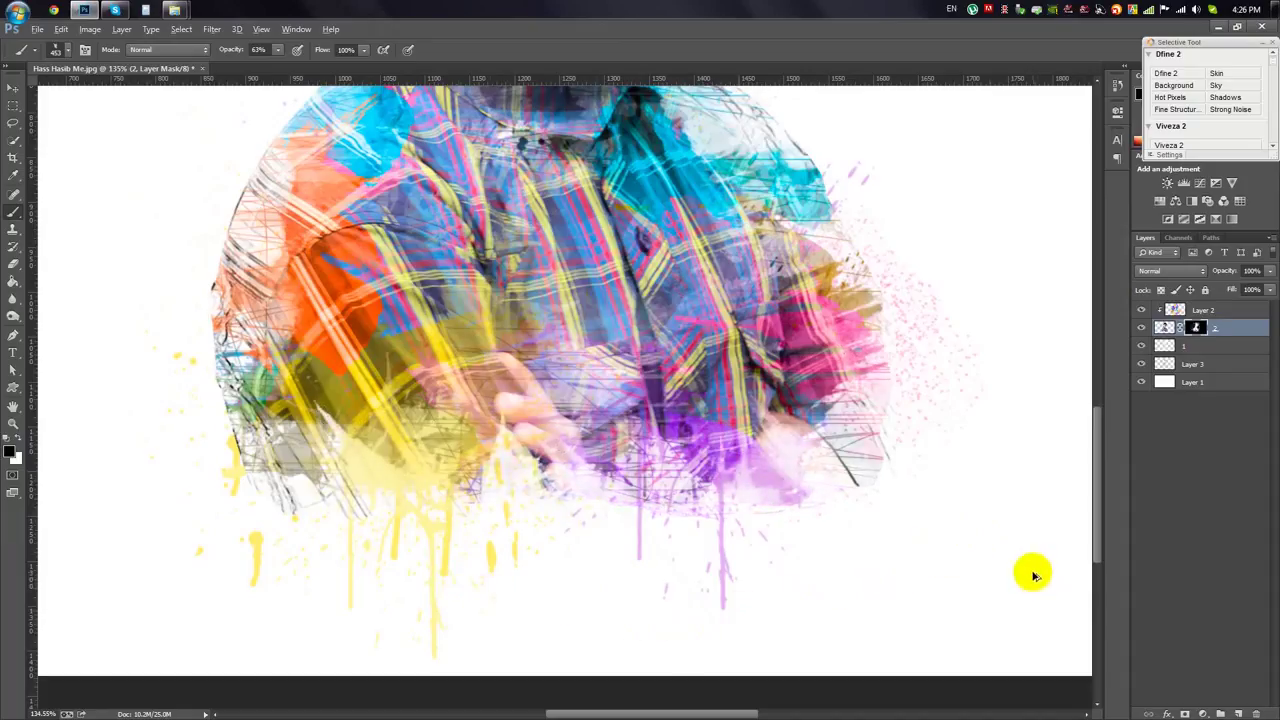
right_click(1000, 509)
mouse_move(1010, 460)
left_mouse_down()
mouse_move(1030, 465)
mouse_move(906, 446)
left_mouse_up()
key("Return")
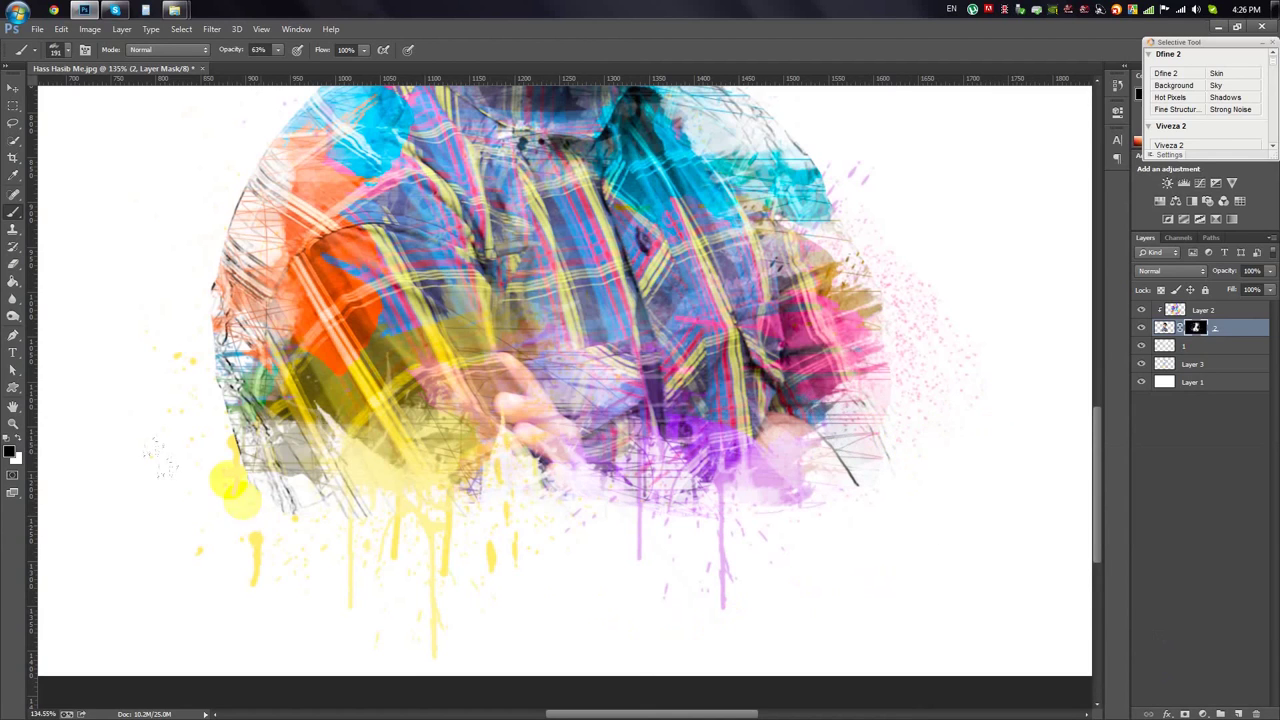
scroll(730, 517, "down", 5)
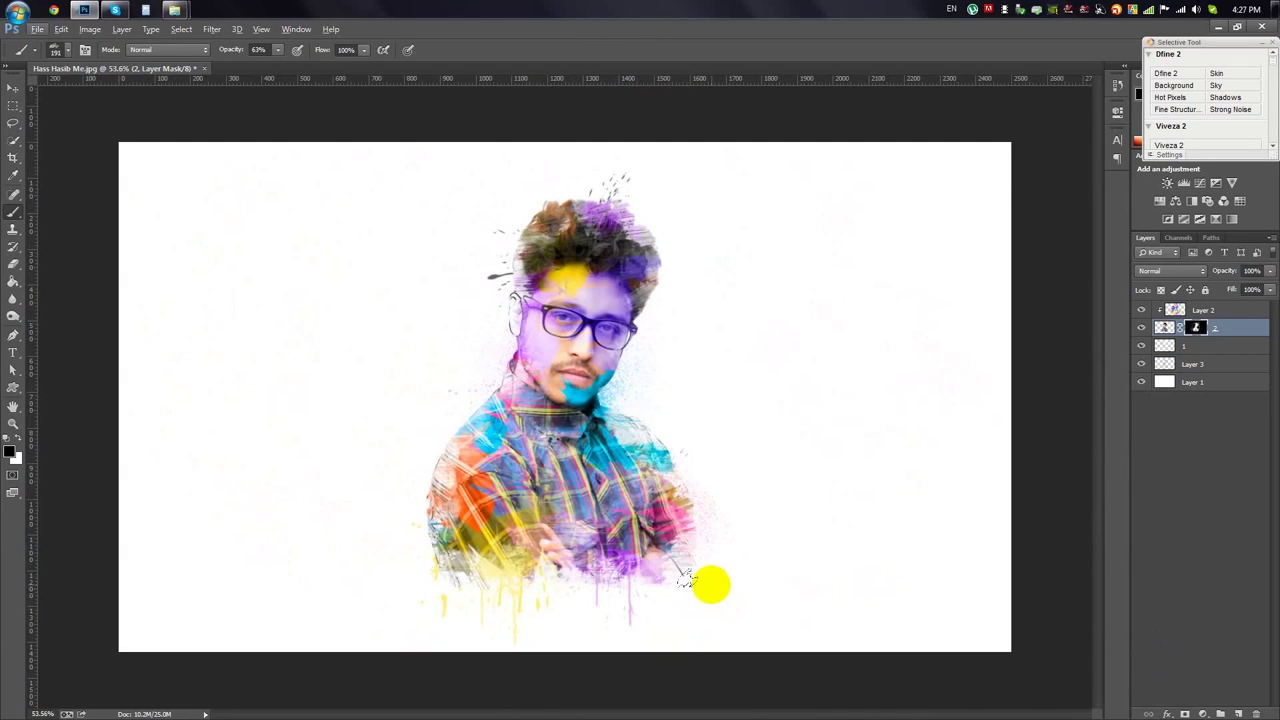
left_click(13, 87)
Add a gradient fill layer above Layer 1 using the black-to-white preset.
scroll(651, 340, "down", 2)
scroll(697, 370, "up", 3)
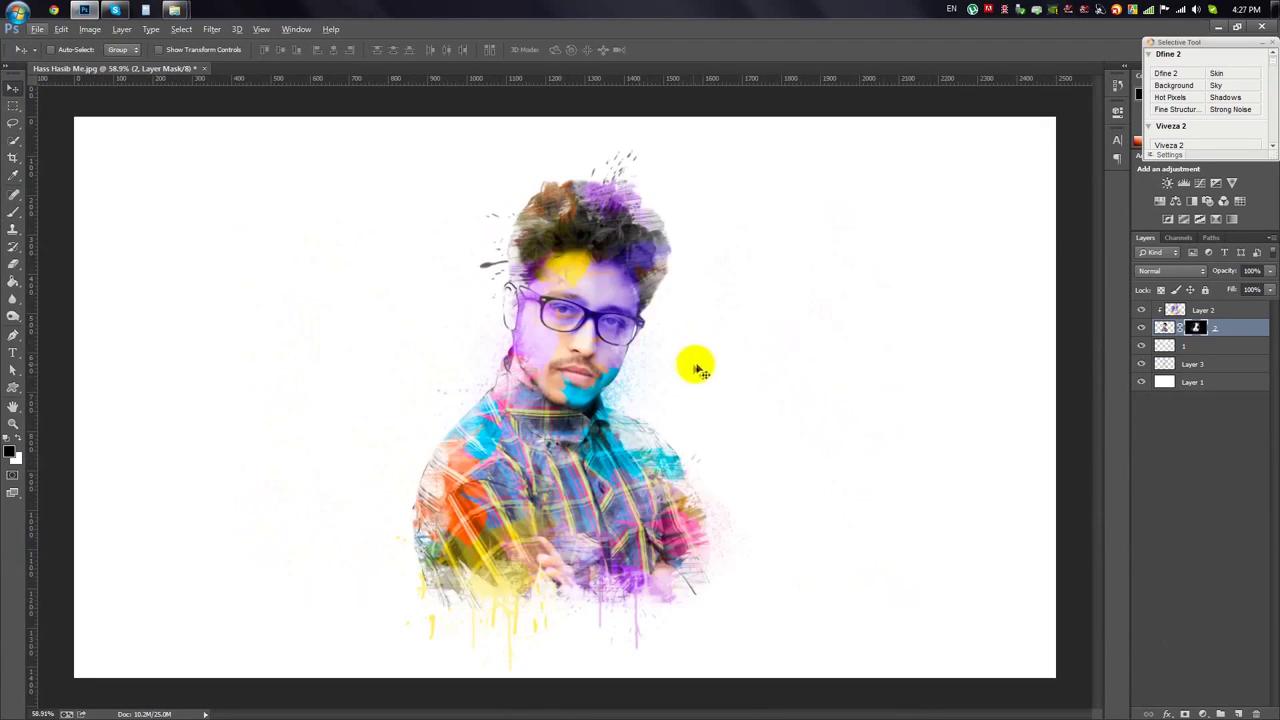
key("alt+bracketright")
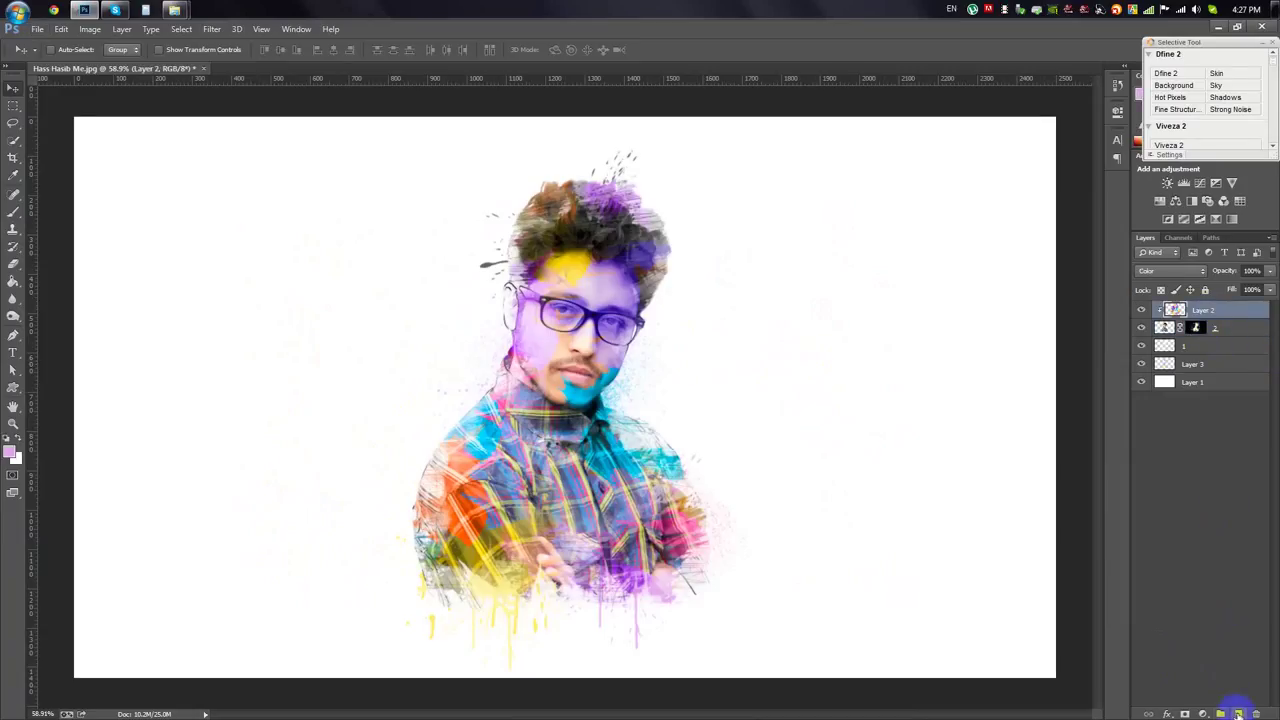
left_click(1203, 388)
left_click(1203, 713)
left_click(1160, 438)
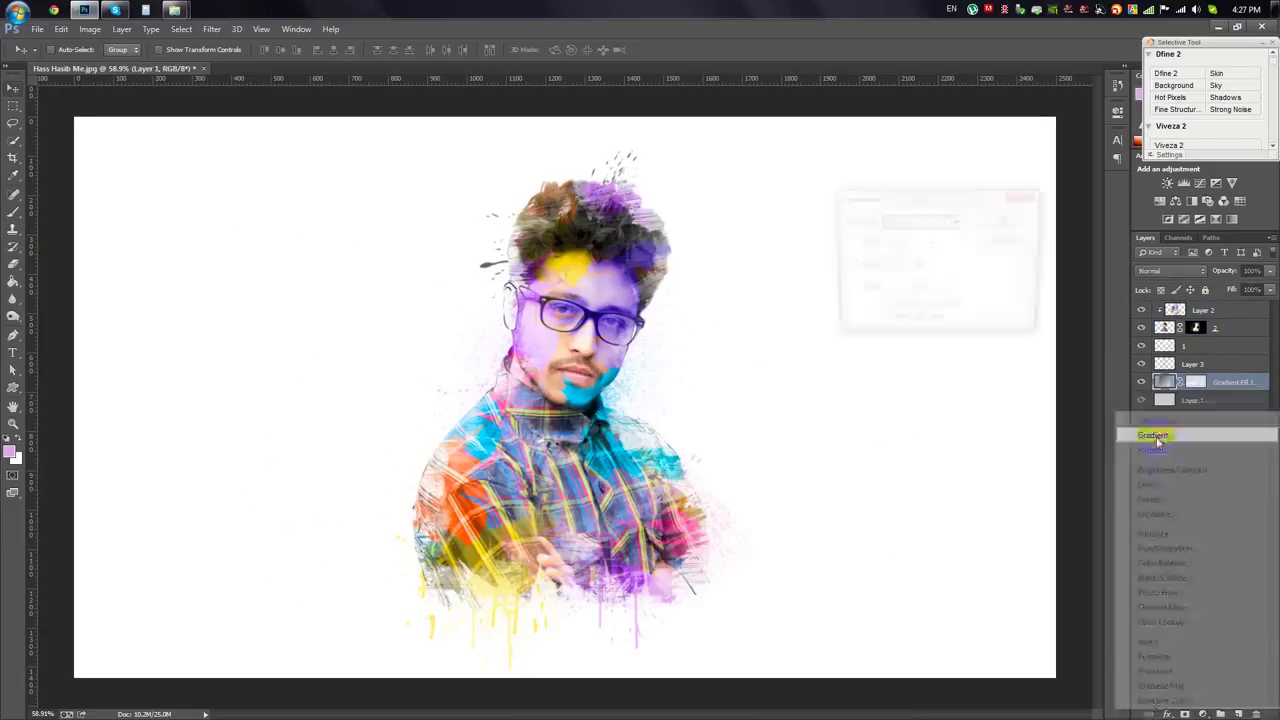
left_click(945, 221)
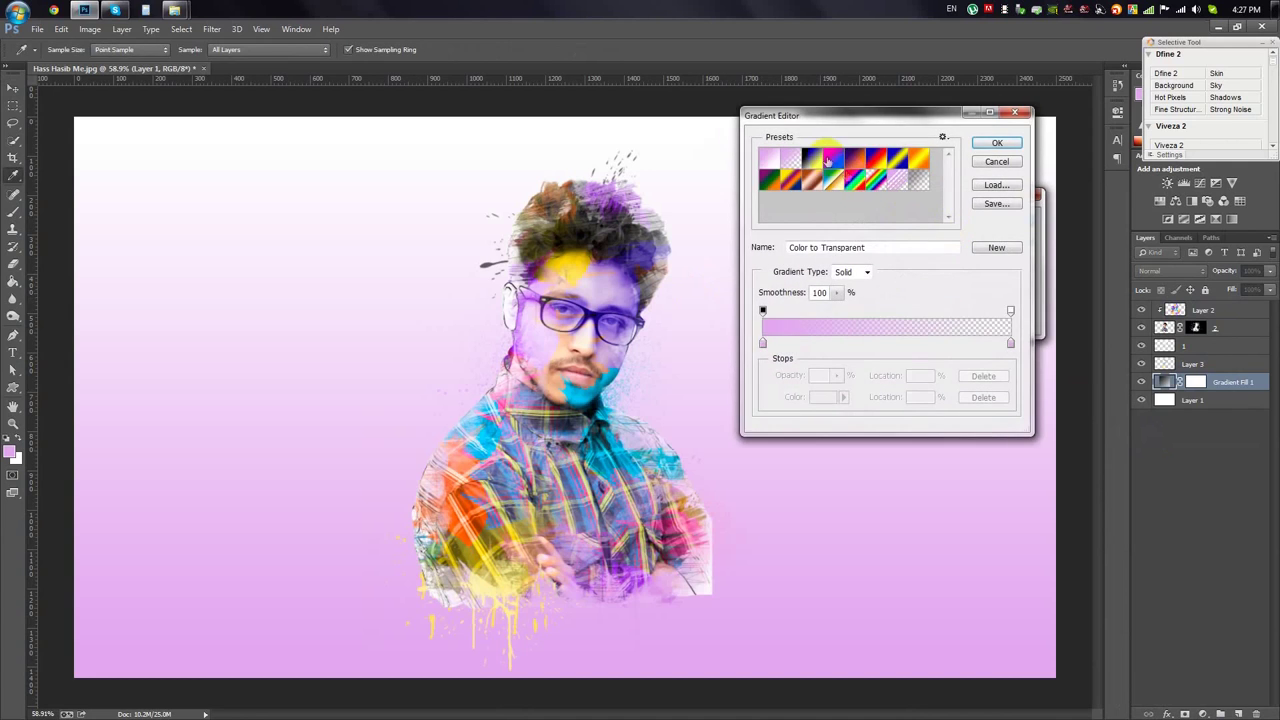
left_click(811, 157)
left_click(996, 144)
Make the gradient radial and reversed at angle 0, with the layer at 40% opacity.
left_click(908, 254)
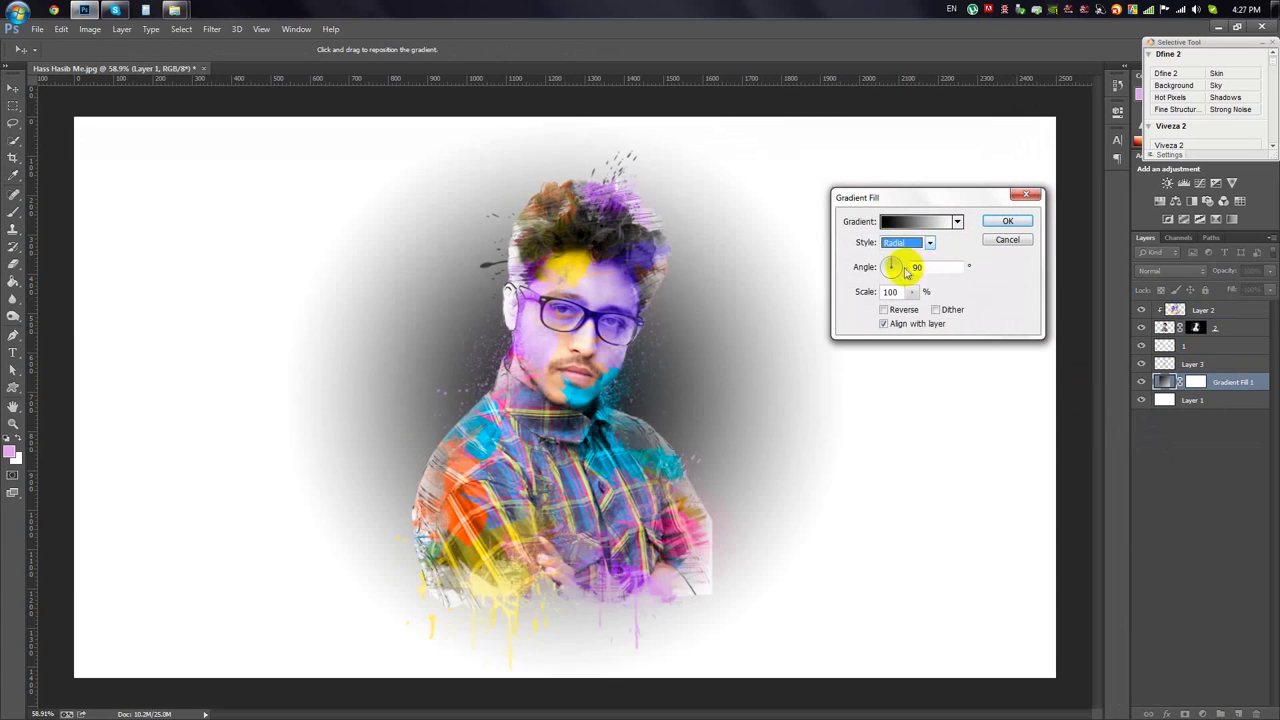
left_click(884, 309)
left_click(916, 291)
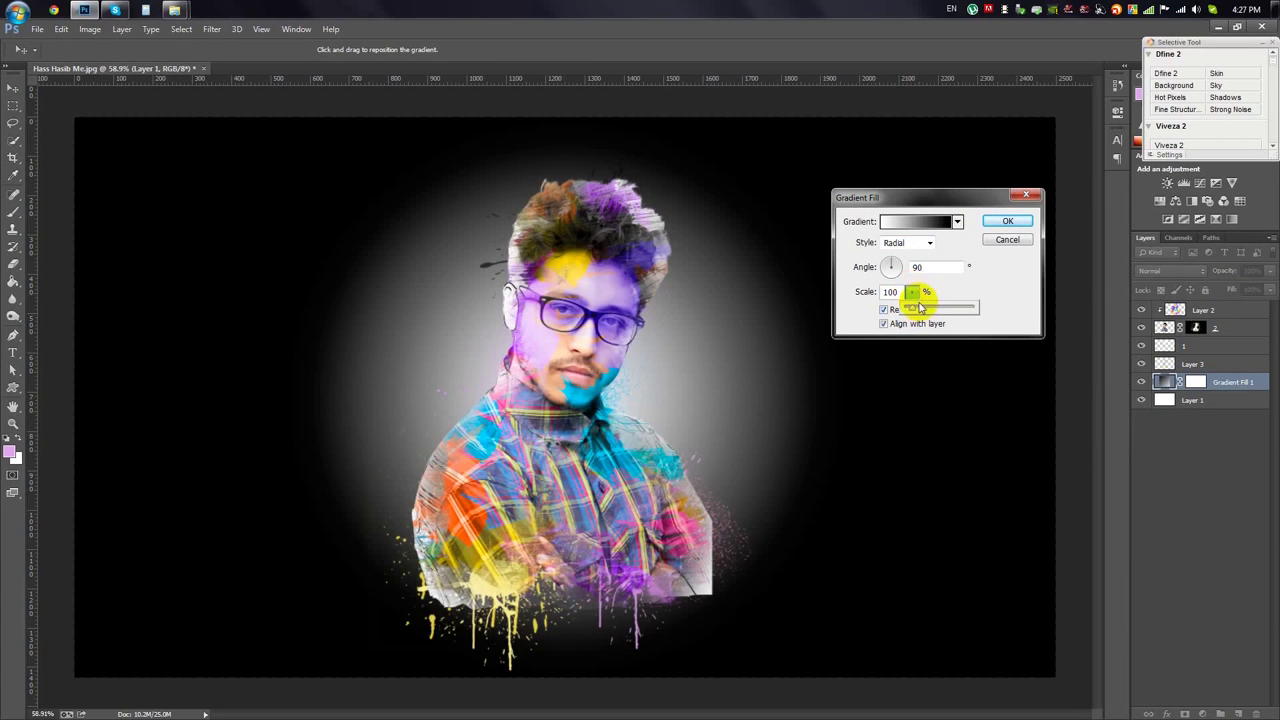
left_click(886, 266)
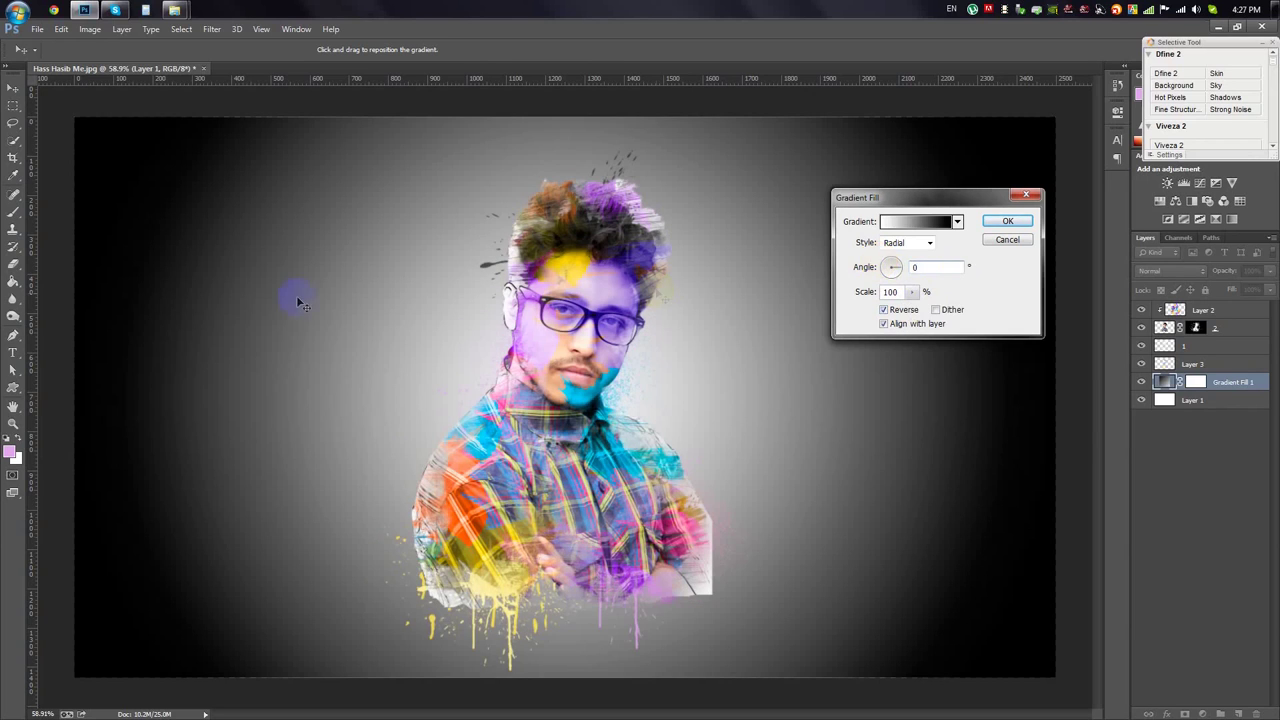
left_click(1008, 221)
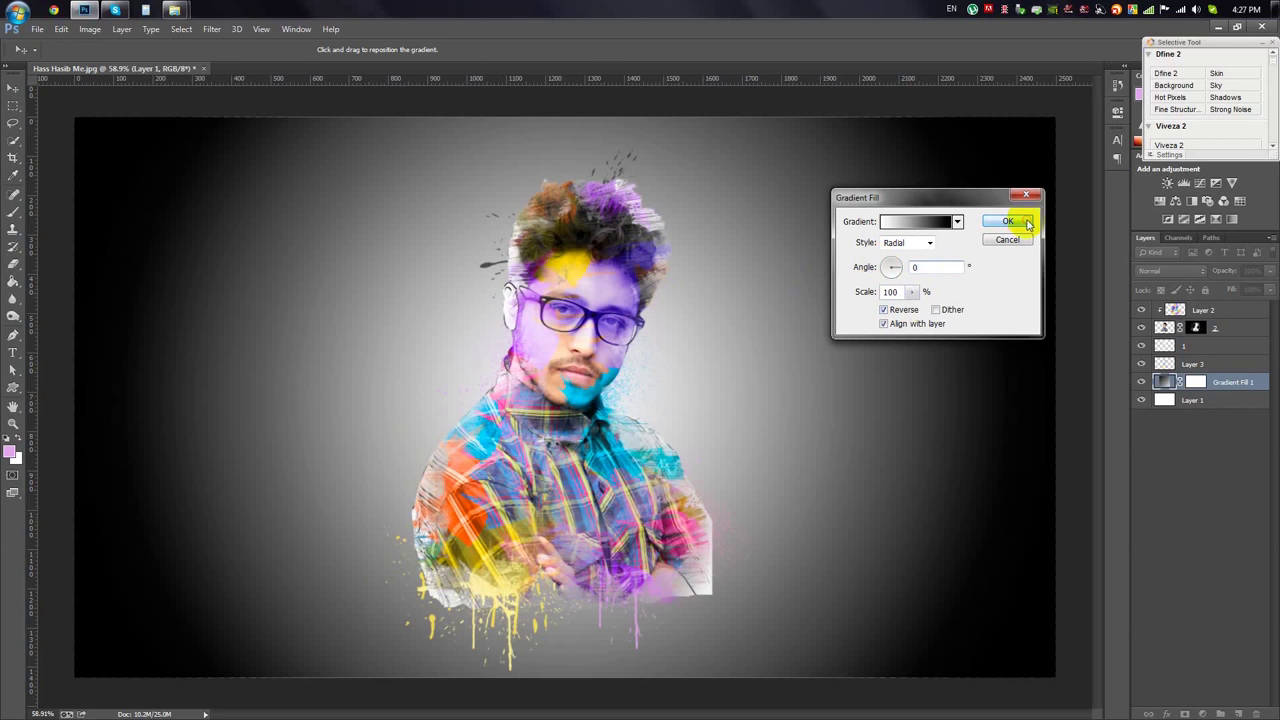
type("40")
key("Return")
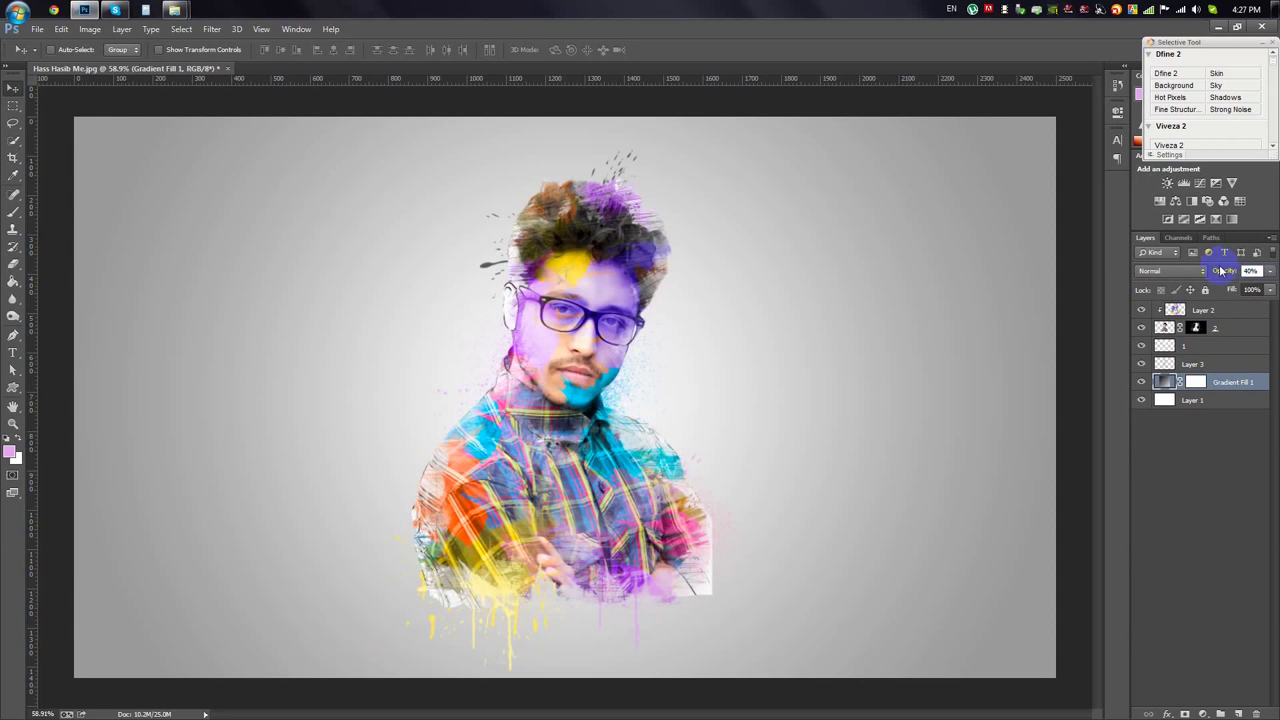
Hide Layer 2 and the masked photo layer, and set splatter layer 1 to Multiply.
scroll(740, 553, "up", 2)
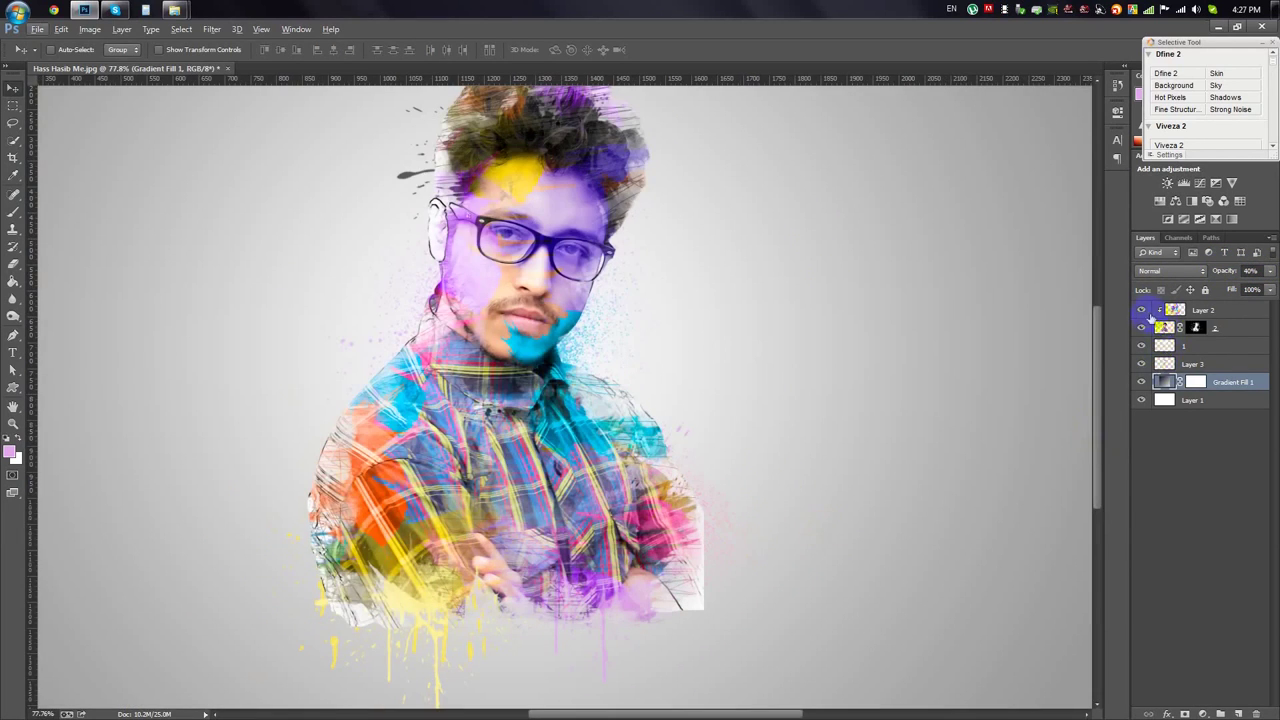
left_click_drag(1140, 312, 1141, 328)
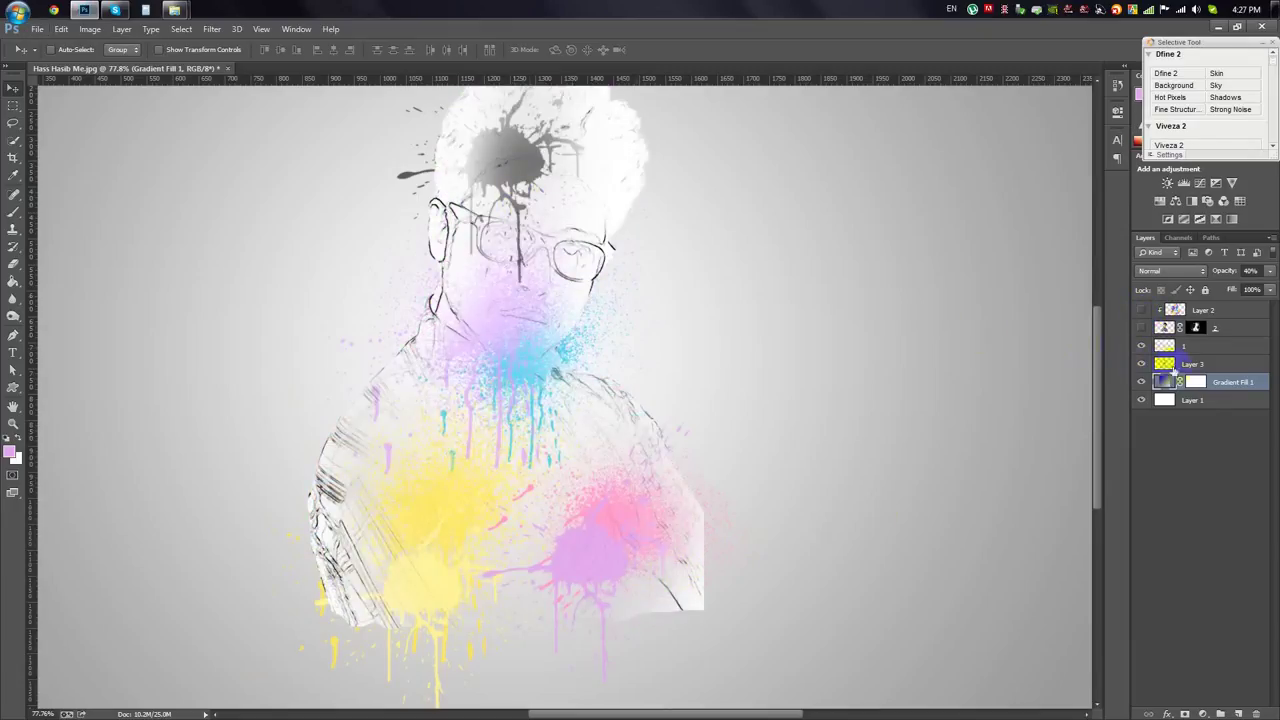
left_click(1188, 347)
left_click(1172, 271)
left_click(1150, 329)
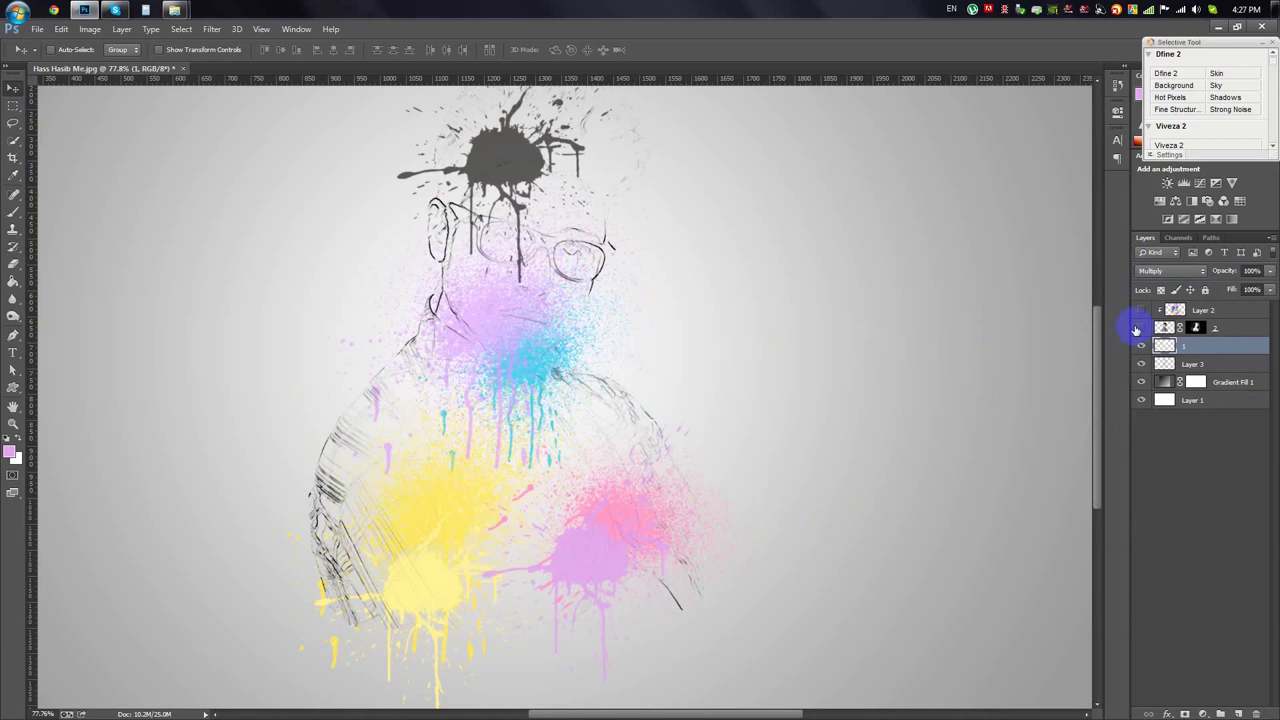
Show the colourful photo layers again and lower Gradient Fill 1's opacity to whiten the background.
left_click_drag(1141, 328, 1145, 308)
key("ctrl+0")
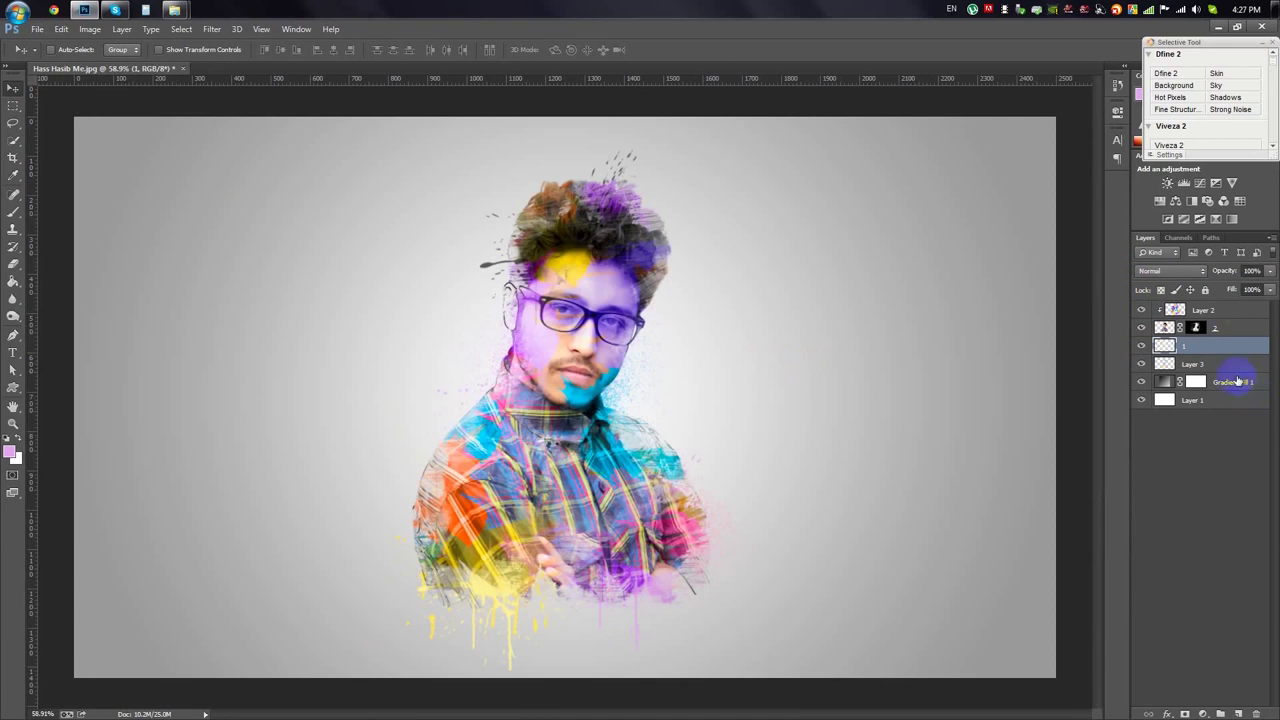
left_click(1232, 382)
left_click_drag(1229, 277, 1207, 277)
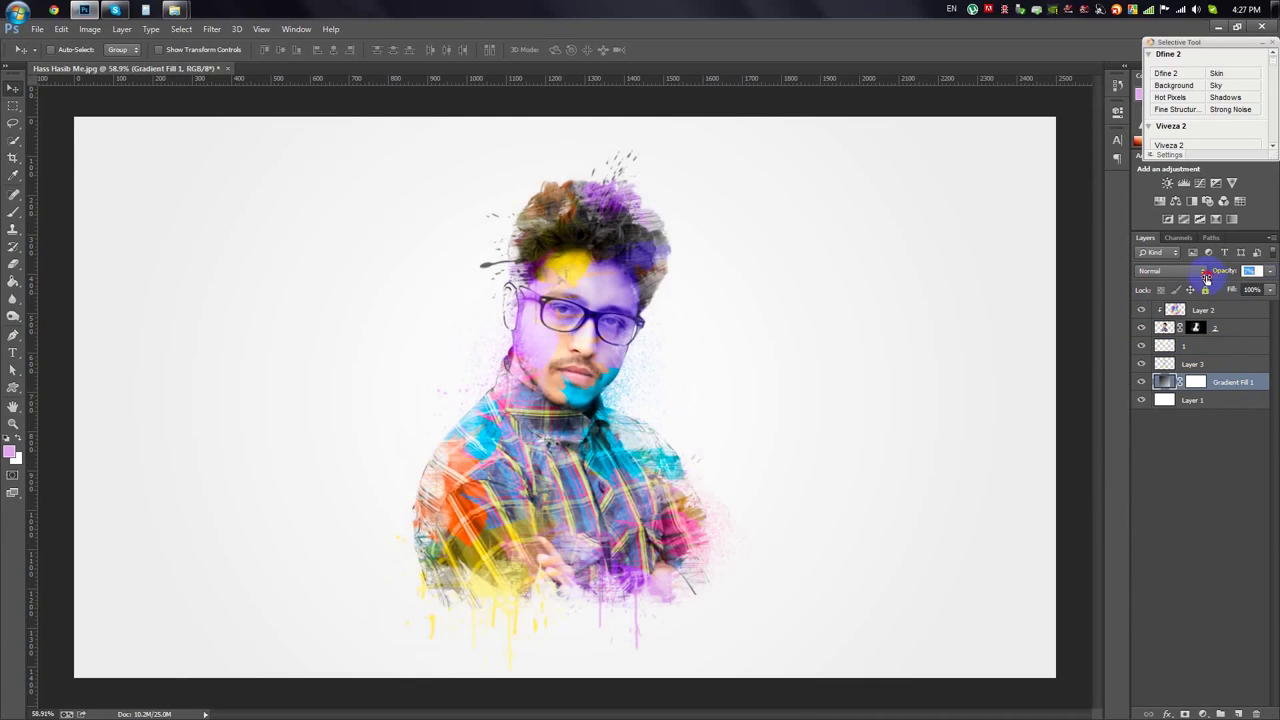
Stamp the merged image onto a new top Layer 4 with Apply Image, then send it to Viveza 2.
left_click(1200, 312)
left_click(1239, 713)
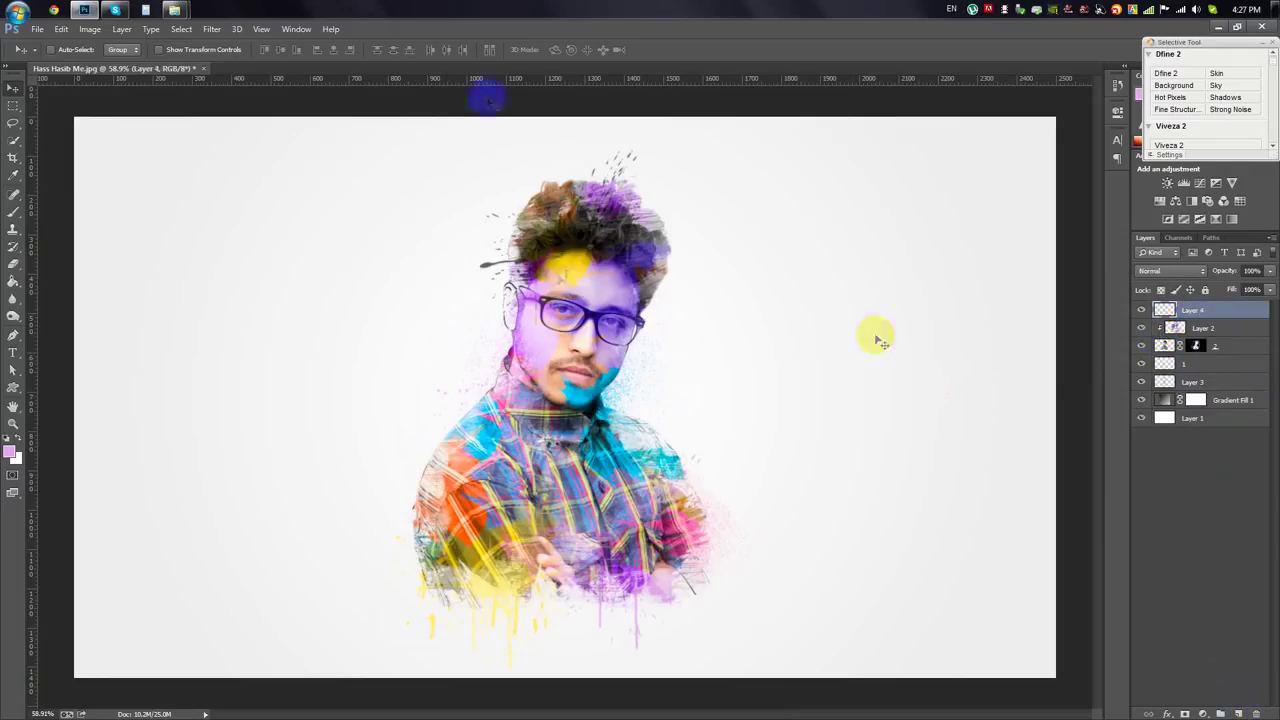
left_click(89, 28)
left_click(135, 214)
left_click(758, 204)
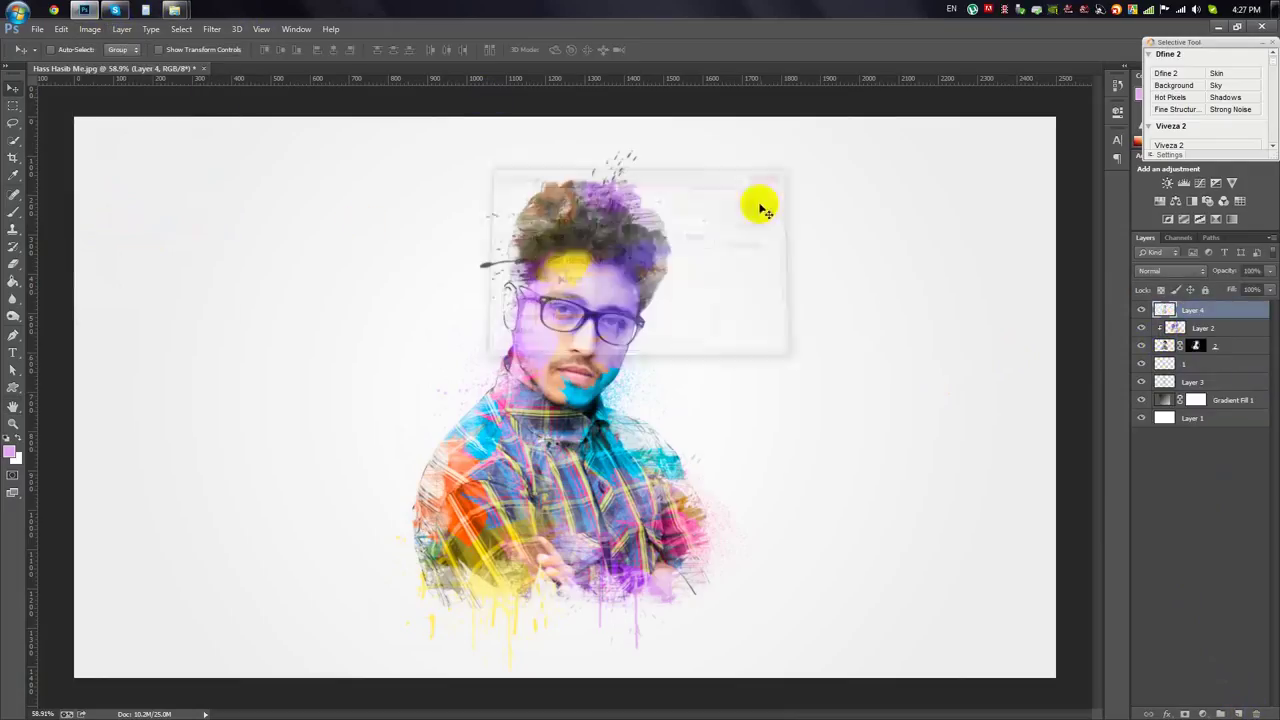
left_click(1168, 145)
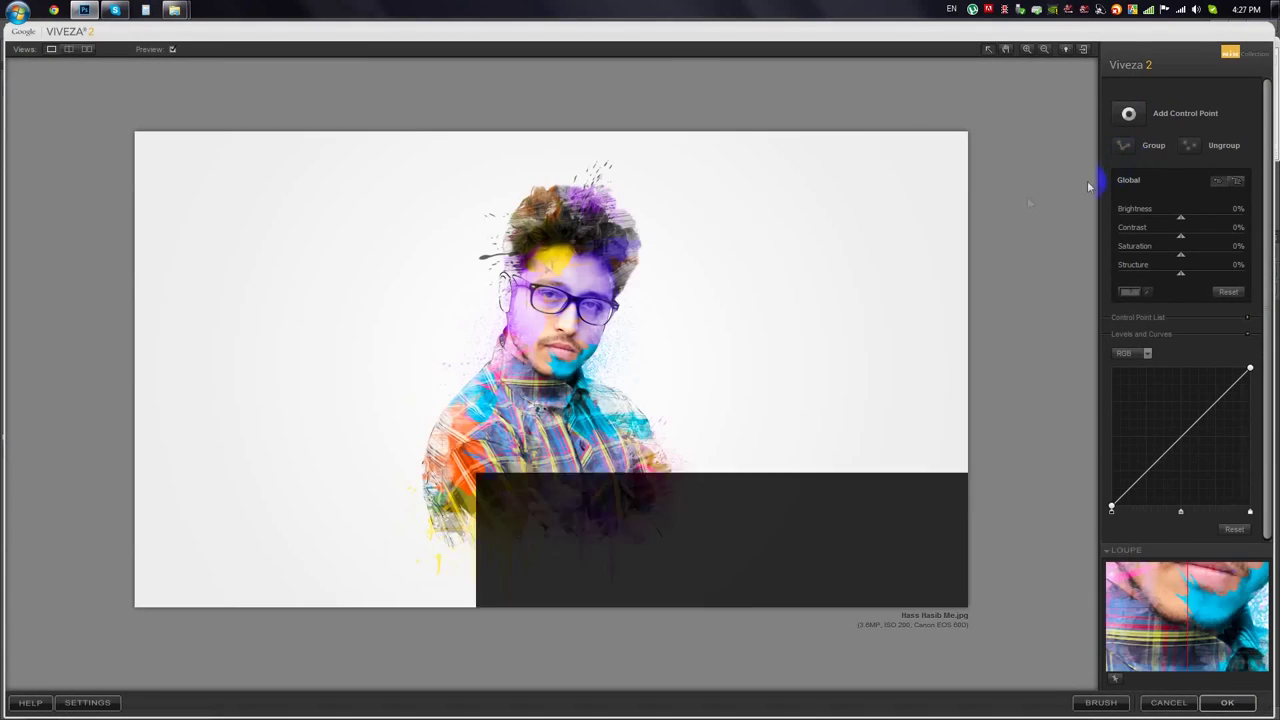
Raise Viveza 2's global Saturation and Structure to 13% and return the result as a new layer.
mouse_move(1157, 274)
left_mouse_down()
mouse_move(1210, 272)
mouse_move(1197, 277)
mouse_move(1202, 258)
left_mouse_up()
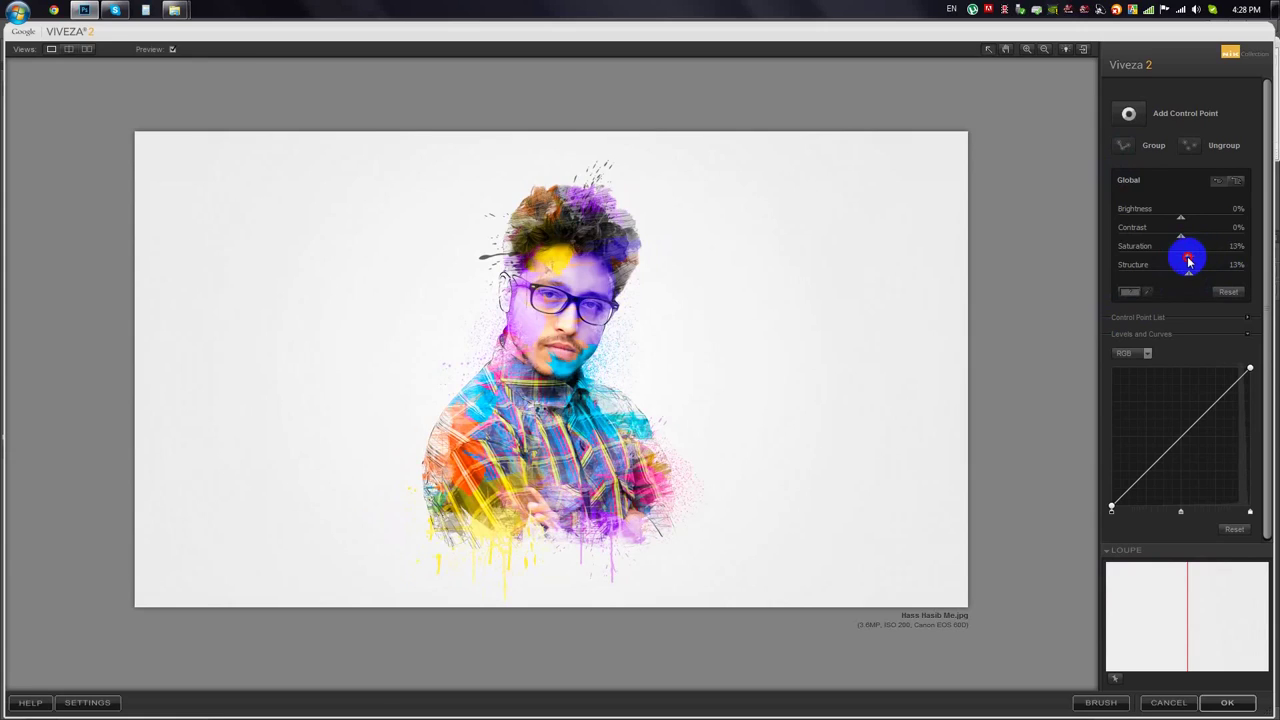
left_click(1227, 702)
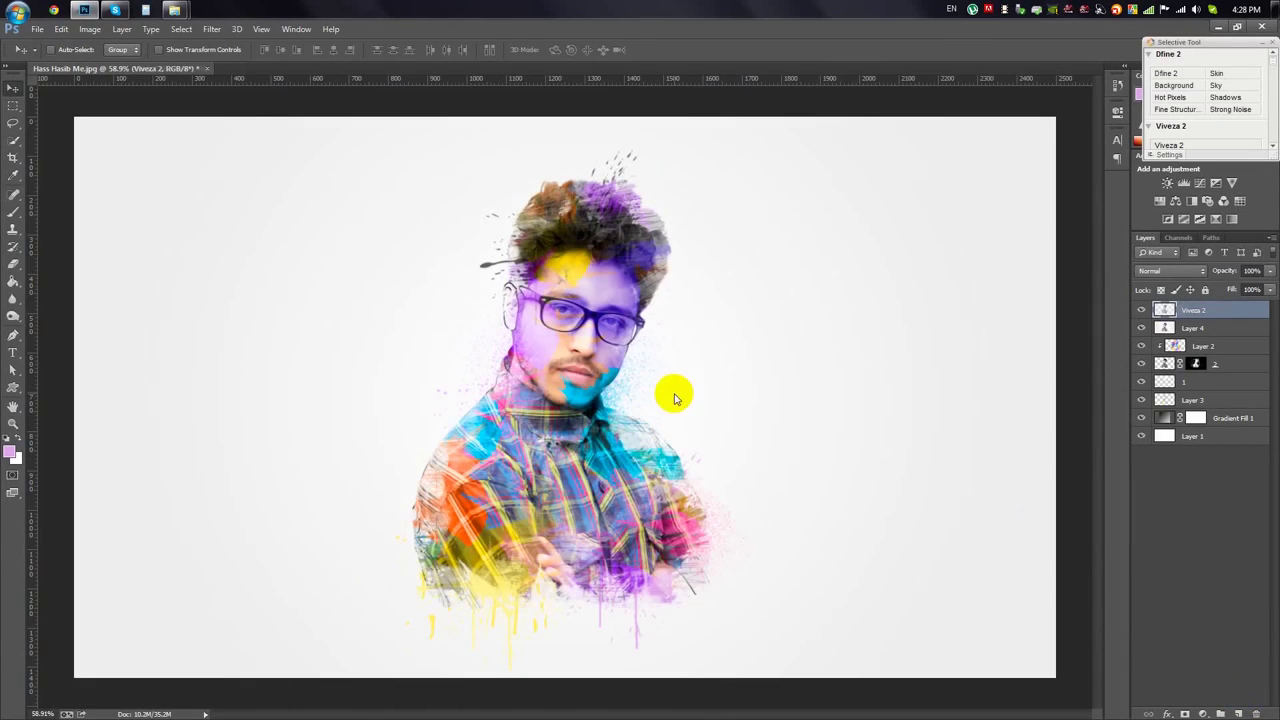
Type the caption text on the canvas and set its font to BirchCTT.
scroll(657, 377, "up", 2)
scroll(620, 345, "up", 1)
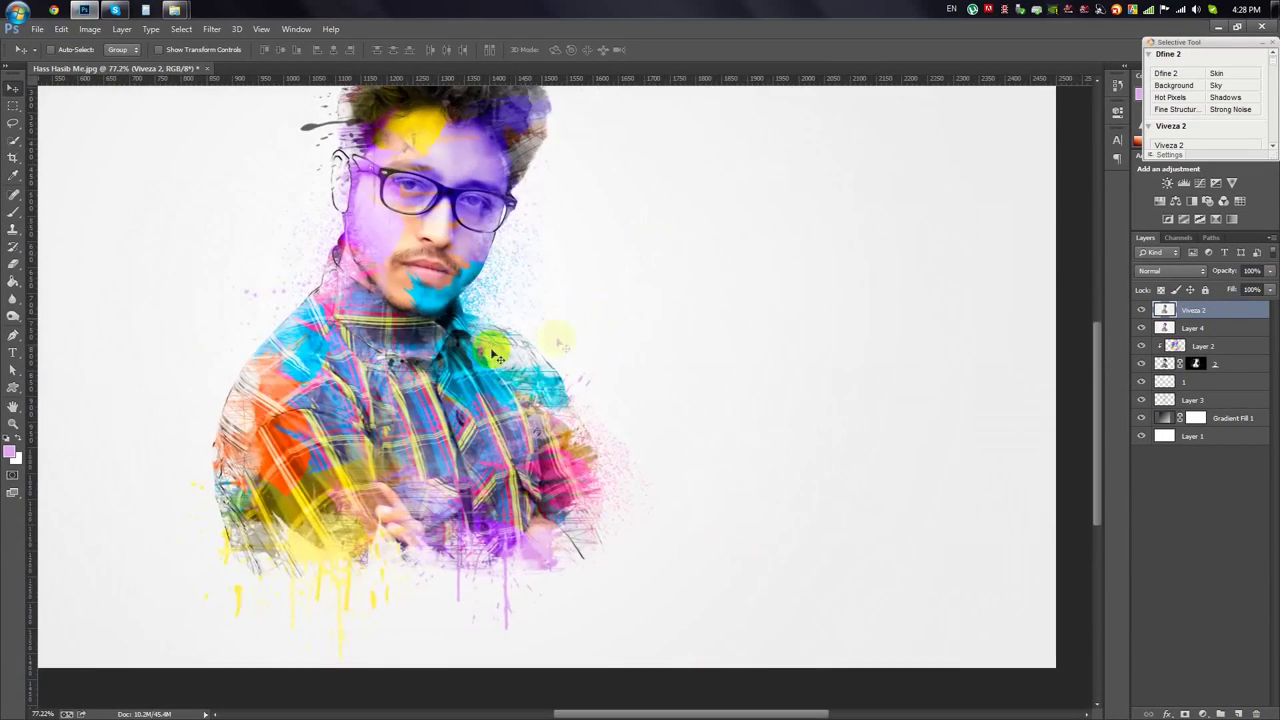
scroll(520, 337, "down", 2)
scroll(476, 337, "up", 1)
left_click(14, 354)
left_click(258, 438)
type("Pencil art")
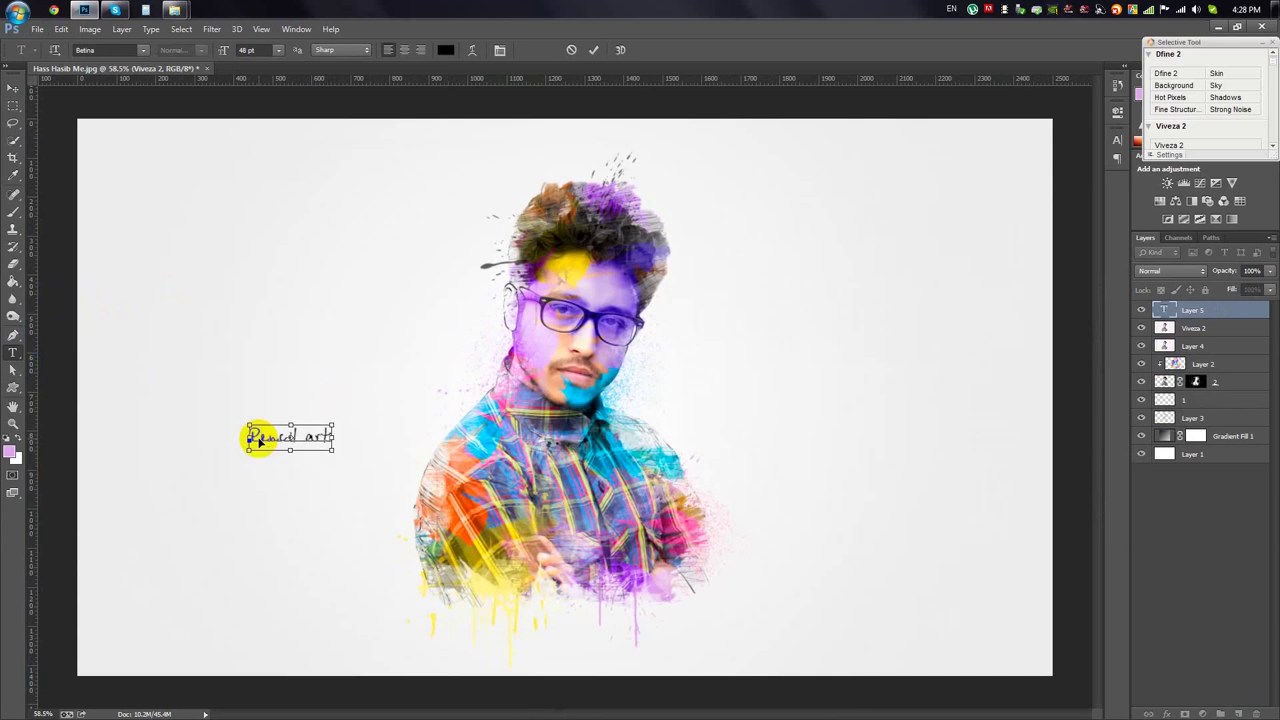
key("ctrl+a")
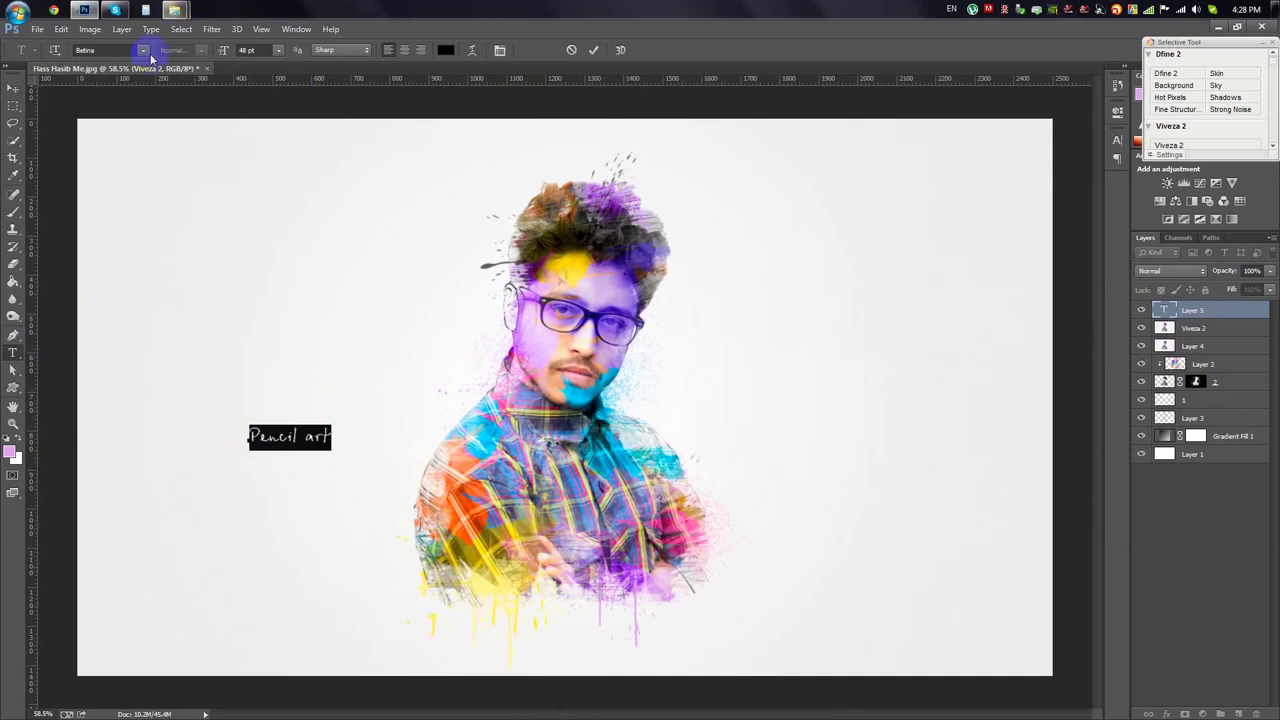
left_click(143, 50)
left_click(236, 142)
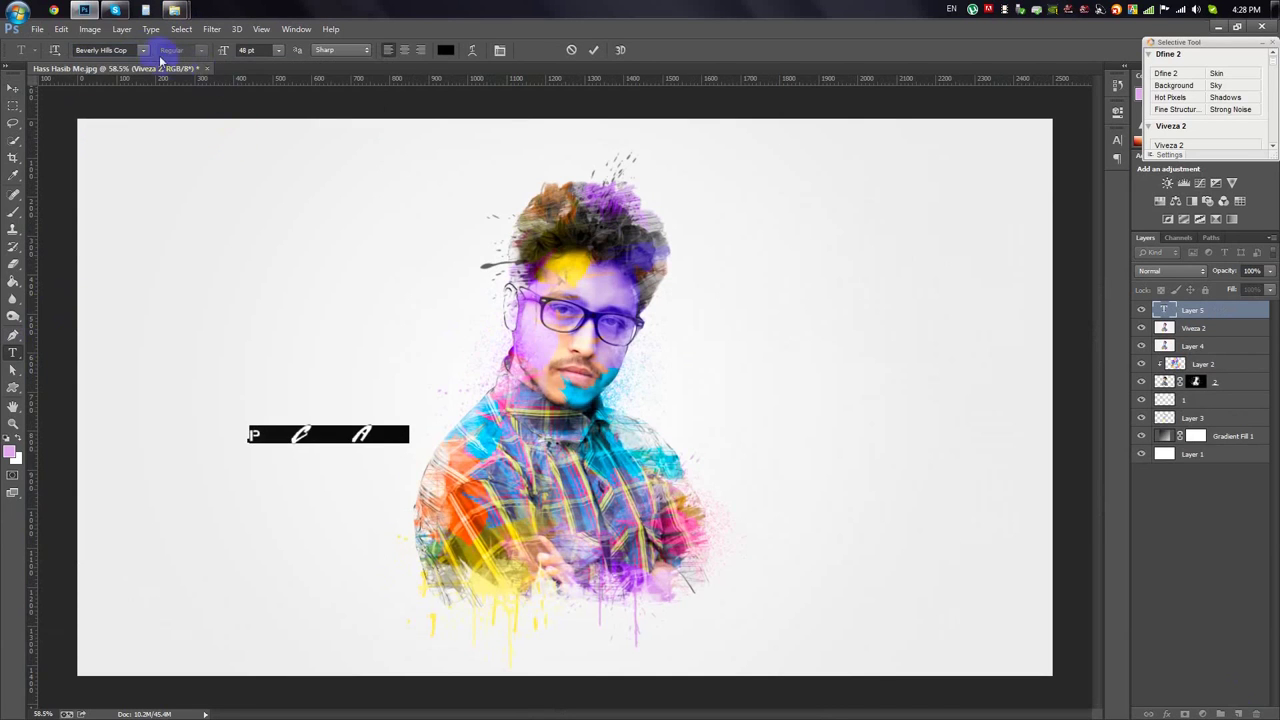
left_click(143, 50)
left_click(313, 320)
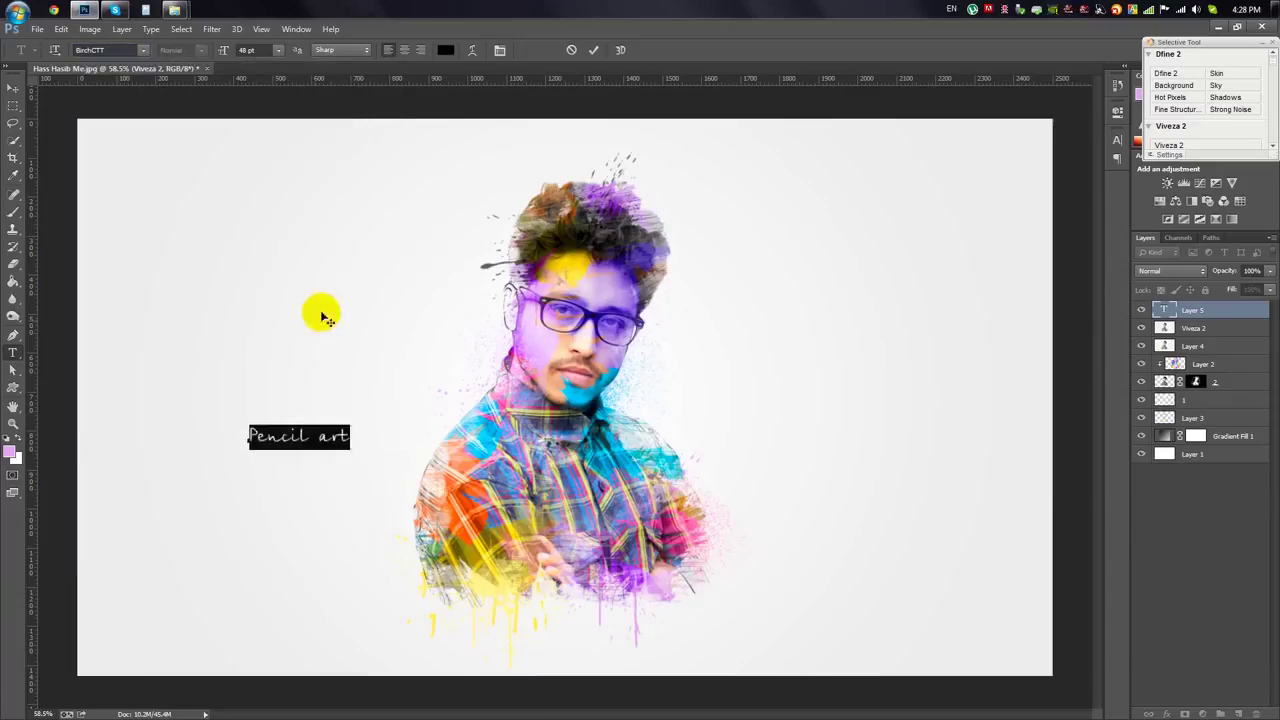
Move the 'Pencil art' caption beside the face and capitalise the credit name's first letter.
left_click_drag(320, 320, 786, 266)
left_click(815, 386)
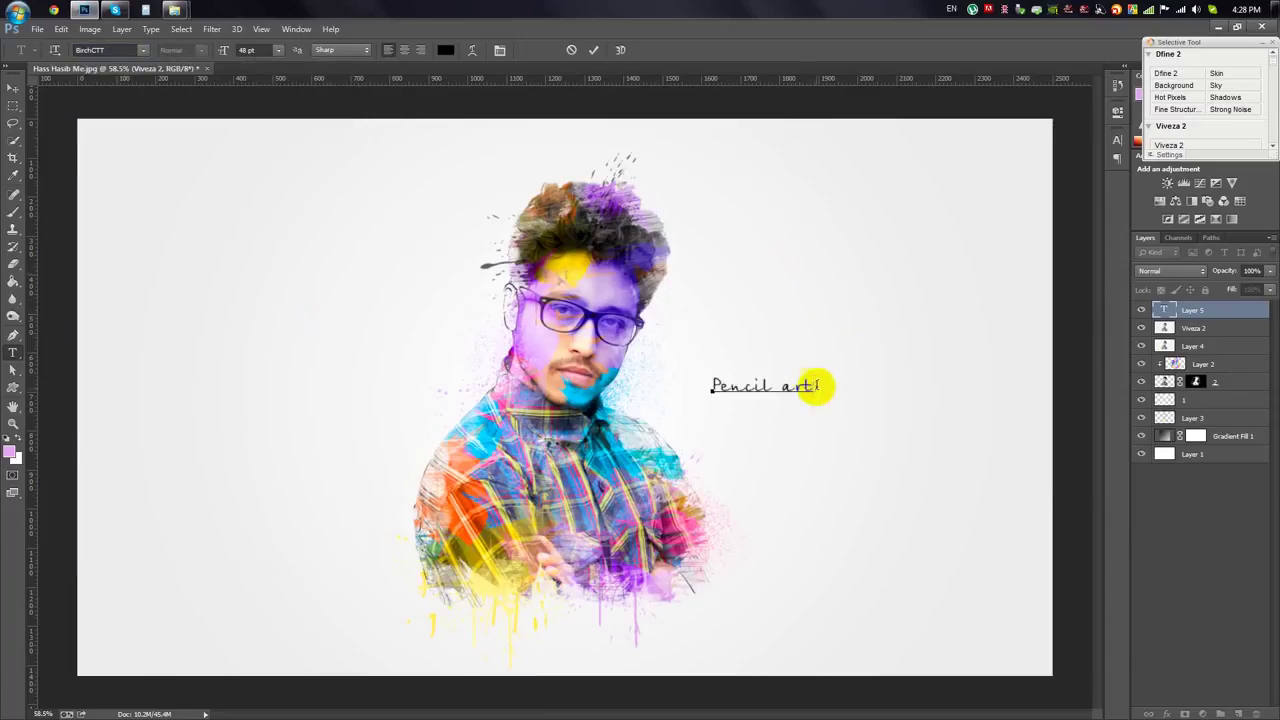
right_click(815, 390)
left_click(814, 480)
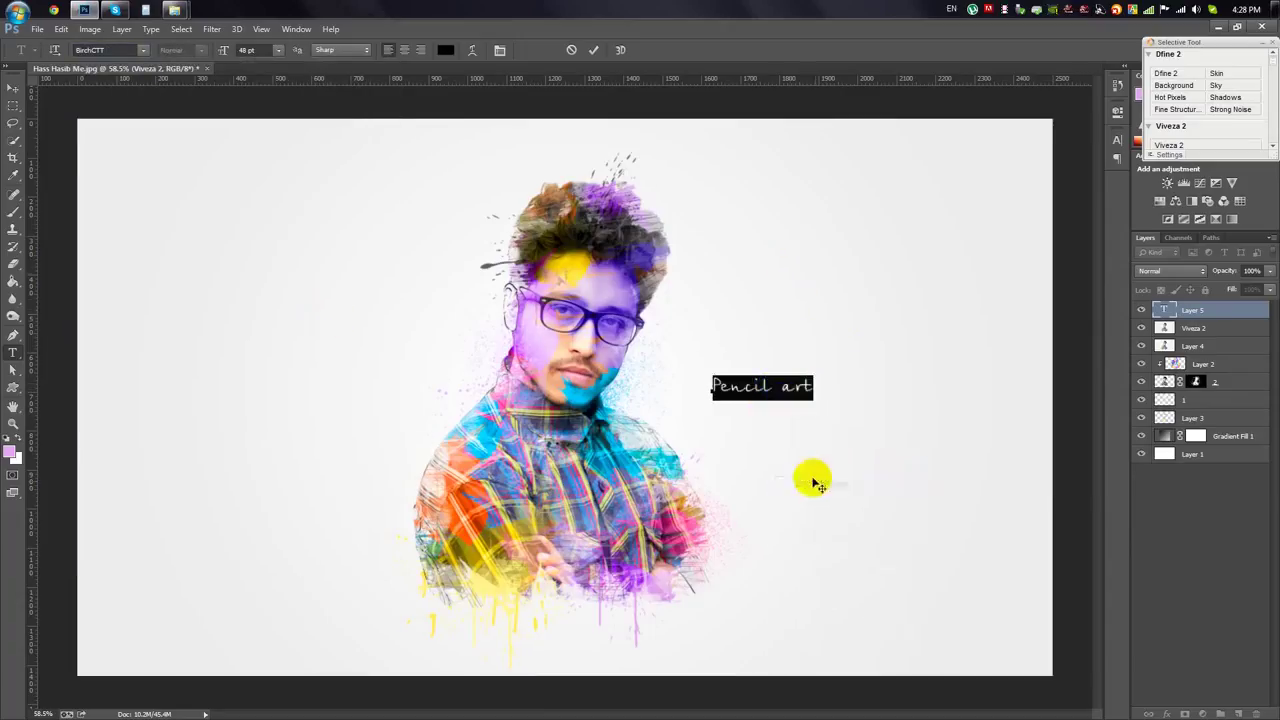
left_click(812, 388)
type("Edit by hass Hasib")
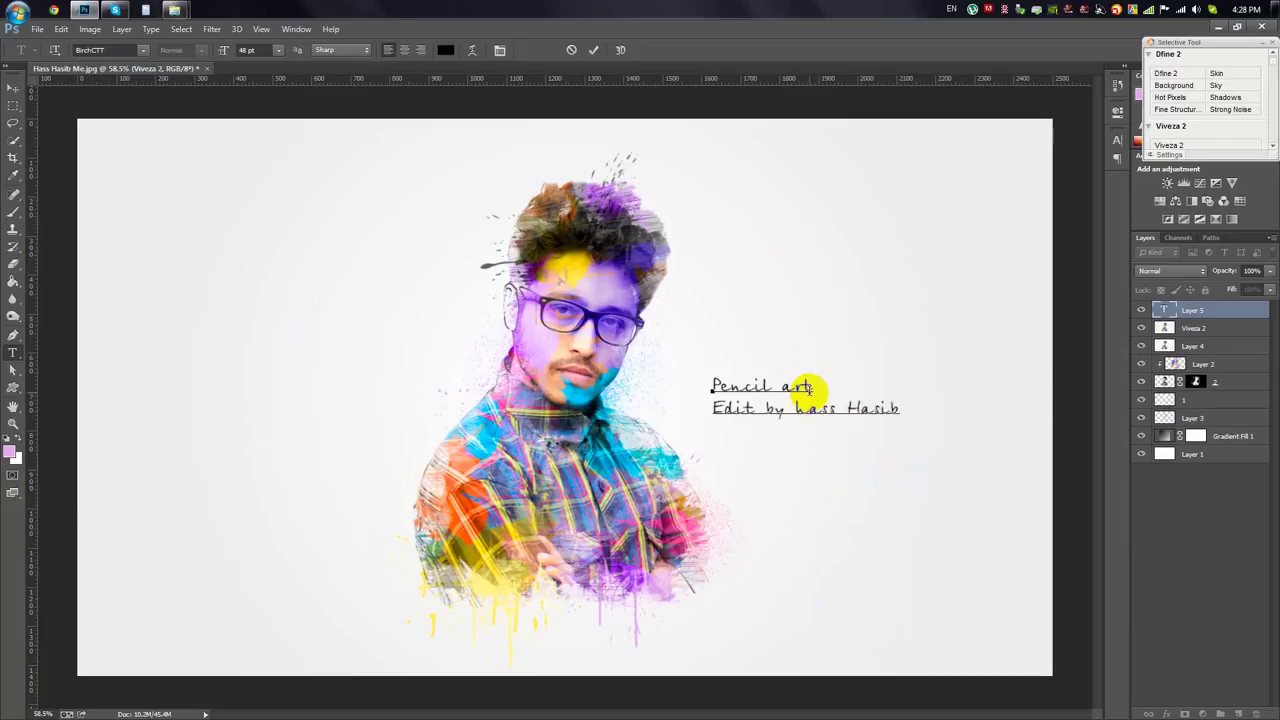
type("ss Hasib")
left_click_drag(810, 410, 797, 415)
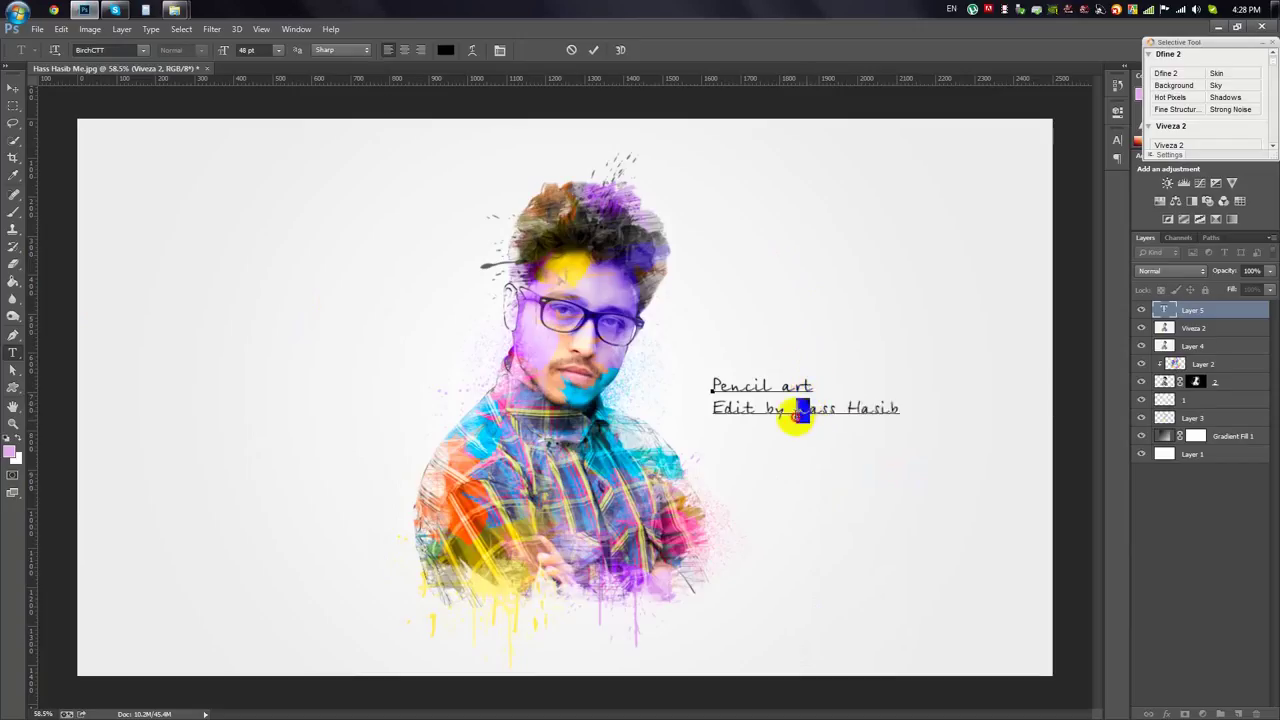
type("H")
Shrink the credit line, resize 'Pencil art', commit the text and shift the caption lower right.
left_click_drag(894, 409, 702, 404)
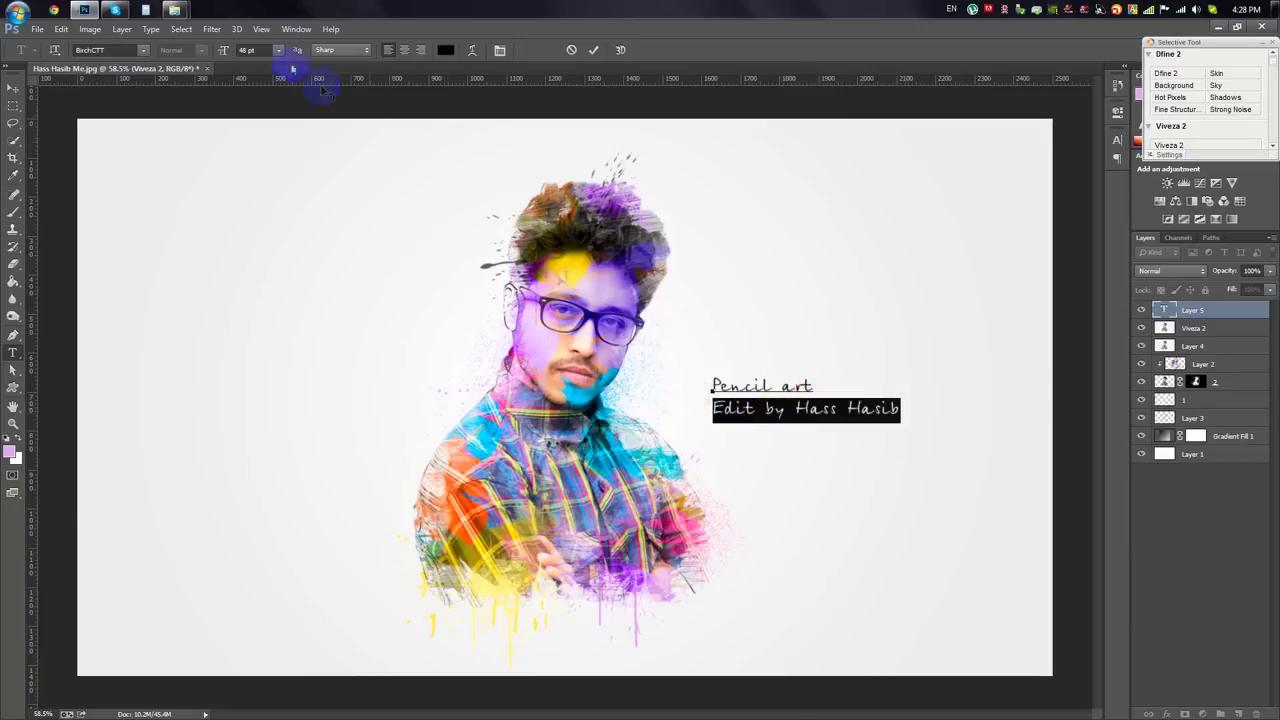
left_click(264, 51)
scroll(264, 51, "down", 10)
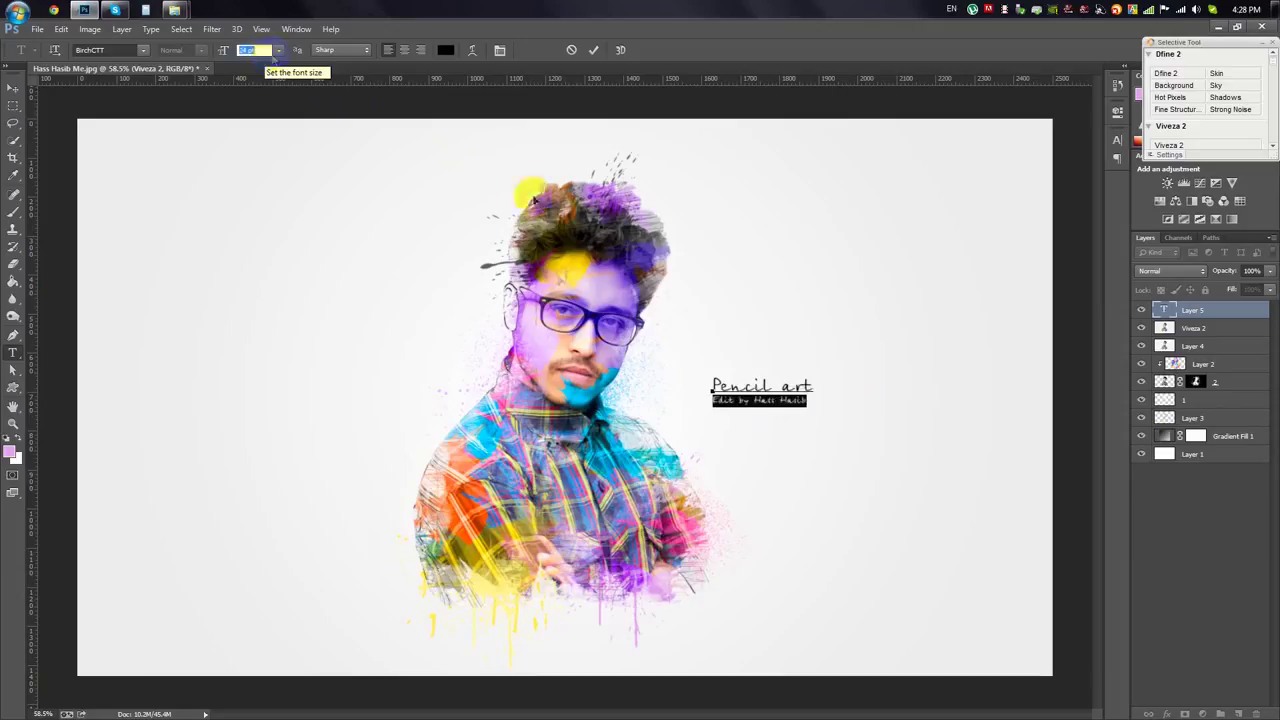
left_click_drag(812, 386, 646, 349)
left_click(270, 55)
scroll(264, 50, "up", 6)
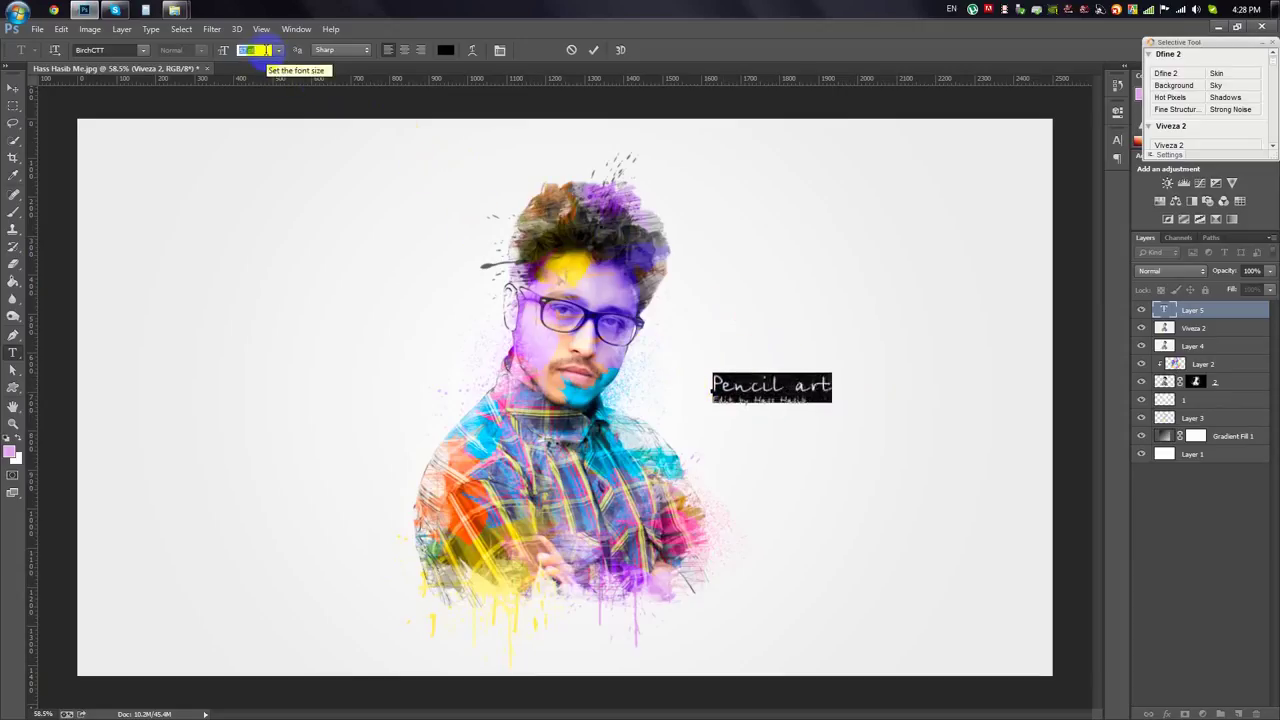
scroll(264, 50, "up", 2)
left_click(593, 50)
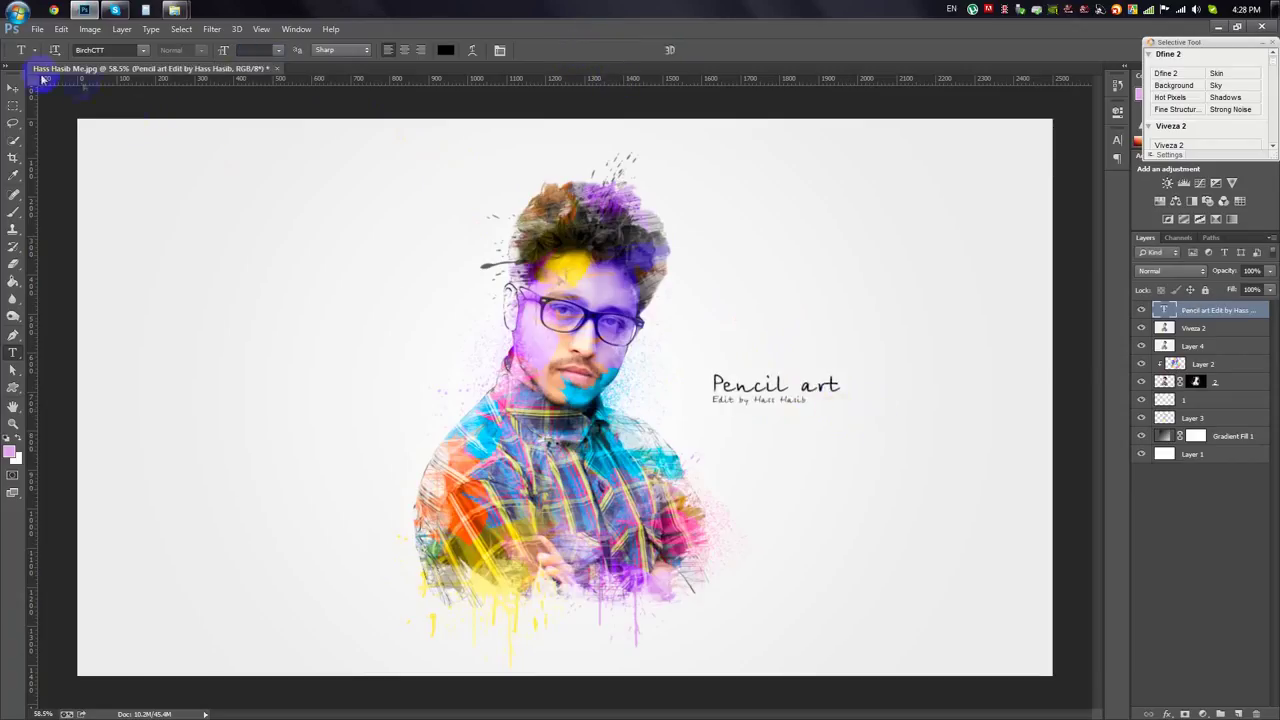
left_click(13, 88)
mouse_move(688, 288)
left_mouse_down()
mouse_move(806, 505)
mouse_move(737, 314)
left_mouse_up()
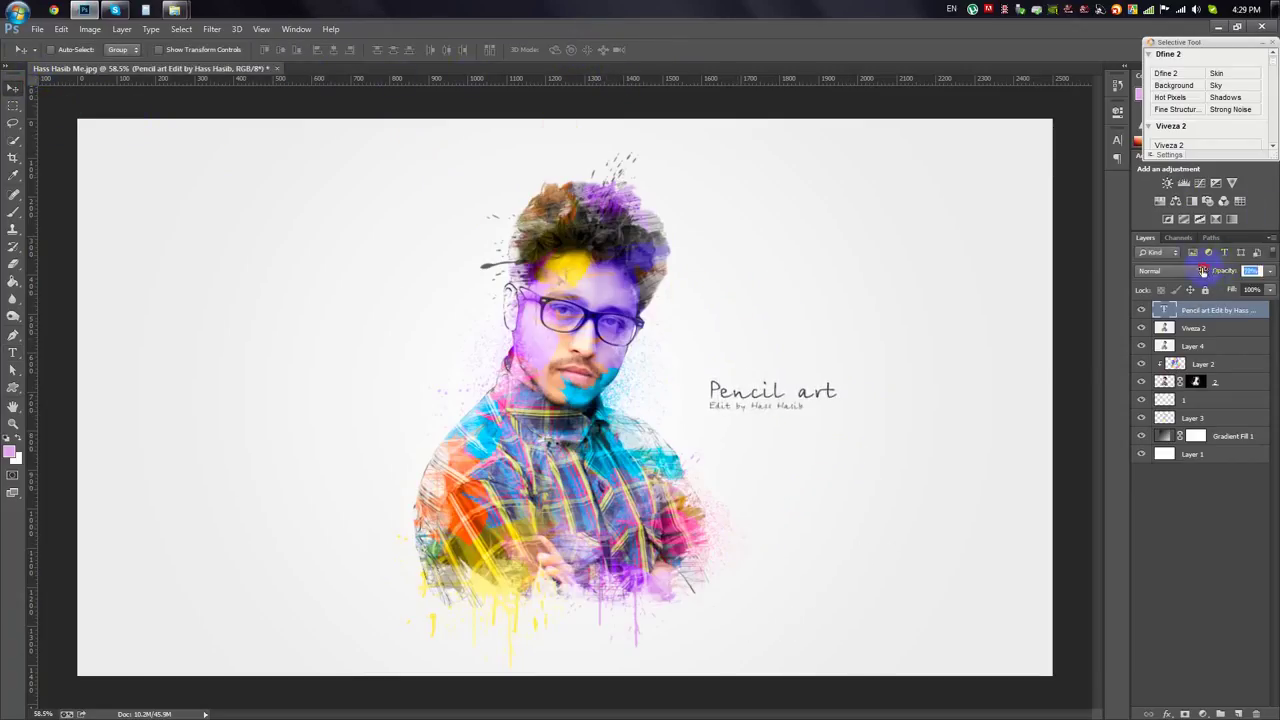